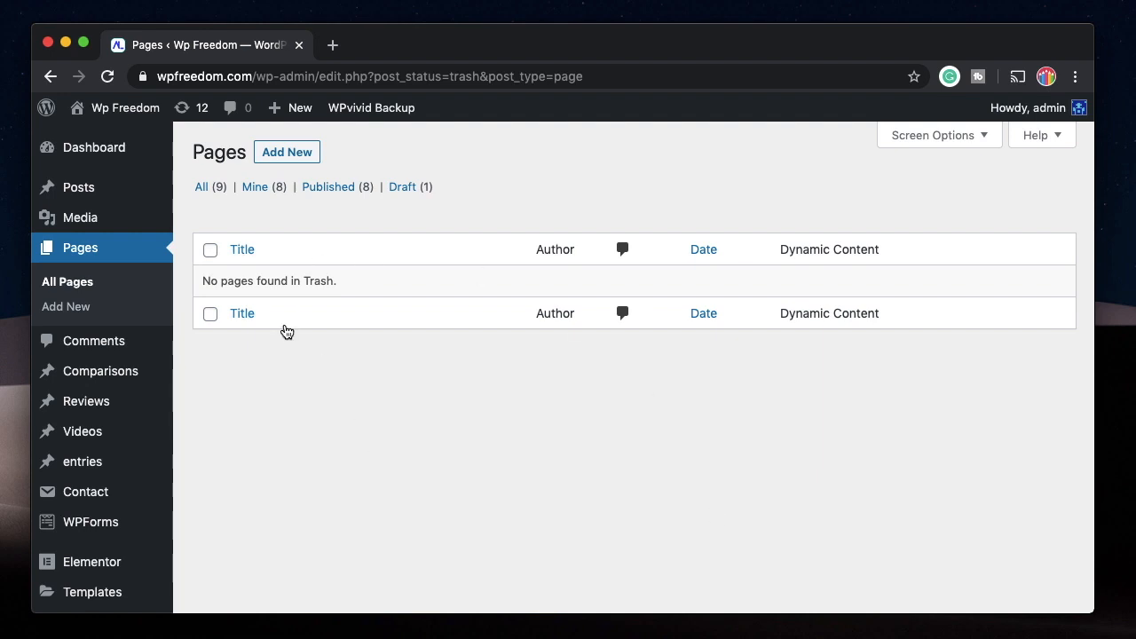
Create a new WordPress page titled Register and open it for editing with Elementor.
{"action": "left_click", "coordinate": [298, 157]}
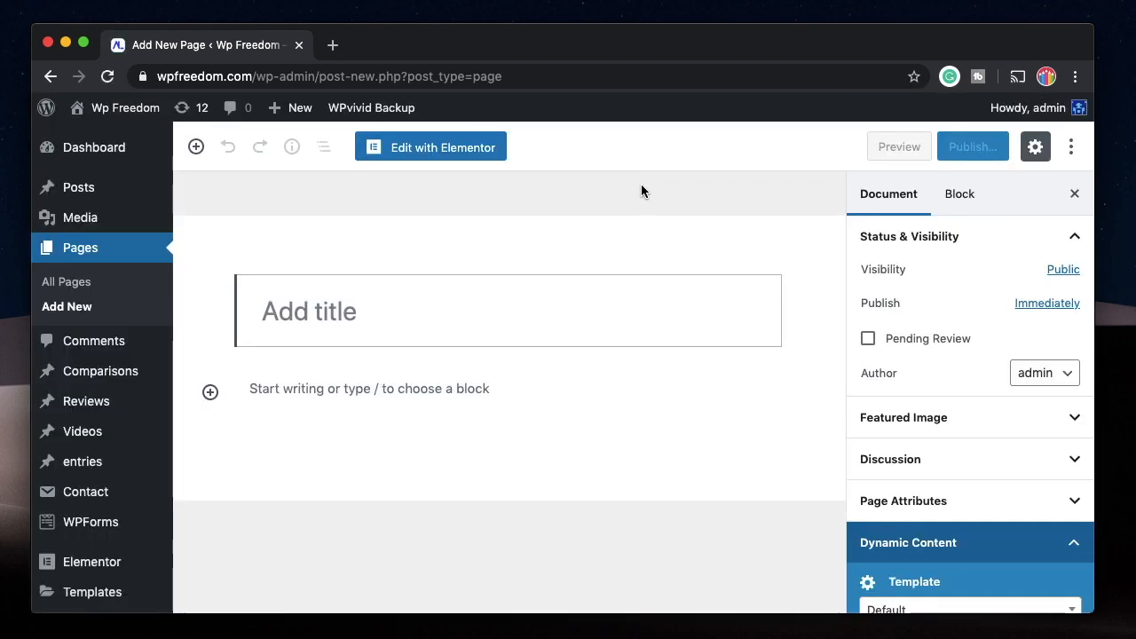
{"action": "type", "text": "Register"}
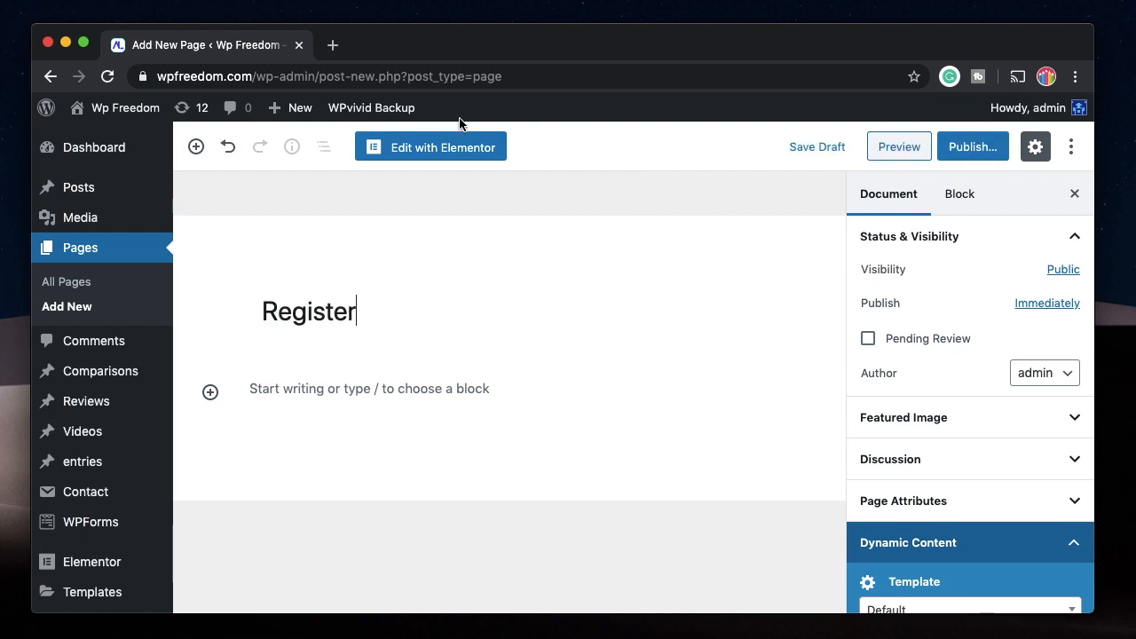
{"action": "left_click", "coordinate": [433, 149]}
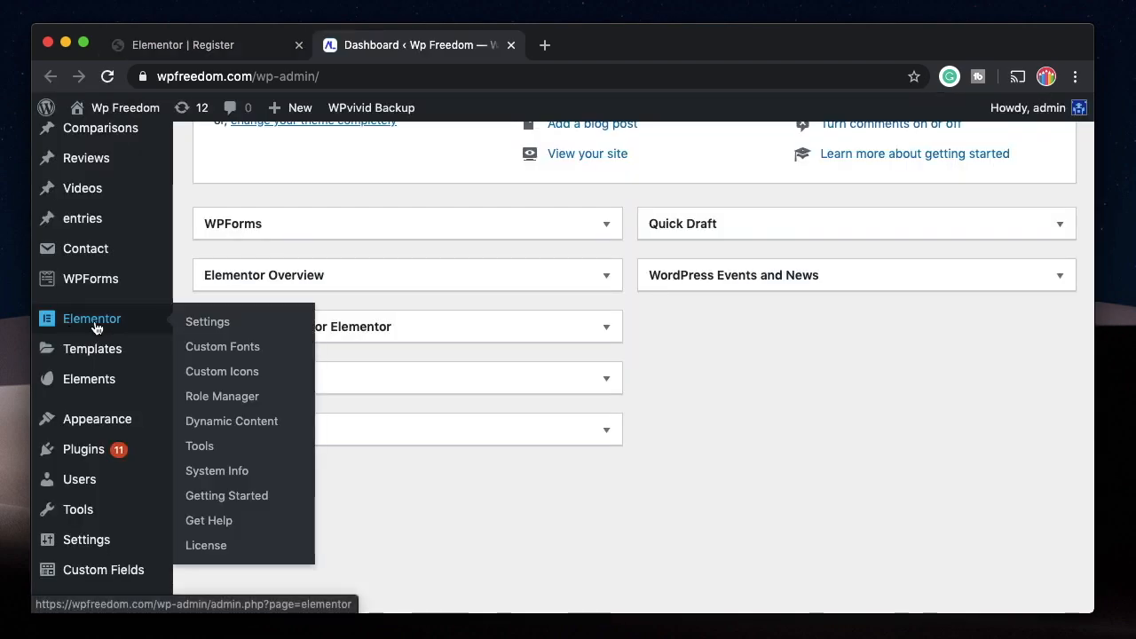
Review the enabled form extensions in Elementor's Dynamic Content settings.
{"action": "left_click", "coordinate": [221, 430]}
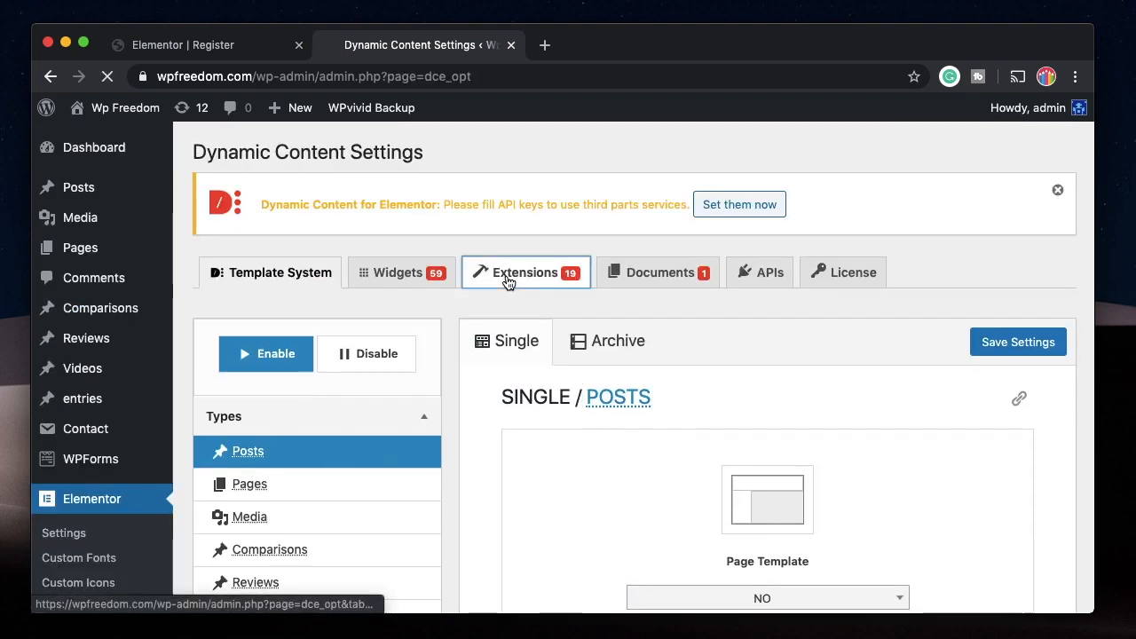
{"action": "left_click", "coordinate": [507, 275]}
{"action": "scroll", "coordinate": [488, 386], "scroll_direction": "down", "scroll_amount": 10}
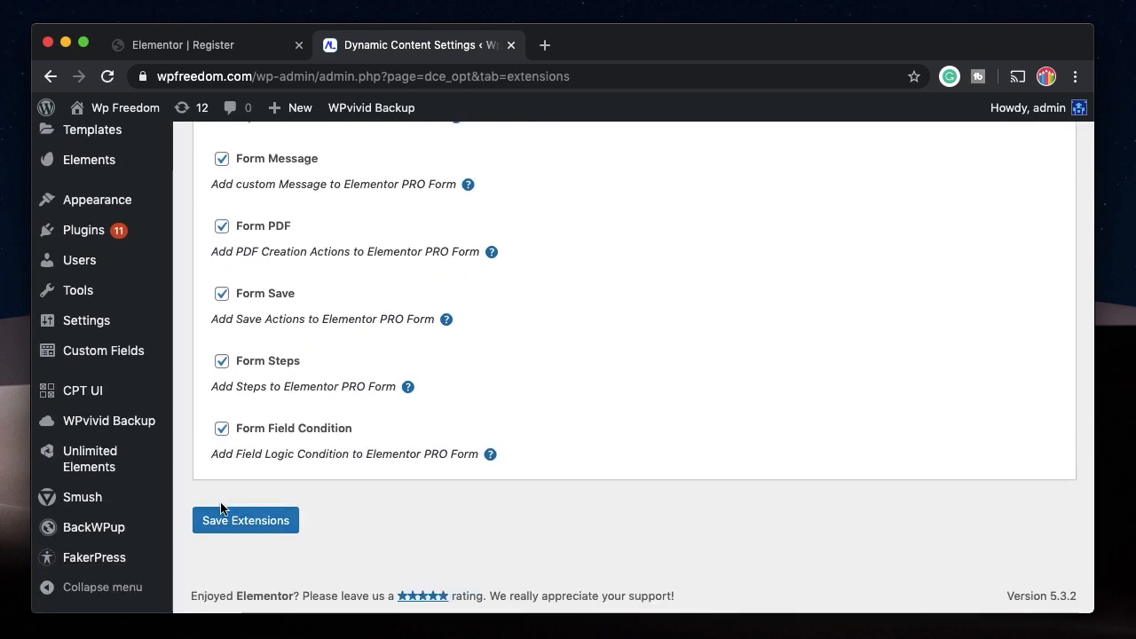
Set the Register page's layout to Elementor Canvas and place a Form widget on the empty page.
{"action": "left_click", "coordinate": [226, 46]}
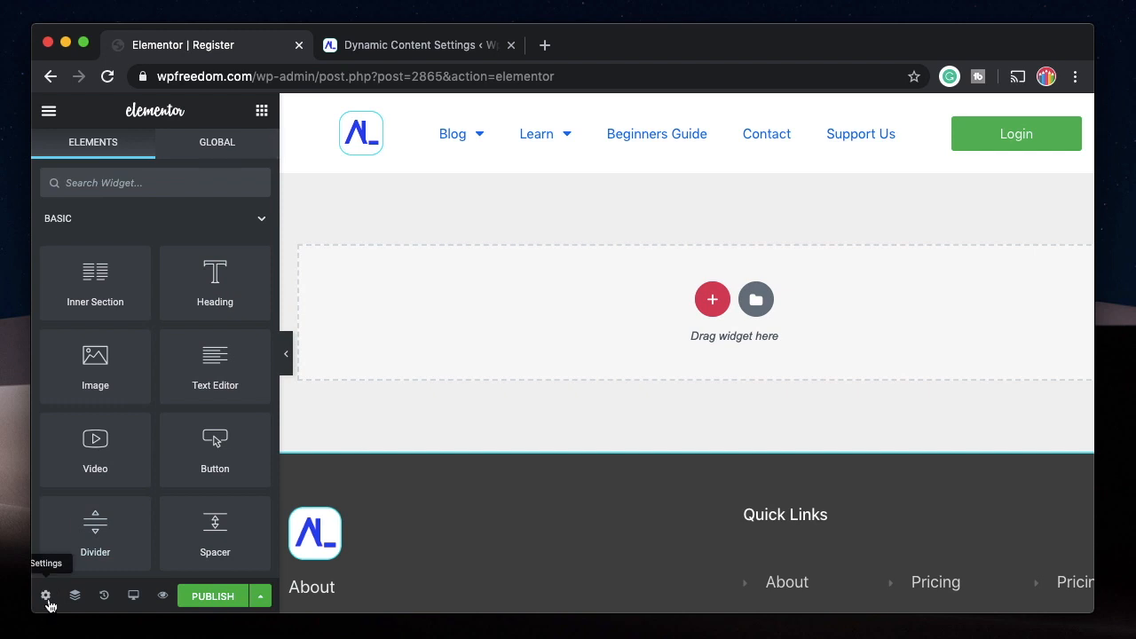
{"action": "left_click", "coordinate": [45, 597]}
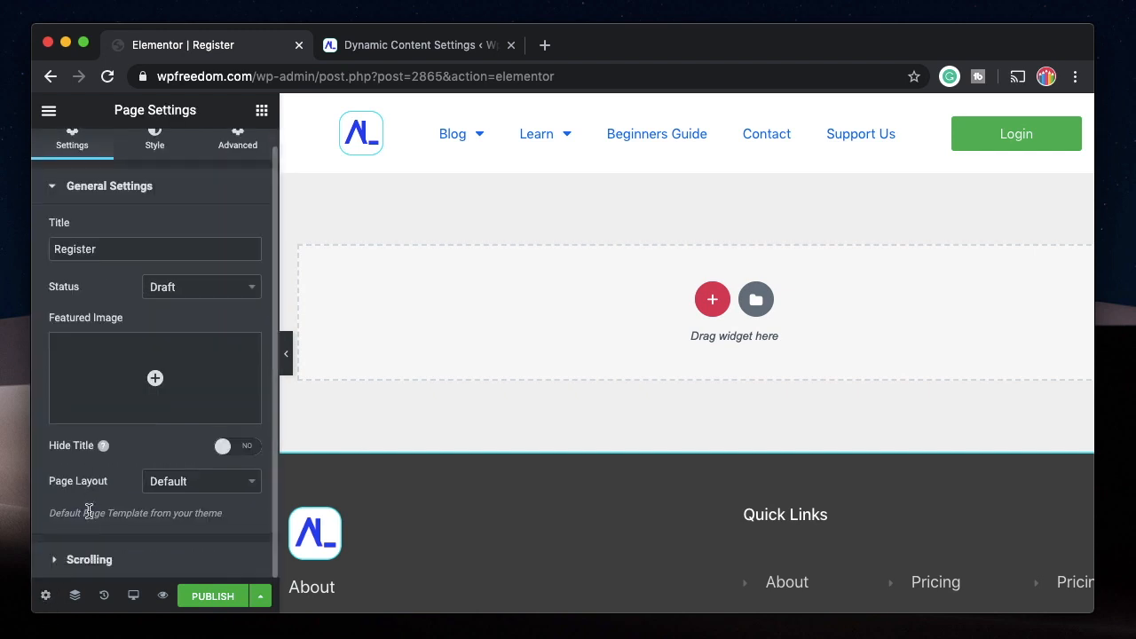
{"action": "left_click", "coordinate": [210, 485]}
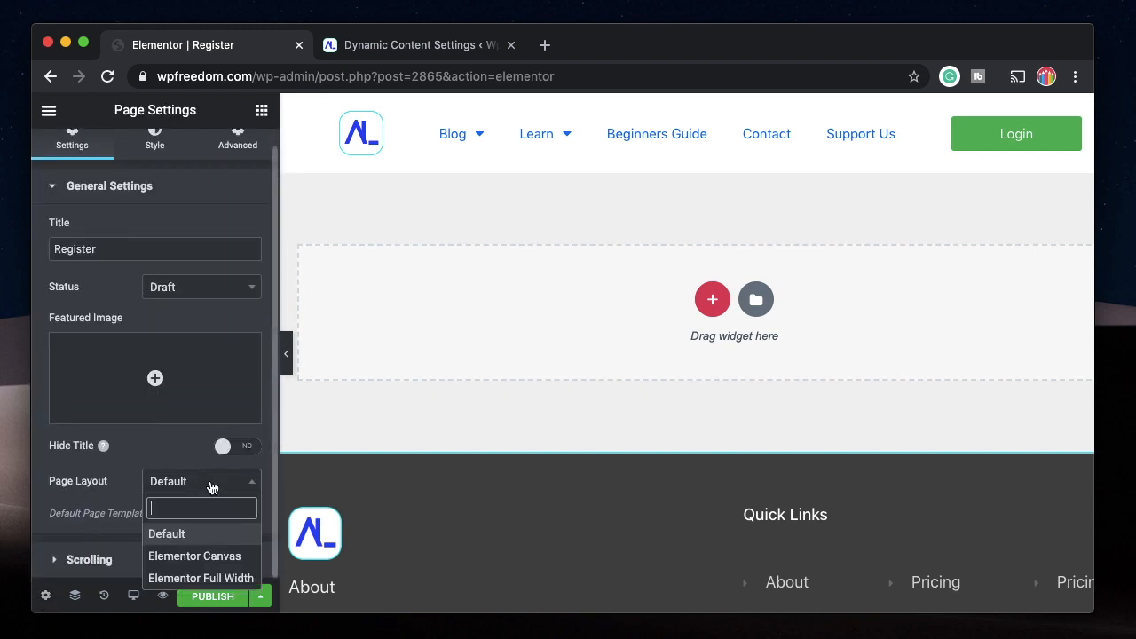
{"action": "left_click", "coordinate": [200, 558]}
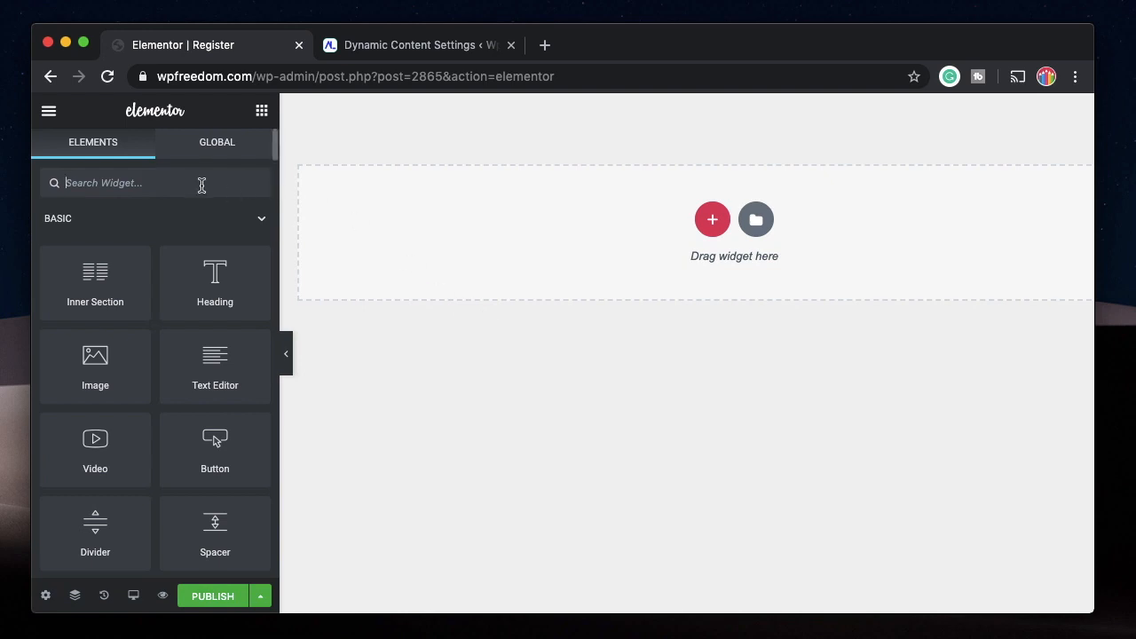
{"action": "type", "text": "form"}
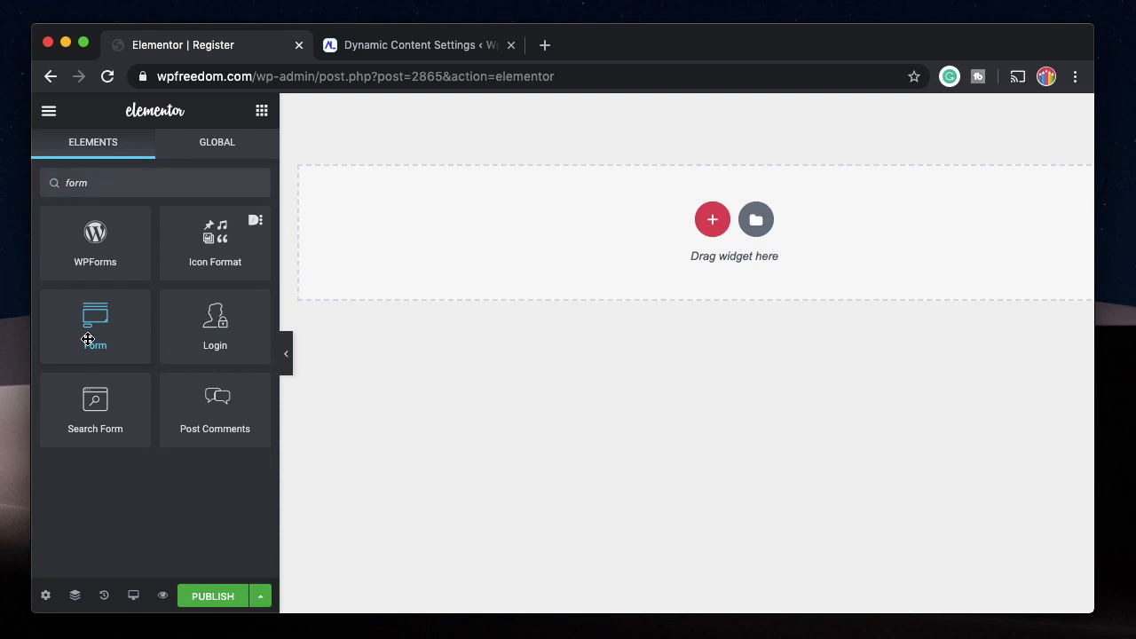
{"action": "left_click_drag", "start_coordinate": [88, 340], "coordinate": [582, 244]}
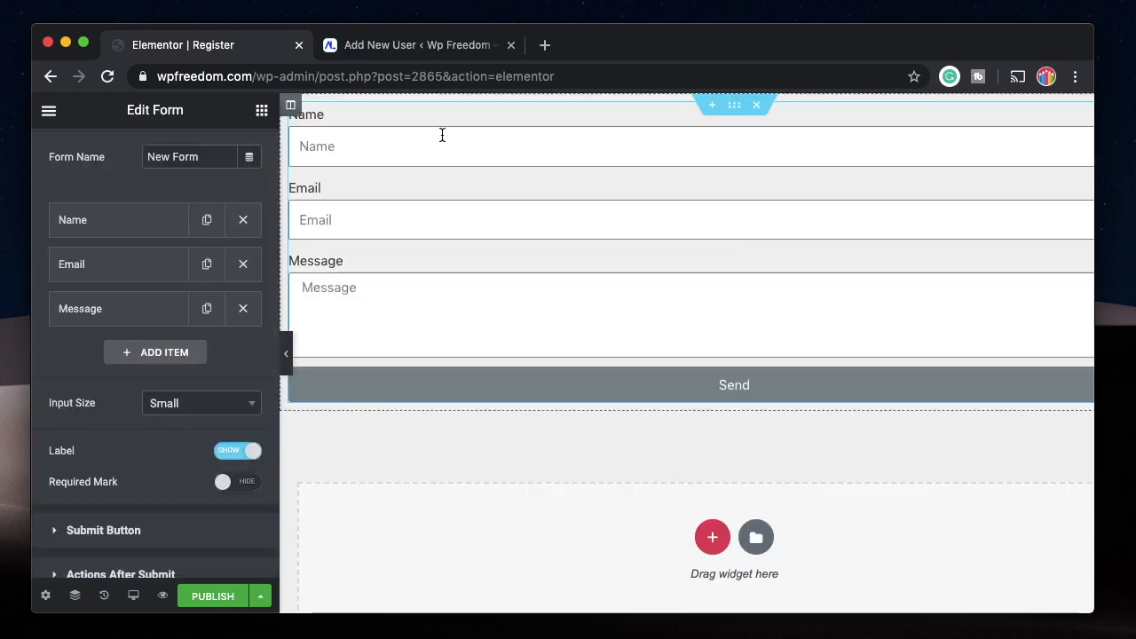
Examine which fields WordPress's Add New User form asks for, including the required username and email.
{"action": "left_click", "coordinate": [401, 45]}
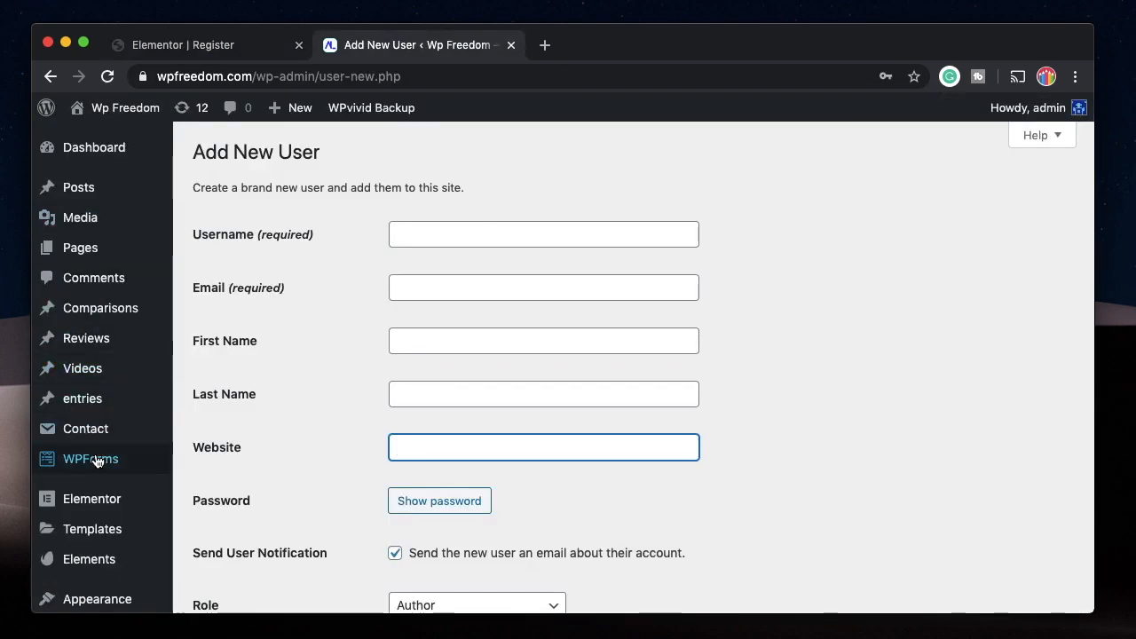
{"action": "scroll", "coordinate": [94, 460], "scroll_direction": "down", "scroll_amount": 5}
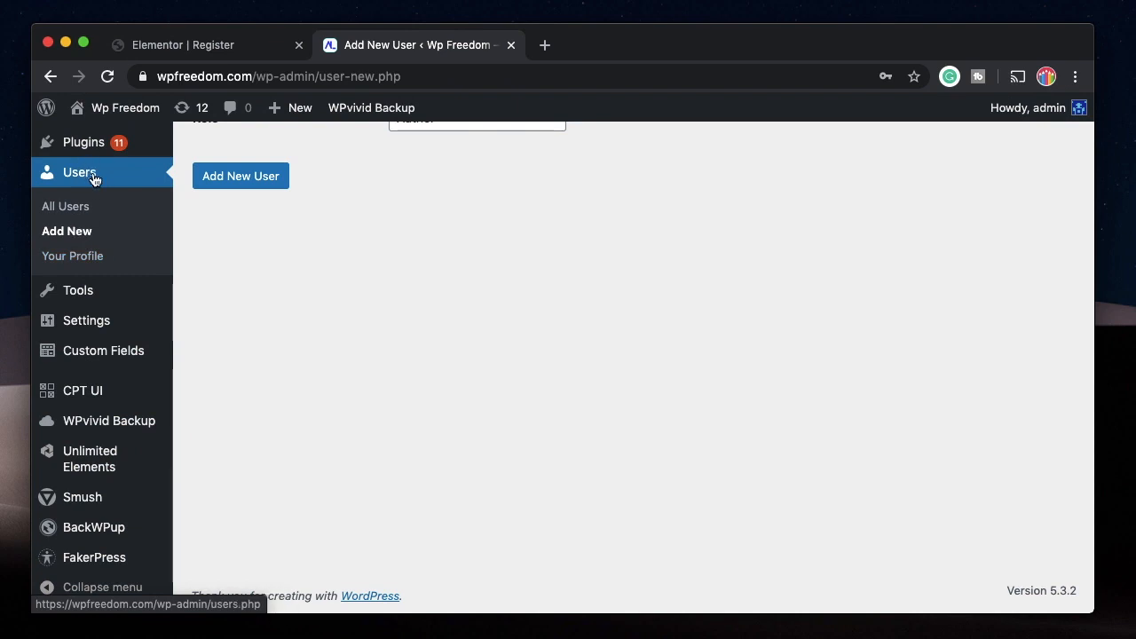
{"action": "scroll", "coordinate": [376, 300], "scroll_direction": "up", "scroll_amount": 5}
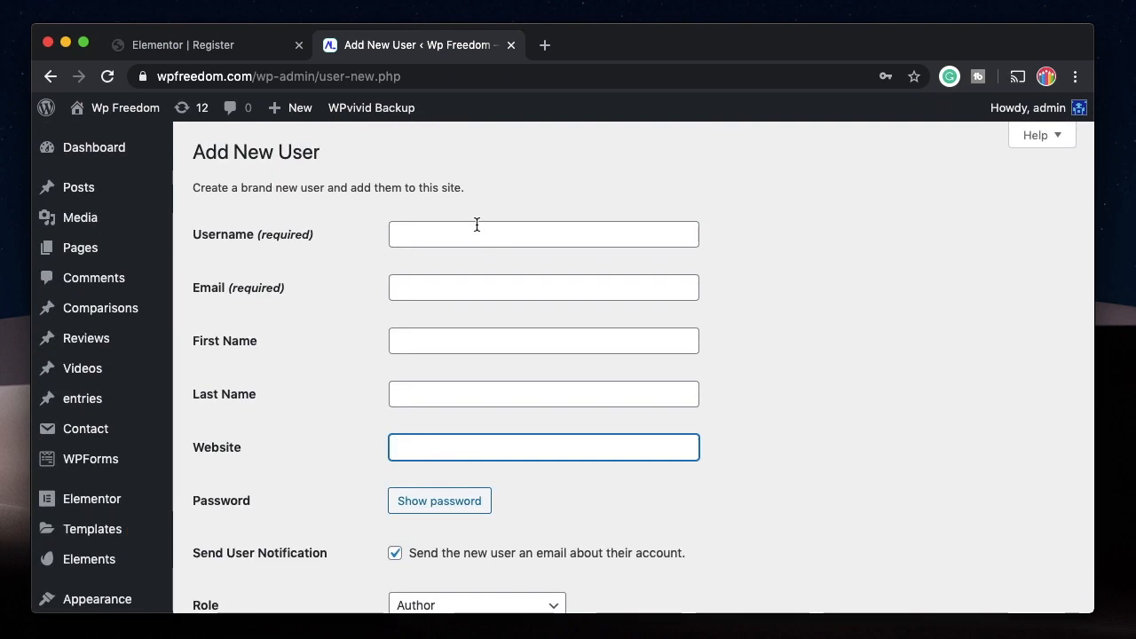
{"action": "left_click", "coordinate": [436, 235]}
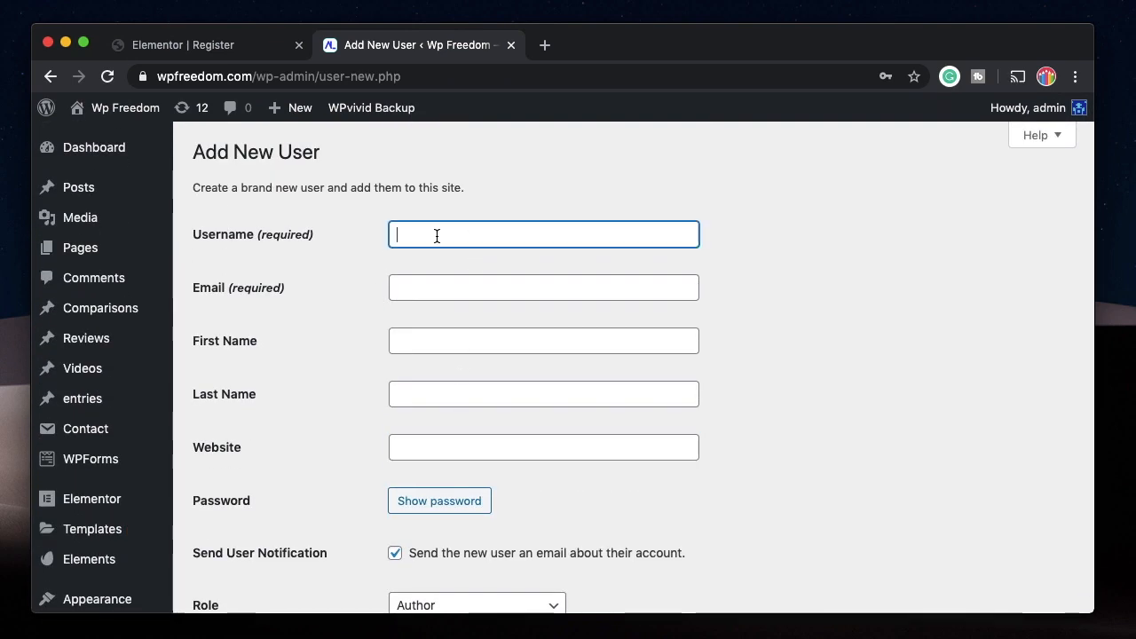
{"action": "left_click", "coordinate": [431, 283]}
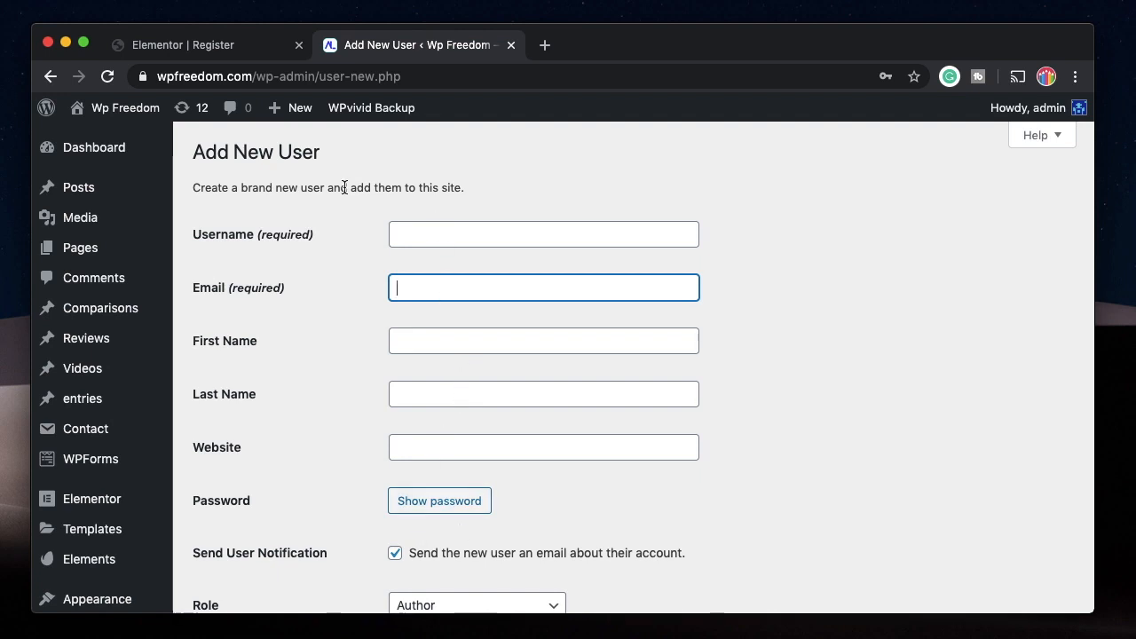
Change the label of the Elementor form's Name field to Username.
{"action": "left_click", "coordinate": [221, 45]}
{"action": "left_click", "coordinate": [177, 220]}
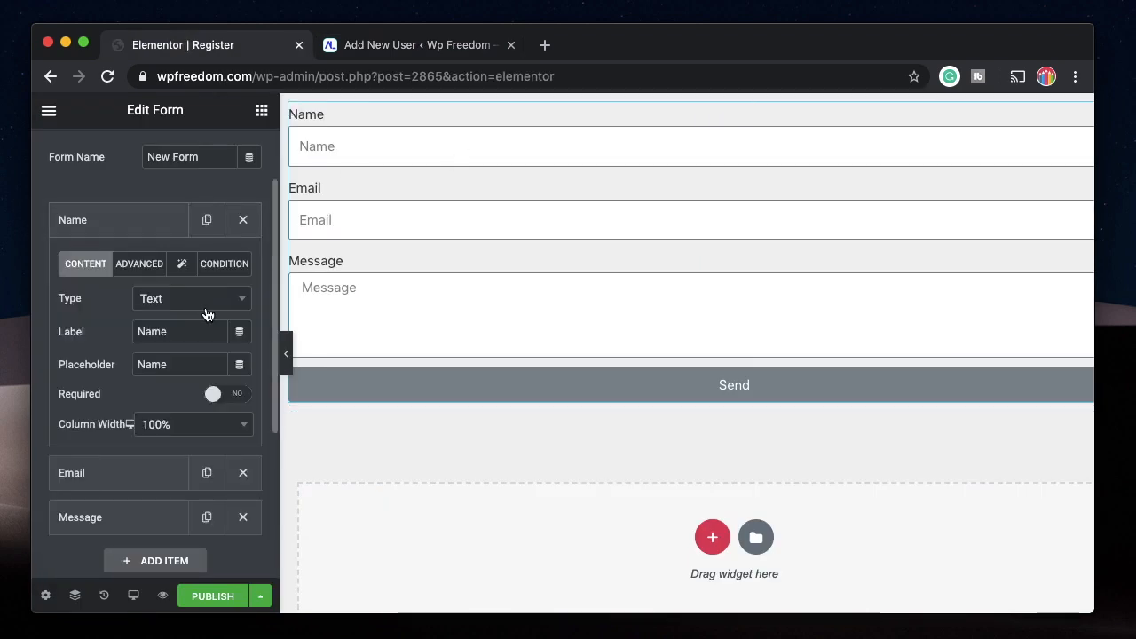
{"action": "double_click", "coordinate": [178, 332]}
{"action": "type", "text": "Username"}
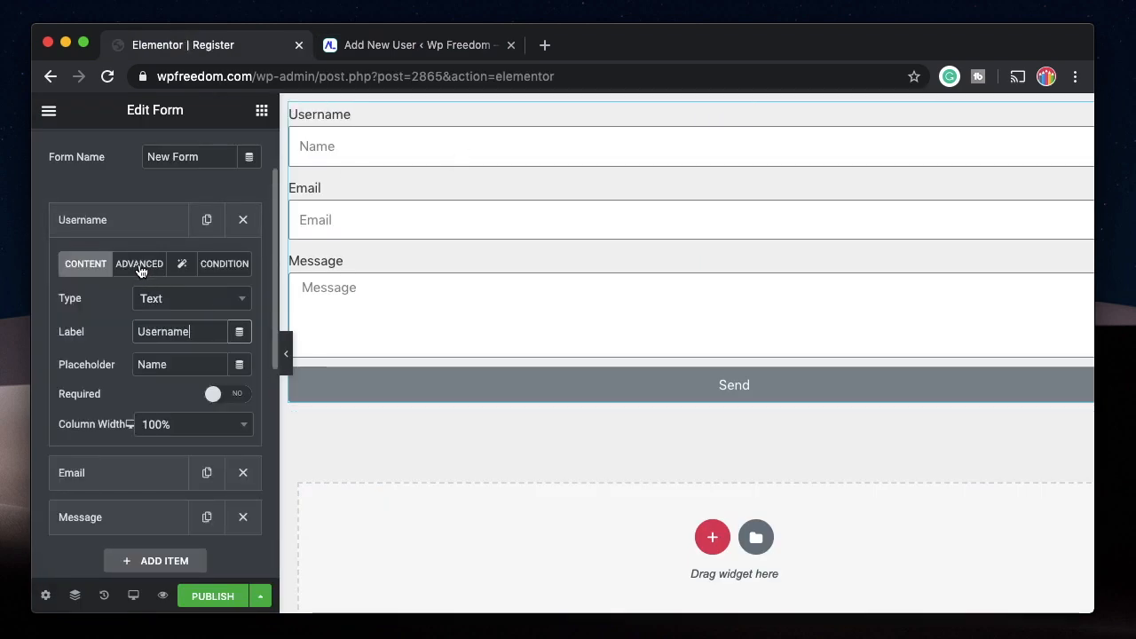
Check the ID of the form's Email field and look at the Add New User form again.
{"action": "left_click", "coordinate": [106, 473]}
{"action": "left_click", "coordinate": [140, 309]}
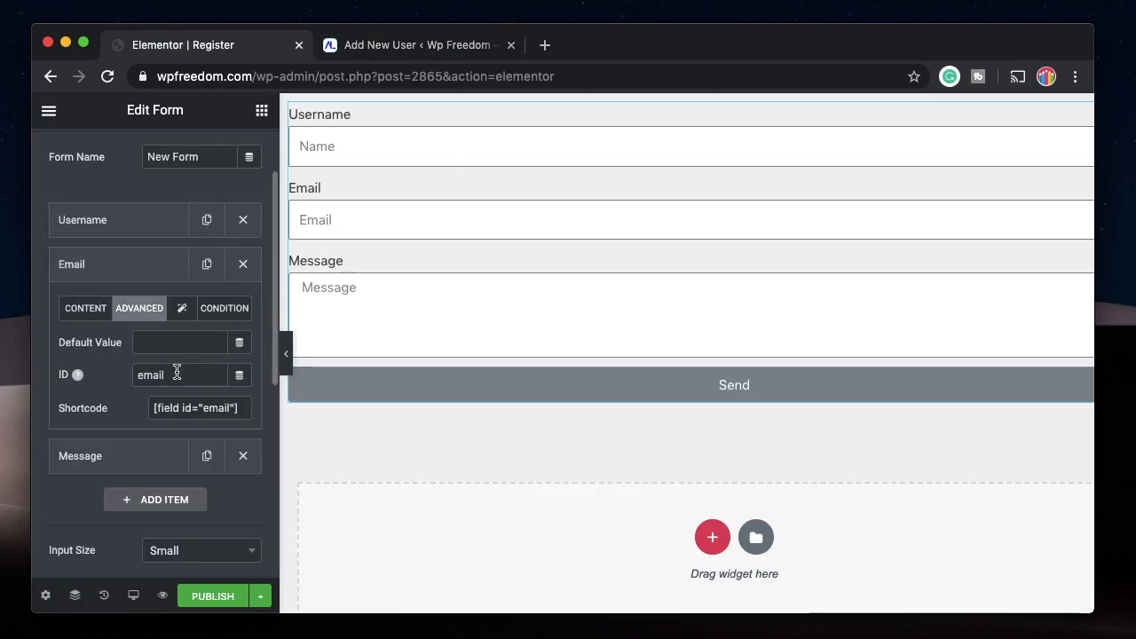
{"action": "left_click", "coordinate": [107, 268]}
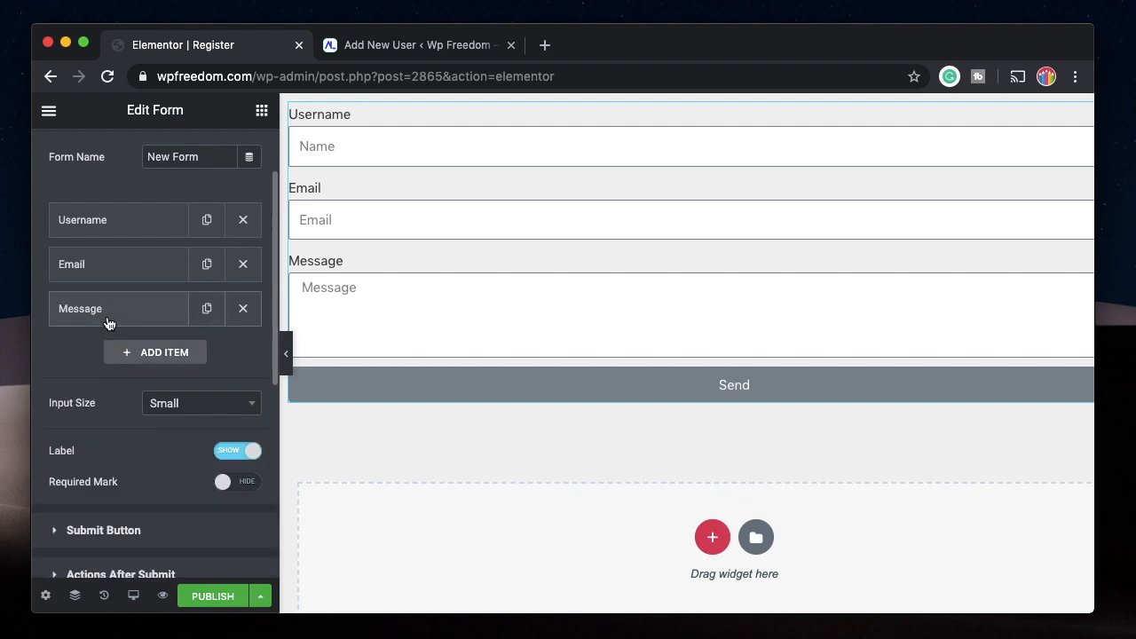
{"action": "left_click", "coordinate": [399, 46]}
{"action": "left_click", "coordinate": [228, 45]}
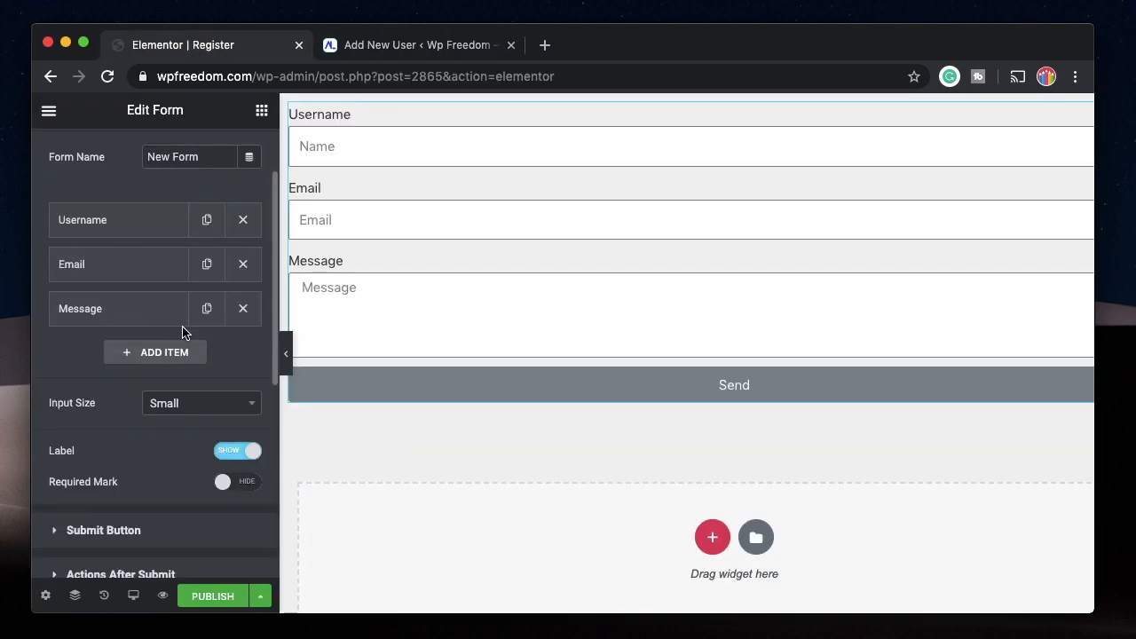
Relabel the form's Message field as Website and clear its placeholder.
{"action": "left_click", "coordinate": [145, 312]}
{"action": "double_click", "coordinate": [183, 422]}
{"action": "type", "text": "Website"}
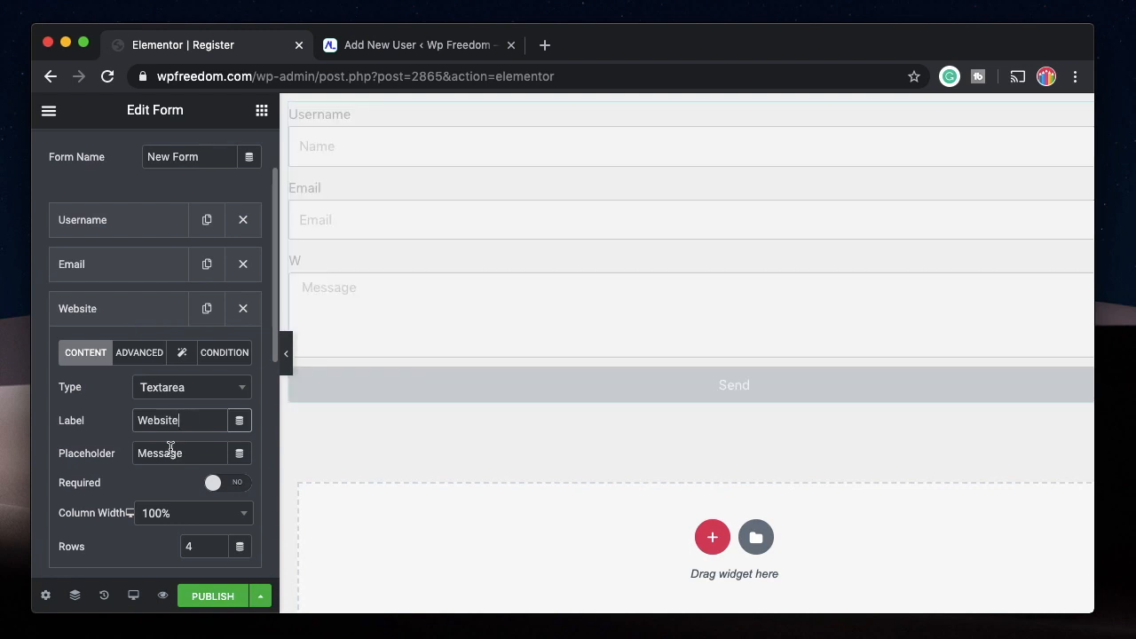
{"action": "double_click", "coordinate": [169, 453]}
{"action": "key", "text": "BackSpace"}
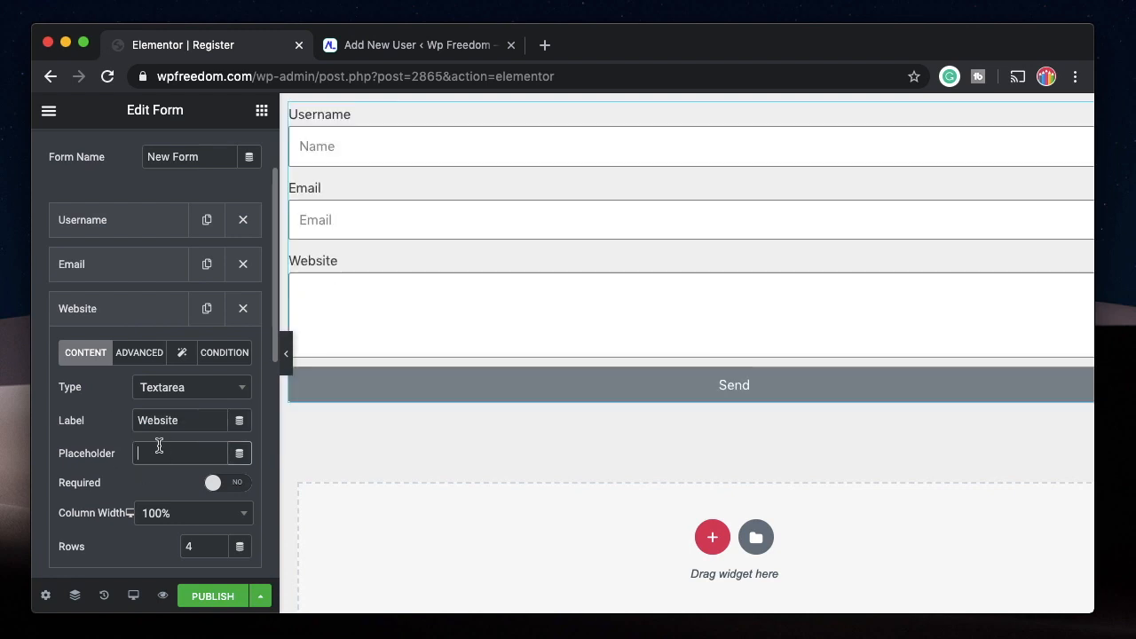
Set the Website field's ID to url and collapse the field's settings.
{"action": "left_click", "coordinate": [140, 352]}
{"action": "double_click", "coordinate": [184, 423]}
{"action": "type", "text": "website"}
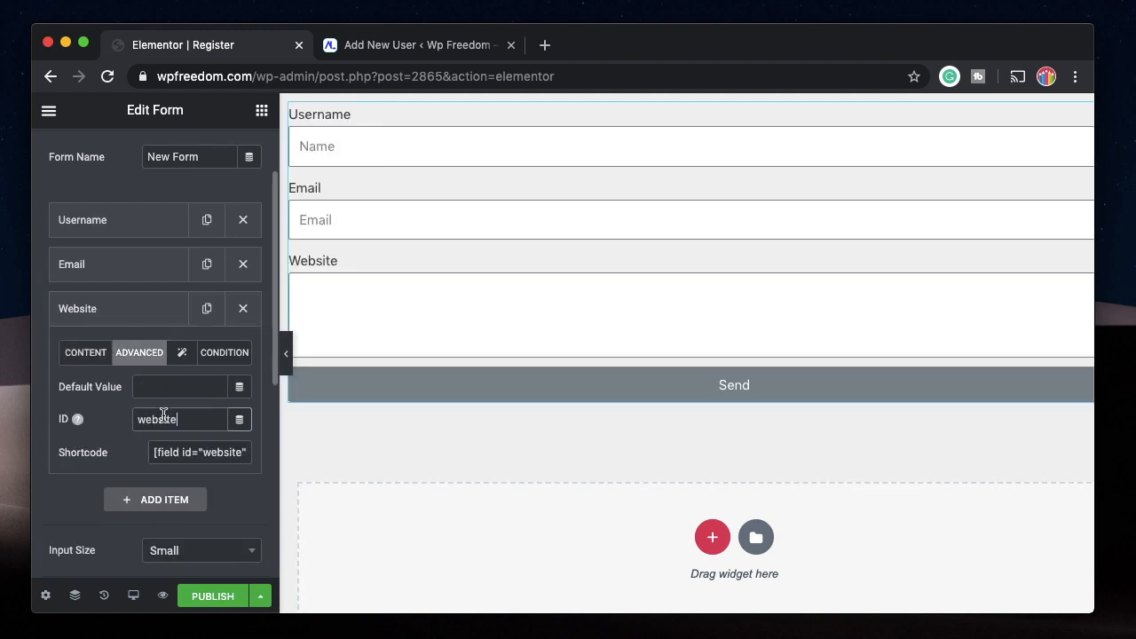
{"action": "double_click", "coordinate": [162, 419]}
{"action": "type", "text": "url"}
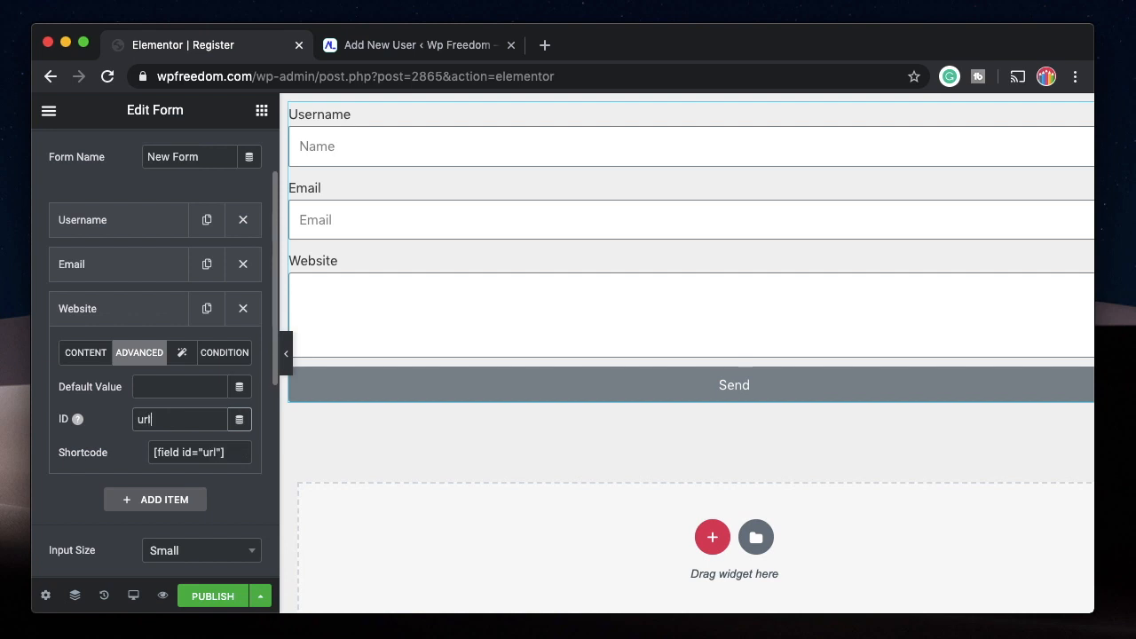
{"action": "left_click", "coordinate": [94, 307]}
Add a fourth form field of type Password with the label Password.
{"action": "left_click", "coordinate": [138, 355]}
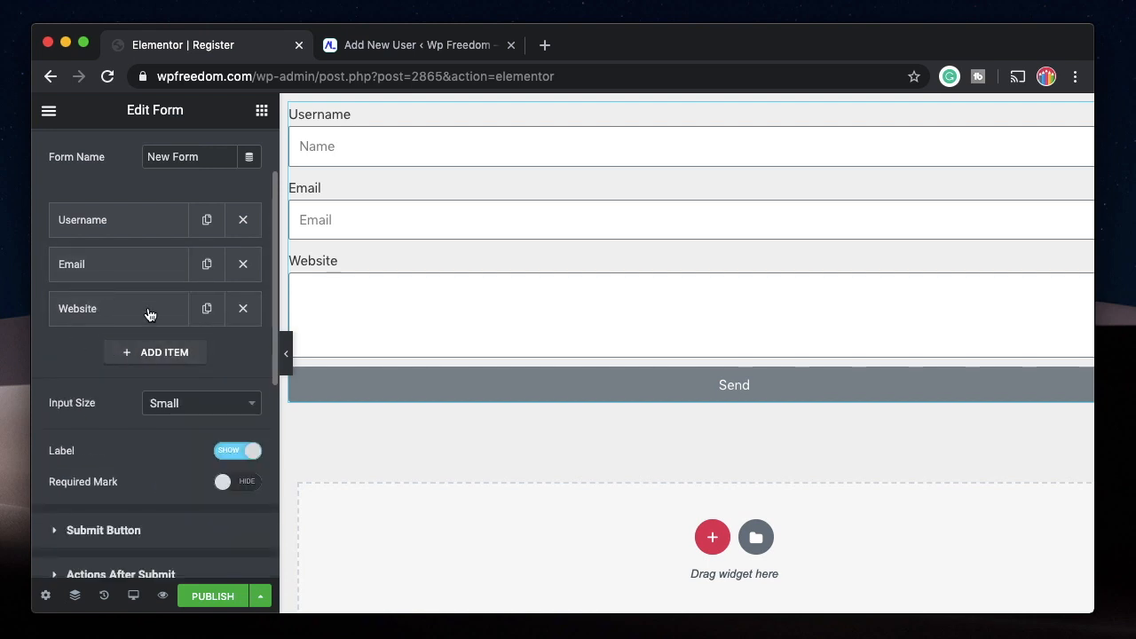
{"action": "left_click", "coordinate": [188, 435]}
{"action": "type", "text": "pass"}
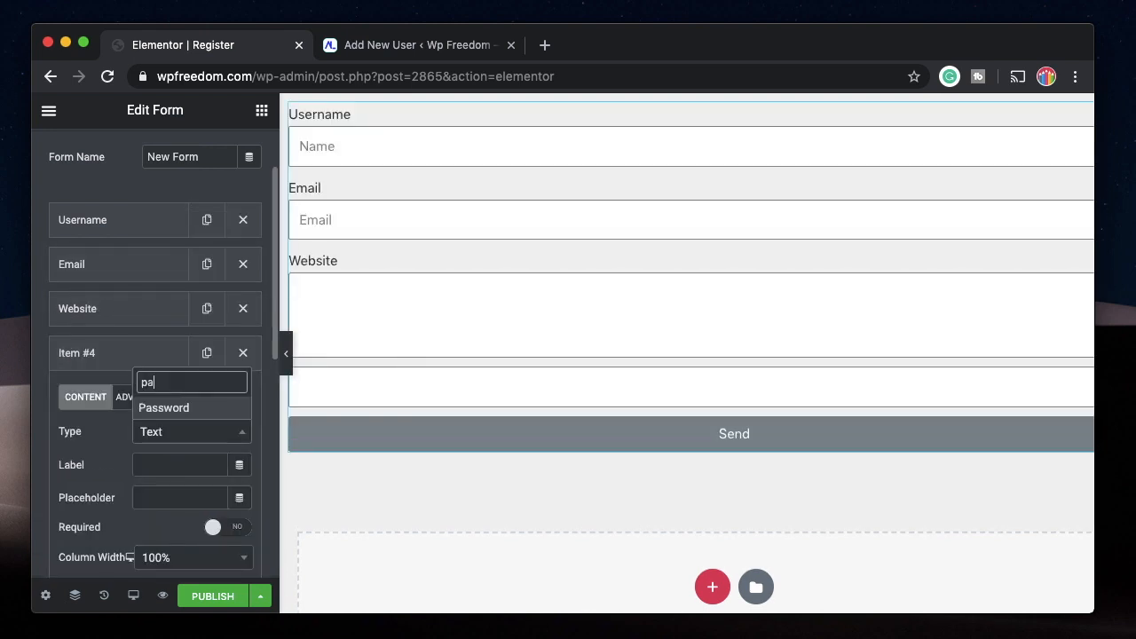
{"action": "left_click", "coordinate": [194, 408]}
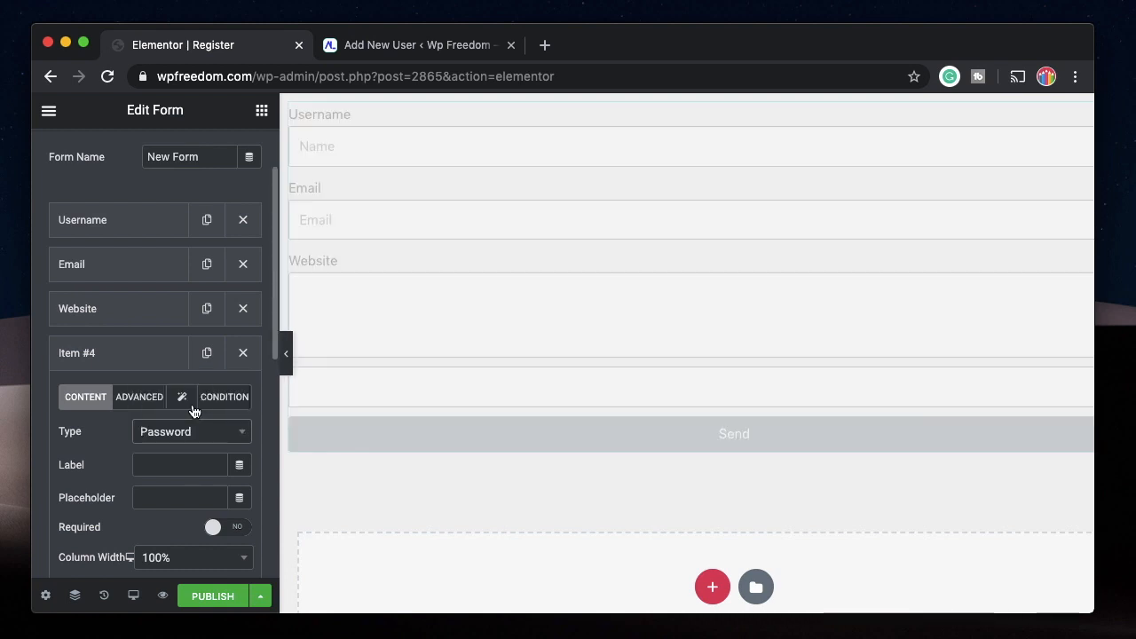
{"action": "left_click", "coordinate": [199, 464]}
{"action": "type", "text": "Password"}
Open the Password field's ID for editing, and move the field directly below Username.
{"action": "left_click", "coordinate": [139, 397]}
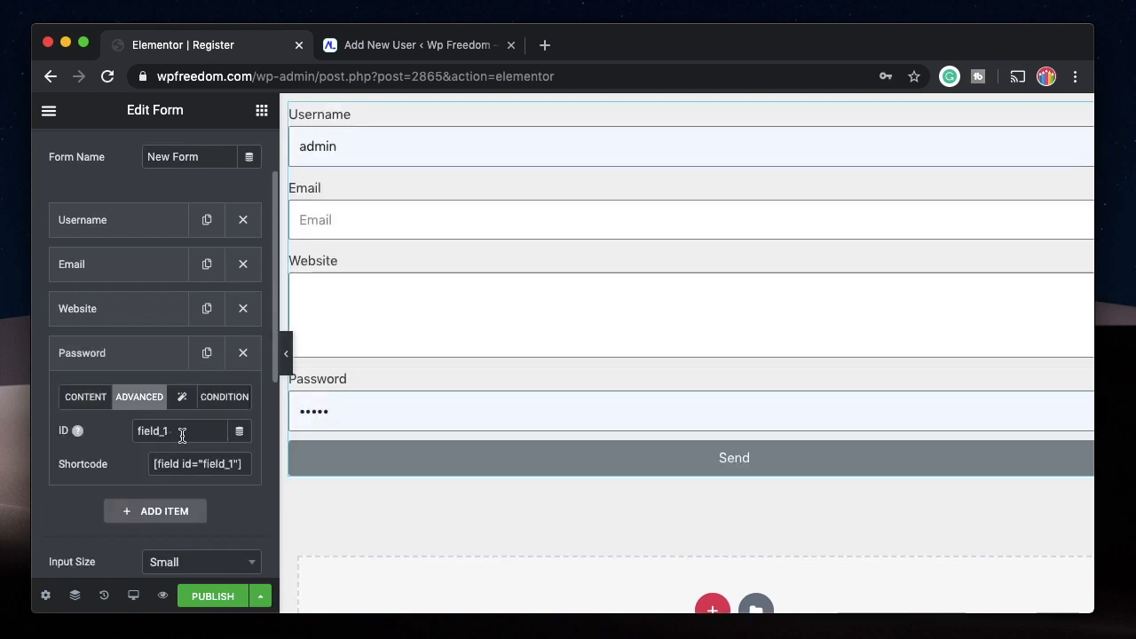
{"action": "double_click", "coordinate": [156, 432]}
{"action": "left_click", "coordinate": [118, 360]}
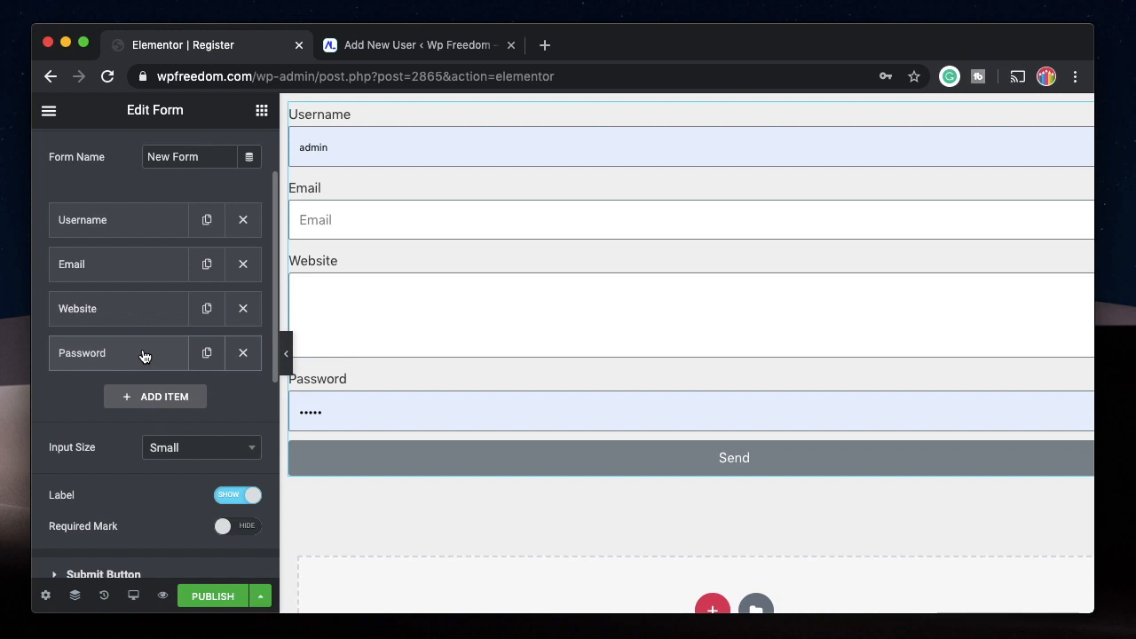
{"action": "left_click_drag", "start_coordinate": [143, 356], "coordinate": [165, 240]}
Replace the form's Email action after submit with the Save action.
{"action": "scroll", "coordinate": [109, 461], "scroll_direction": "down", "scroll_amount": 3}
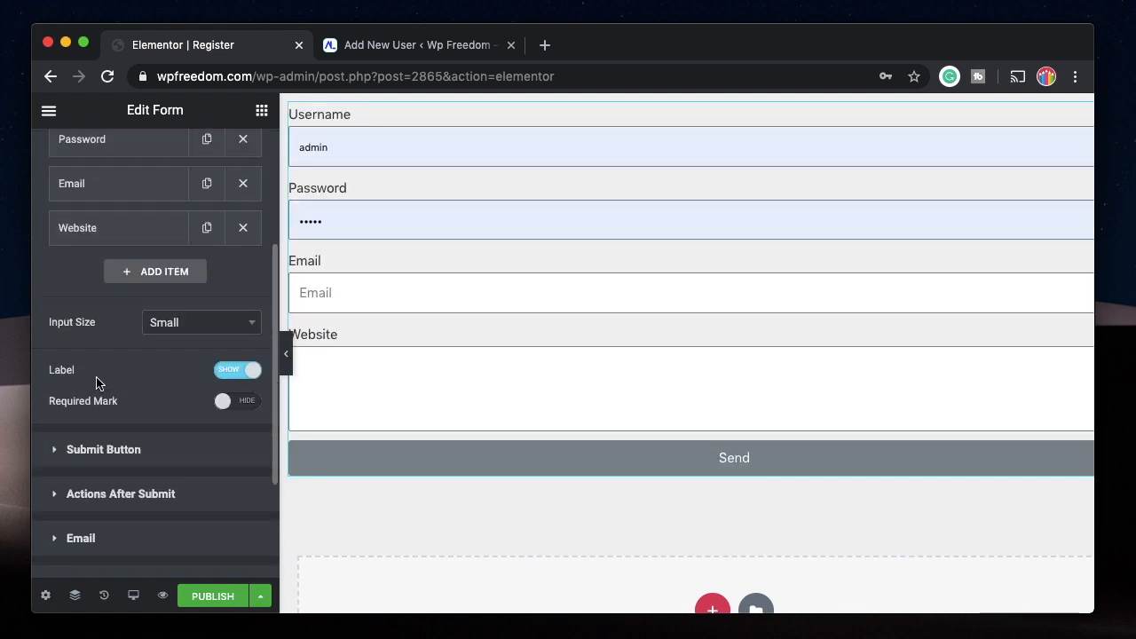
{"action": "scroll", "coordinate": [132, 356], "scroll_direction": "down", "scroll_amount": 3}
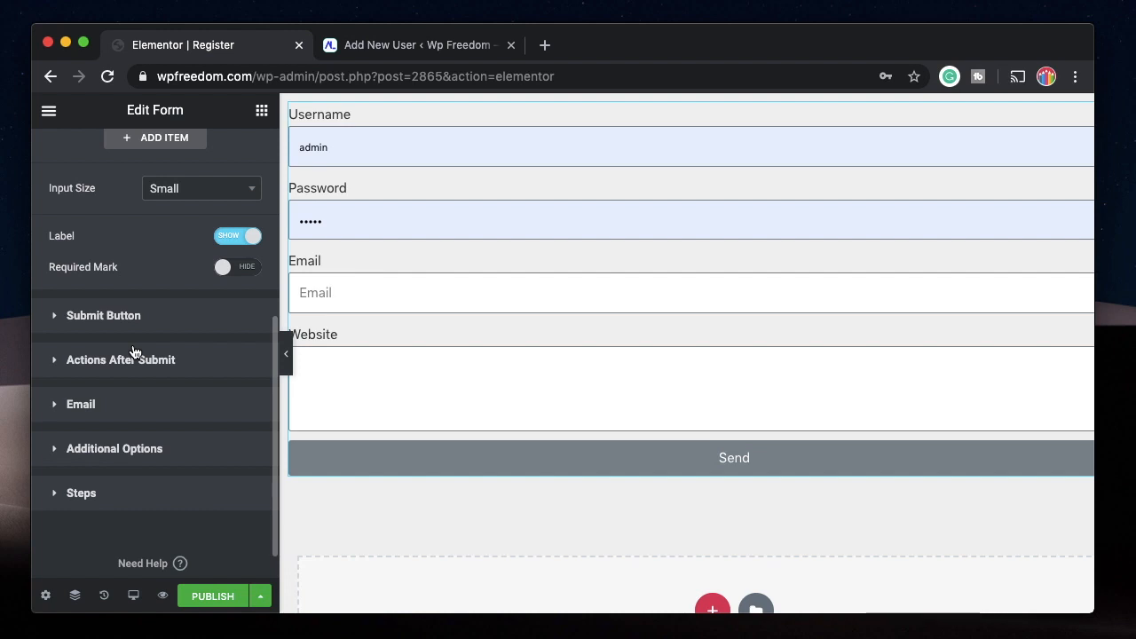
{"action": "left_click", "coordinate": [99, 362]}
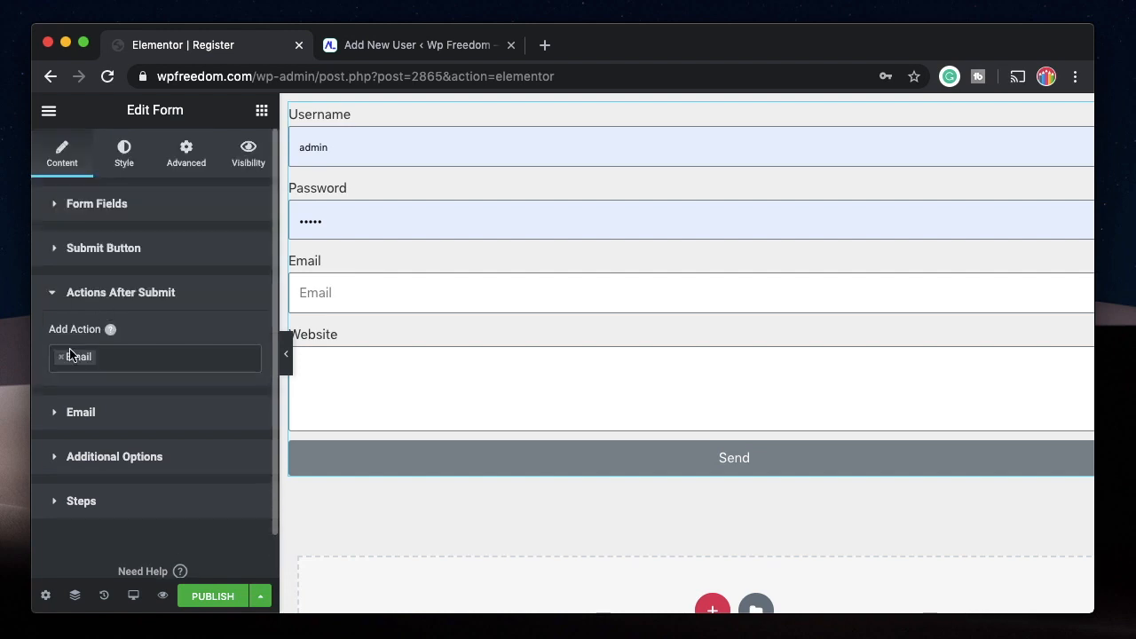
{"action": "left_click", "coordinate": [61, 357]}
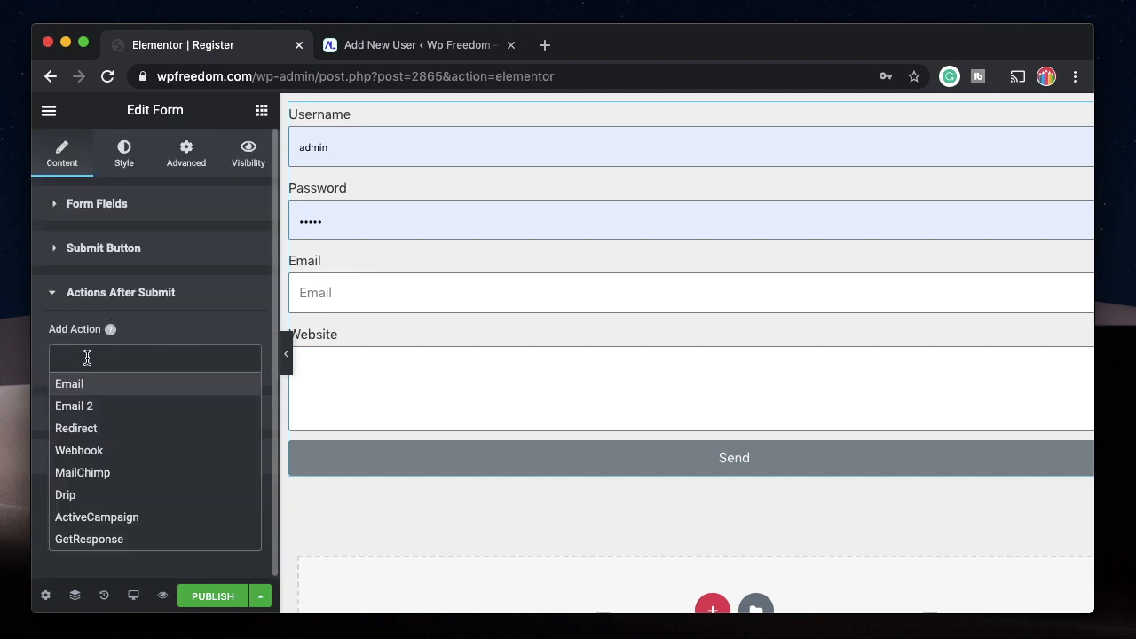
{"action": "scroll", "coordinate": [93, 470], "scroll_direction": "down", "scroll_amount": 5}
{"action": "left_click", "coordinate": [80, 475]}
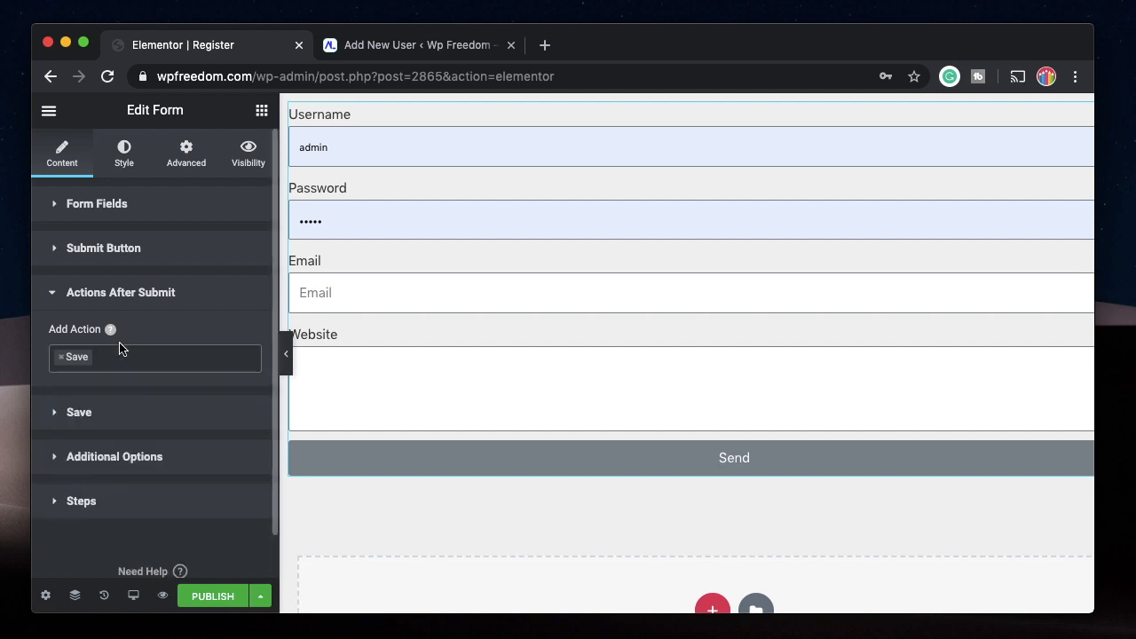
Set the form's Save action to save the submitted fields as a user.
{"action": "left_click", "coordinate": [122, 294]}
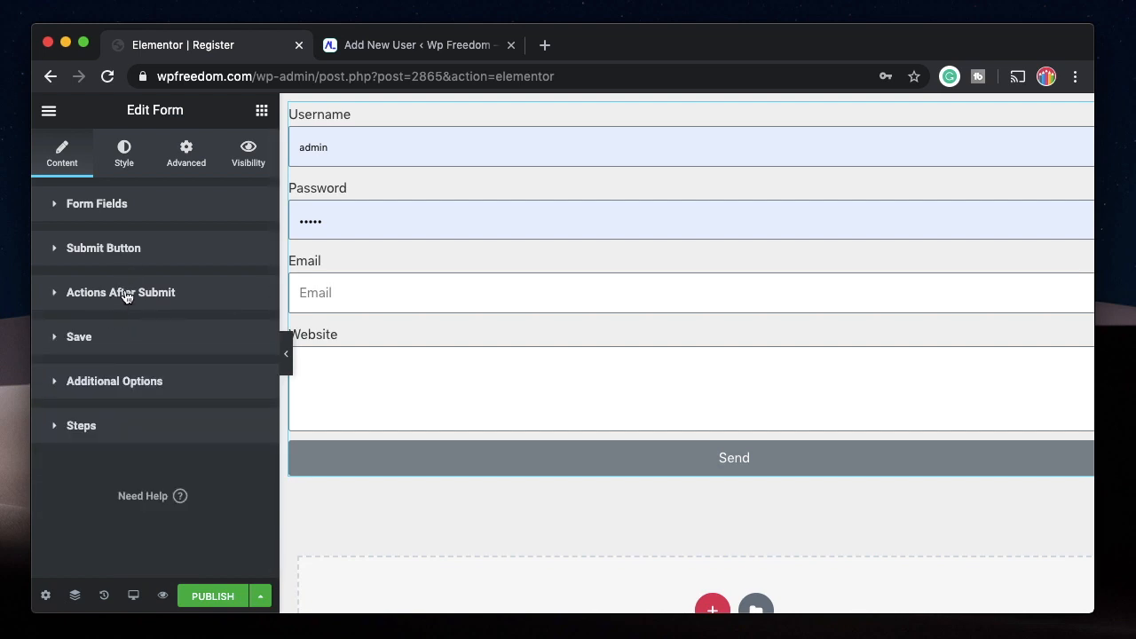
{"action": "left_click", "coordinate": [122, 382]}
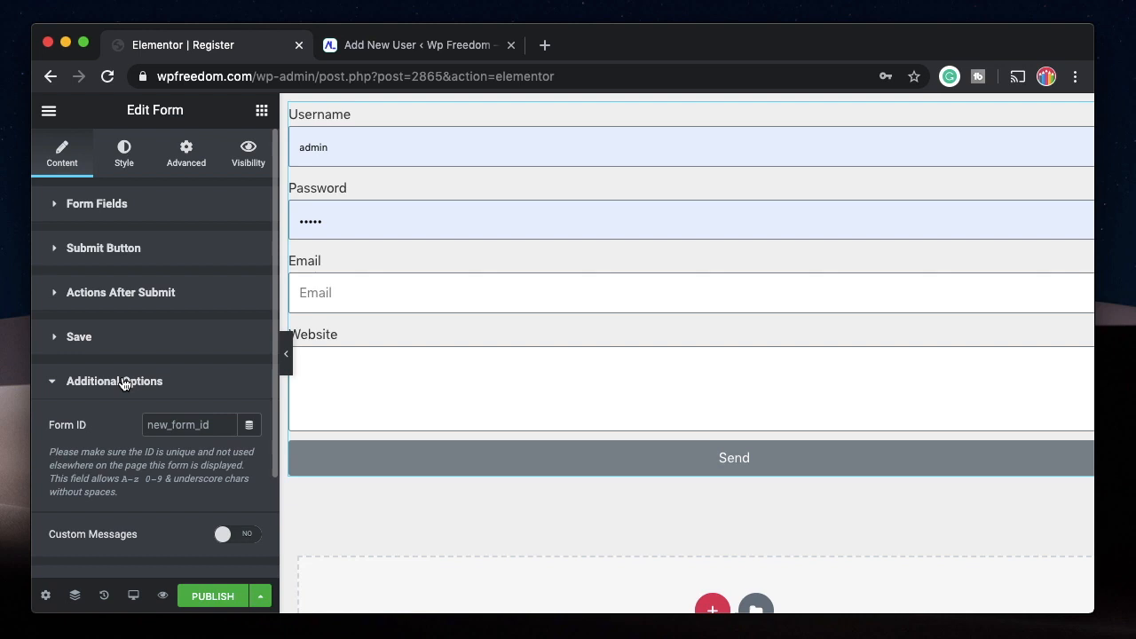
{"action": "left_click", "coordinate": [96, 337]}
{"action": "scroll", "coordinate": [153, 147], "scroll_direction": "down", "scroll_amount": 3}
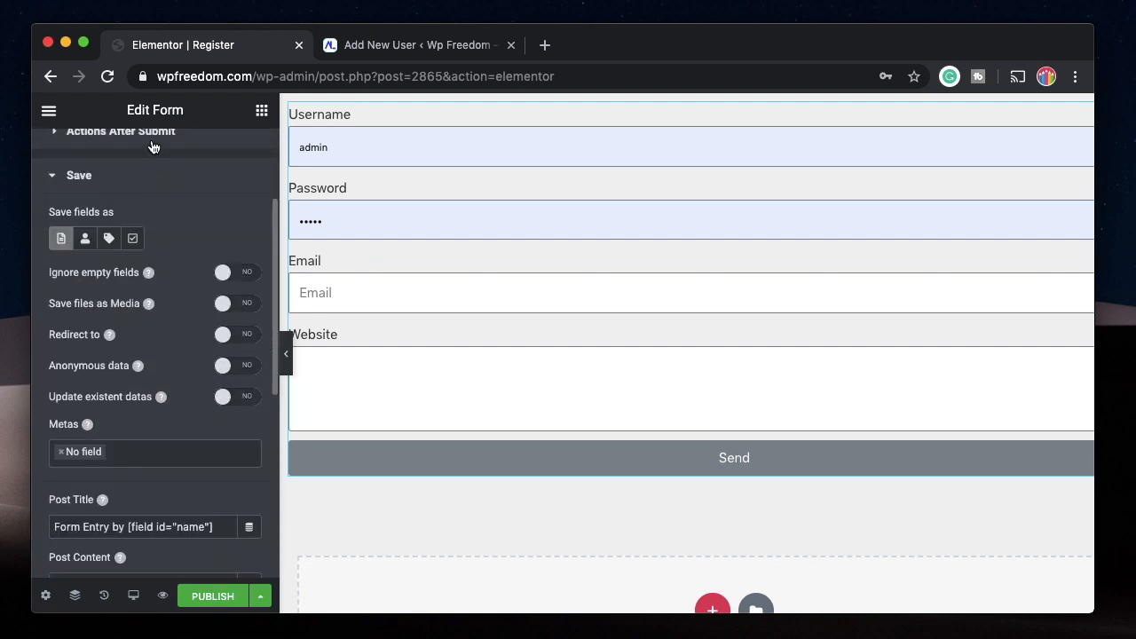
{"action": "left_click", "coordinate": [86, 238]}
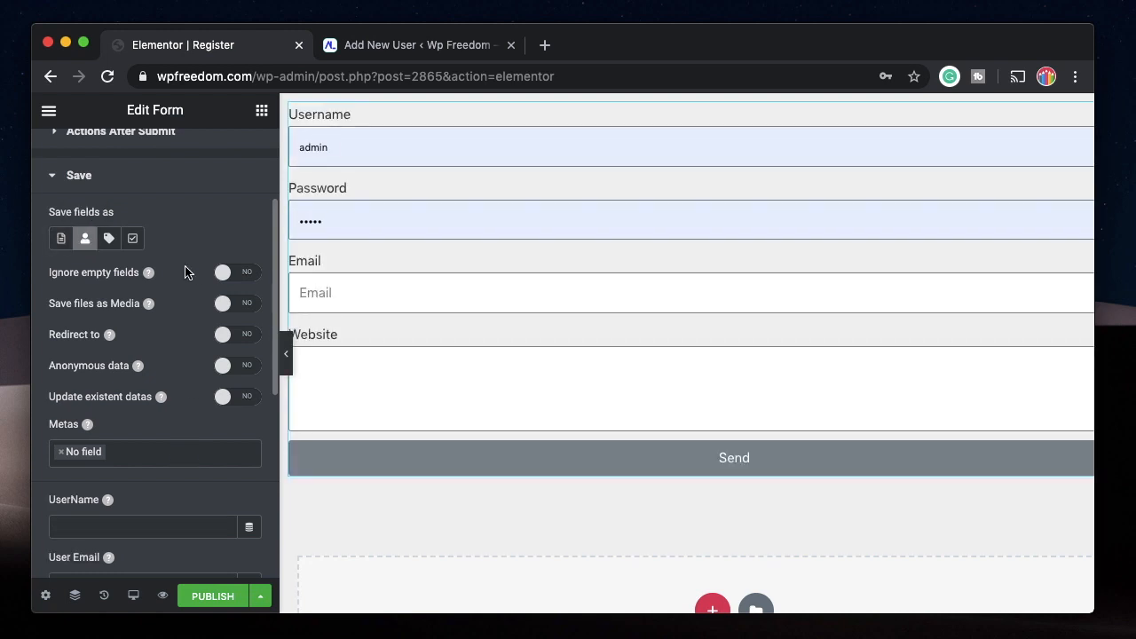
Replace No field with name in the Save action's Metas.
{"action": "scroll", "coordinate": [162, 417], "scroll_direction": "down", "scroll_amount": 3}
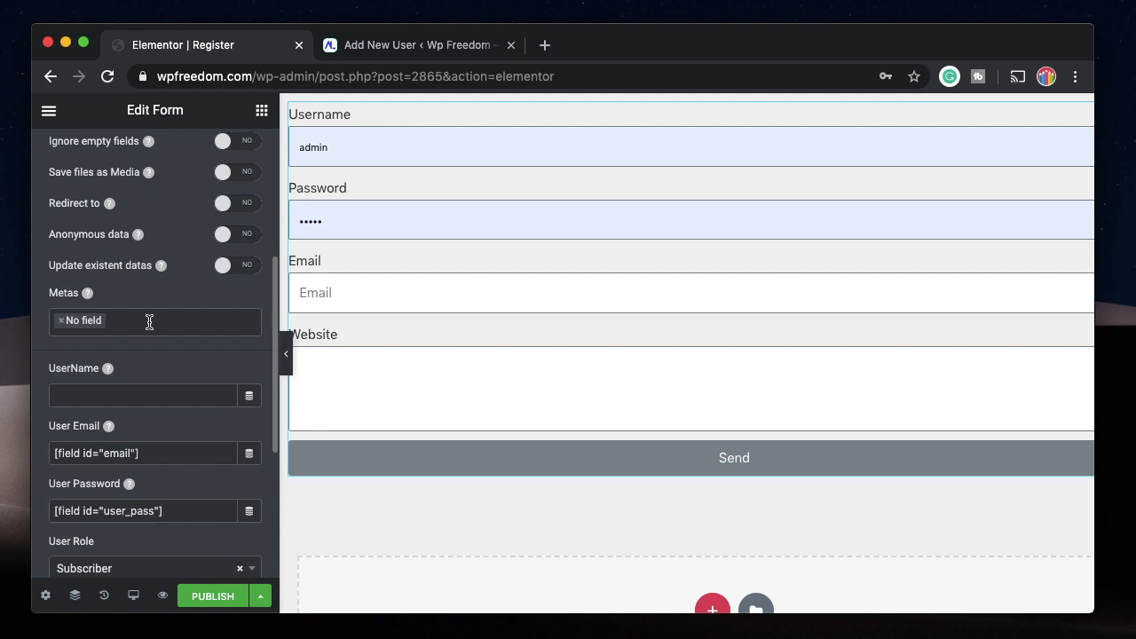
{"action": "left_click", "coordinate": [64, 323]}
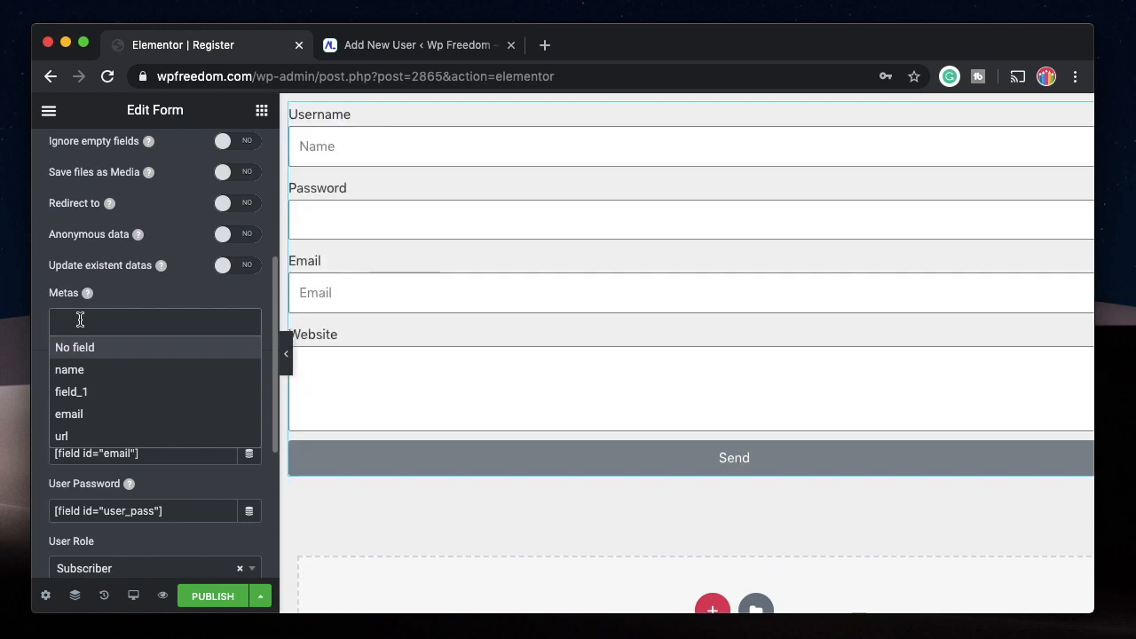
{"action": "left_click", "coordinate": [60, 369]}
{"action": "left_click", "coordinate": [138, 321]}
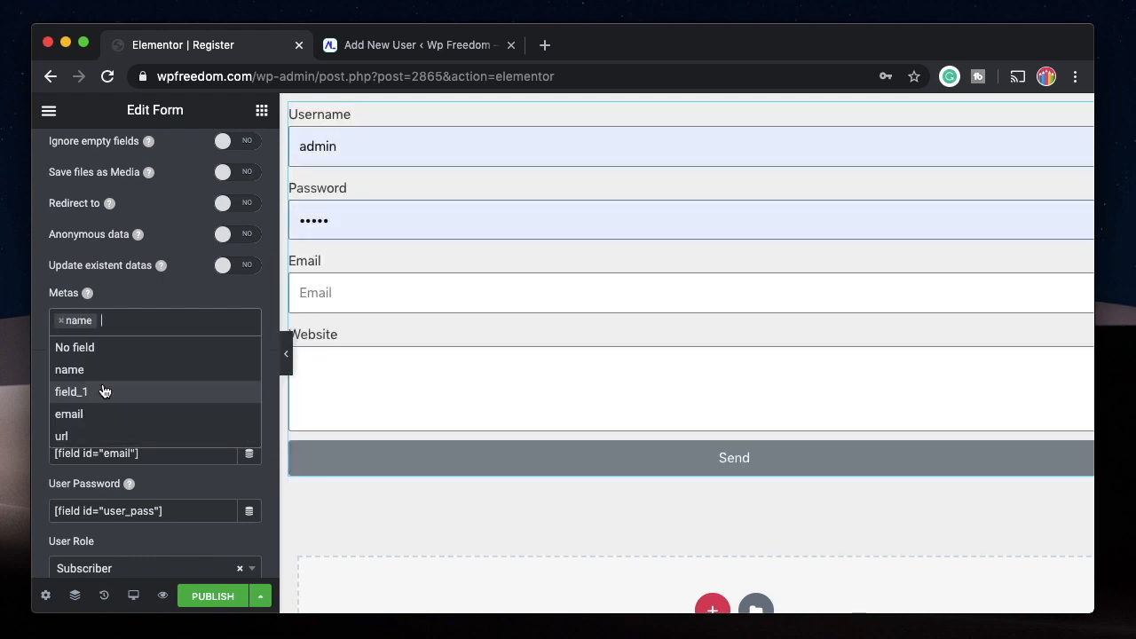
Set the Password form field's ID to password and collapse the field's settings.
{"action": "scroll", "coordinate": [150, 291], "scroll_direction": "up", "scroll_amount": 5}
{"action": "scroll", "coordinate": [102, 206], "scroll_direction": "down", "scroll_amount": 5}
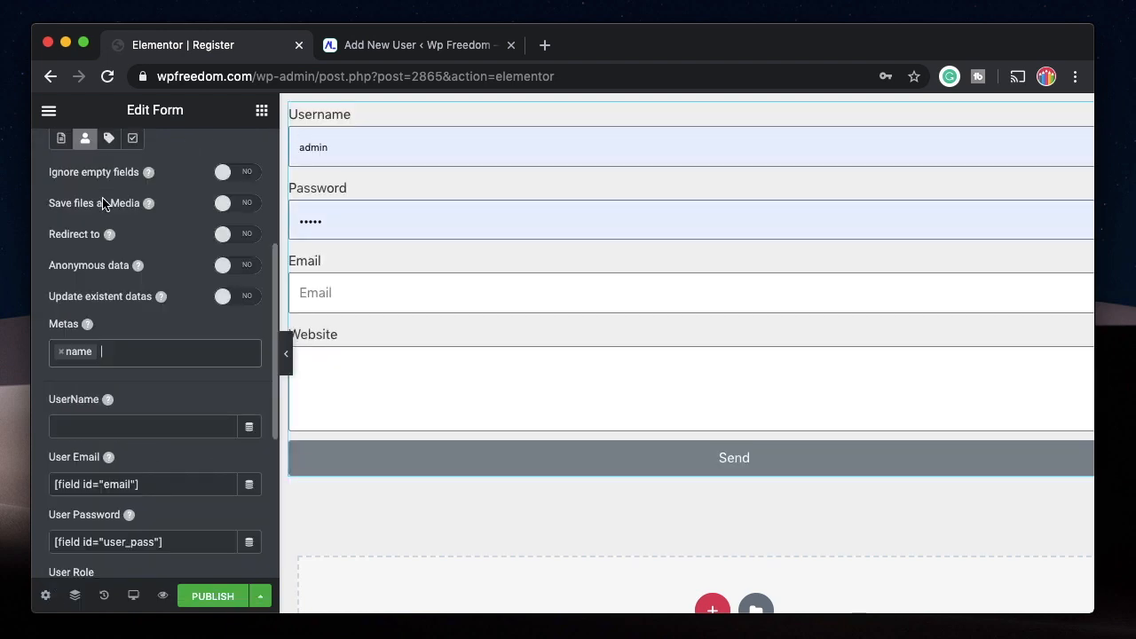
{"action": "scroll", "coordinate": [116, 456], "scroll_direction": "up", "scroll_amount": 5}
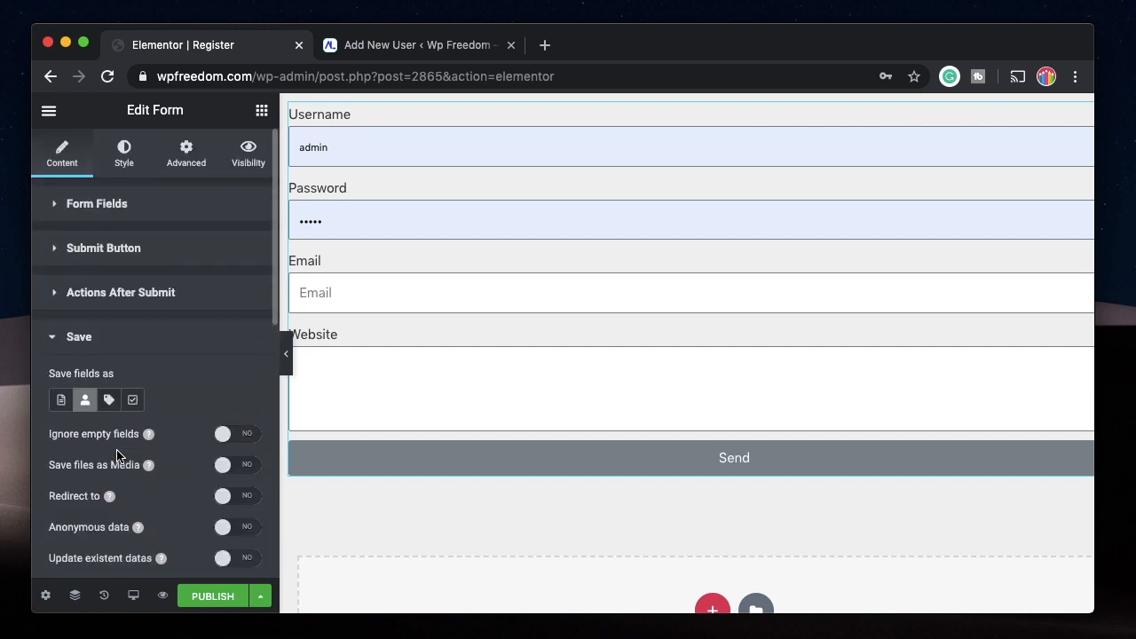
{"action": "left_click", "coordinate": [123, 209]}
{"action": "scroll", "coordinate": [125, 408], "scroll_direction": "down", "scroll_amount": 3}
{"action": "left_click", "coordinate": [119, 233]}
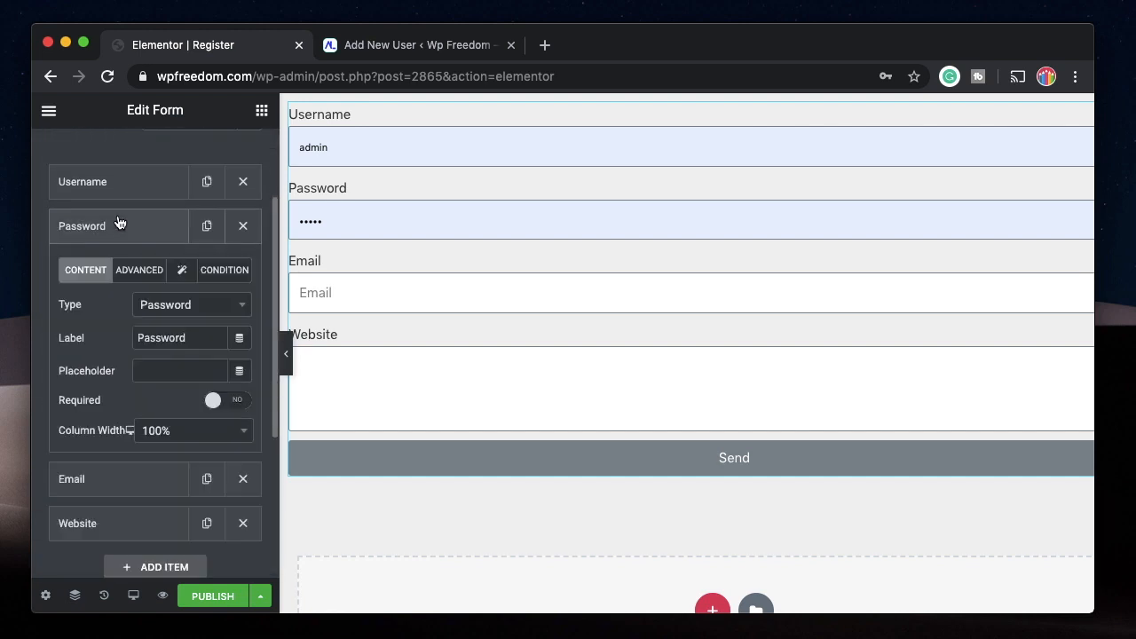
{"action": "left_click", "coordinate": [137, 270]}
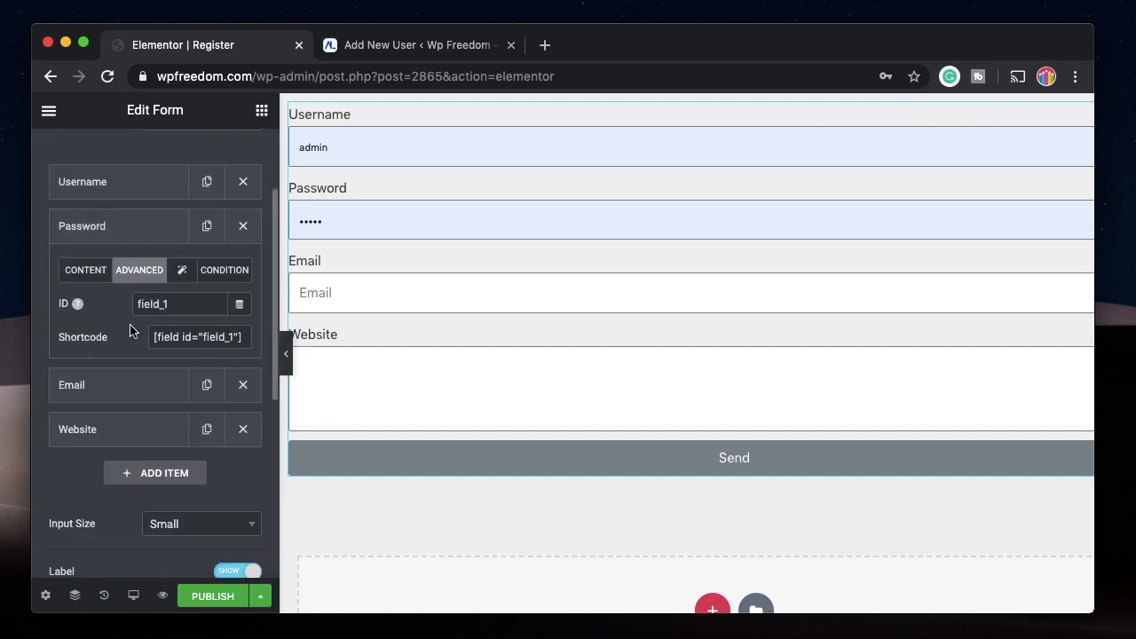
{"action": "double_click", "coordinate": [181, 307]}
{"action": "type", "text": "password"}
{"action": "left_click", "coordinate": [134, 238]}
{"action": "scroll", "coordinate": [139, 381], "scroll_direction": "down", "scroll_amount": 5}
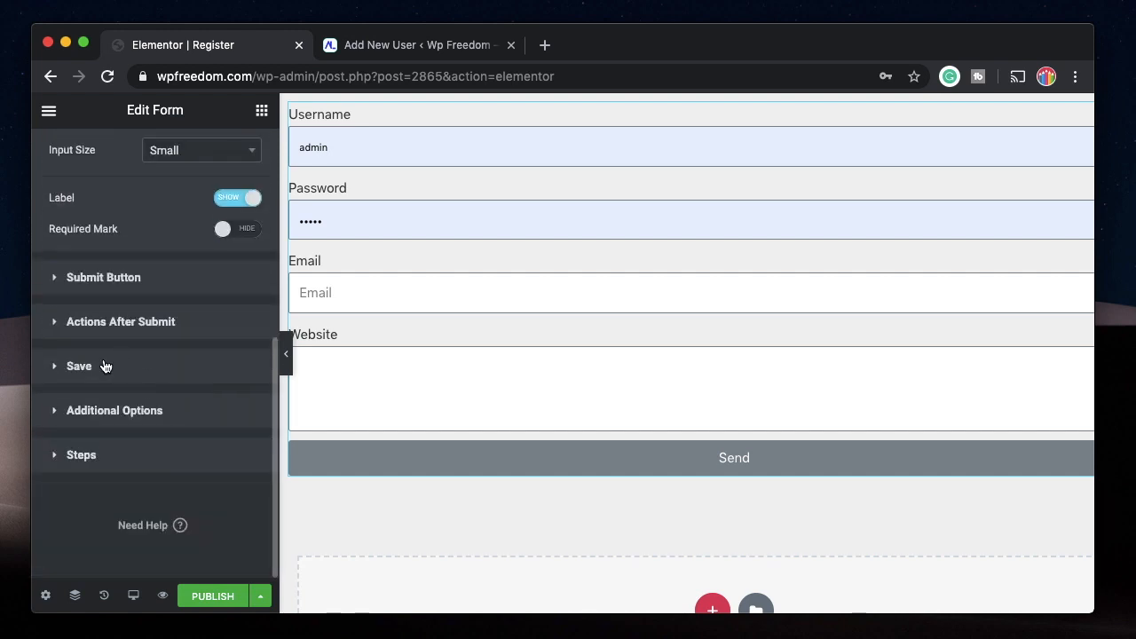
Add the password, email and url fields to the Save action's Metas.
{"action": "left_click", "coordinate": [104, 366]}
{"action": "left_click", "coordinate": [137, 330]}
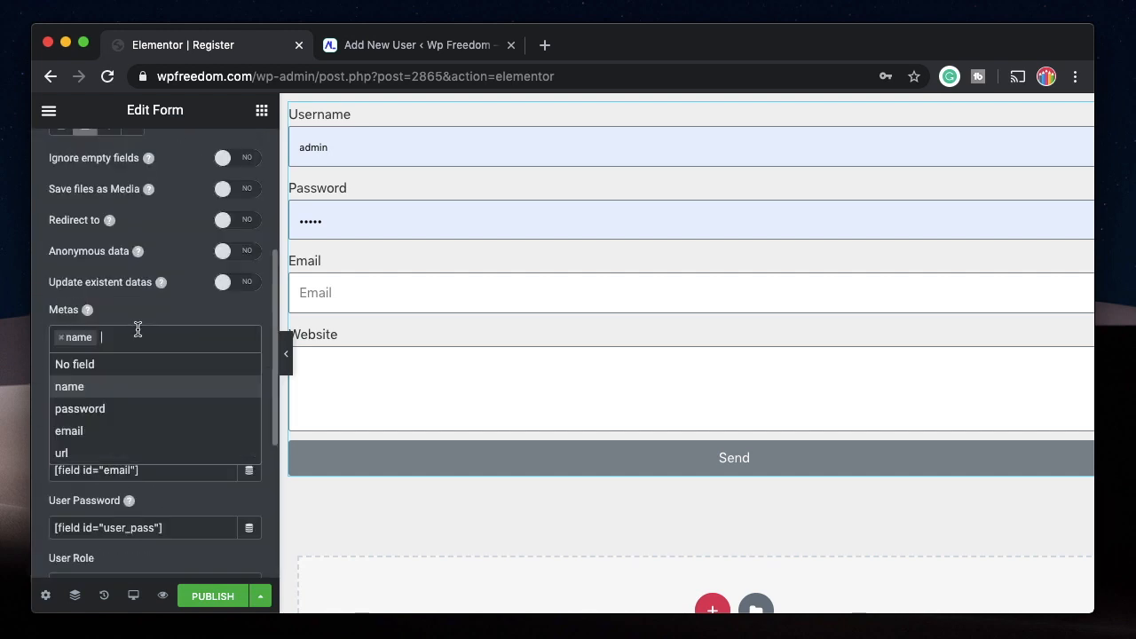
{"action": "left_click", "coordinate": [96, 407]}
{"action": "left_click", "coordinate": [177, 336]}
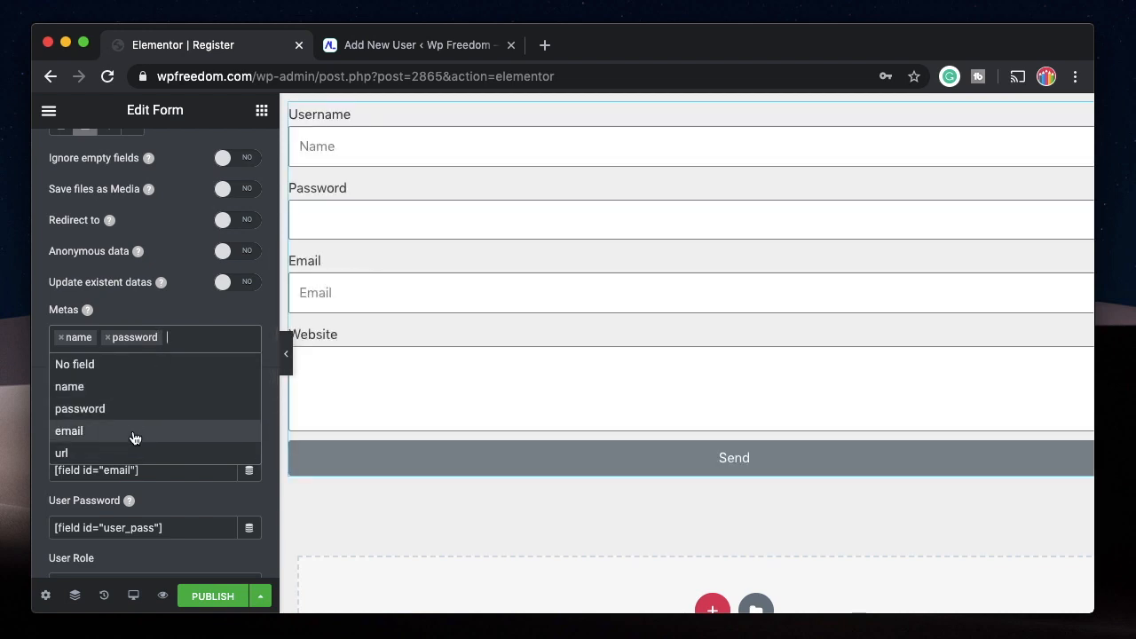
{"action": "left_click", "coordinate": [133, 436]}
{"action": "left_click", "coordinate": [228, 338]}
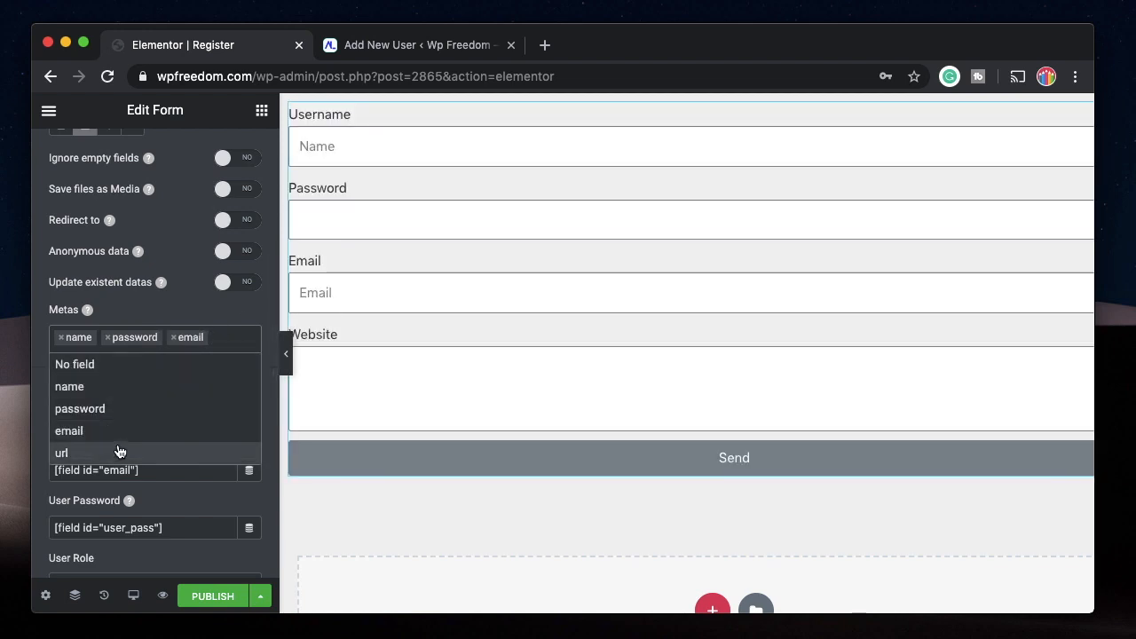
{"action": "left_click", "coordinate": [117, 452]}
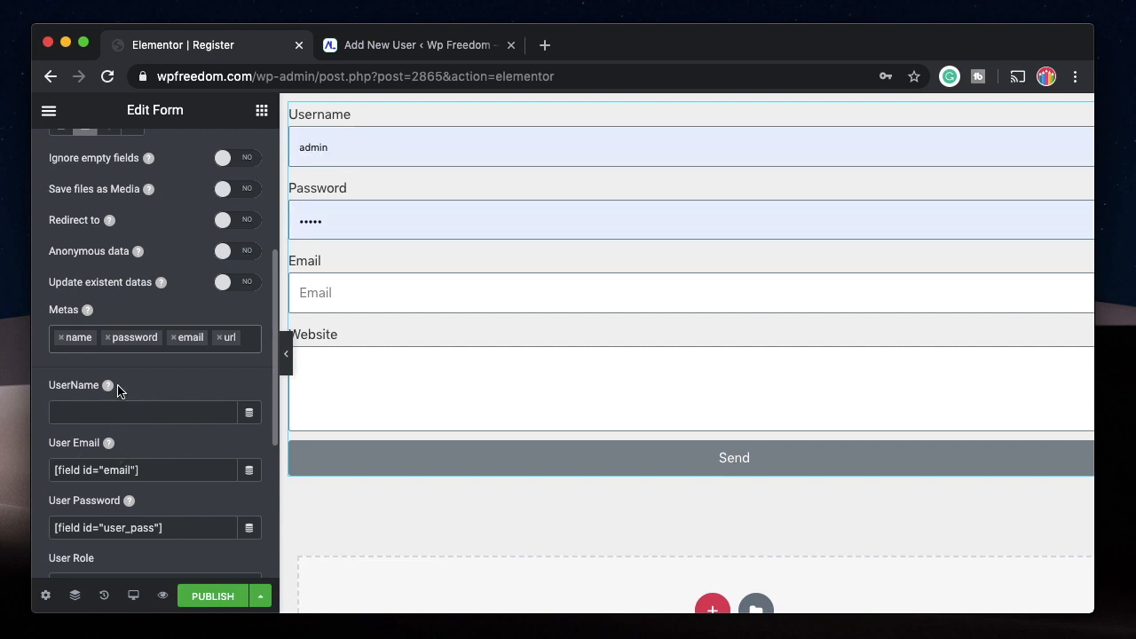
Copy the Username field's shortcode [field id="name"] into the Save action's UserName setting.
{"action": "scroll", "coordinate": [118, 392], "scroll_direction": "up", "scroll_amount": 5}
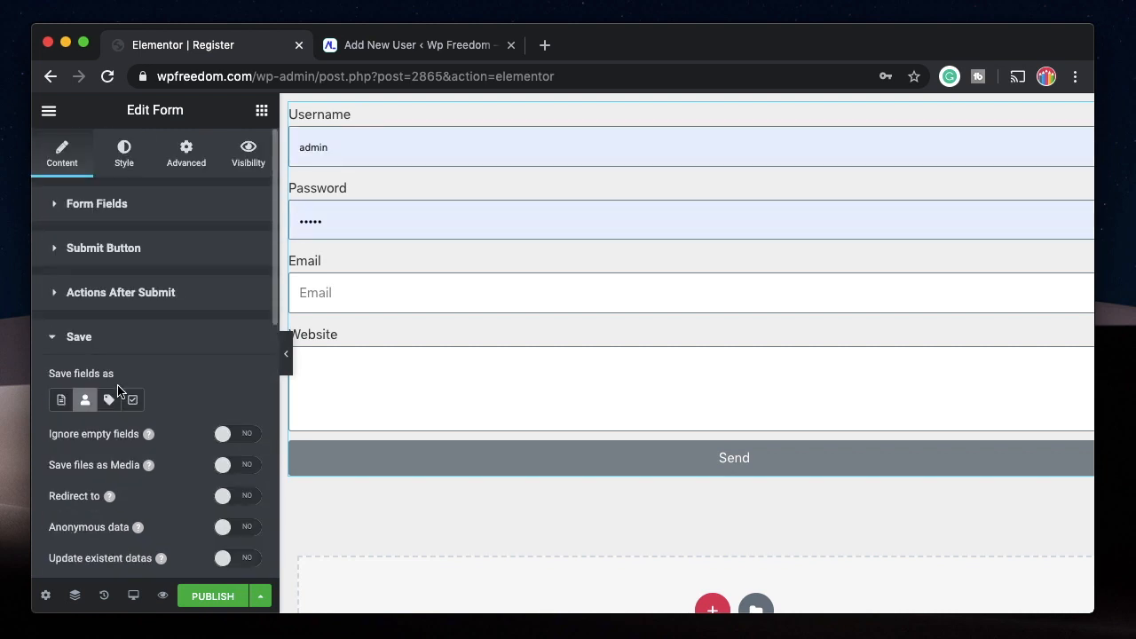
{"action": "left_click", "coordinate": [123, 204]}
{"action": "left_click", "coordinate": [118, 309]}
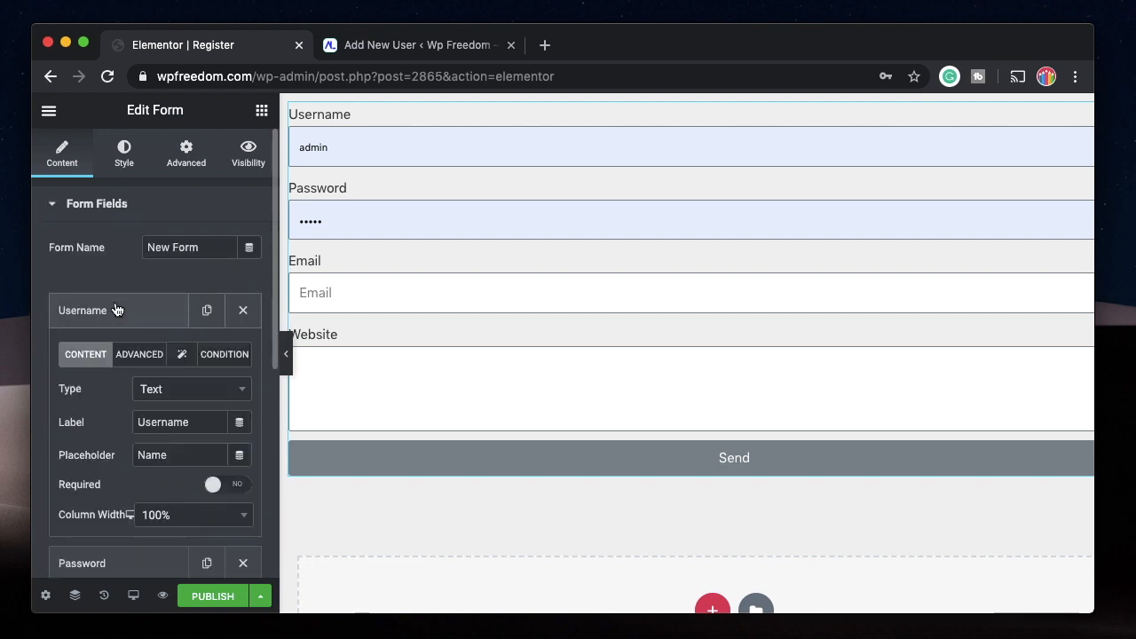
{"action": "left_click", "coordinate": [138, 356]}
{"action": "left_click", "coordinate": [191, 451]}
{"action": "key", "text": "ctrl+c"}
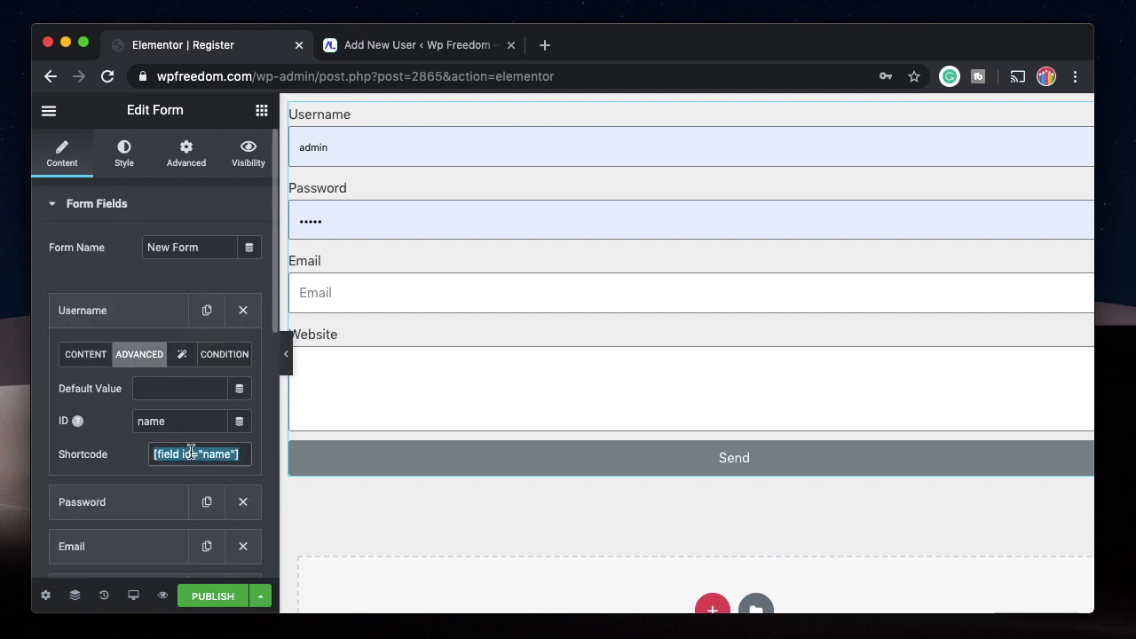
{"action": "scroll", "coordinate": [190, 457], "scroll_direction": "down", "scroll_amount": 10}
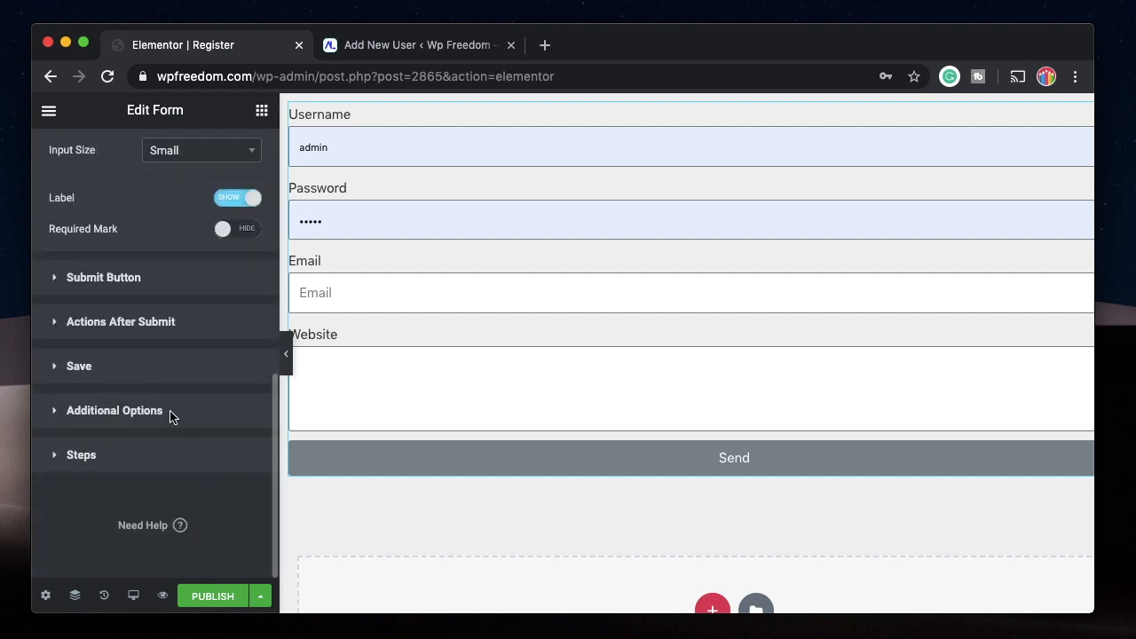
{"action": "scroll", "coordinate": [118, 354], "scroll_direction": "down", "scroll_amount": 5}
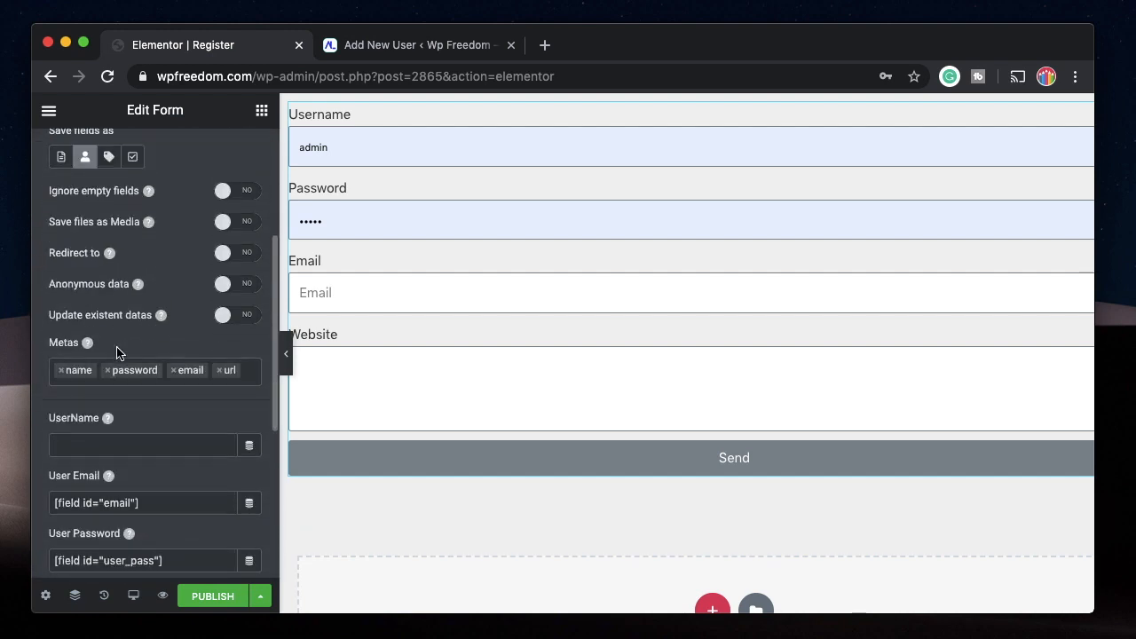
{"action": "left_click", "coordinate": [99, 445]}
{"action": "key", "text": "ctrl+v"}
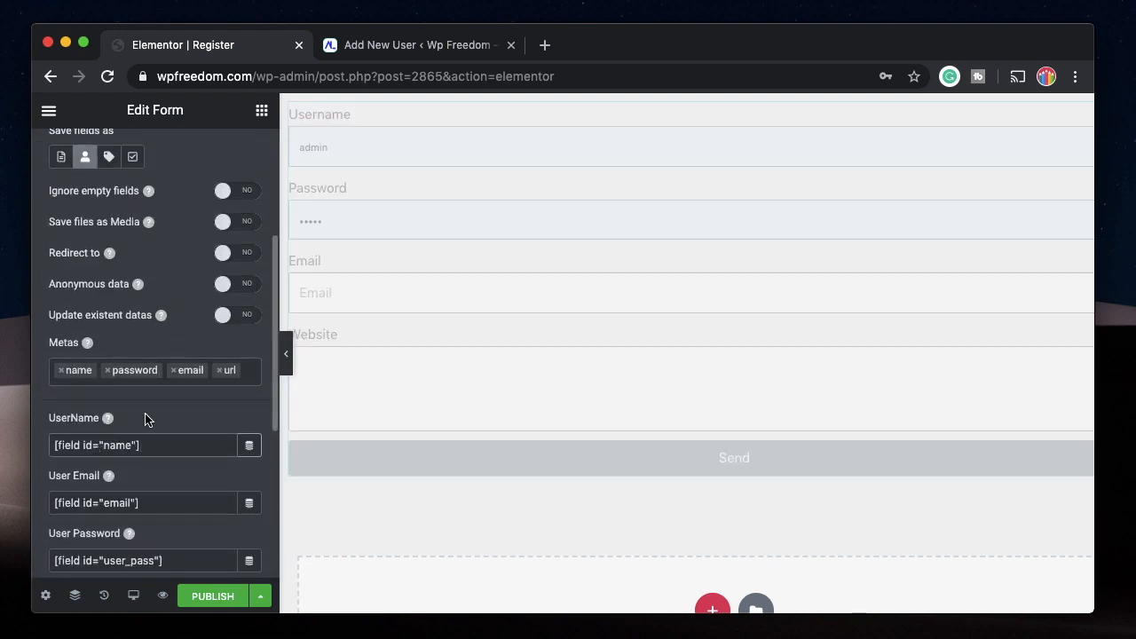
Change the Save action's User Password shortcode to [field id="password"].
{"action": "scroll", "coordinate": [89, 523], "scroll_direction": "down", "scroll_amount": 2}
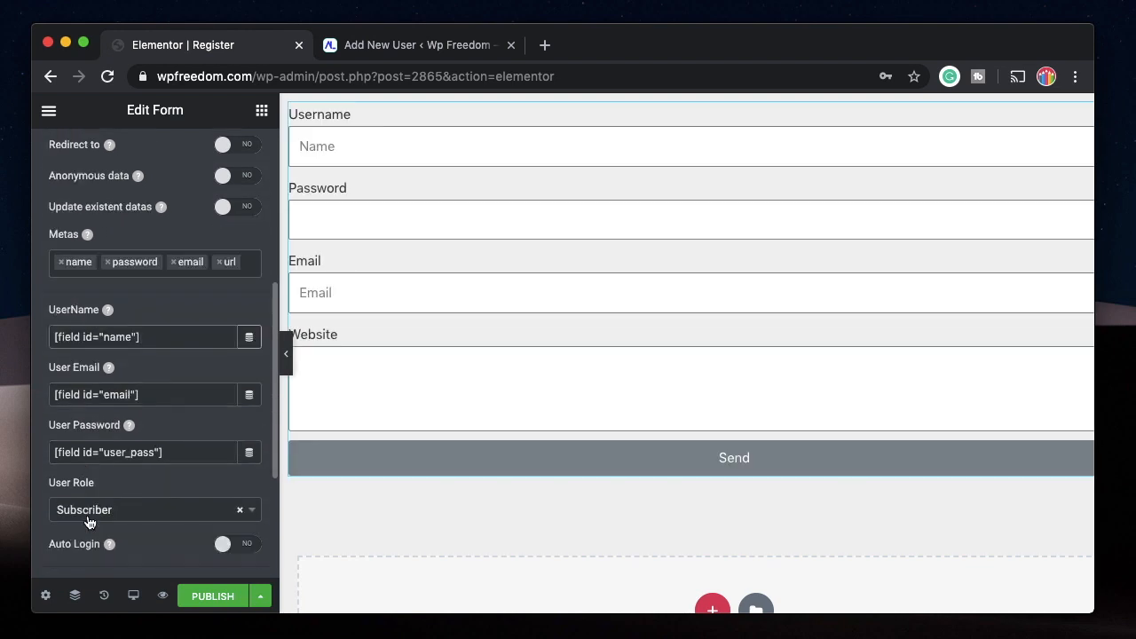
{"action": "double_click", "coordinate": [127, 452]}
{"action": "type", "text": "password"}
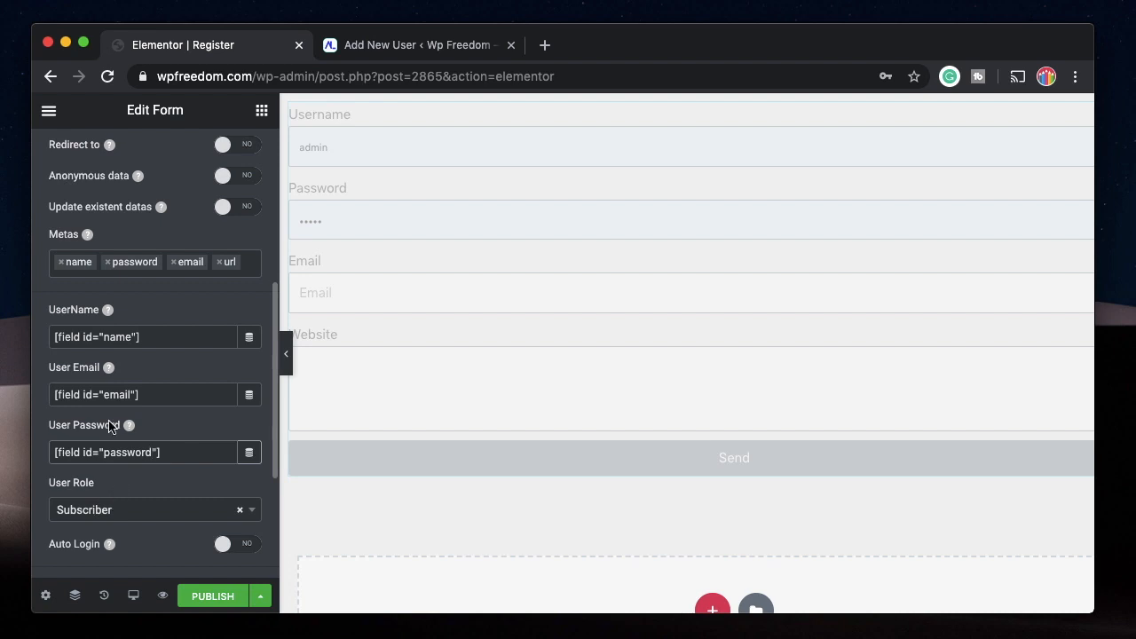
Set the User Role for newly registered users to Author.
{"action": "scroll", "coordinate": [158, 386], "scroll_direction": "down", "scroll_amount": 2}
{"action": "scroll", "coordinate": [218, 244], "scroll_direction": "up", "scroll_amount": 1}
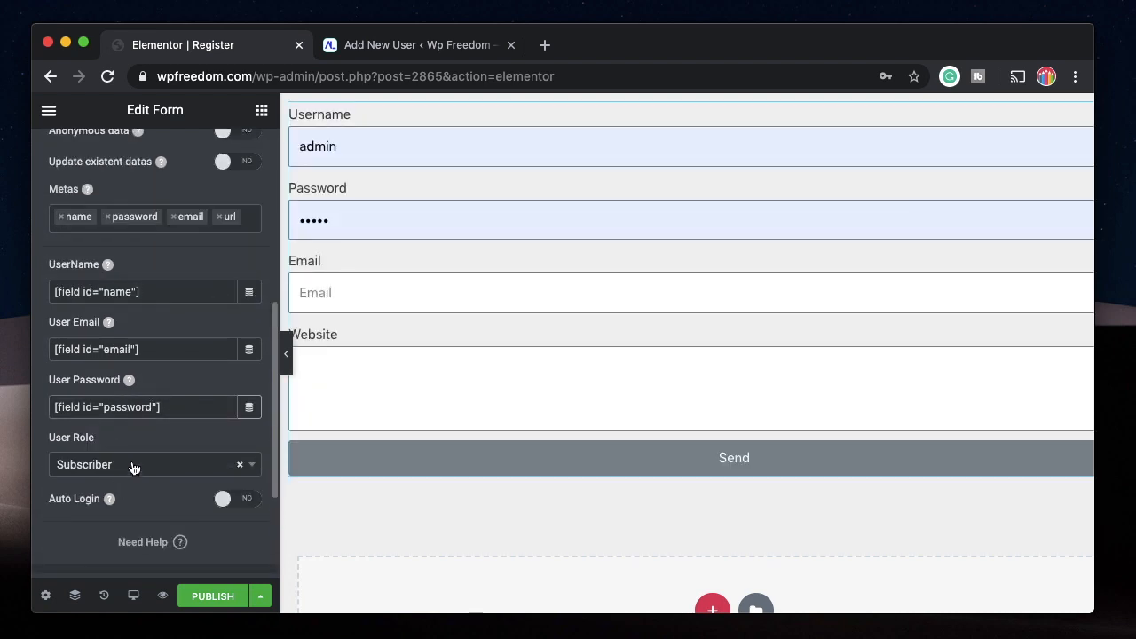
{"action": "left_click", "coordinate": [134, 467]}
{"action": "left_click", "coordinate": [120, 331]}
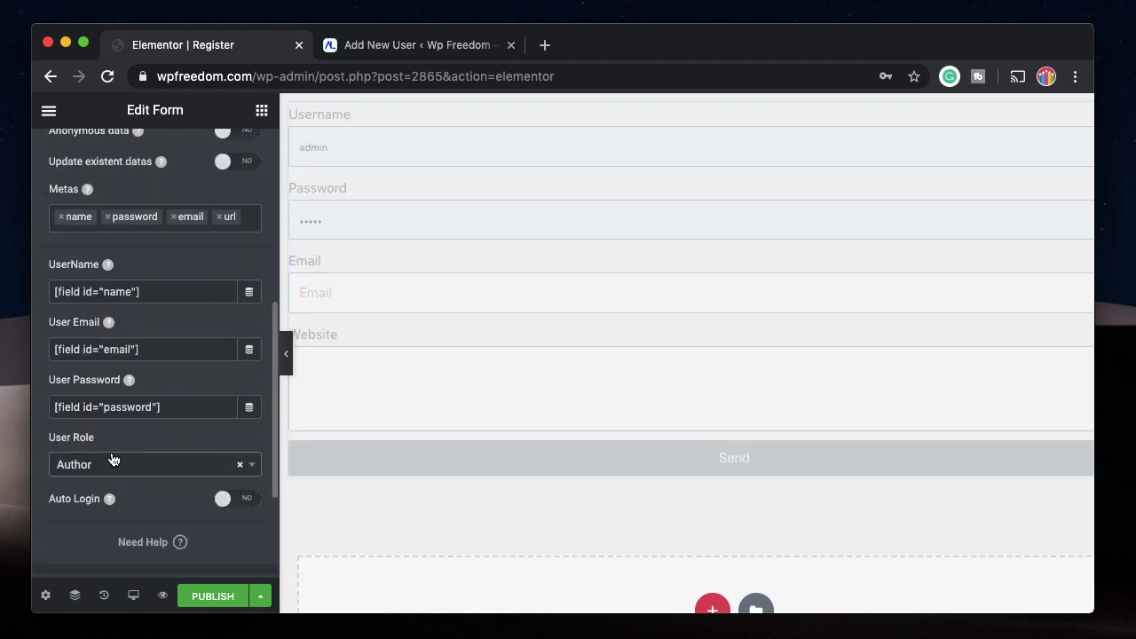
Collapse the form's Save settings and publish the Register page.
{"action": "scroll", "coordinate": [117, 462], "scroll_direction": "up", "scroll_amount": 1}
{"action": "scroll", "coordinate": [129, 444], "scroll_direction": "down", "scroll_amount": 2}
{"action": "scroll", "coordinate": [134, 430], "scroll_direction": "up", "scroll_amount": 4}
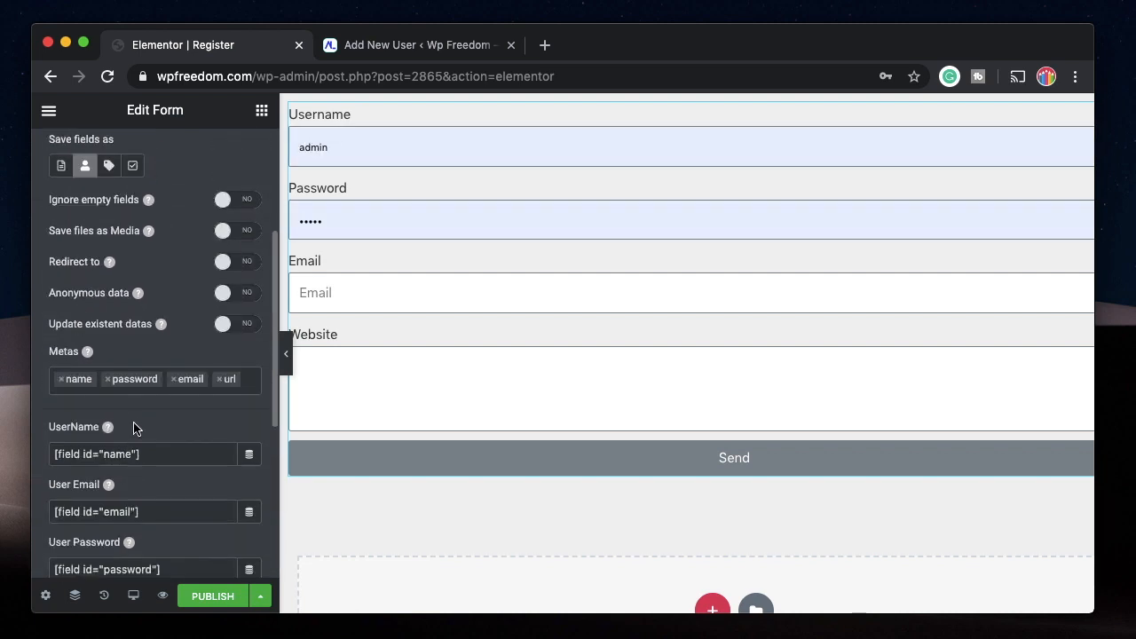
{"action": "scroll", "coordinate": [111, 266], "scroll_direction": "up", "scroll_amount": 4}
{"action": "left_click", "coordinate": [109, 246]}
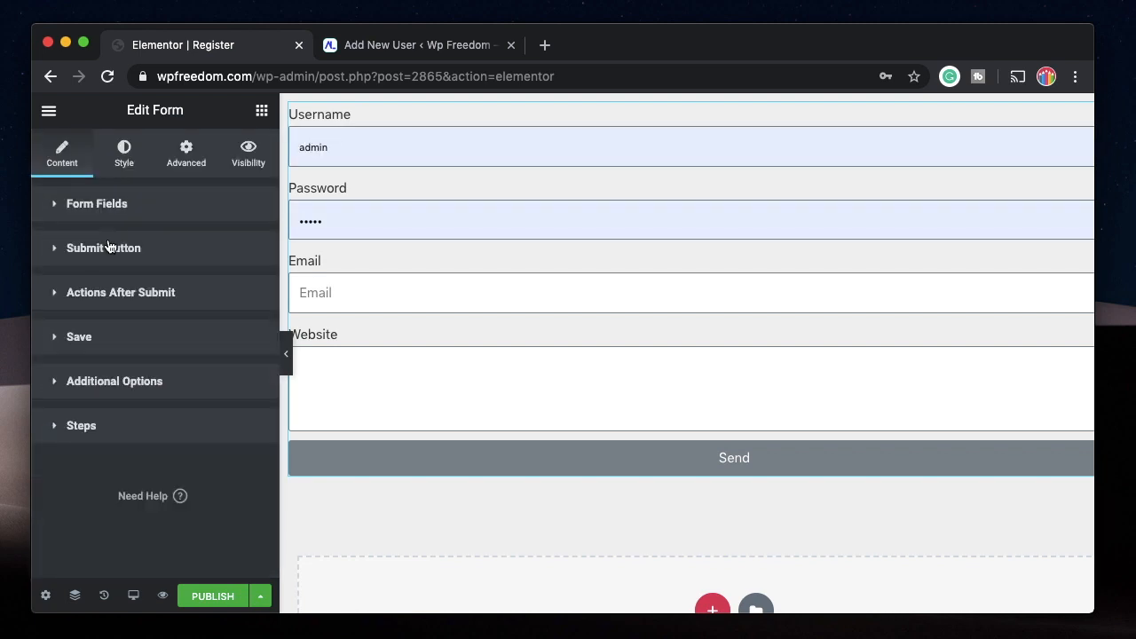
{"action": "left_click", "coordinate": [206, 597]}
Exit Elementor to the page's WordPress editor, check the page's URL slug and collapse the Permalink section.
{"action": "left_click", "coordinate": [47, 111]}
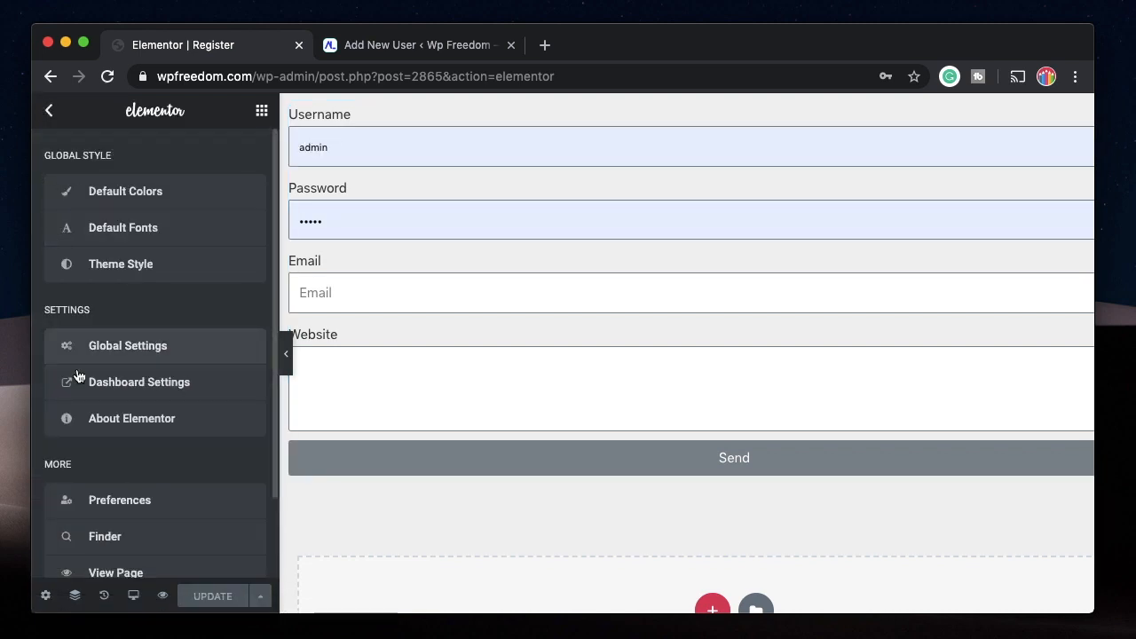
{"action": "scroll", "coordinate": [138, 462], "scroll_direction": "down", "scroll_amount": 2}
{"action": "left_click", "coordinate": [158, 512]}
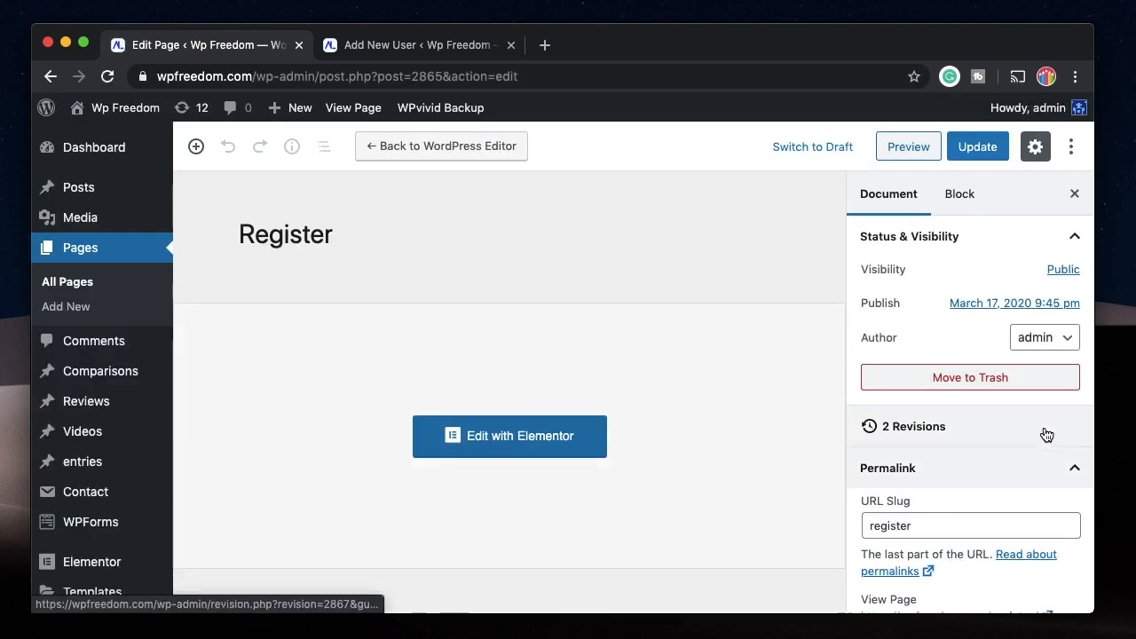
{"action": "double_click", "coordinate": [908, 524]}
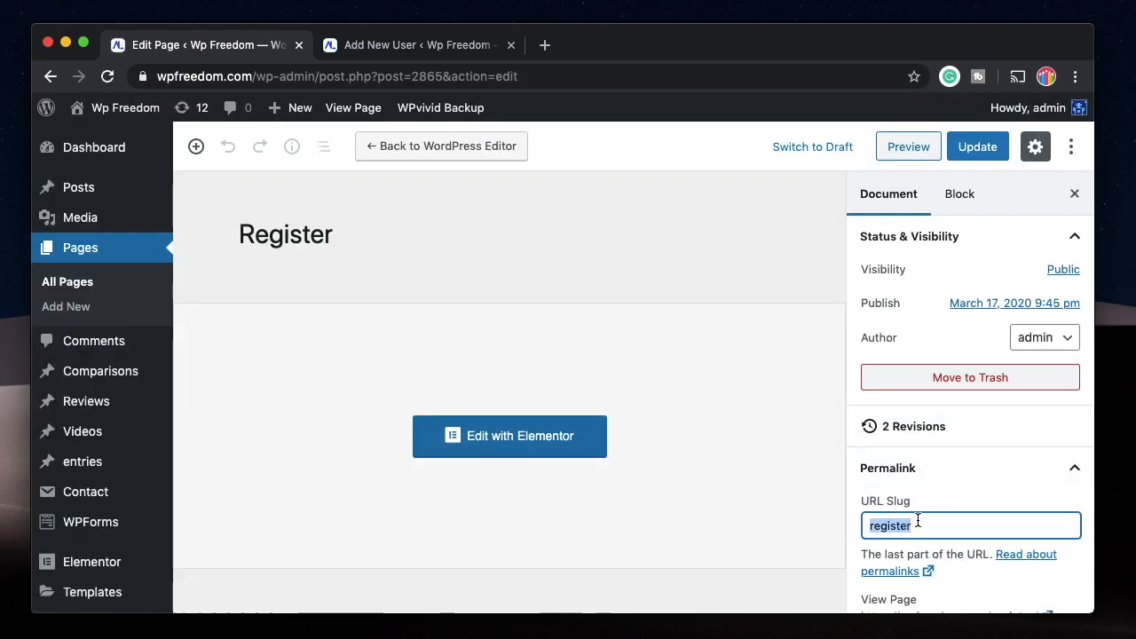
{"action": "left_click", "coordinate": [927, 520]}
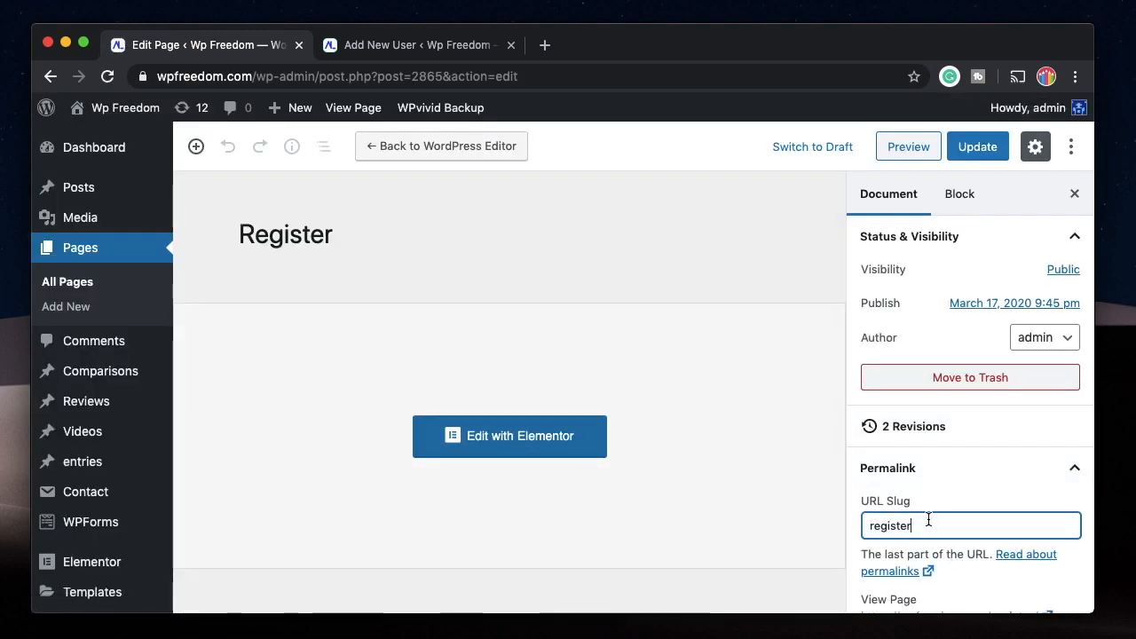
{"action": "left_click", "coordinate": [1002, 482]}
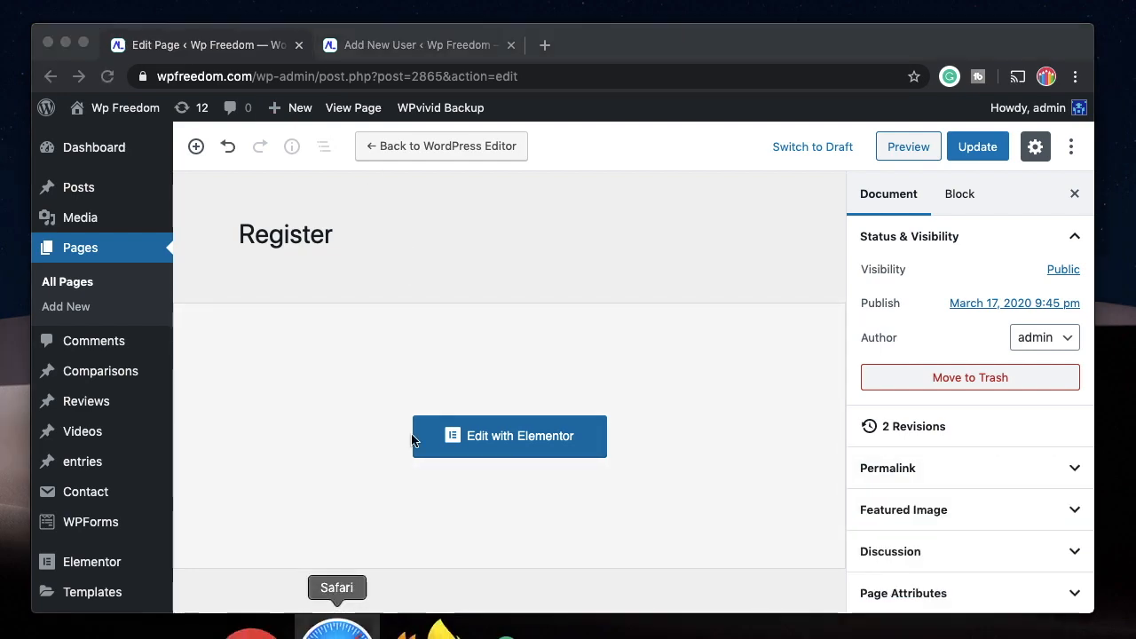
Switch to Safari and open the published page at wpfreedom.com/register.
{"action": "left_click", "coordinate": [337, 624]}
{"action": "left_click", "coordinate": [1046, 39]}
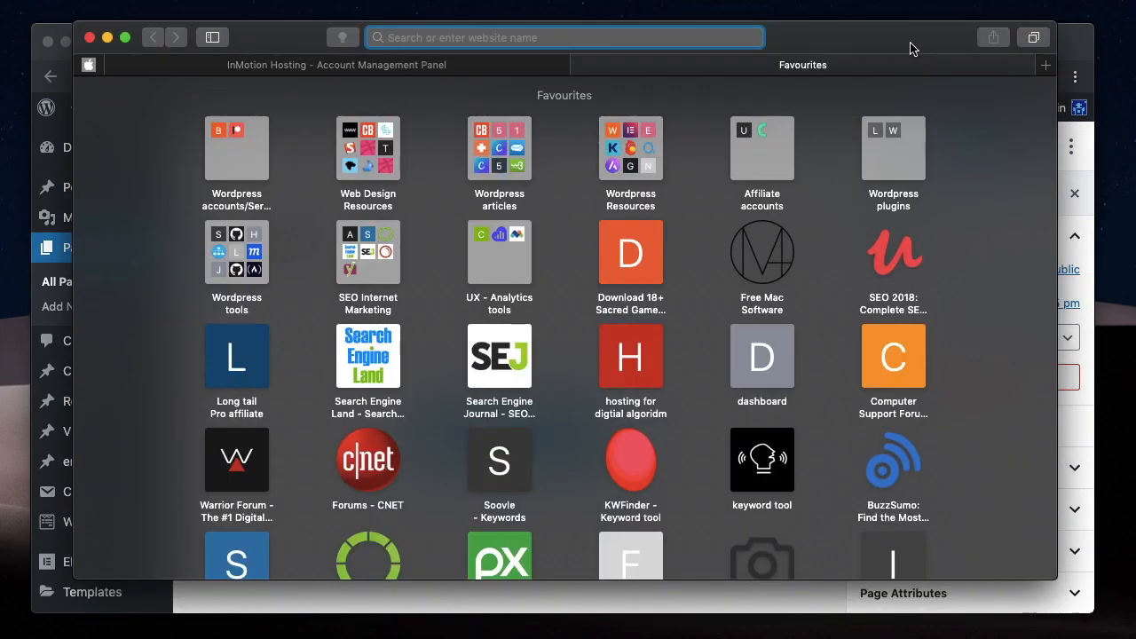
{"action": "type", "text": "wpfreedom.com/register/"}
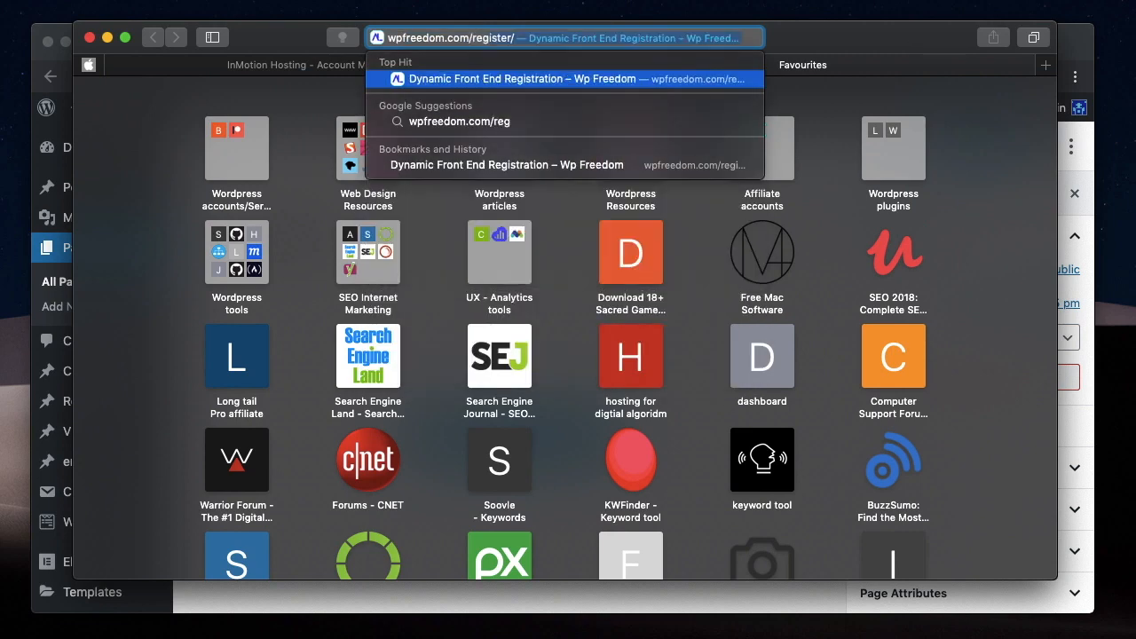
{"action": "key", "text": "Return"}
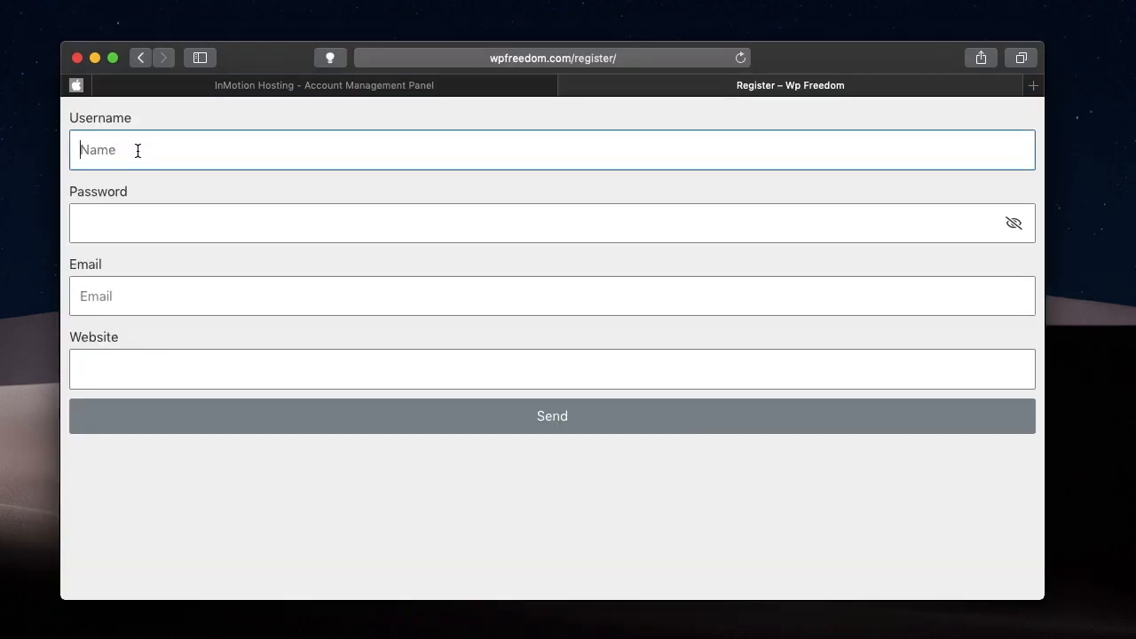
Fill in the new user's username, password and email address on the Register form.
{"action": "type", "text": "karthik"}
{"action": "key", "text": "Tab"}
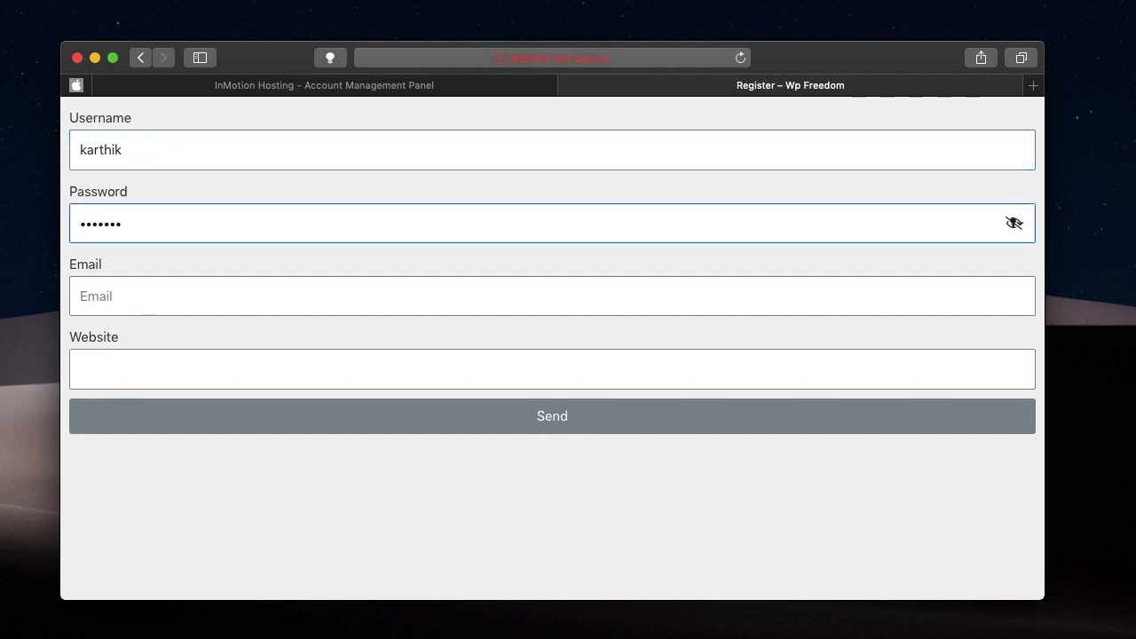
{"action": "key", "text": "Tab"}
{"action": "type", "text": "ka"}
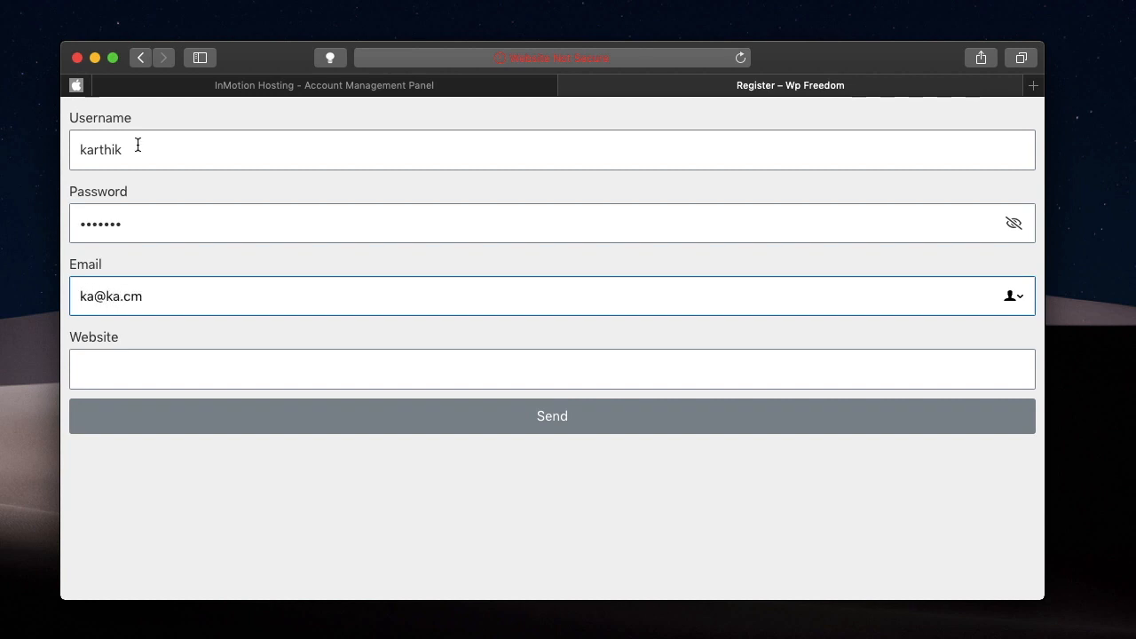
{"action": "type", "text": "@ka.cm"}
{"action": "key", "text": "BackSpace"}
{"action": "left_click", "coordinate": [143, 362]}
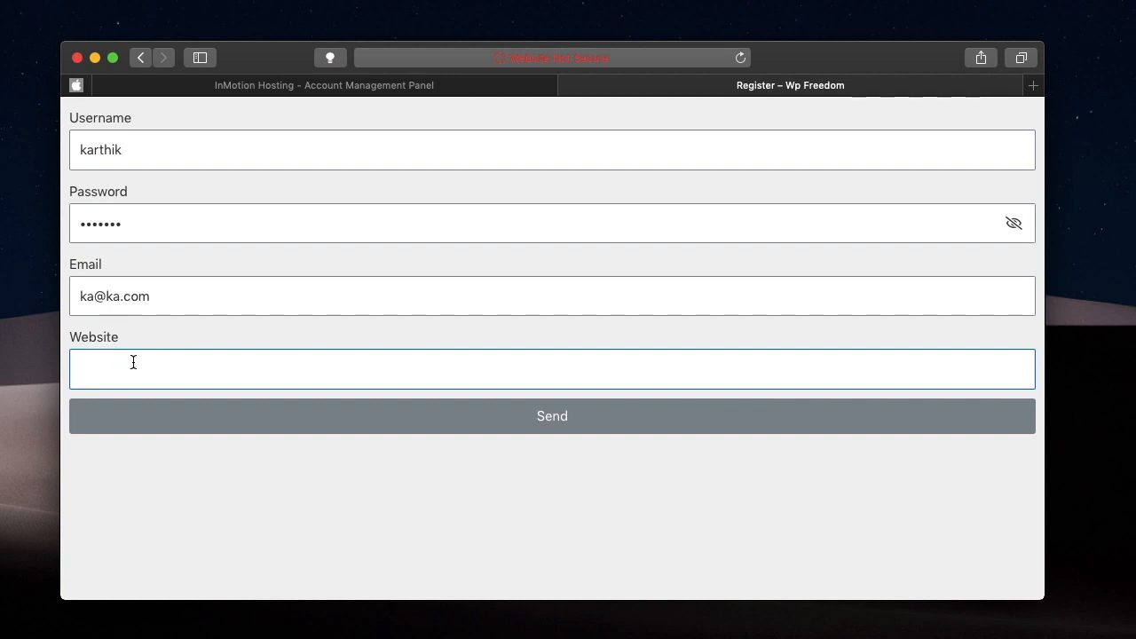
{"action": "type", "text": "apple.com"}
{"action": "left_click", "coordinate": [196, 432]}
{"action": "type", "text": "https"}
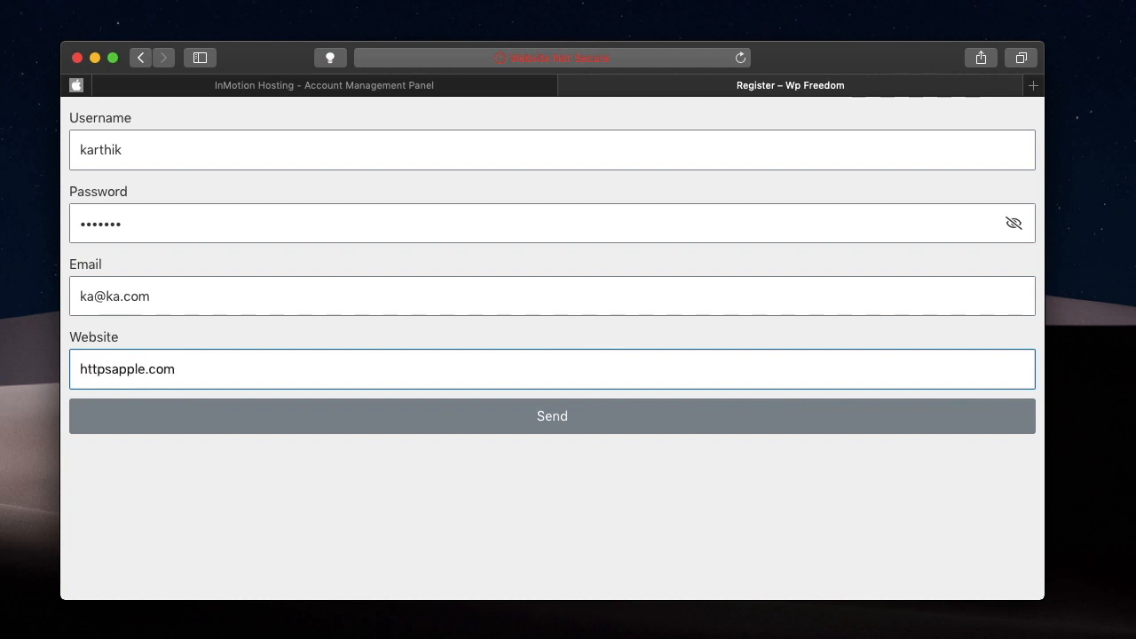
{"action": "type", "text": "://"}
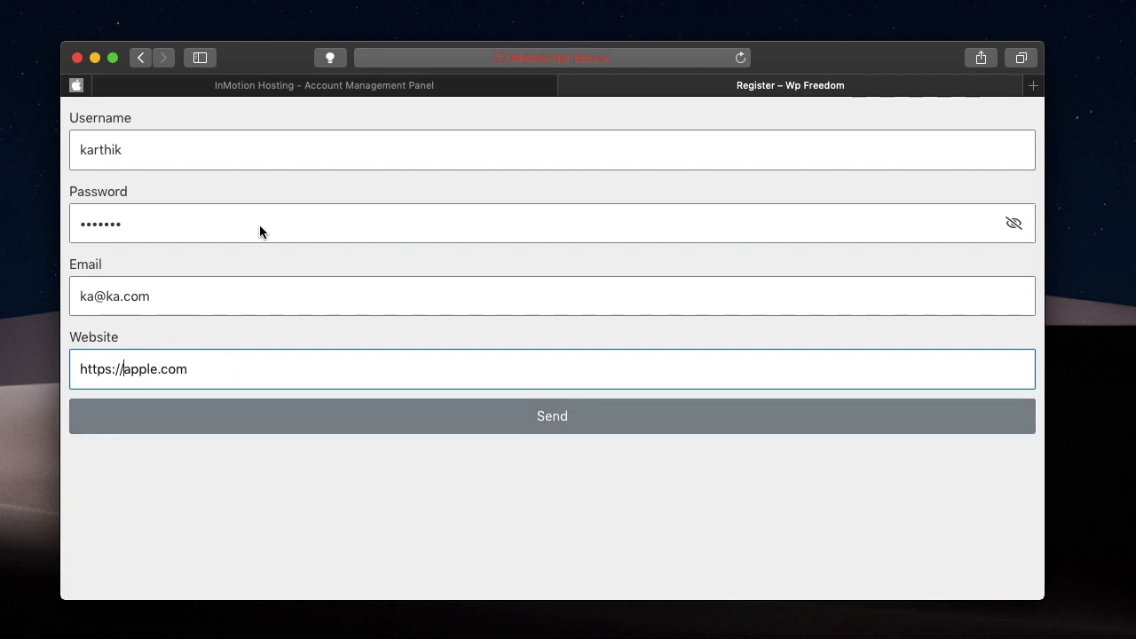
{"action": "left_click", "coordinate": [314, 429]}
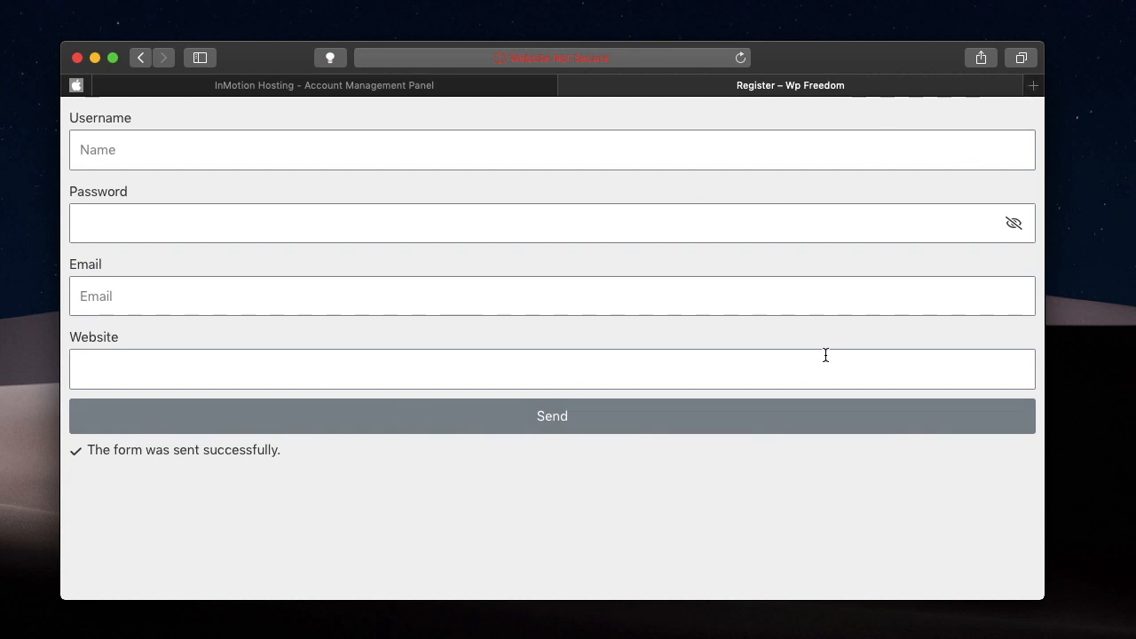
Open the WordPress admin login page of wpfreedom.com in a new browser tab.
{"action": "left_click", "coordinate": [1033, 87]}
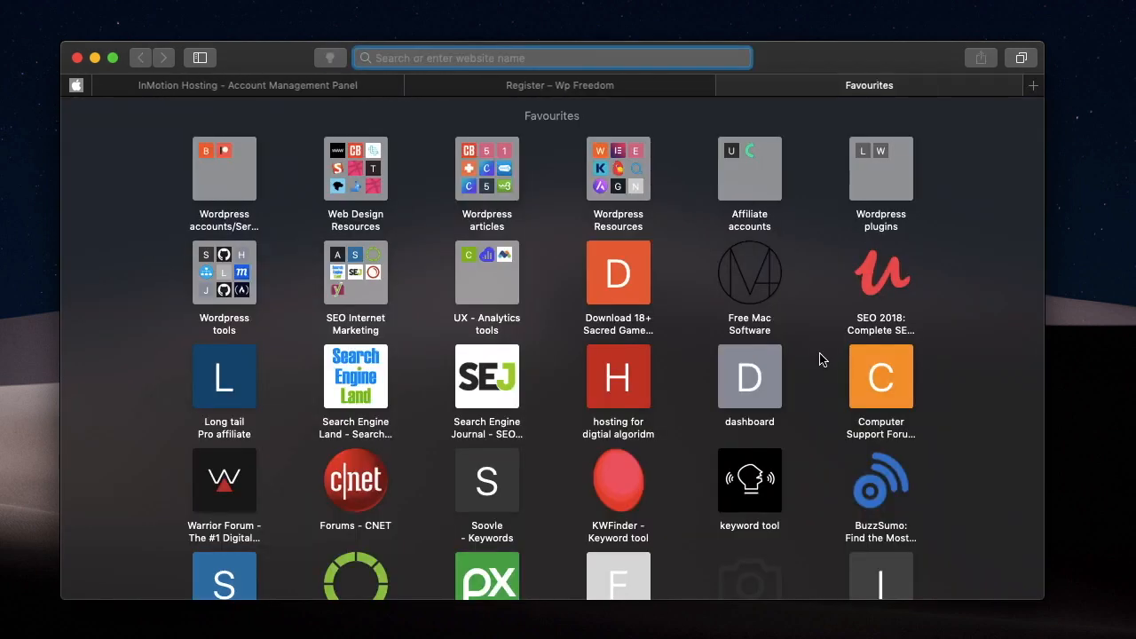
{"action": "type", "text": "wpfreedom.com"}
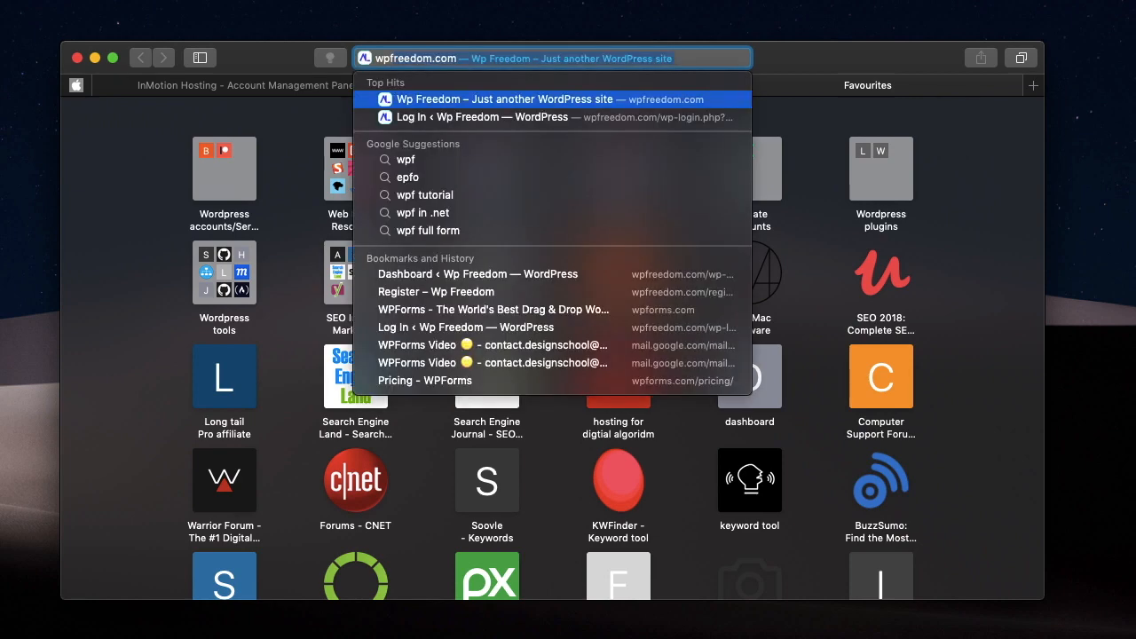
{"action": "type", "text": "/wp-admin/"}
{"action": "key", "text": "Return"}
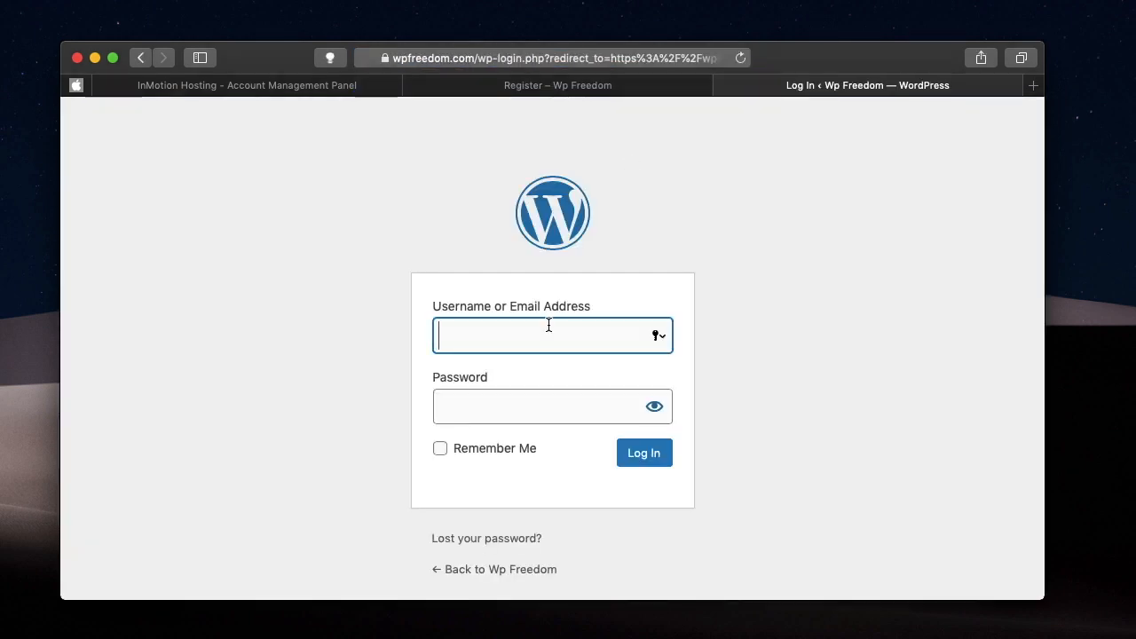
Try to log in to WordPress with the newly registered user's username and account password.
{"action": "type", "text": "karthik"}
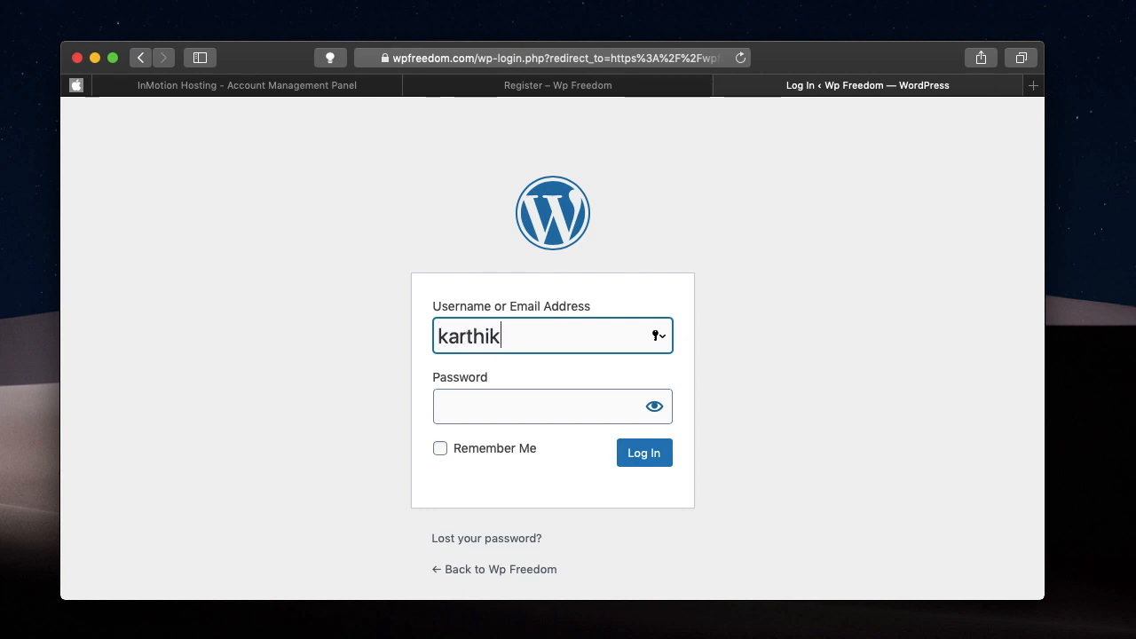
{"action": "key", "text": "Tab"}
{"action": "type", "text": "•••••"}
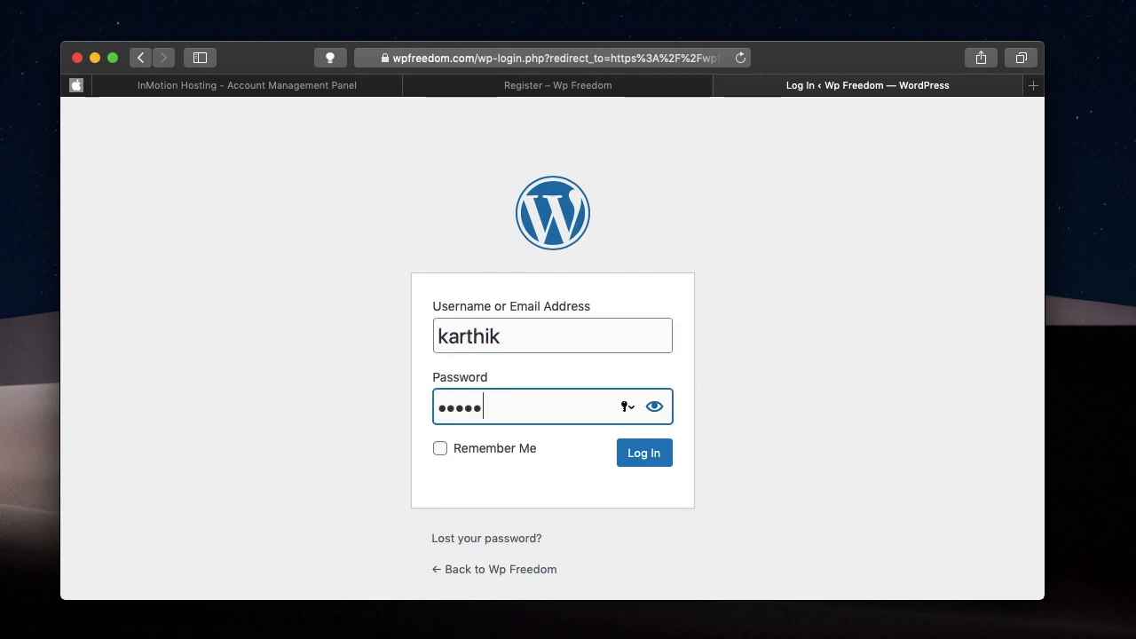
{"action": "type", "text": "••"}
{"action": "key", "text": "Return"}
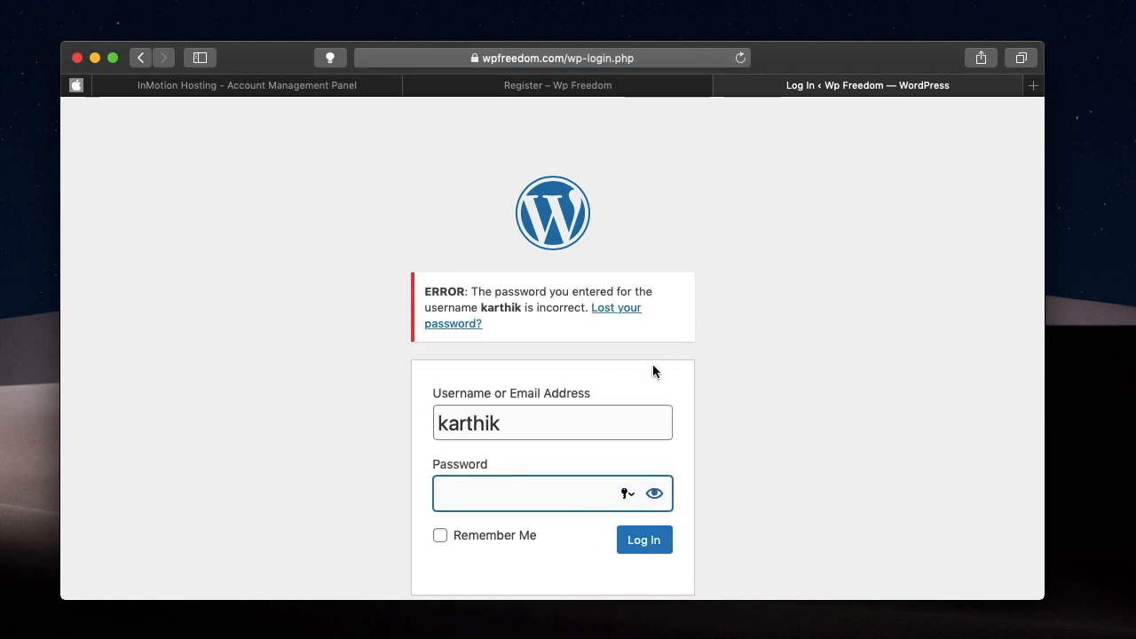
Examine the error message above the WordPress login form.
{"action": "left_click", "coordinate": [519, 302]}
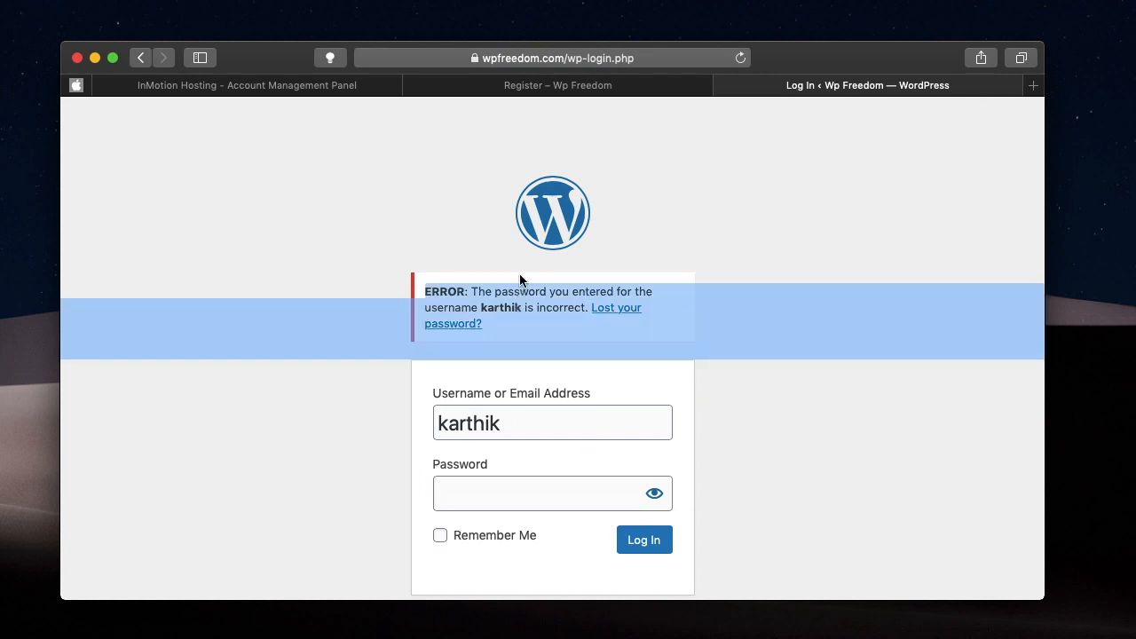
{"action": "triple_click", "coordinate": [502, 312]}
{"action": "triple_click", "coordinate": [501, 304]}
{"action": "triple_click", "coordinate": [516, 313]}
{"action": "left_click", "coordinate": [753, 226]}
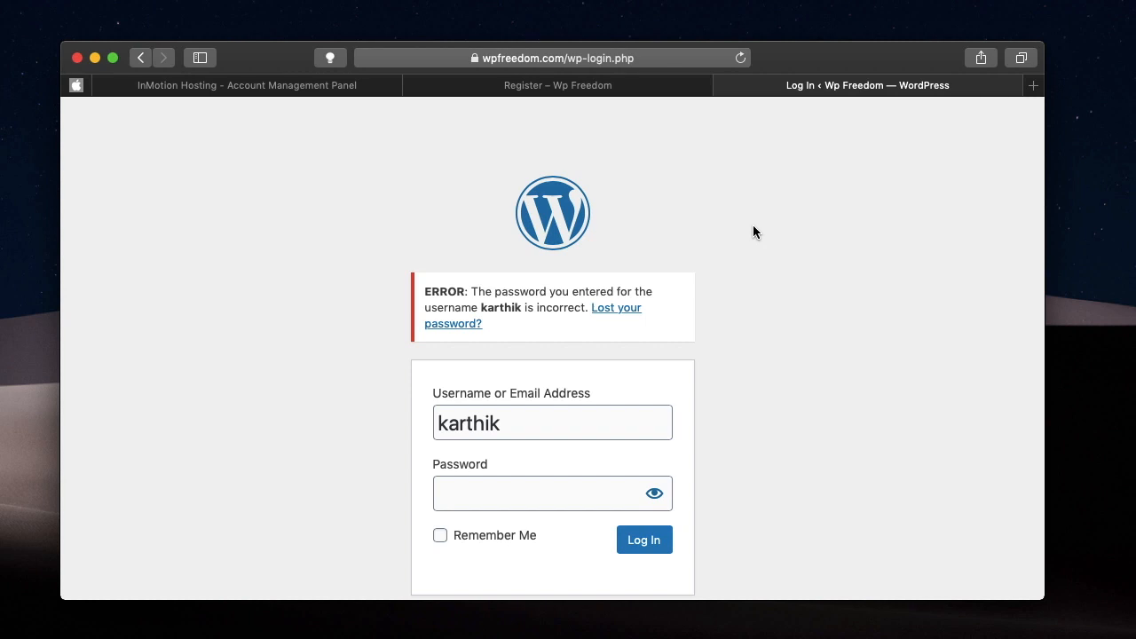
{"action": "left_click", "coordinate": [390, 627]}
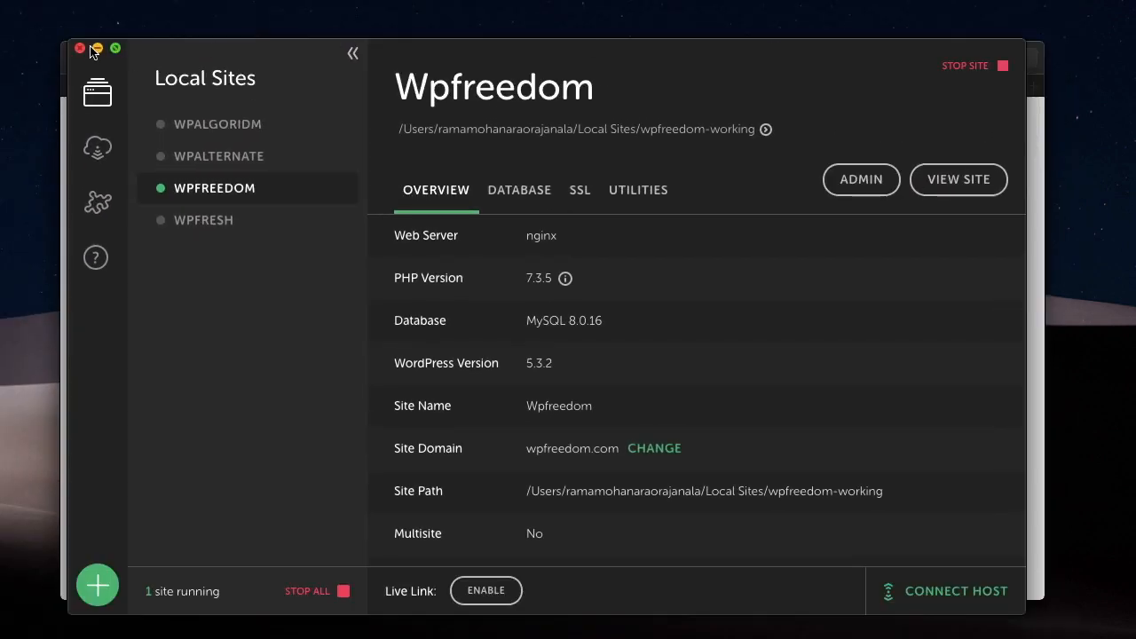
{"action": "left_click", "coordinate": [95, 48]}
{"action": "left_click", "coordinate": [319, 422]}
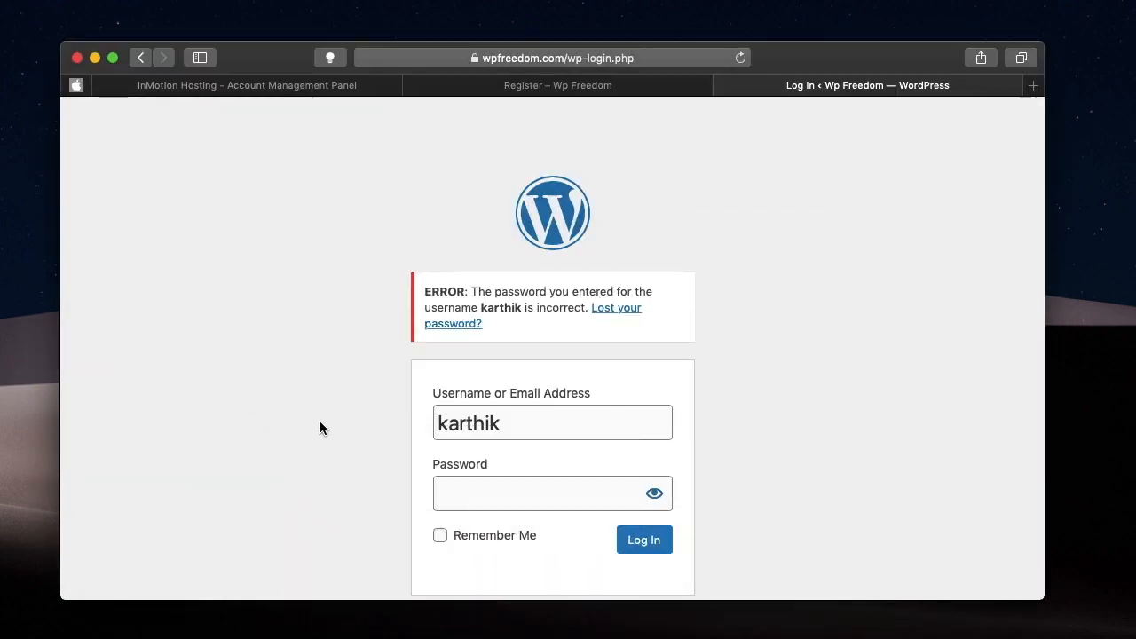
Switch to Chrome's Elementor editor, check the ID in the Password field's advanced settings and collapse the field.
{"action": "left_click", "coordinate": [573, 89]}
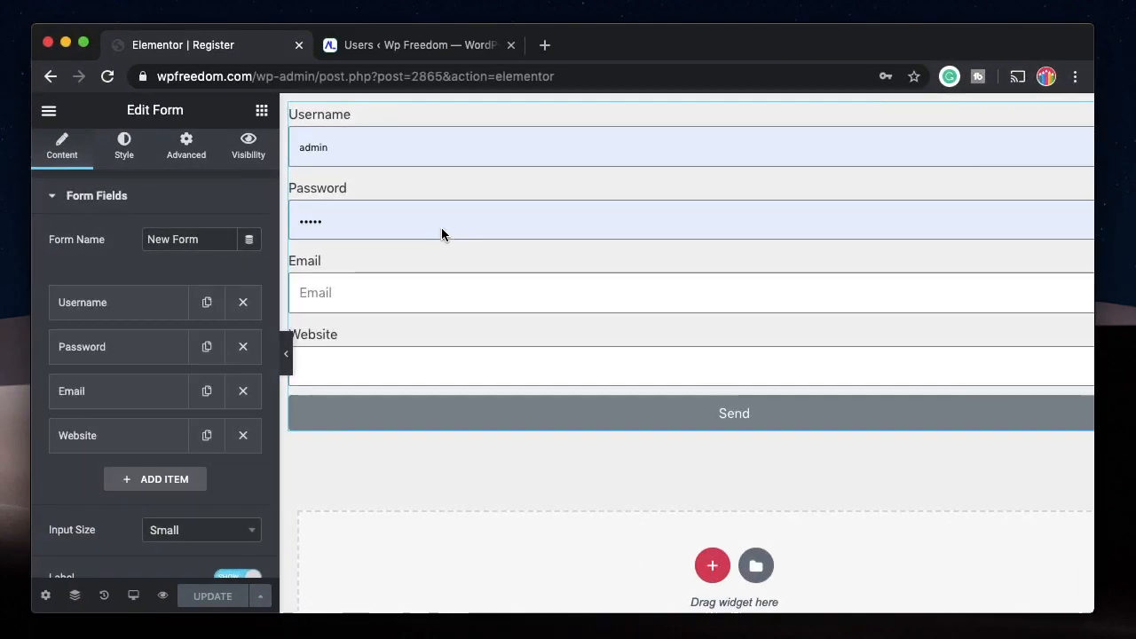
{"action": "left_click", "coordinate": [114, 354]}
{"action": "left_click", "coordinate": [151, 399]}
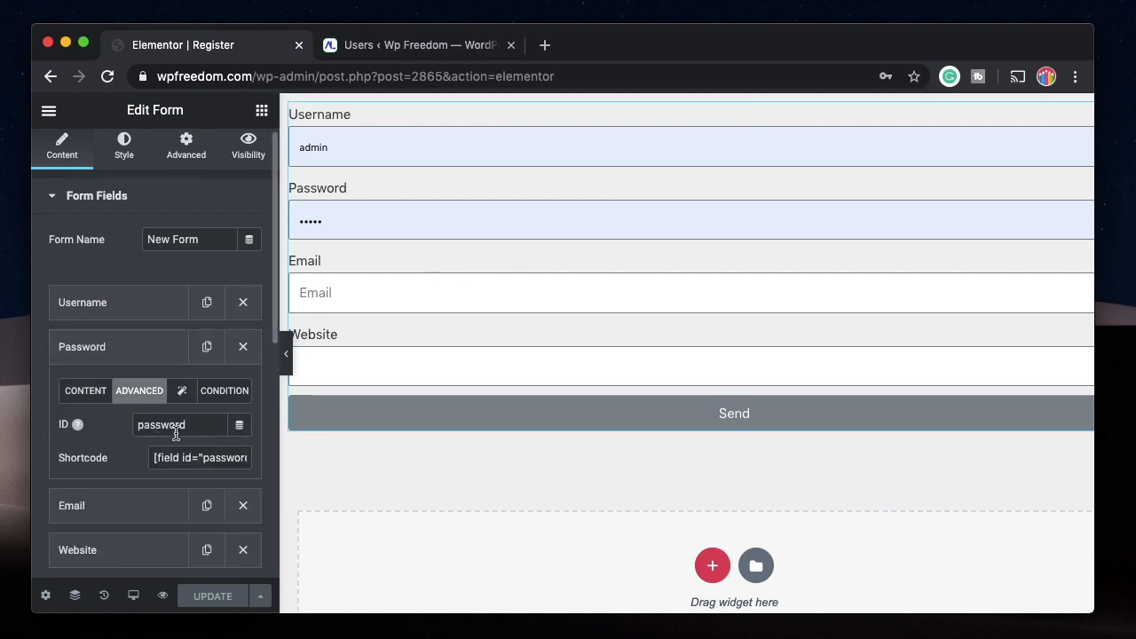
{"action": "double_click", "coordinate": [164, 425]}
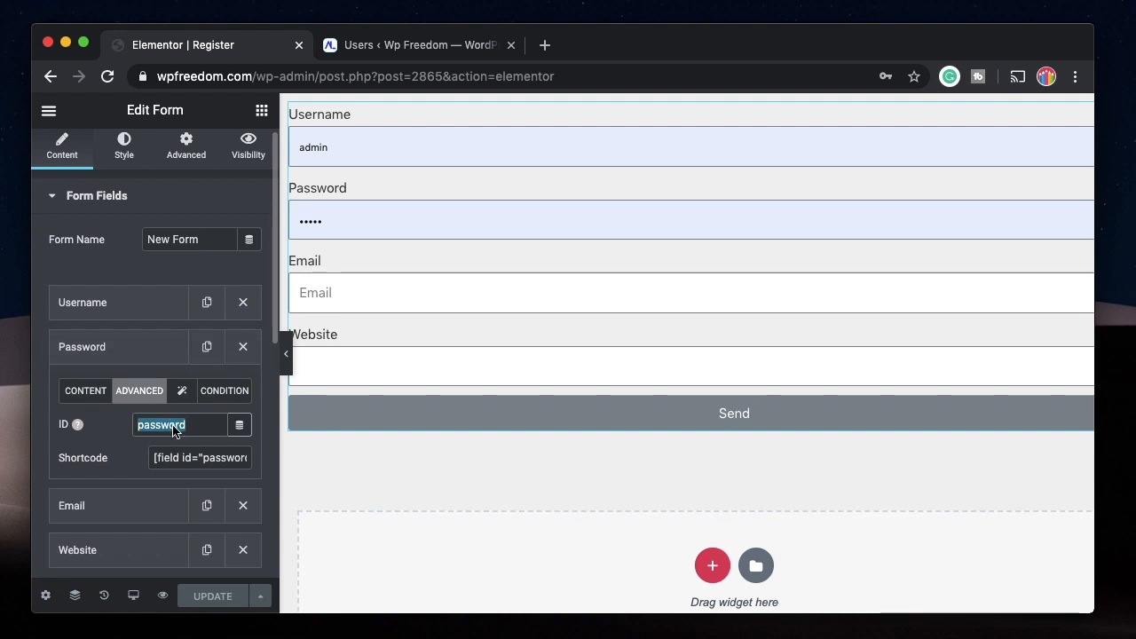
{"action": "left_click", "coordinate": [123, 352]}
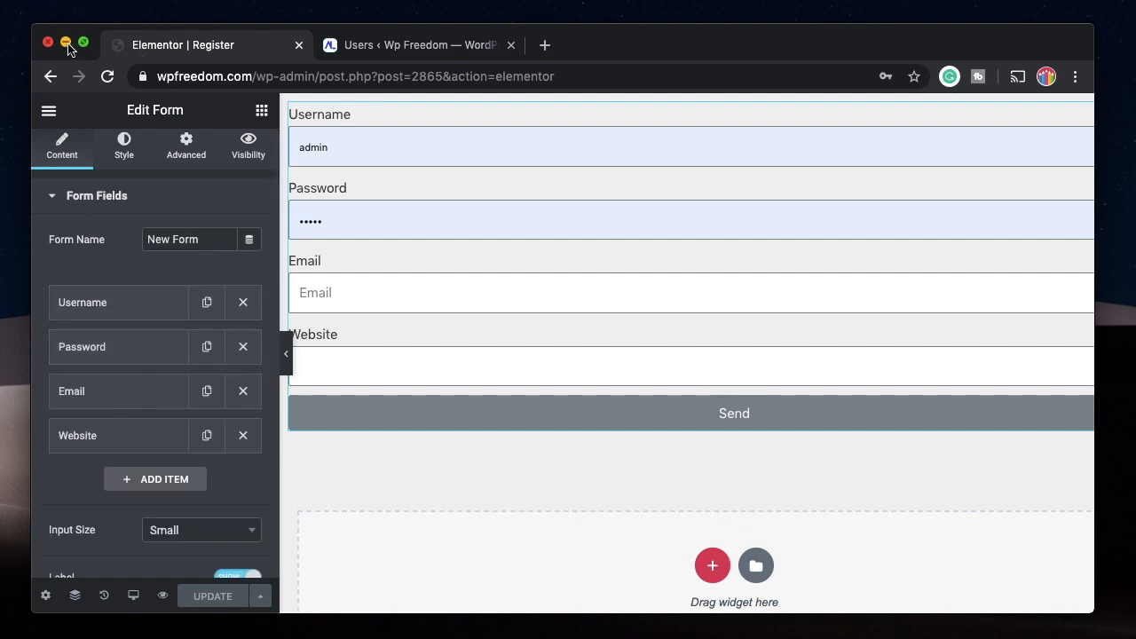
Switch to Local and open the Wpfreedom site's database in Adminer.
{"action": "left_click", "coordinate": [426, 624]}
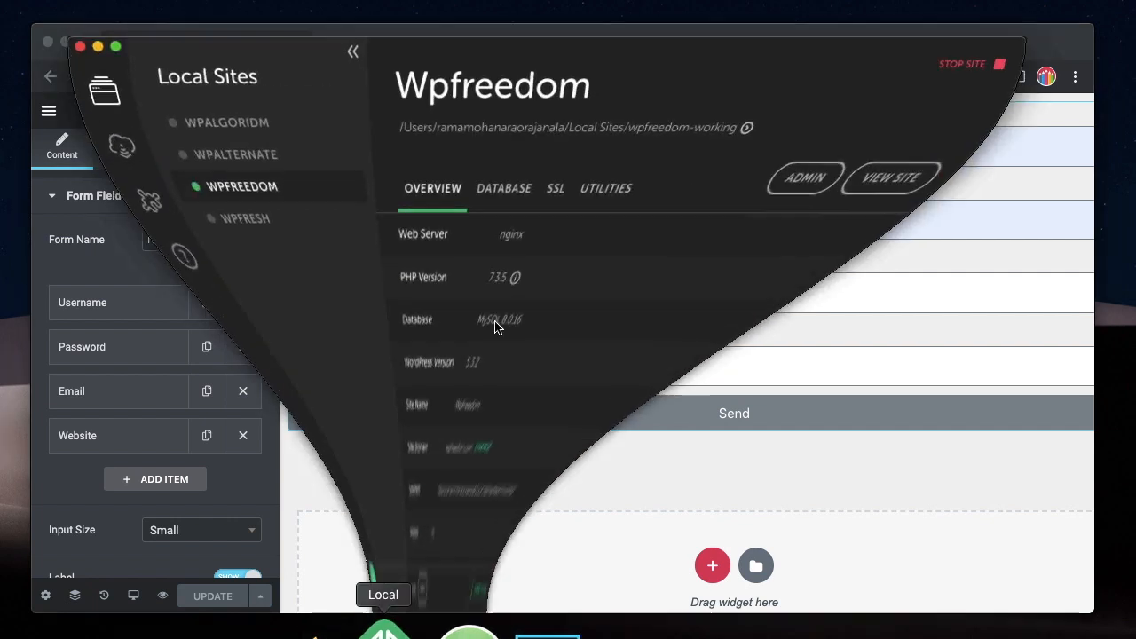
{"action": "left_click", "coordinate": [516, 196]}
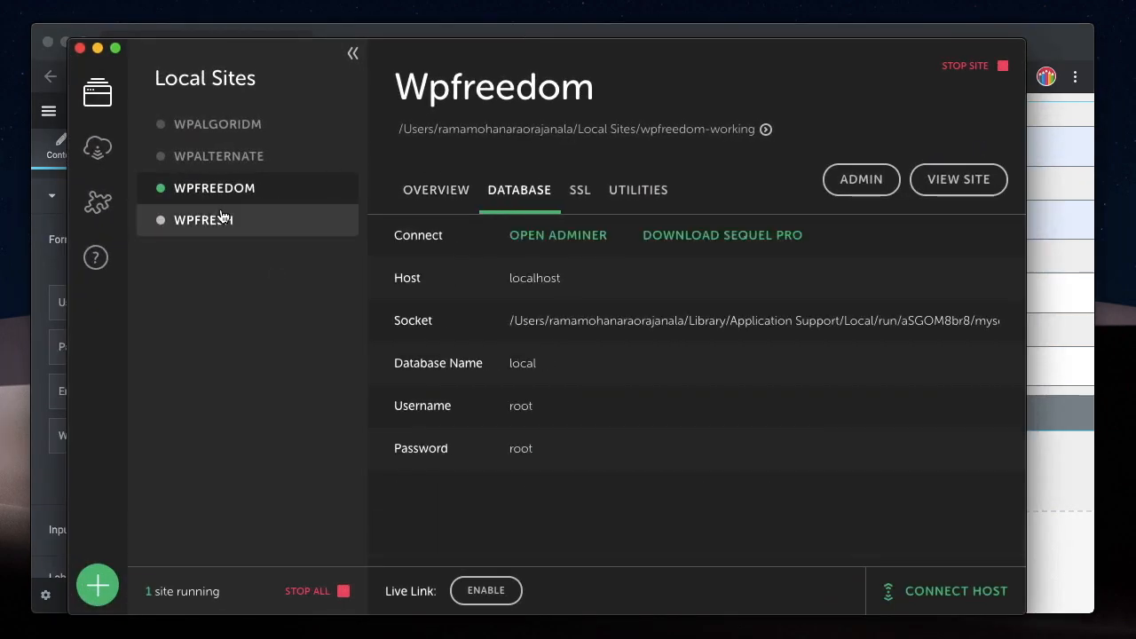
{"action": "left_click", "coordinate": [527, 237]}
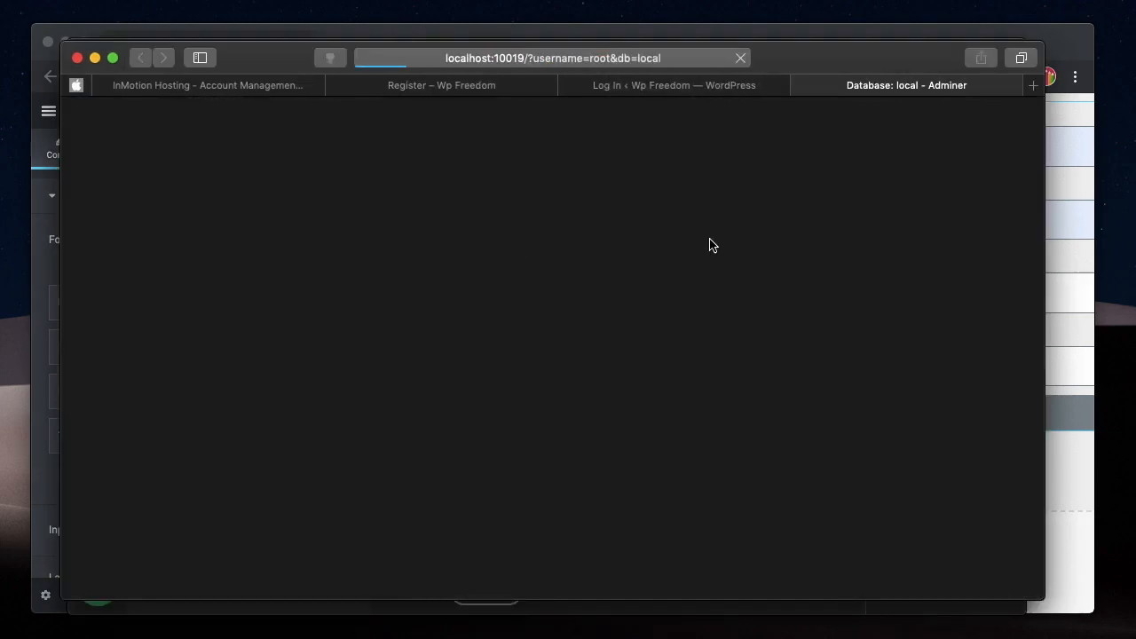
Open the structure of the wp_users table and examine its ID, user_login and user_pass columns.
{"action": "scroll", "coordinate": [696, 280], "scroll_direction": "down", "scroll_amount": 10}
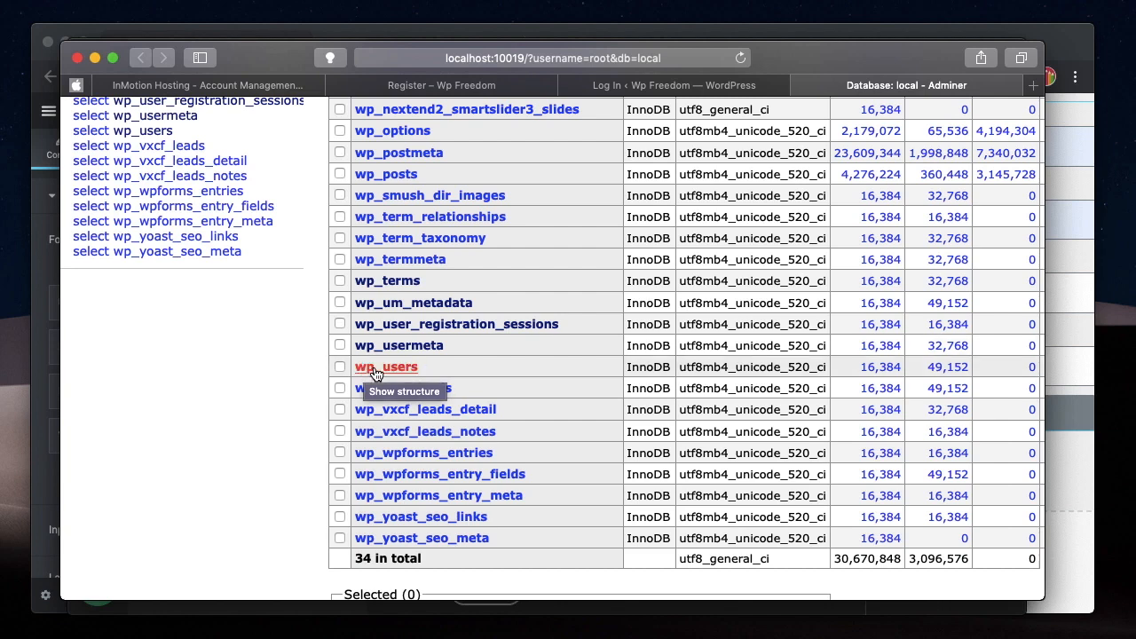
{"action": "left_click", "coordinate": [400, 368]}
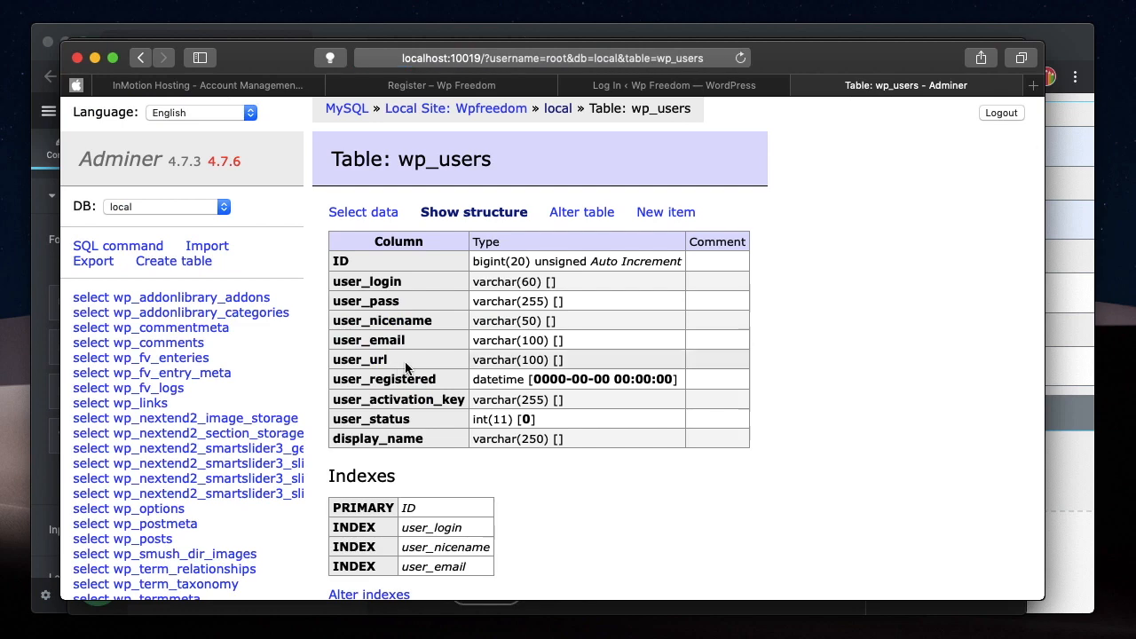
{"action": "left_click", "coordinate": [473, 215]}
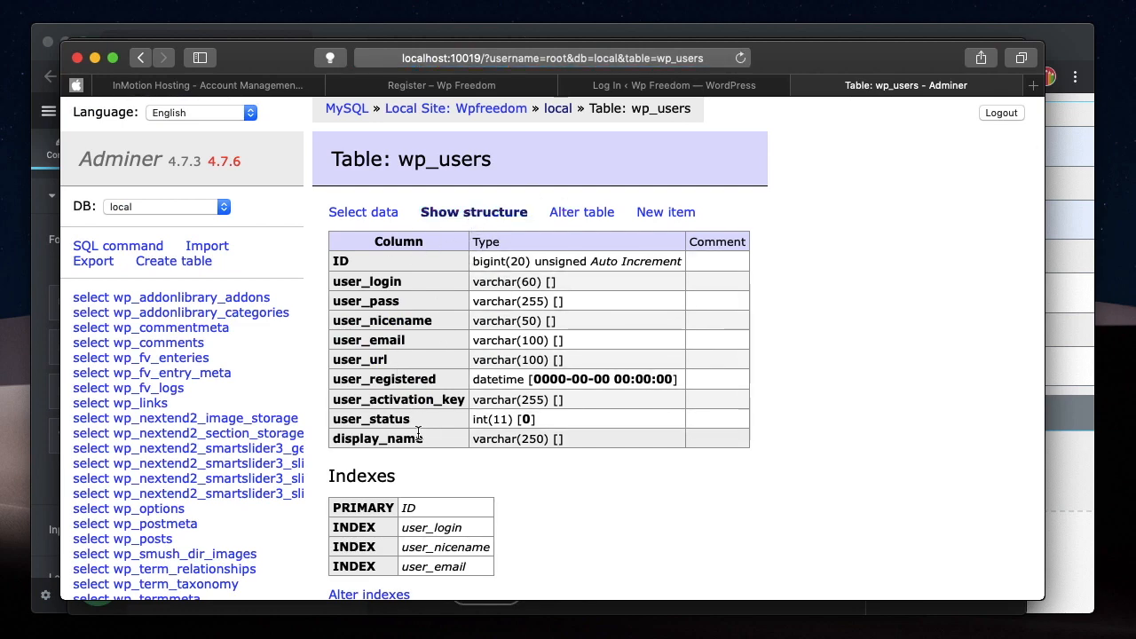
{"action": "scroll", "coordinate": [418, 433], "scroll_direction": "down", "scroll_amount": 2}
{"action": "double_click", "coordinate": [340, 207]}
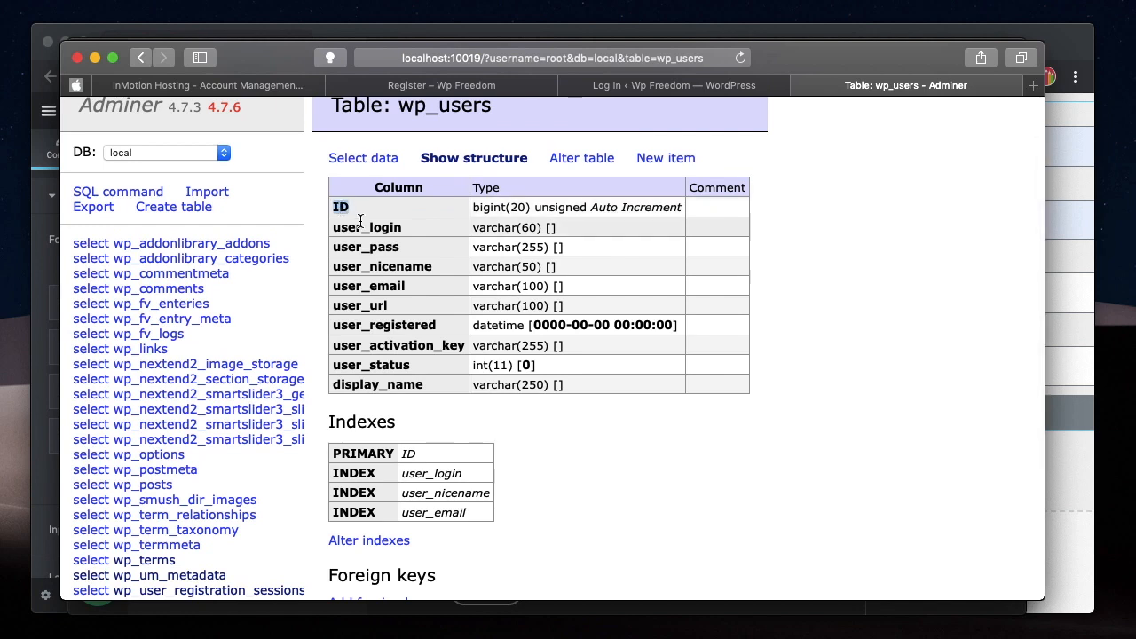
{"action": "double_click", "coordinate": [360, 227]}
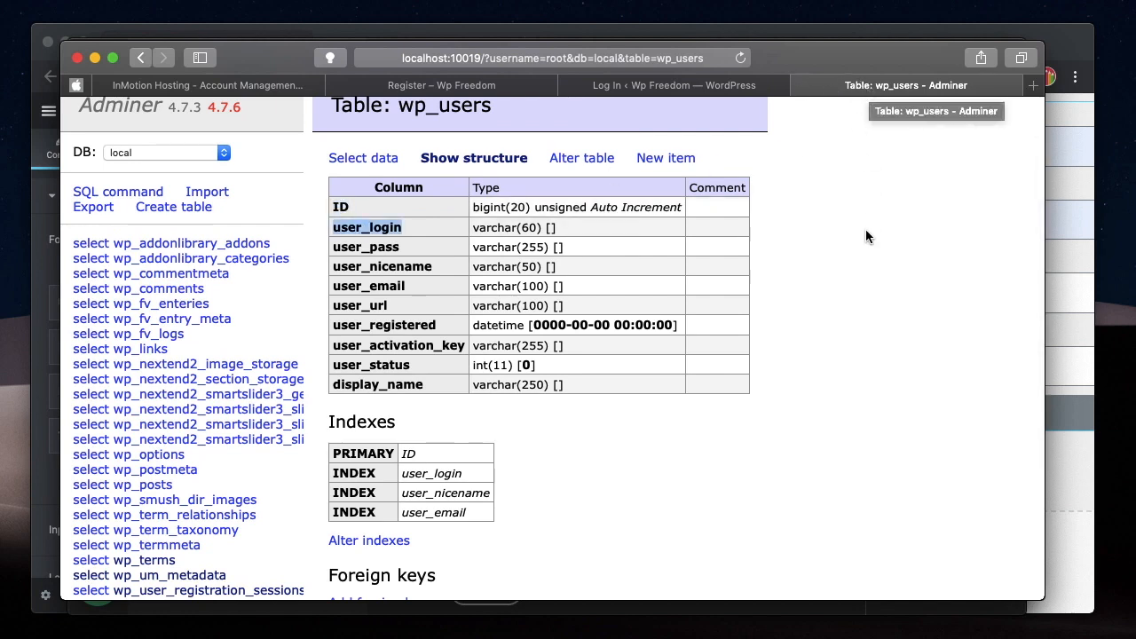
{"action": "double_click", "coordinate": [372, 247]}
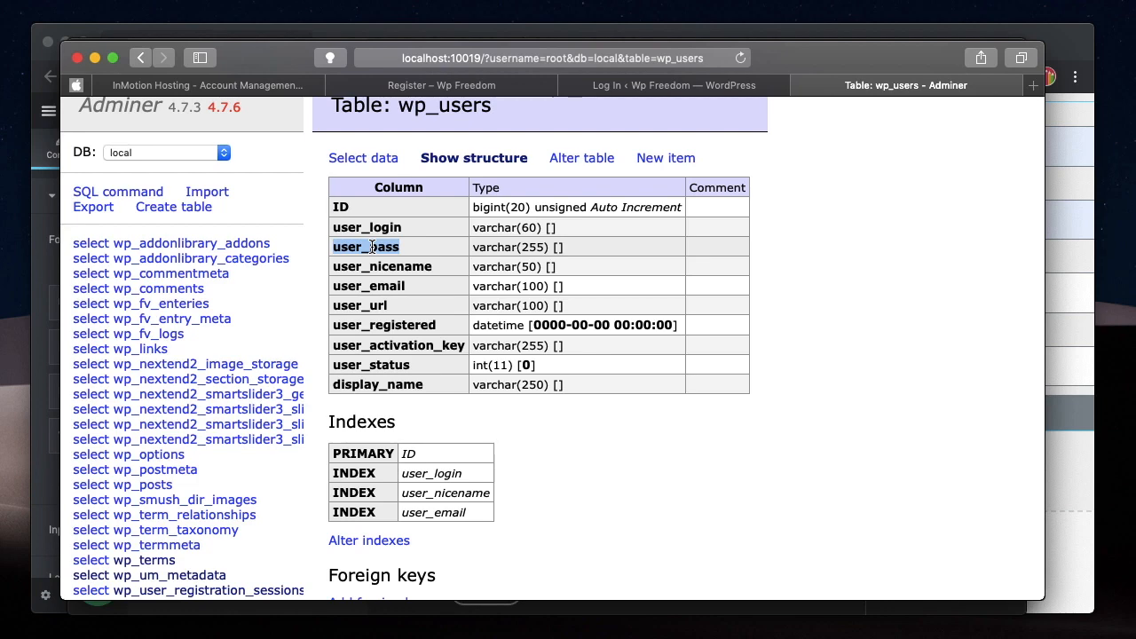
Switch to the InMotion Hosting account panel and open cPanel for top10wp.com.
{"action": "left_click", "coordinate": [271, 85]}
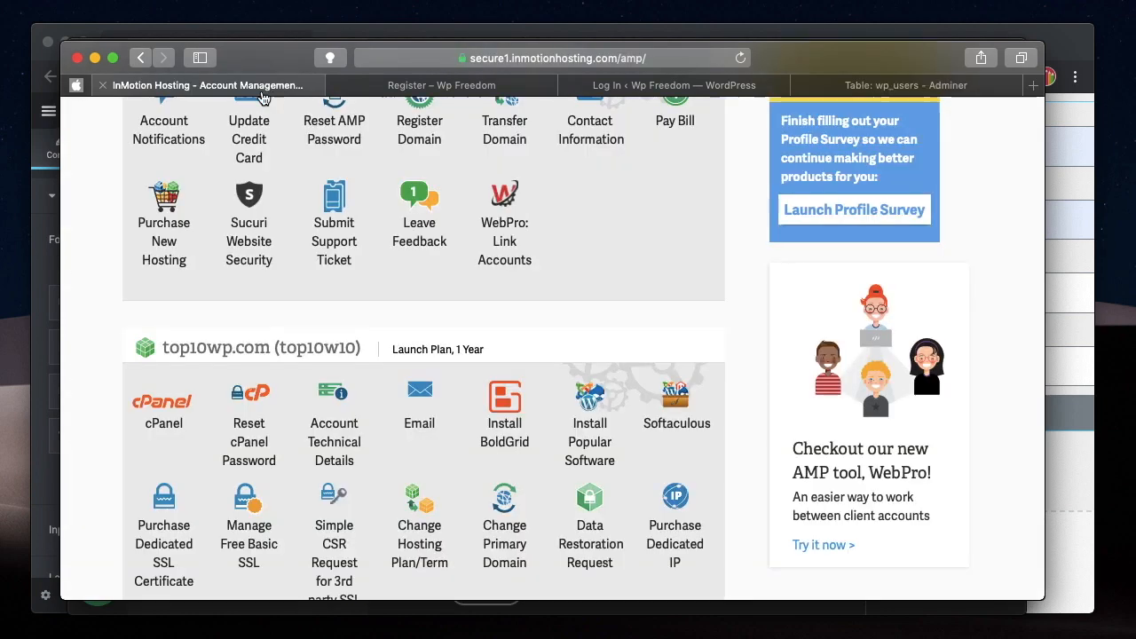
{"action": "scroll", "coordinate": [388, 355], "scroll_direction": "up", "scroll_amount": 5}
{"action": "scroll", "coordinate": [390, 355], "scroll_direction": "down", "scroll_amount": 6}
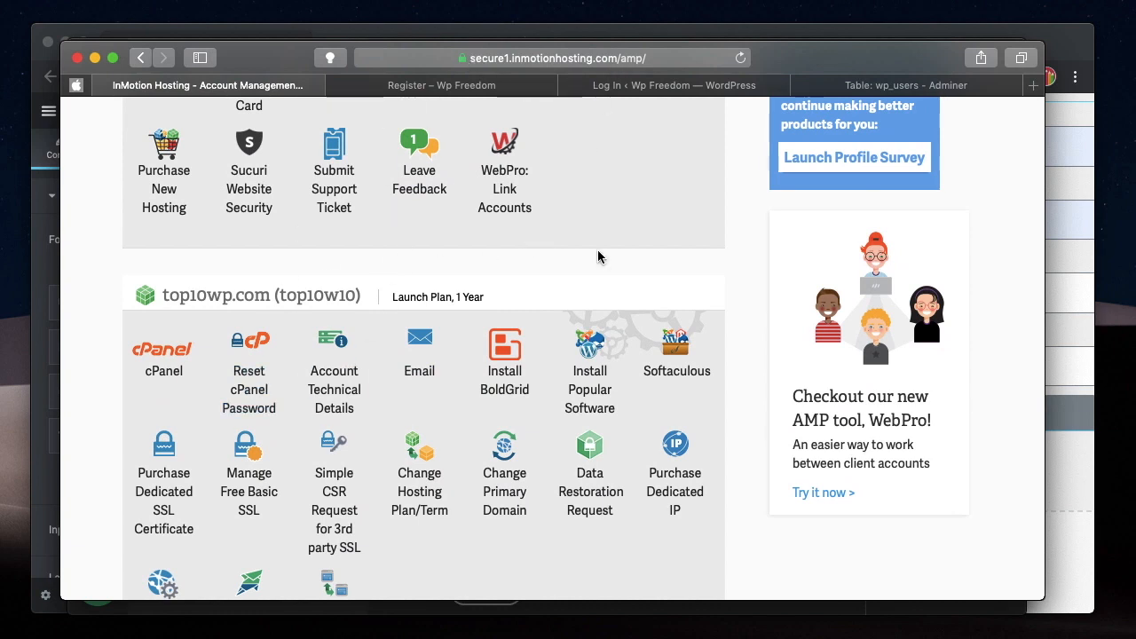
{"action": "left_click", "coordinate": [174, 356]}
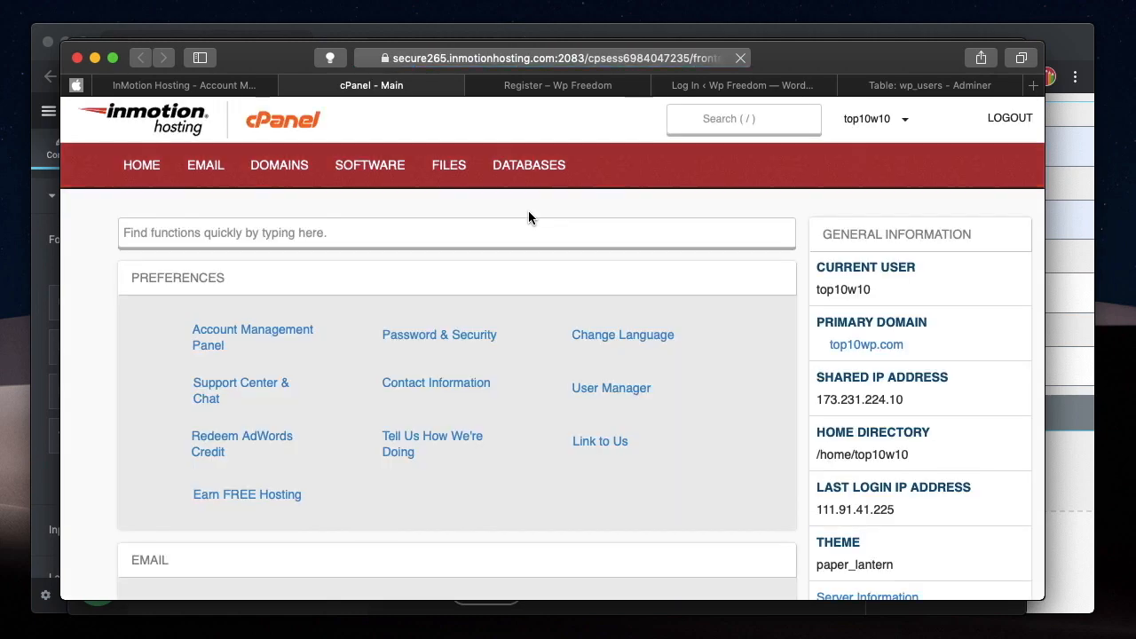
Launch phpMyAdmin from cPanel's Databases section and open the top10w10_wp471 database.
{"action": "scroll", "coordinate": [370, 450], "scroll_direction": "down", "scroll_amount": 10}
{"action": "scroll", "coordinate": [370, 448], "scroll_direction": "down", "scroll_amount": 8}
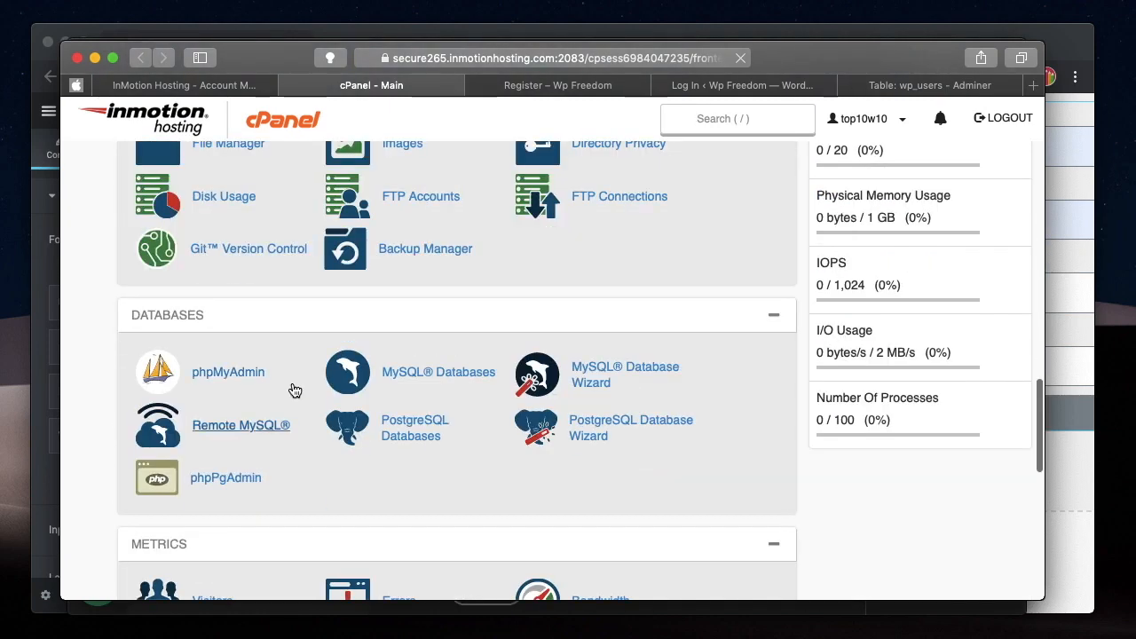
{"action": "left_click", "coordinate": [235, 378]}
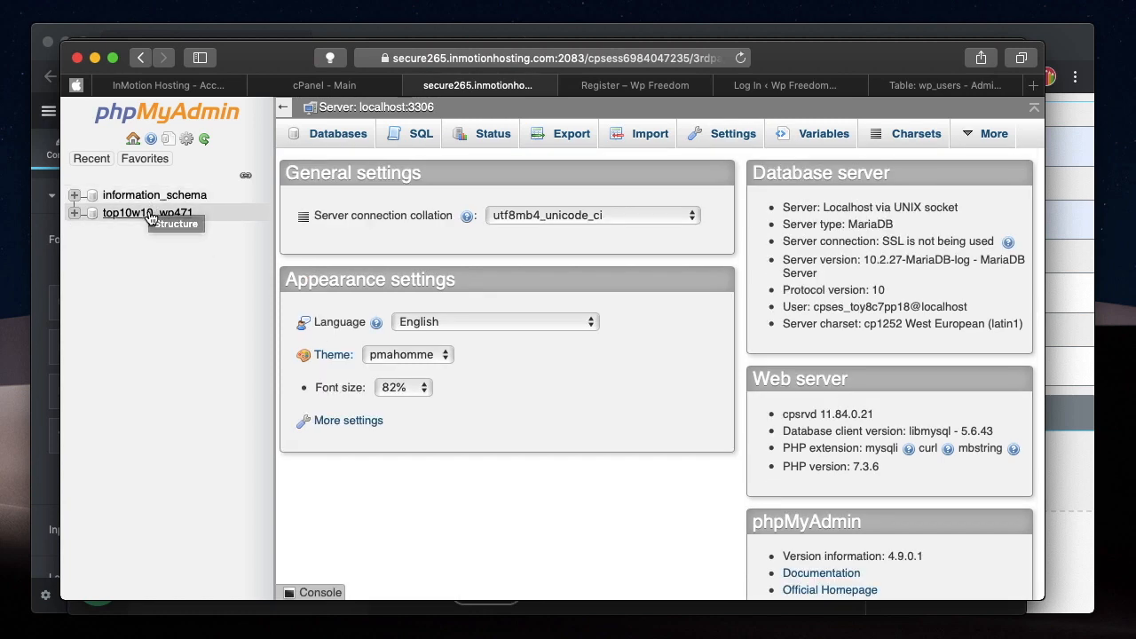
{"action": "left_click", "coordinate": [145, 213]}
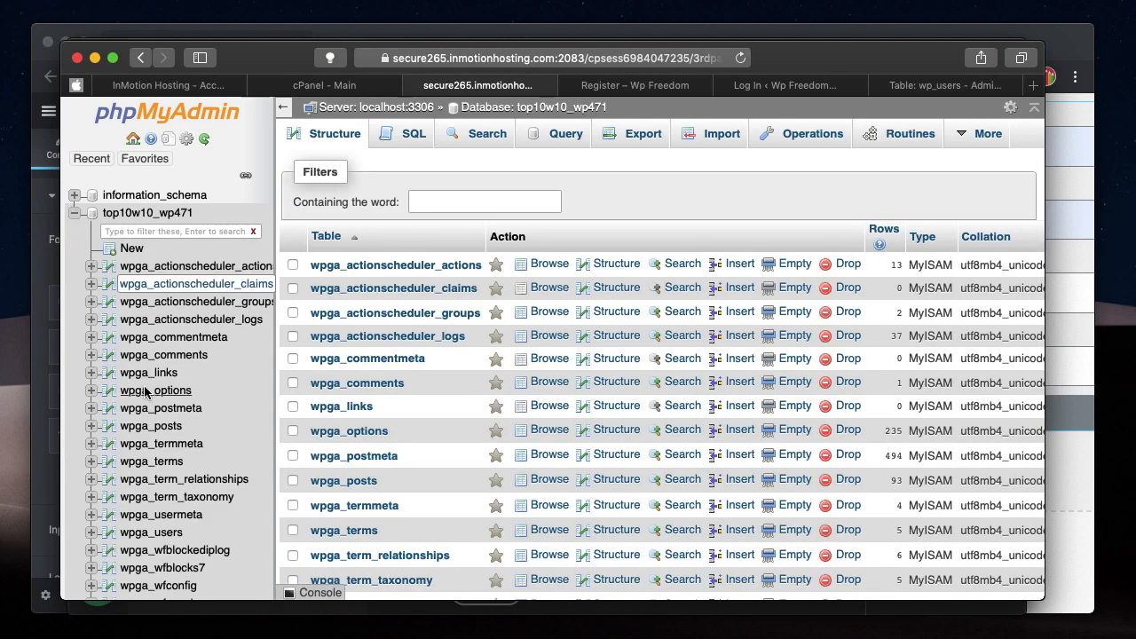
Open the structure of the wpga_users table and examine its user_login, user_email and user_url columns.
{"action": "scroll", "coordinate": [133, 480], "scroll_direction": "down", "scroll_amount": 10}
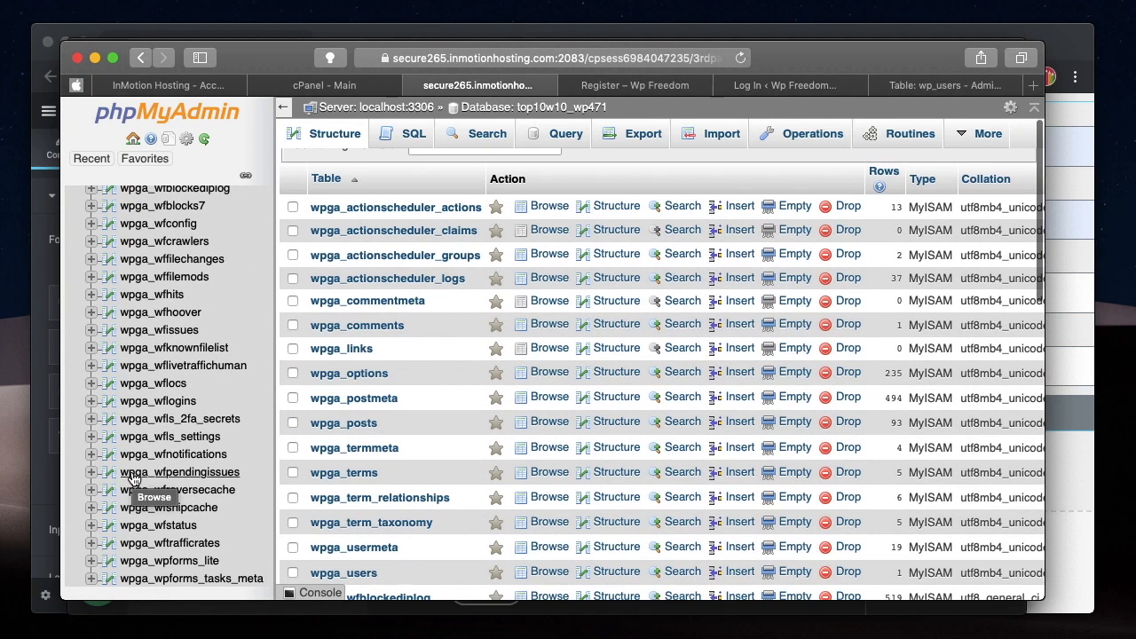
{"action": "scroll", "coordinate": [178, 320], "scroll_direction": "up", "scroll_amount": 8}
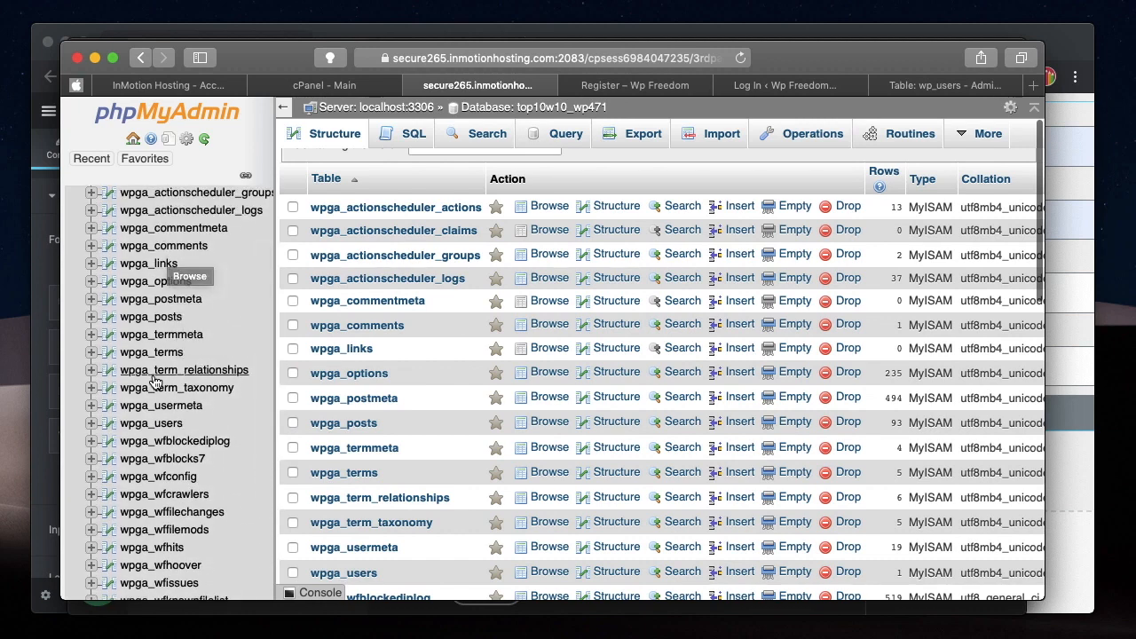
{"action": "scroll", "coordinate": [151, 479], "scroll_direction": "down", "scroll_amount": 5}
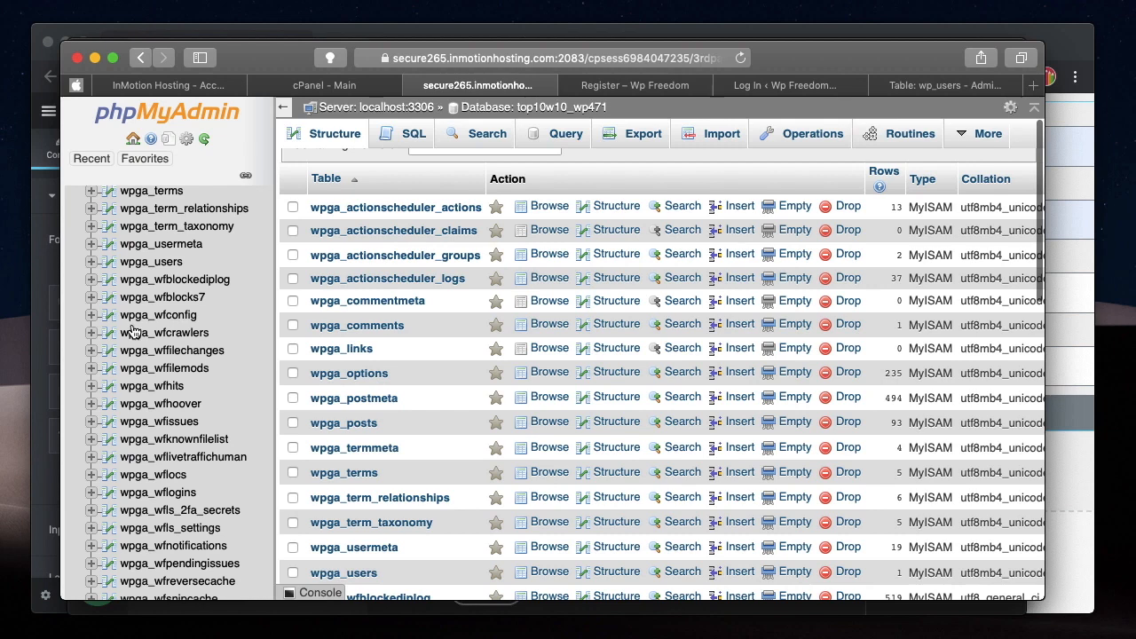
{"action": "scroll", "coordinate": [133, 460], "scroll_direction": "down", "scroll_amount": 3}
{"action": "scroll", "coordinate": [142, 399], "scroll_direction": "up", "scroll_amount": 5}
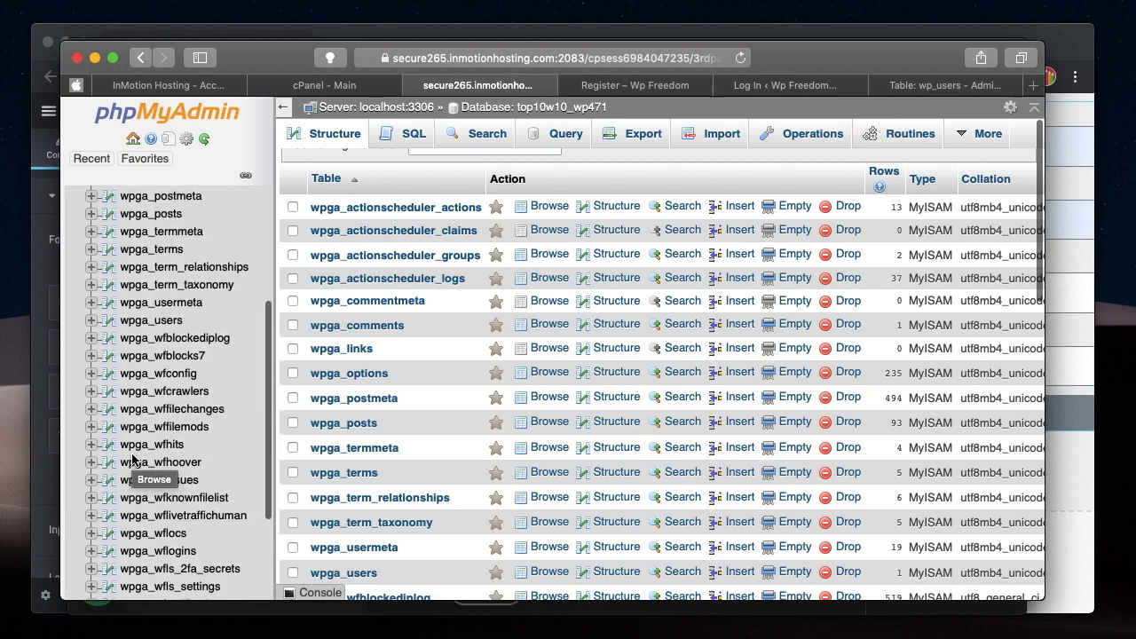
{"action": "left_click", "coordinate": [150, 320]}
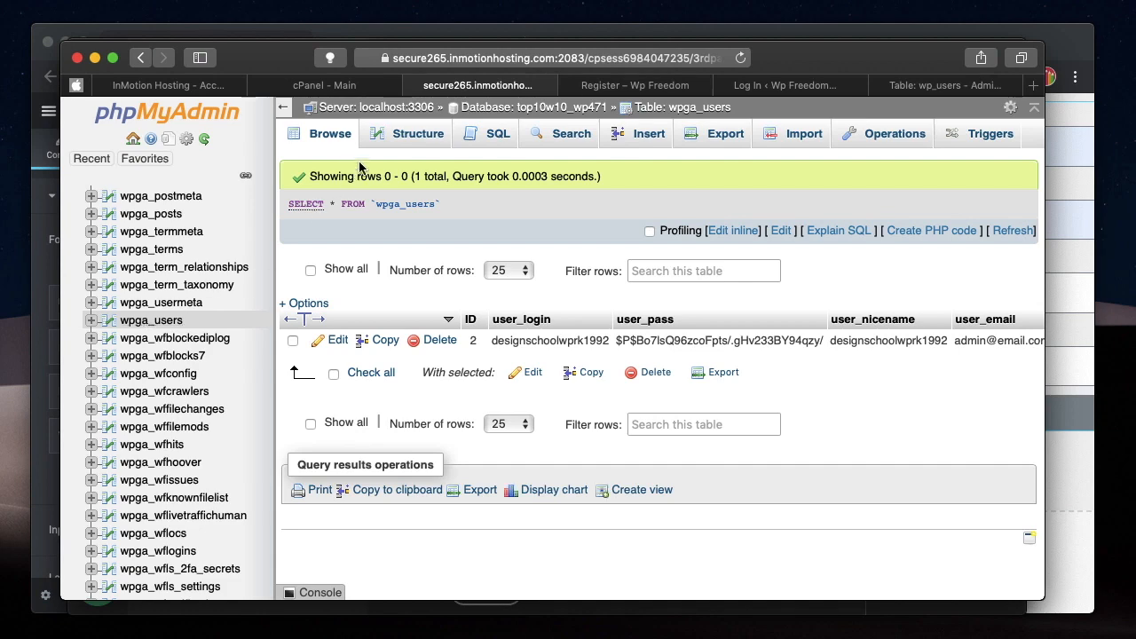
{"action": "left_click", "coordinate": [407, 135]}
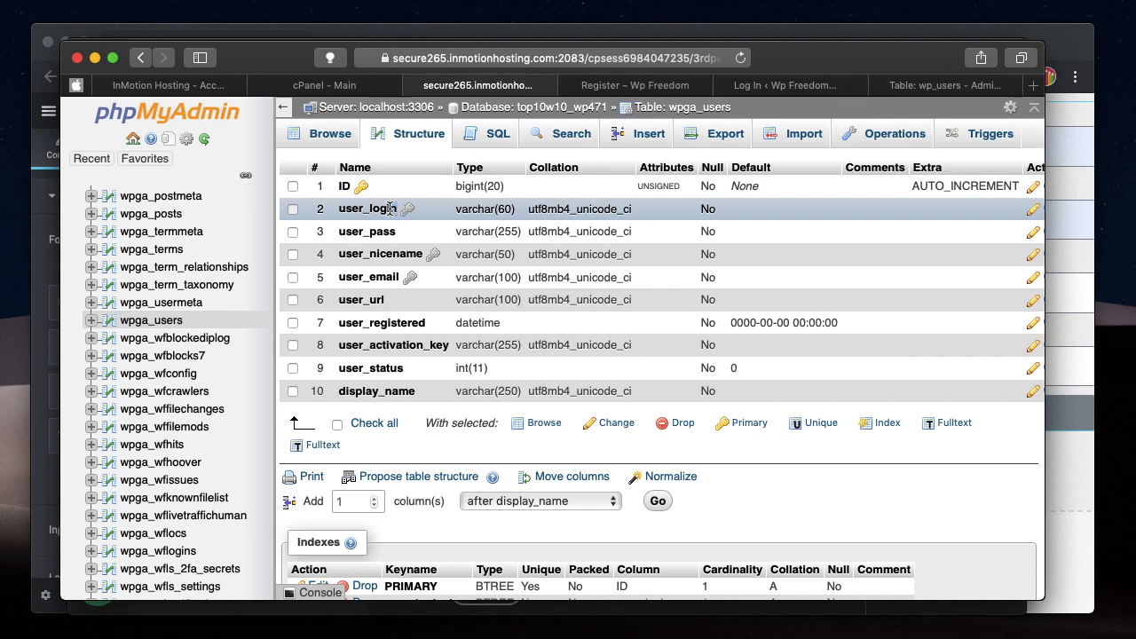
{"action": "left_click_drag", "start_coordinate": [397, 209], "coordinate": [341, 207]}
{"action": "left_click", "coordinate": [341, 210]}
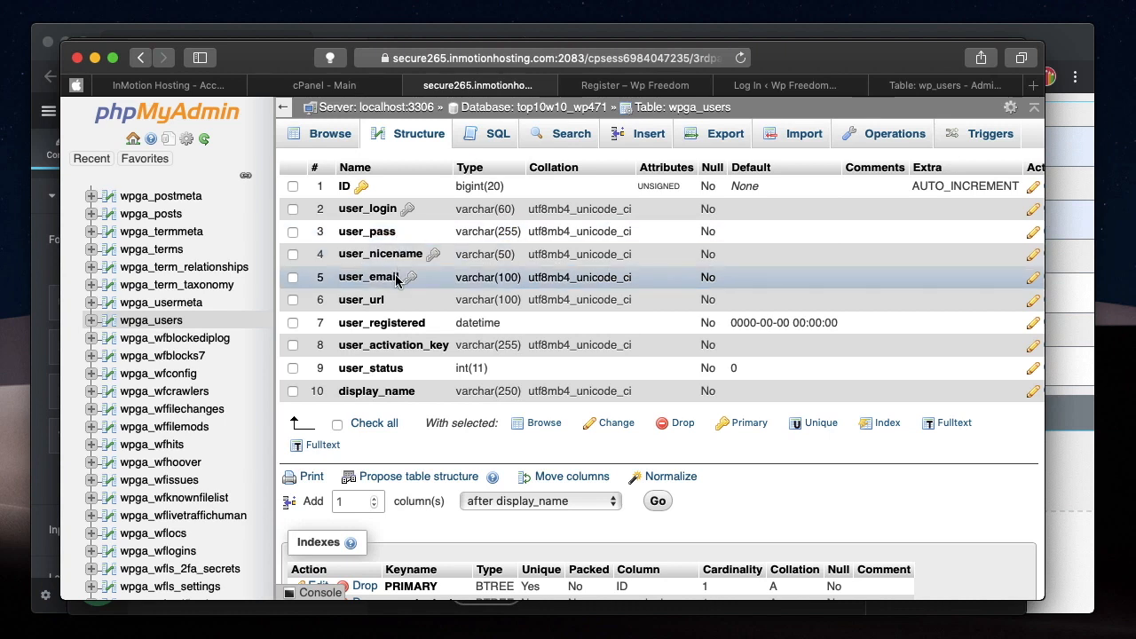
{"action": "left_click_drag", "start_coordinate": [402, 279], "coordinate": [347, 300]}
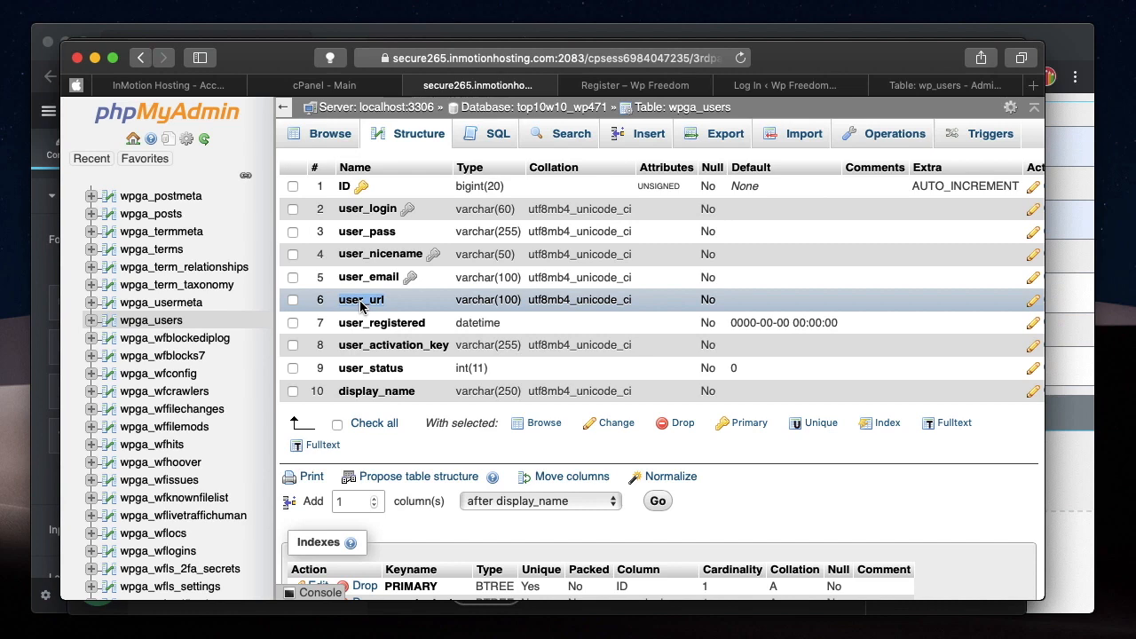
Switch back to the Elementor Register form and set the Username field's ID to user_login.
{"action": "left_click", "coordinate": [95, 58]}
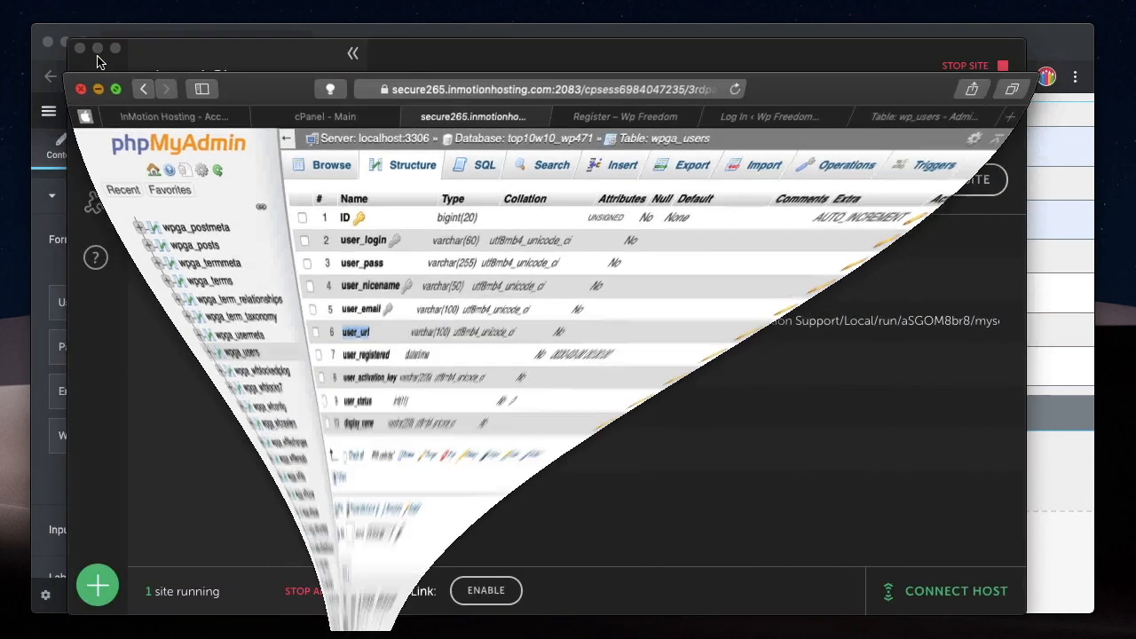
{"action": "left_click", "coordinate": [98, 47]}
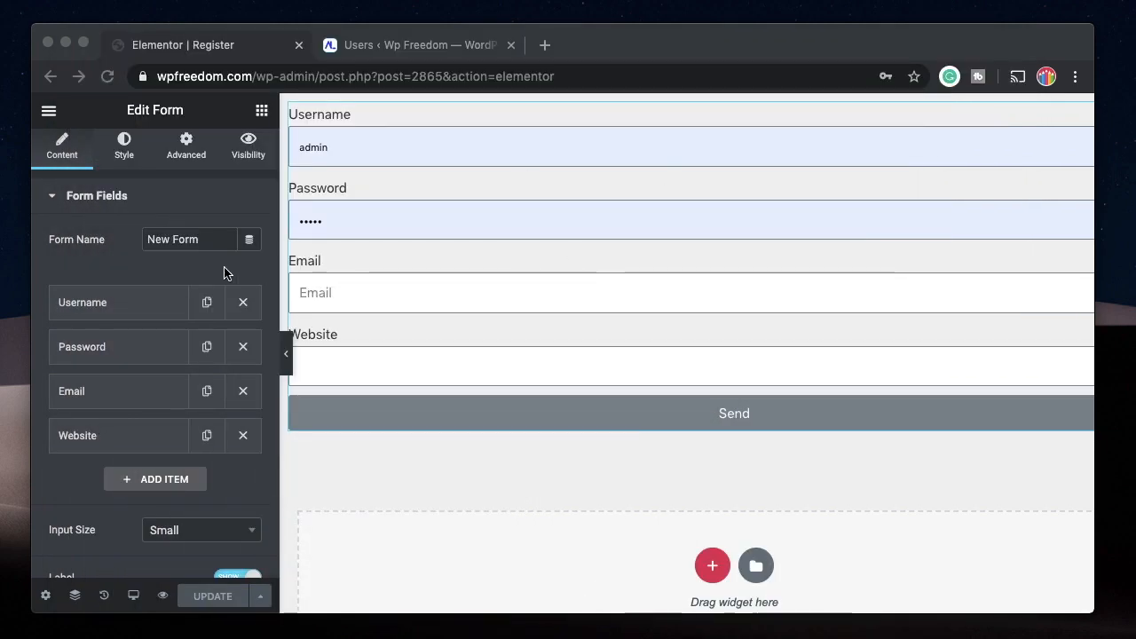
{"action": "left_click", "coordinate": [146, 309]}
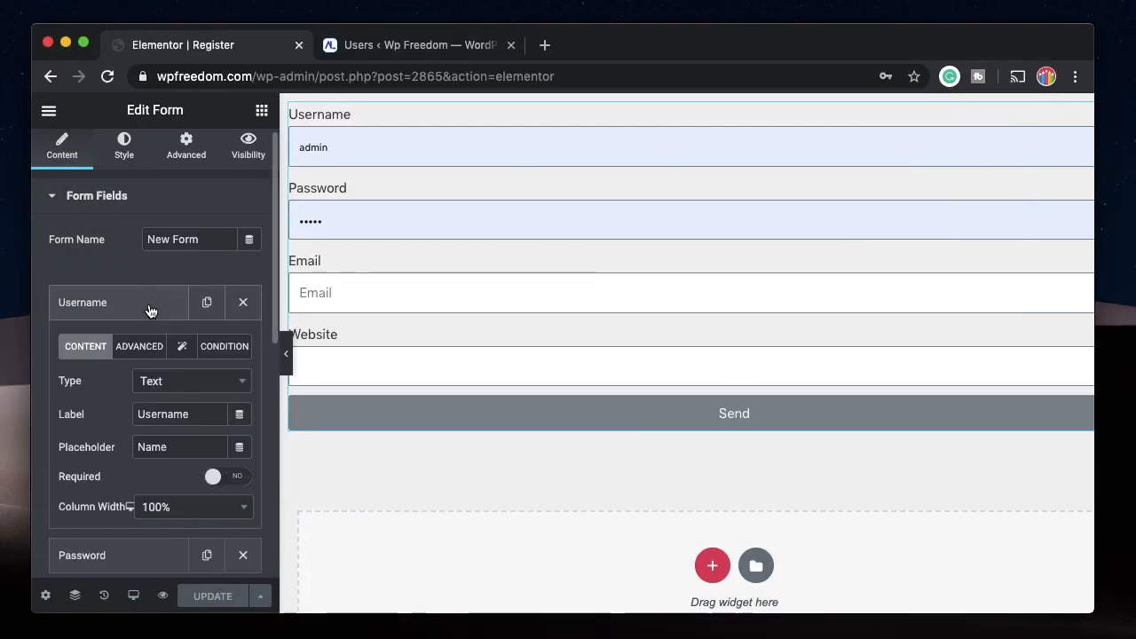
{"action": "left_click", "coordinate": [138, 351]}
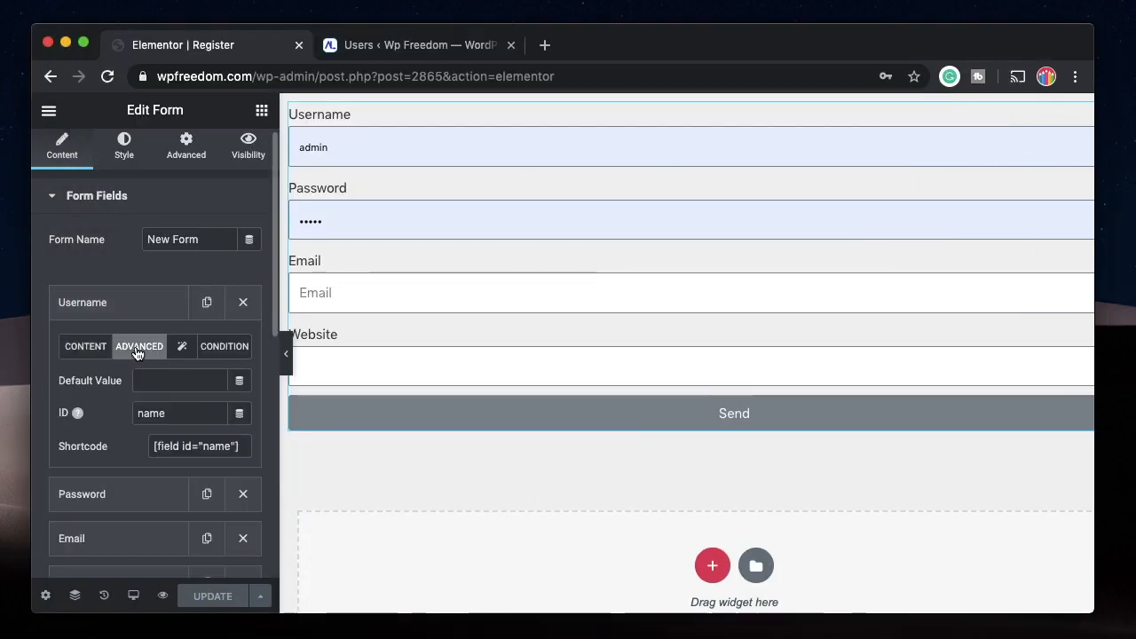
{"action": "double_click", "coordinate": [177, 411]}
{"action": "type", "text": "user"}
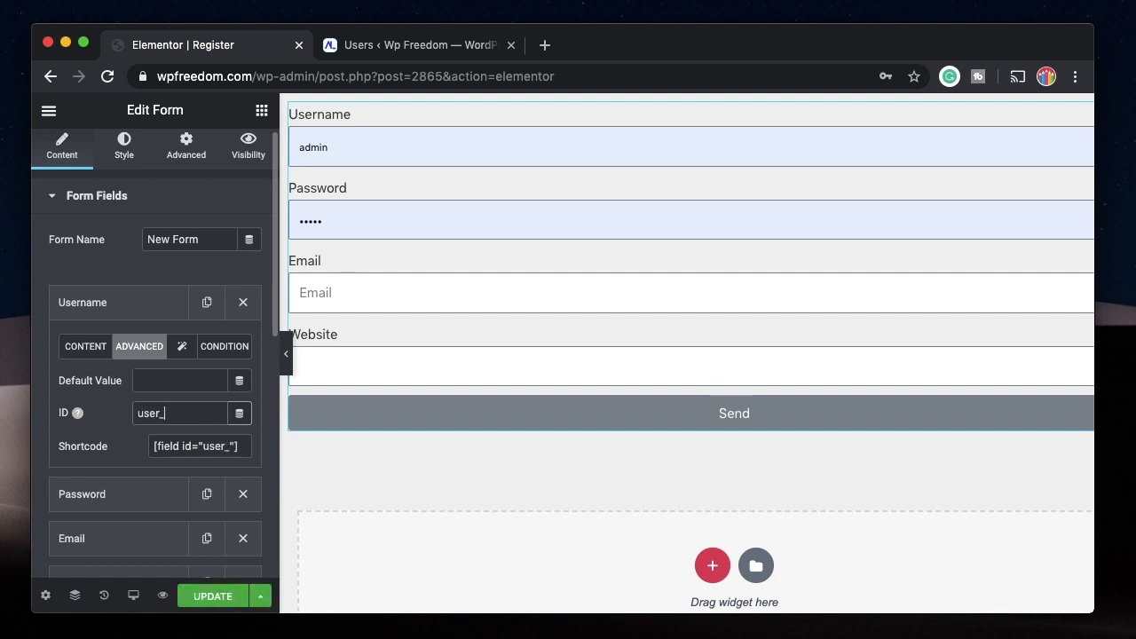
{"action": "type", "text": "_login"}
{"action": "left_click", "coordinate": [106, 306]}
{"action": "left_click", "coordinate": [116, 304]}
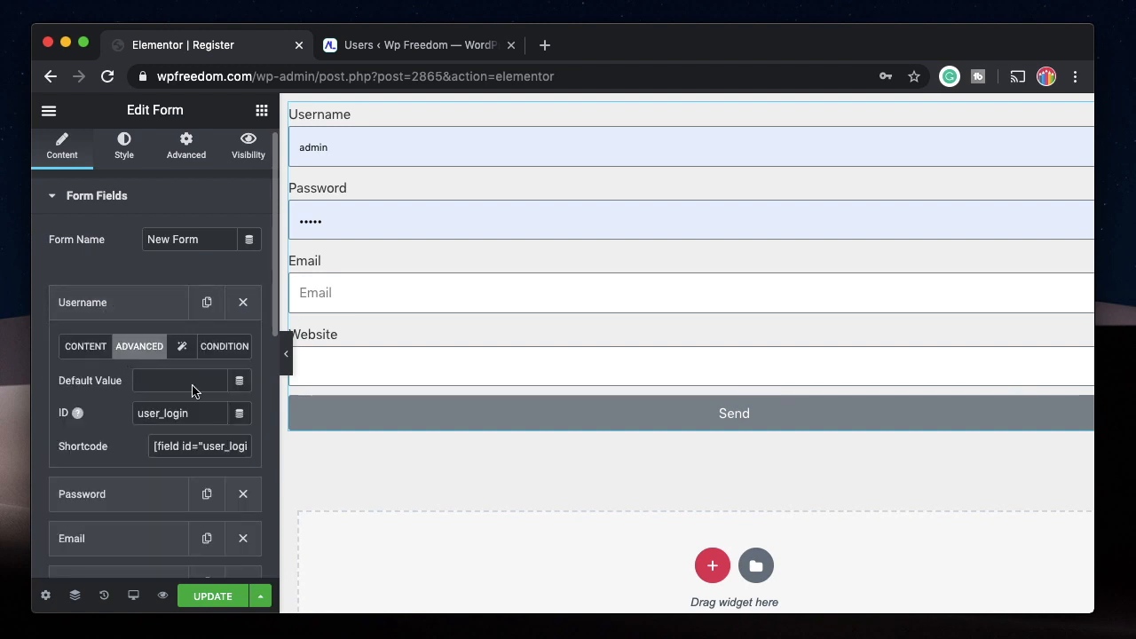
{"action": "left_click", "coordinate": [109, 304]}
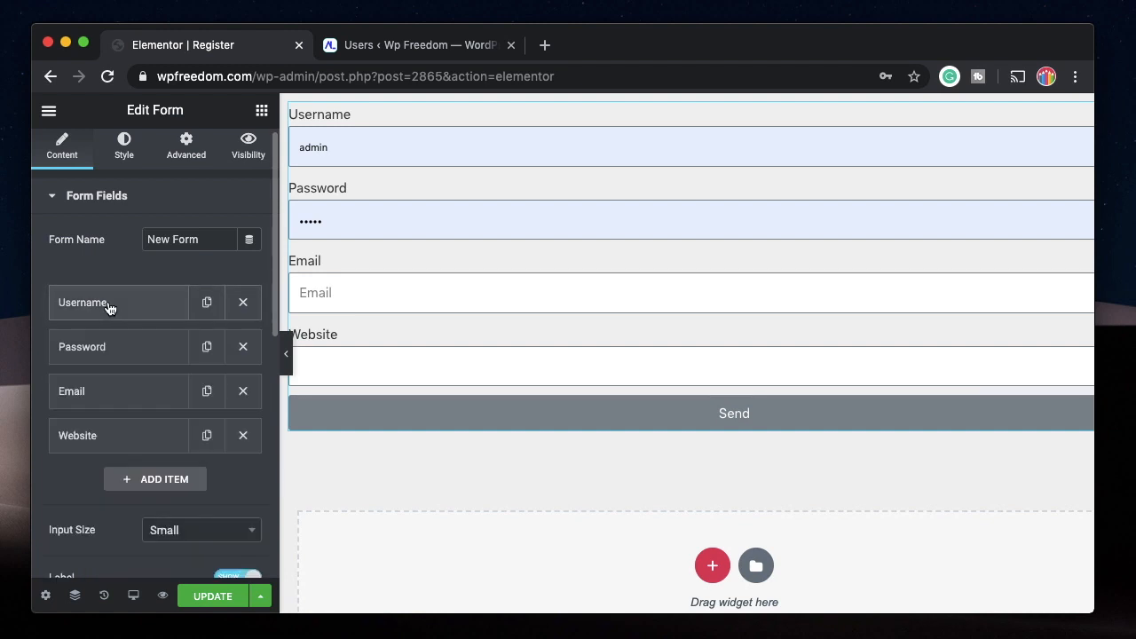
Set the Password form field's ID to user_pass.
{"action": "left_click", "coordinate": [124, 359]}
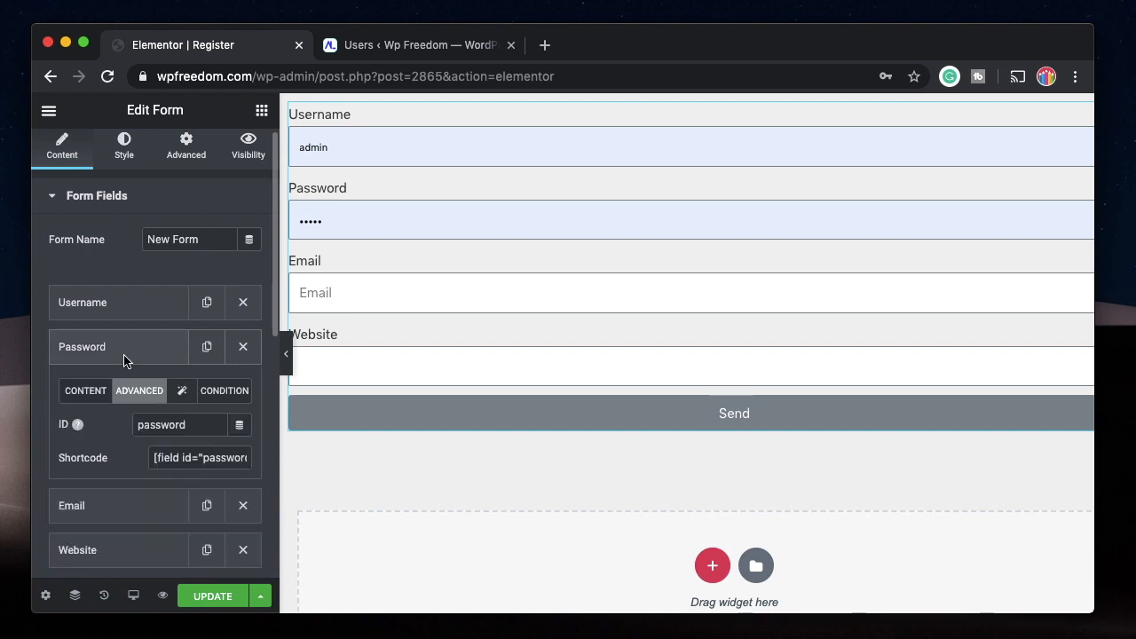
{"action": "double_click", "coordinate": [186, 424]}
{"action": "type", "text": "user"}
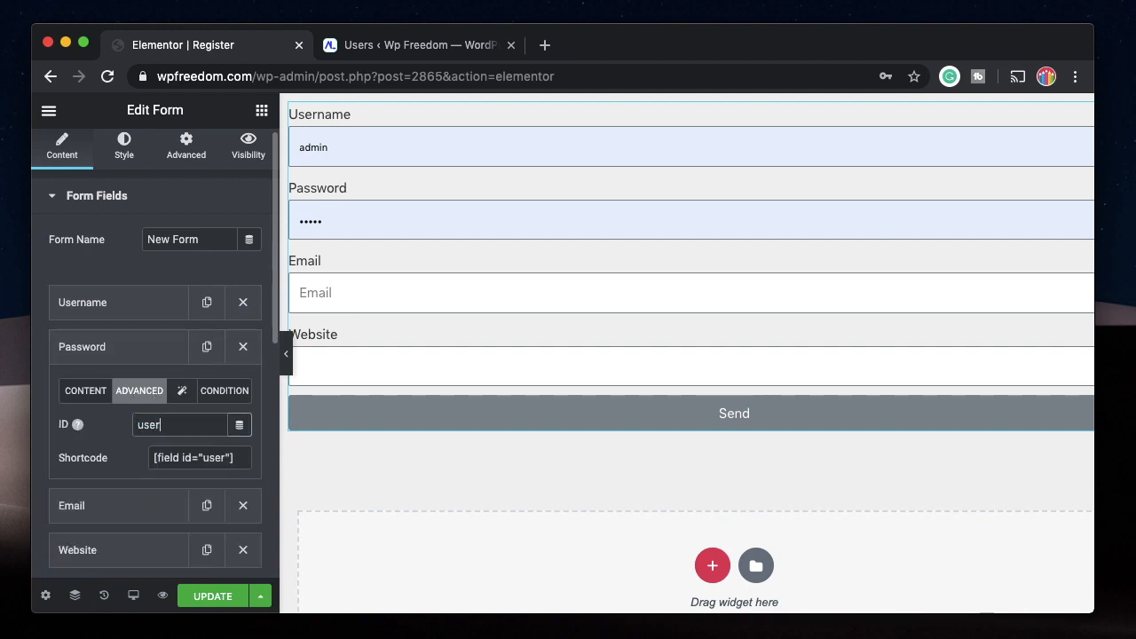
{"action": "type", "text": "_pass"}
{"action": "left_click", "coordinate": [93, 349]}
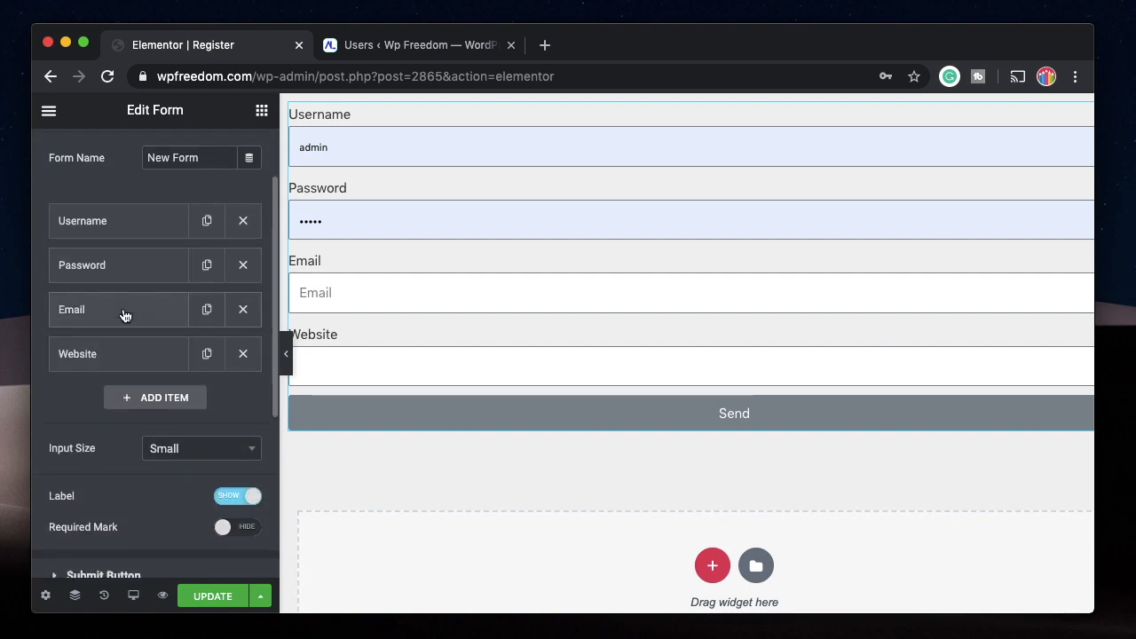
Set the Email form field's ID to user_email.
{"action": "left_click", "coordinate": [125, 315]}
{"action": "left_click", "coordinate": [137, 358]}
{"action": "left_click", "coordinate": [183, 423]}
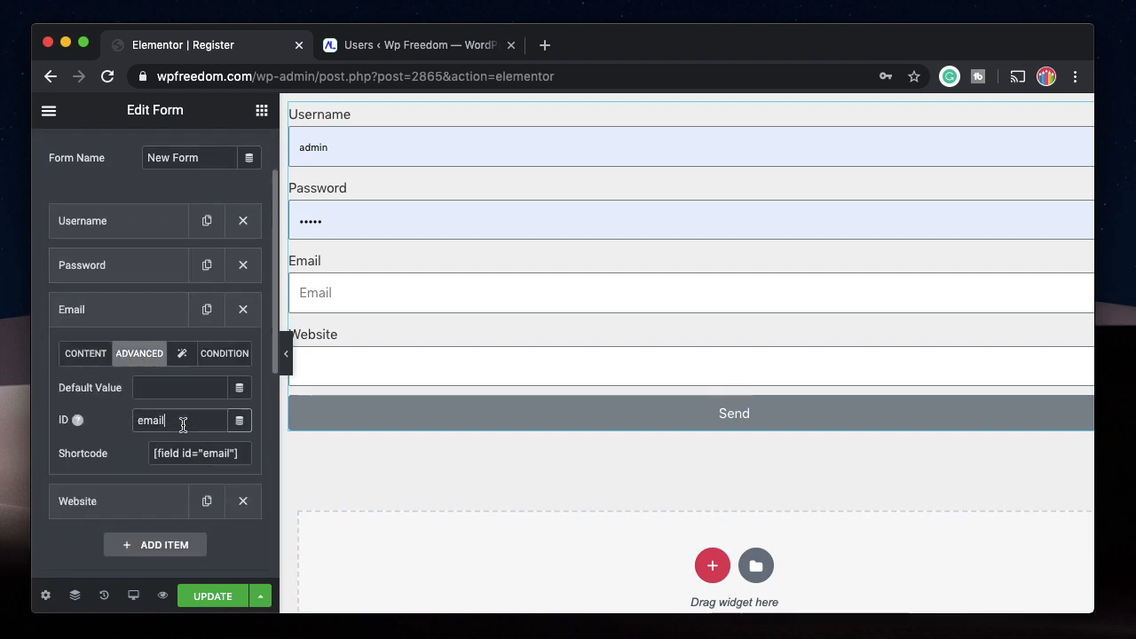
{"action": "double_click", "coordinate": [183, 425]}
{"action": "type", "text": "user_"}
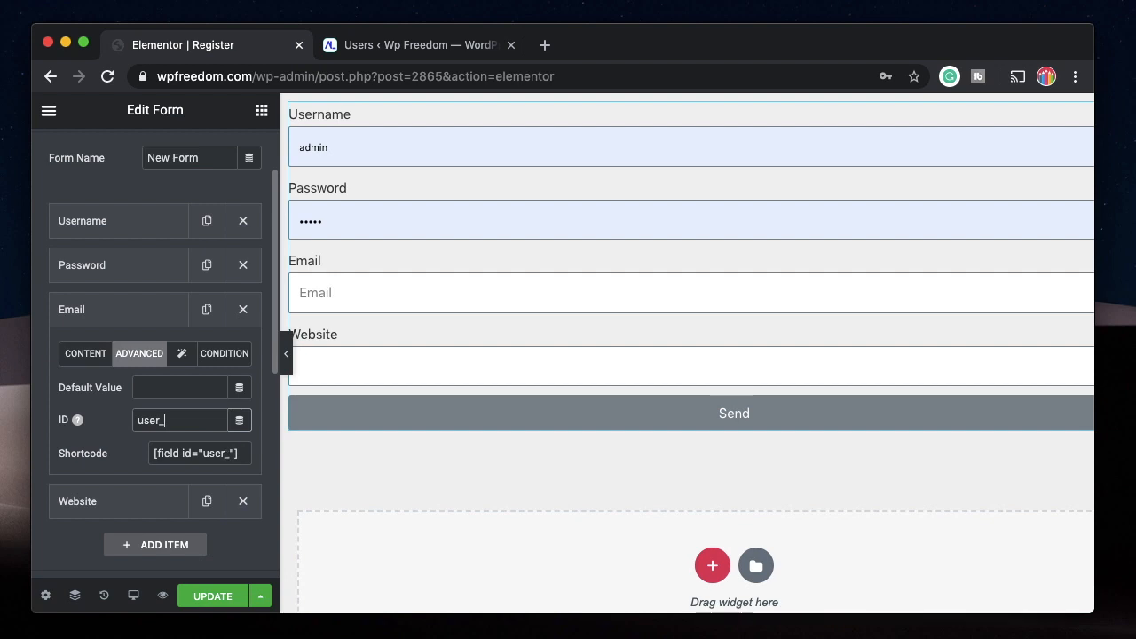
{"action": "type", "text": "email"}
{"action": "left_click", "coordinate": [73, 322]}
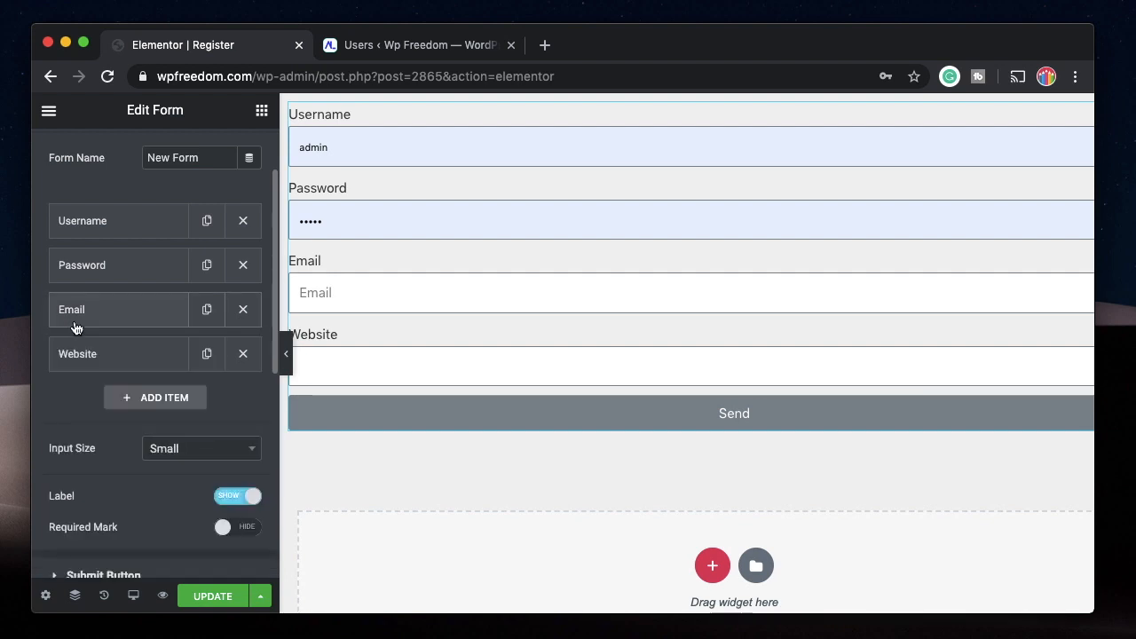
Set the Website form field's ID to user_url.
{"action": "left_click", "coordinate": [115, 362]}
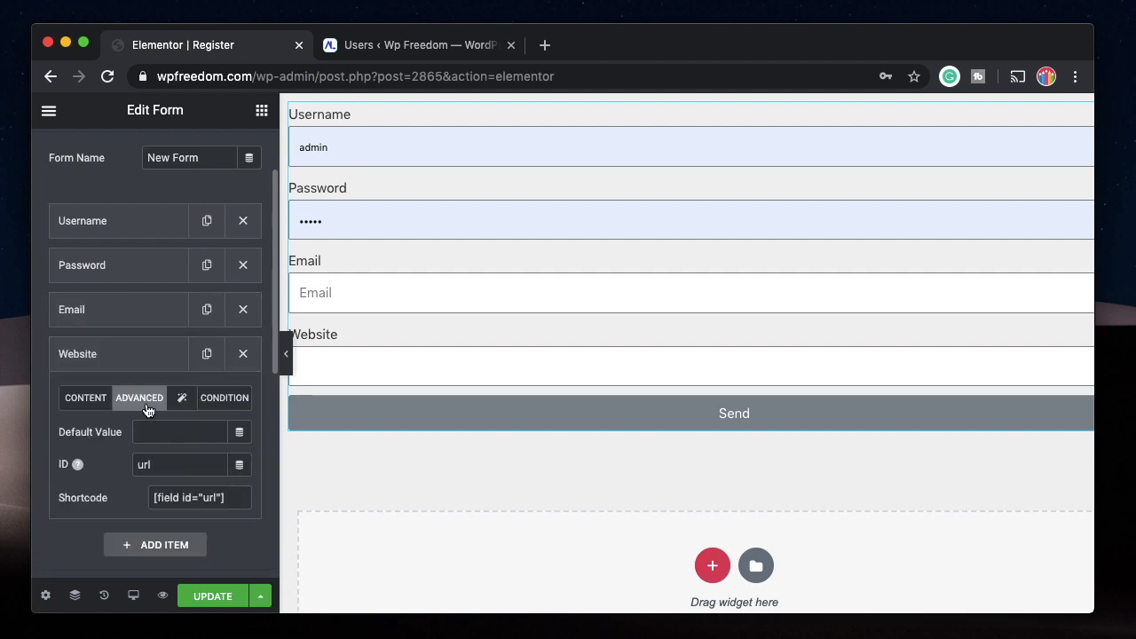
{"action": "left_click", "coordinate": [168, 468]}
{"action": "type", "text": "user_"}
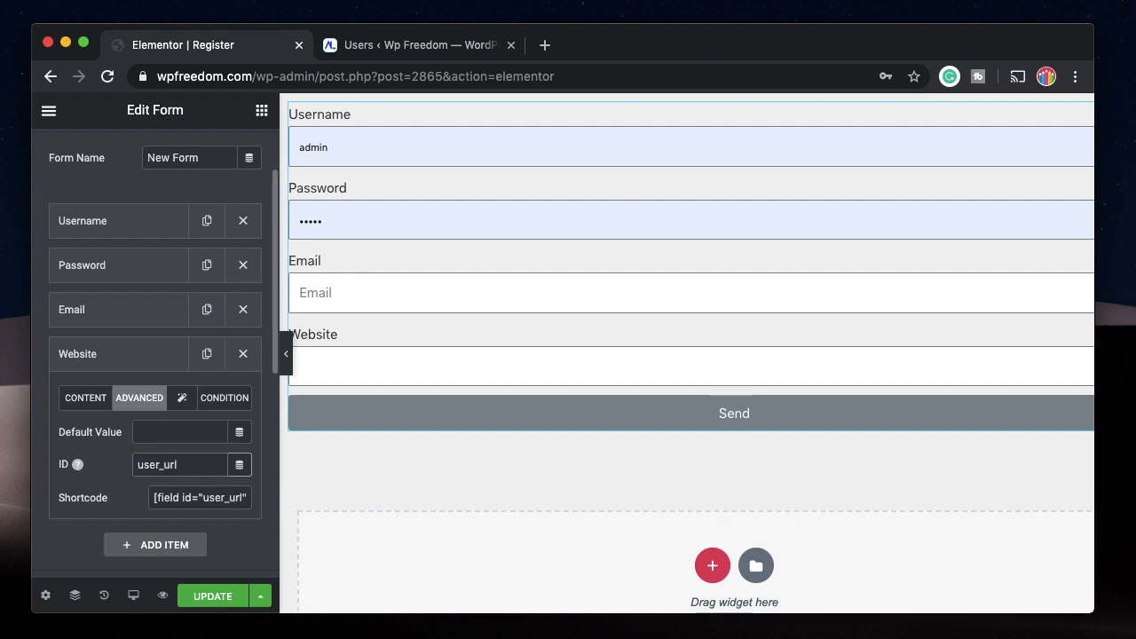
{"action": "left_click", "coordinate": [160, 353]}
Add user_login, user_pass, user_email and user_url as Metas in the form's Save settings.
{"action": "scroll", "coordinate": [95, 460], "scroll_direction": "down", "scroll_amount": 5}
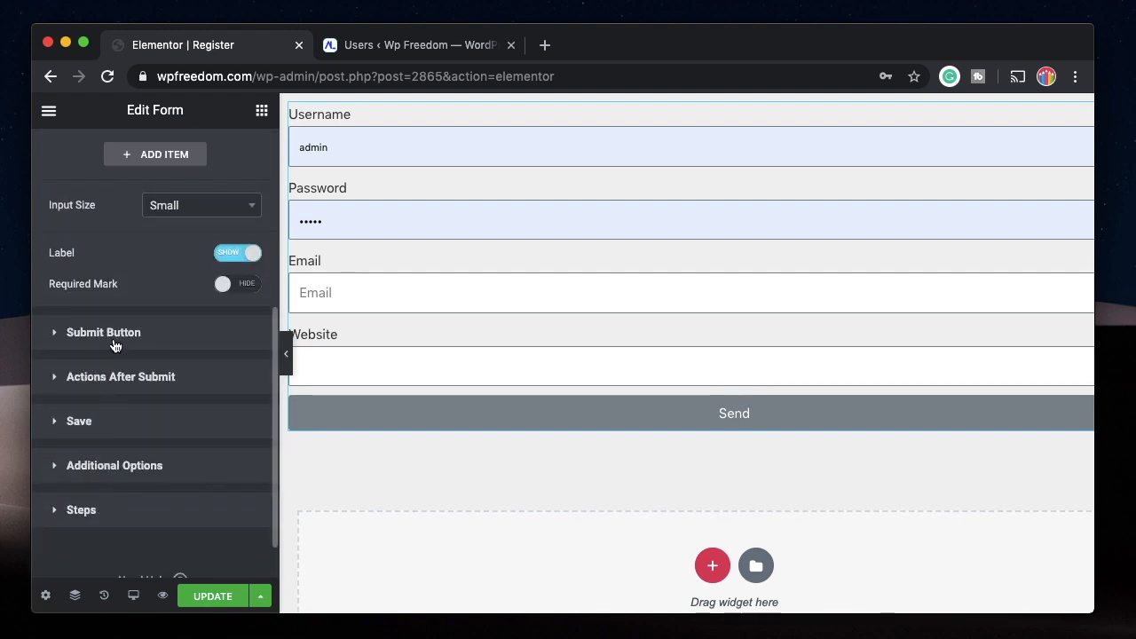
{"action": "left_click", "coordinate": [98, 425]}
{"action": "left_click", "coordinate": [96, 464]}
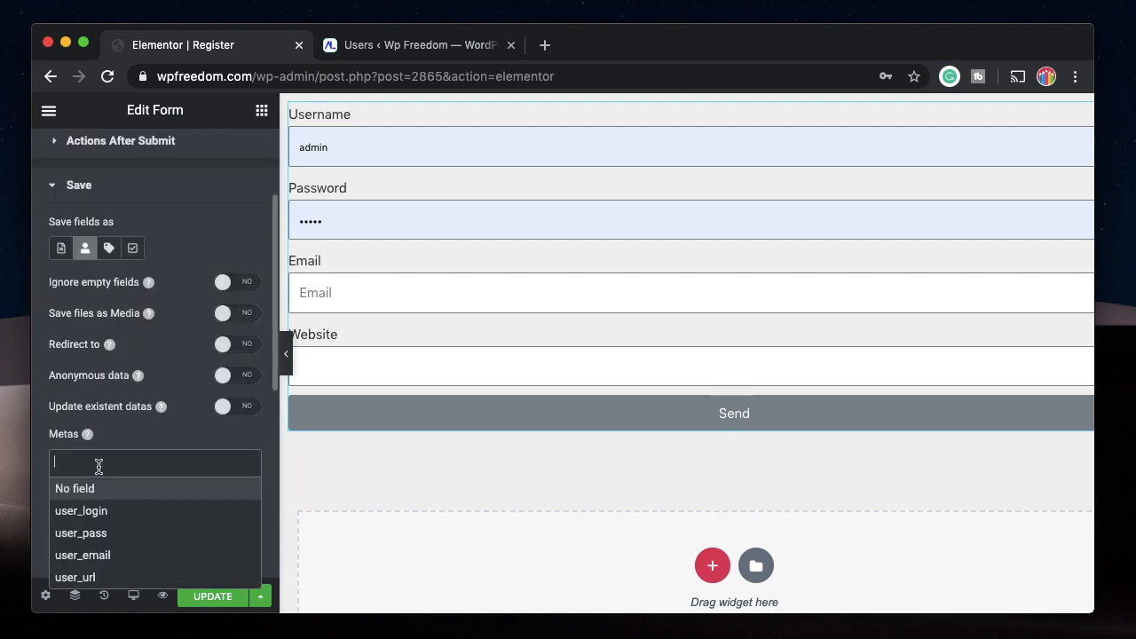
{"action": "left_click", "coordinate": [99, 511]}
{"action": "left_click", "coordinate": [132, 464]}
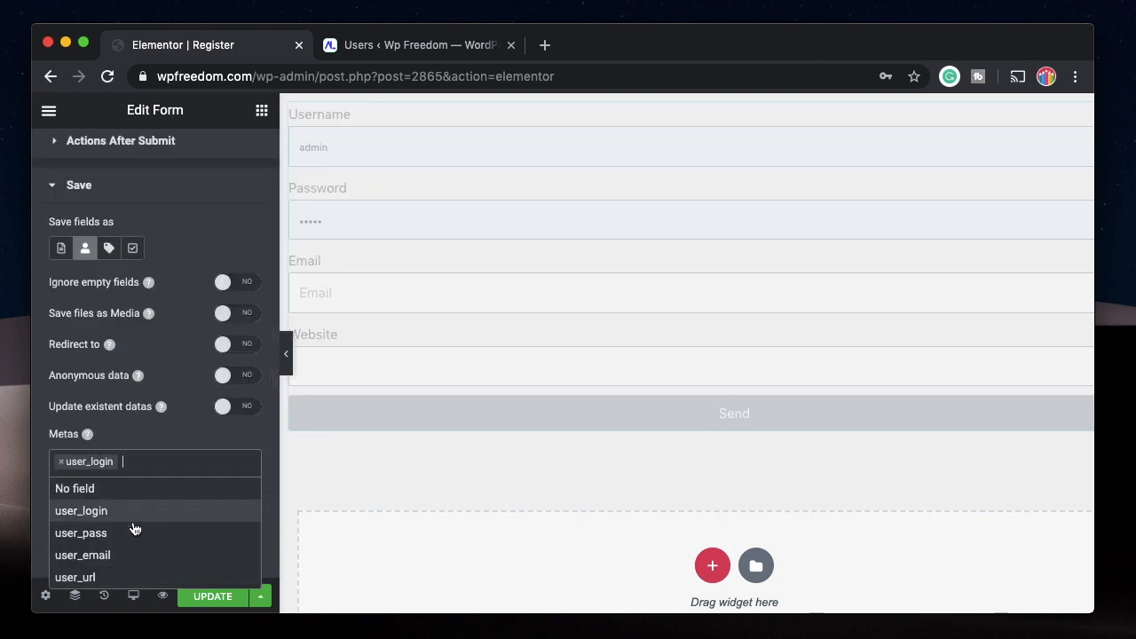
{"action": "left_click", "coordinate": [132, 532]}
{"action": "left_click", "coordinate": [210, 464]}
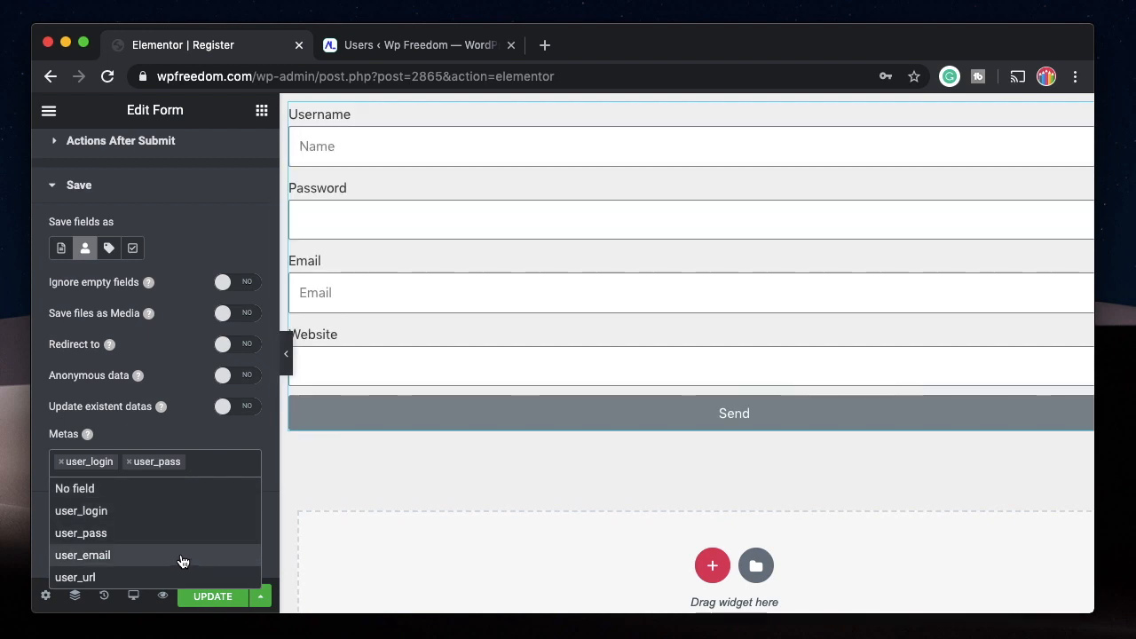
{"action": "left_click", "coordinate": [182, 555]}
{"action": "left_click", "coordinate": [201, 485]}
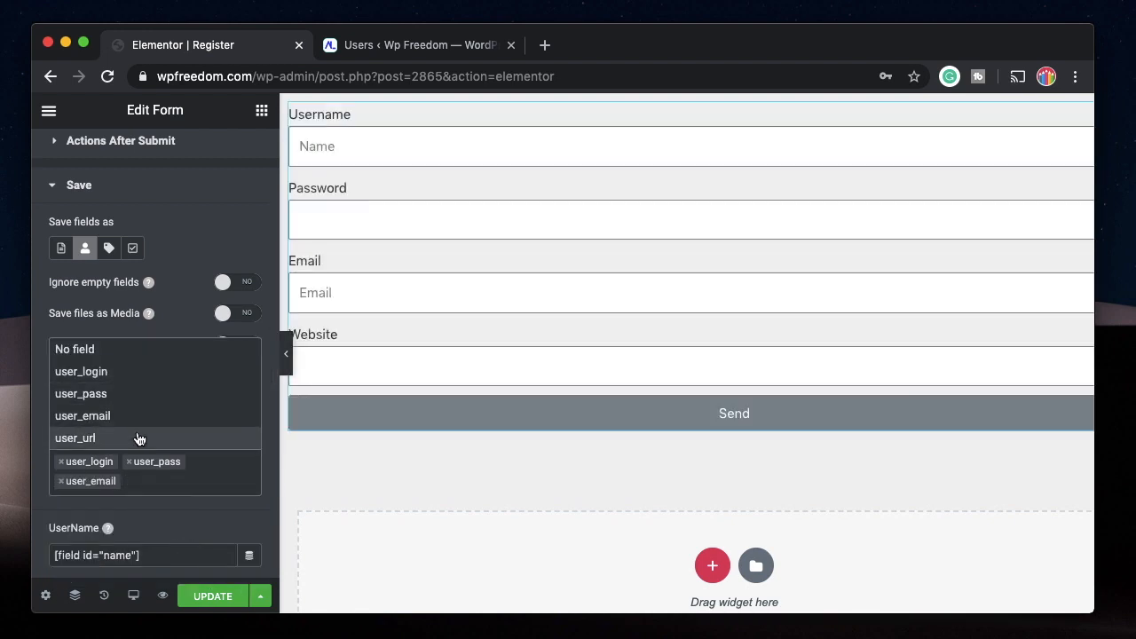
{"action": "left_click", "coordinate": [139, 437]}
Copy the Username form field's shortcode from its advanced settings.
{"action": "scroll", "coordinate": [201, 415], "scroll_direction": "down", "scroll_amount": 2}
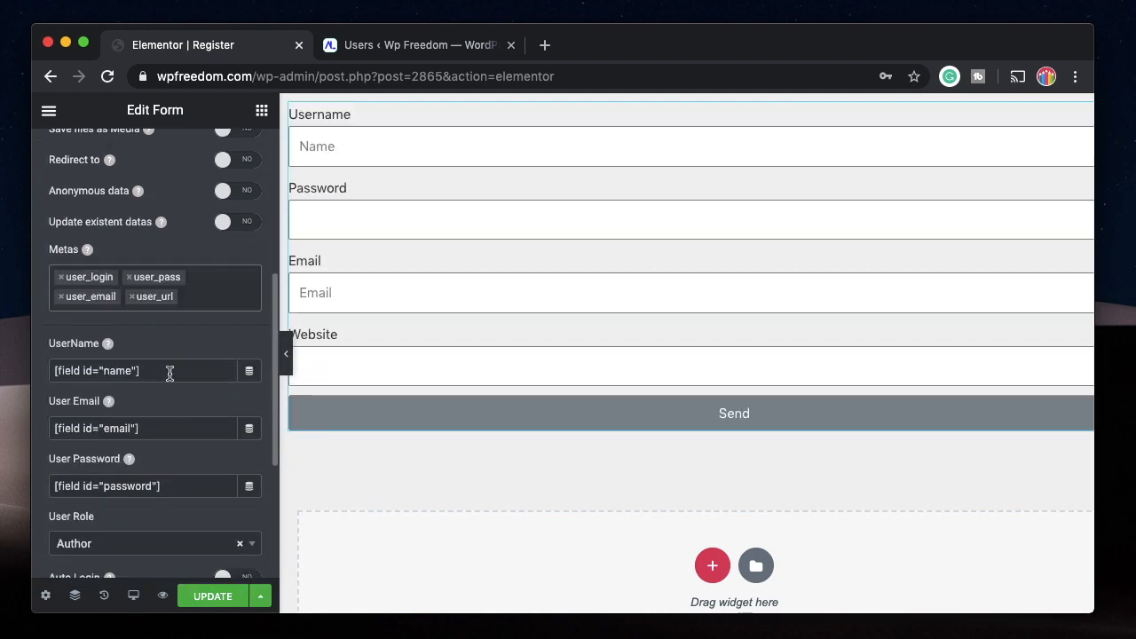
{"action": "scroll", "coordinate": [142, 348], "scroll_direction": "up", "scroll_amount": 4}
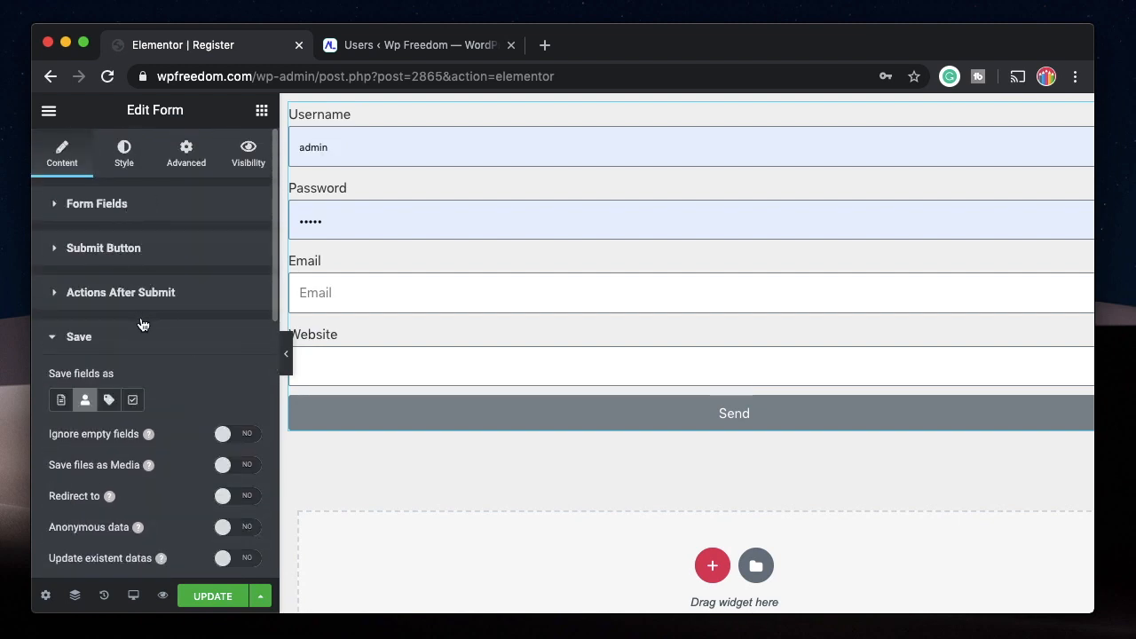
{"action": "left_click", "coordinate": [145, 327]}
{"action": "left_click", "coordinate": [122, 324]}
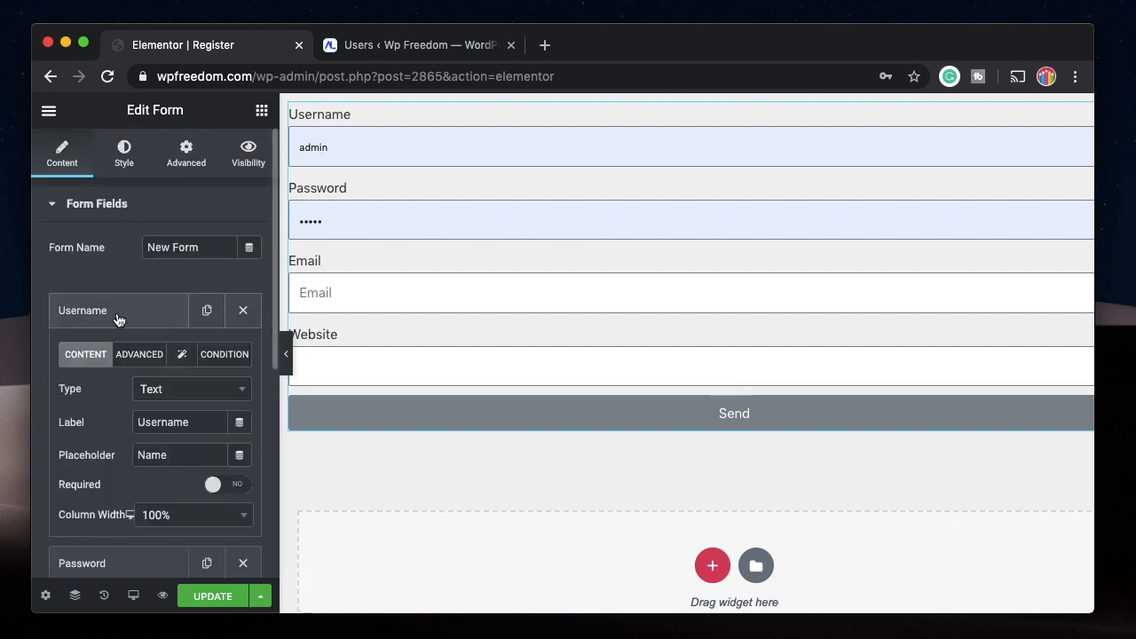
{"action": "left_click", "coordinate": [146, 362]}
{"action": "left_click", "coordinate": [210, 457]}
{"action": "key", "text": "ctrl+c"}
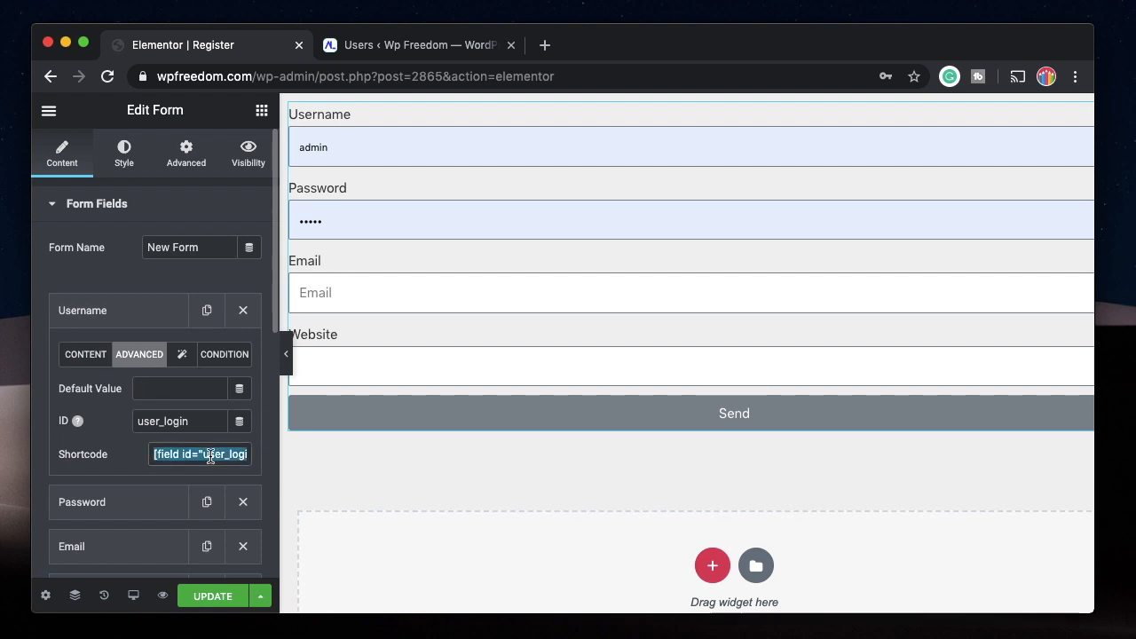
{"action": "left_click", "coordinate": [139, 308]}
Replace the UserName value in the Save settings with the copied shortcode [field id="user_login"].
{"action": "scroll", "coordinate": [137, 307], "scroll_direction": "down", "scroll_amount": 5}
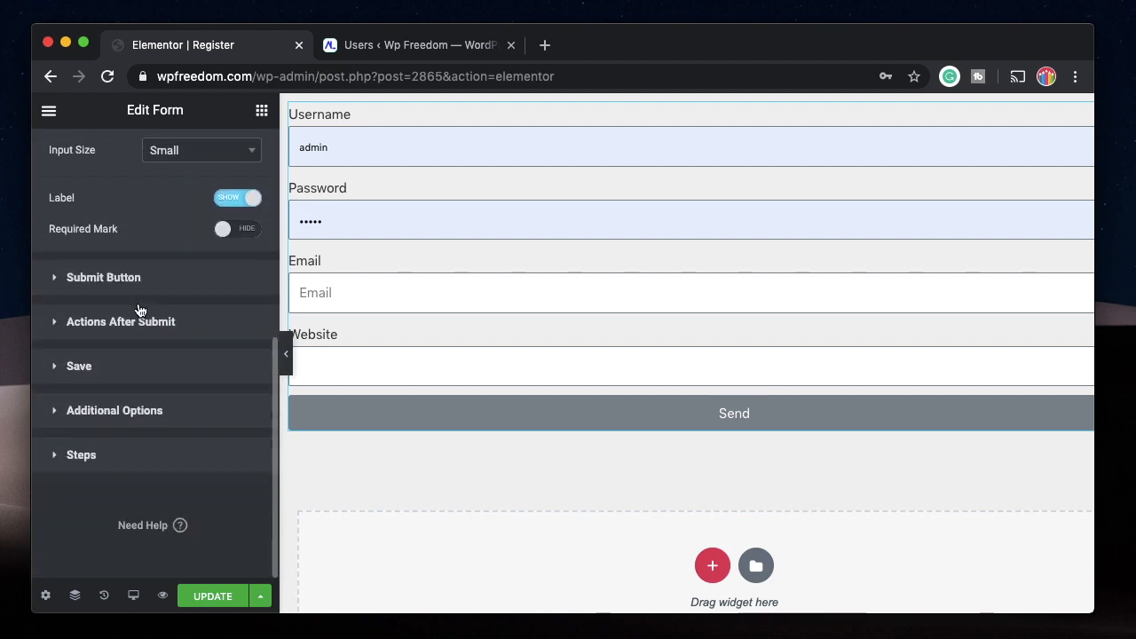
{"action": "left_click", "coordinate": [129, 380]}
{"action": "scroll", "coordinate": [131, 380], "scroll_direction": "down", "scroll_amount": 8}
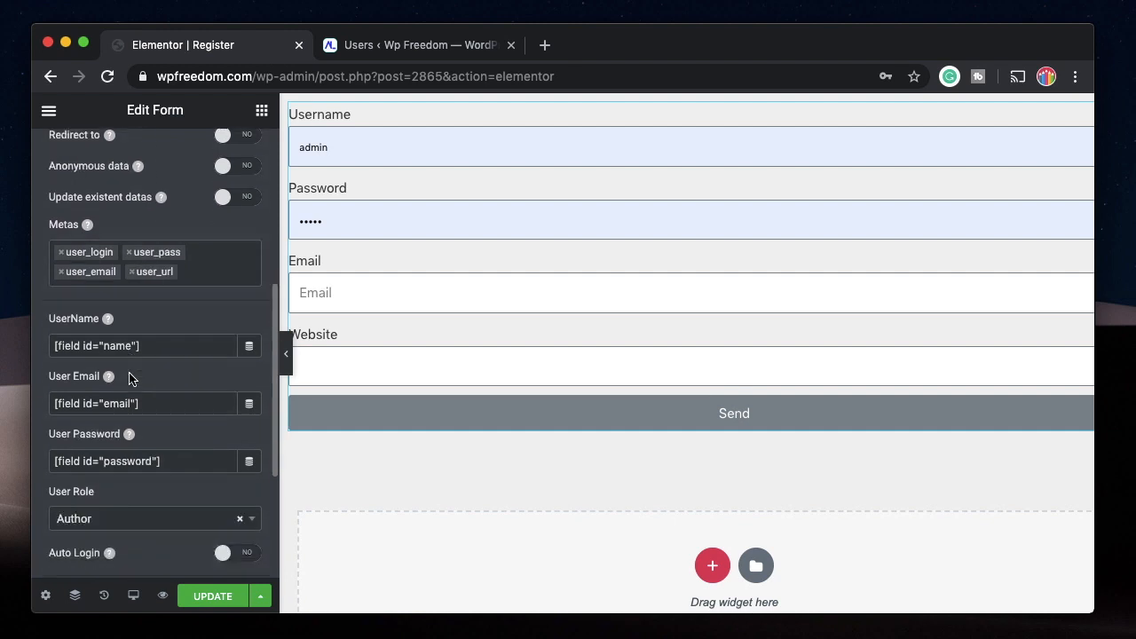
{"action": "left_click", "coordinate": [171, 343]}
{"action": "key", "text": "ctrl+a"}
{"action": "key", "text": "ctrl+v"}
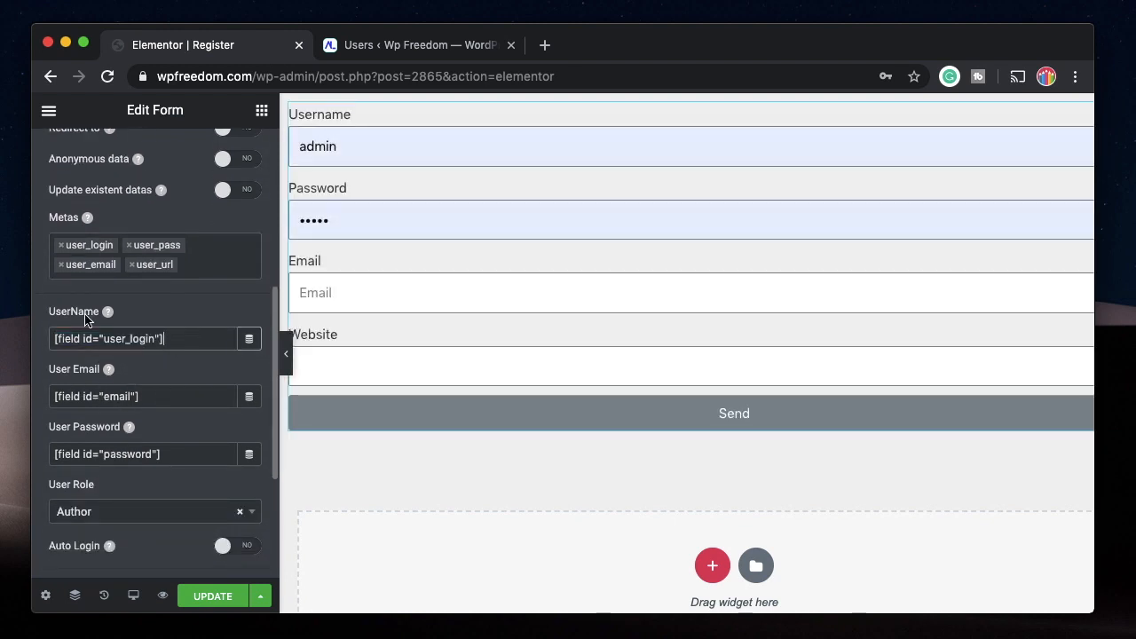
Change the User Email shortcode to [field id="user_email"] and the User Password shortcode to [field id="user_pass"], and update the page.
{"action": "left_click", "coordinate": [104, 397]}
{"action": "type", "text": "user_"}
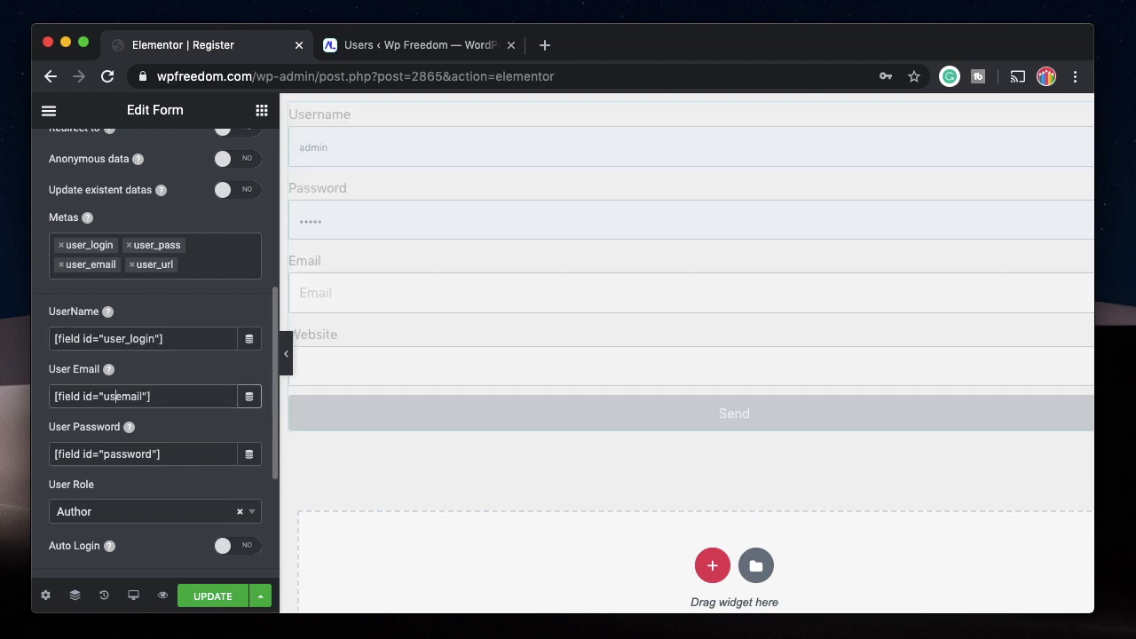
{"action": "left_click", "coordinate": [104, 454]}
{"action": "double_click", "coordinate": [152, 455]}
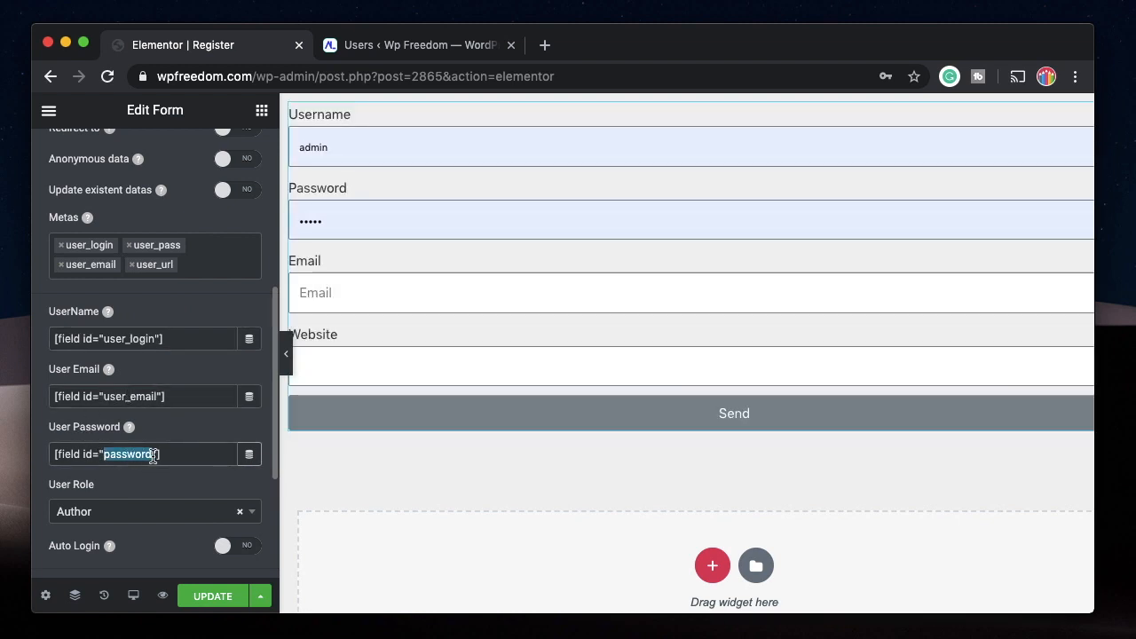
{"action": "type", "text": "user_"}
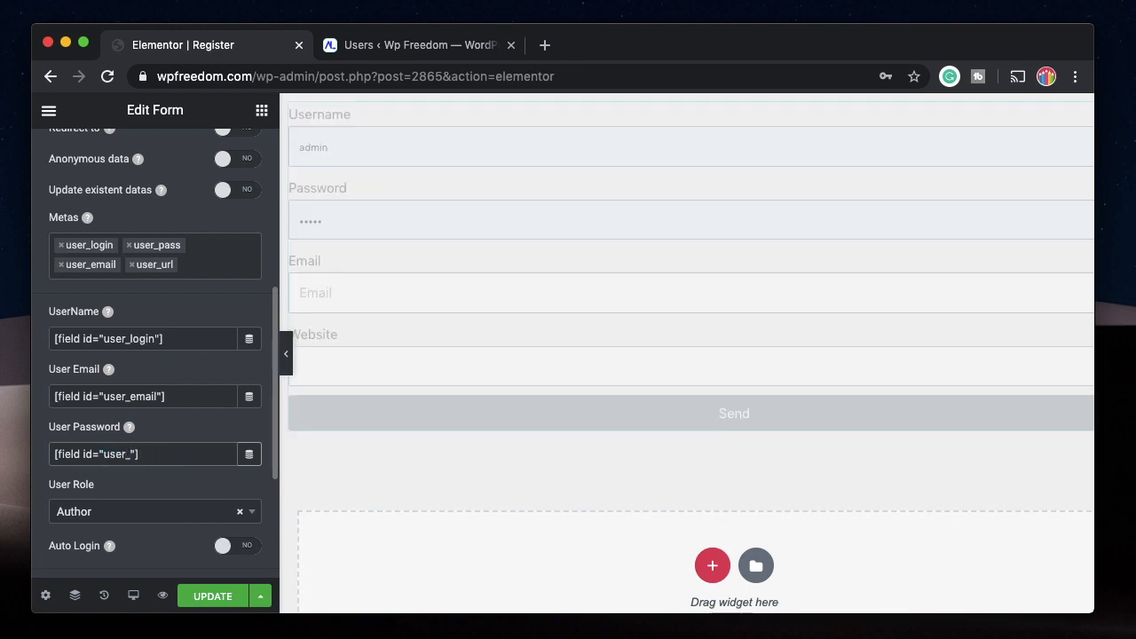
{"action": "scroll", "coordinate": [116, 502], "scroll_direction": "down", "scroll_amount": 4}
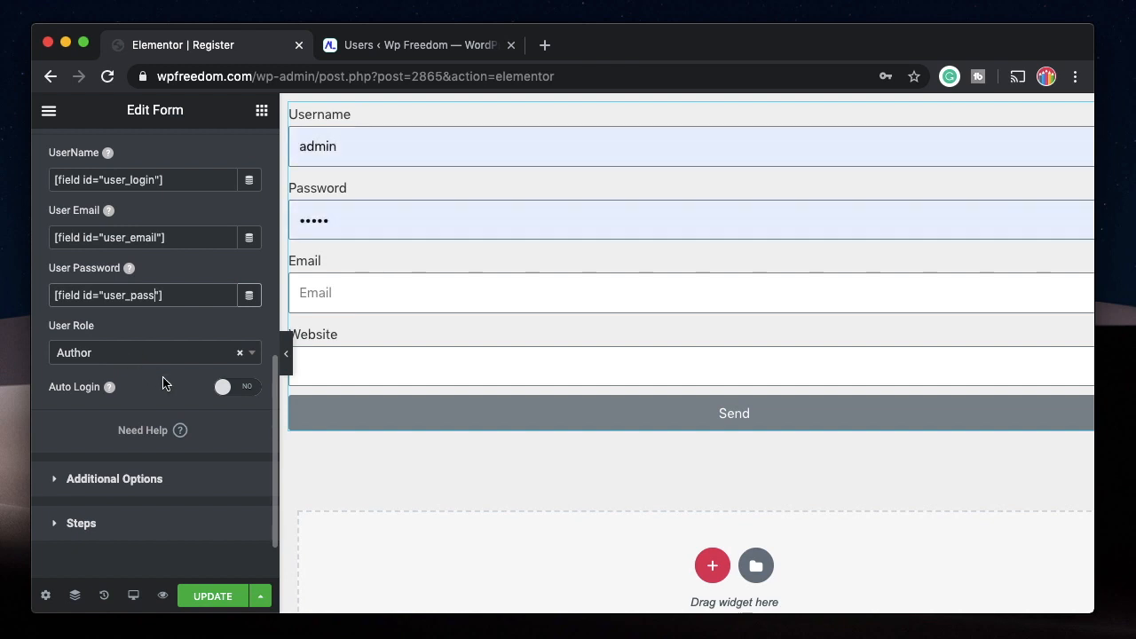
{"action": "left_click", "coordinate": [208, 597]}
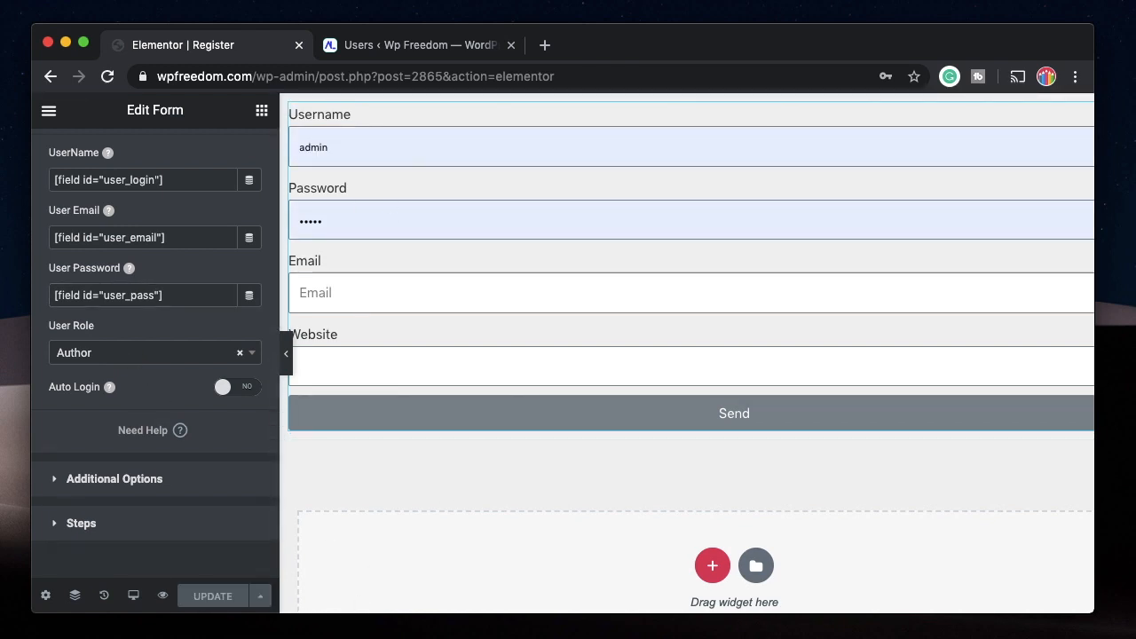
Switch to Safari, close the phpMyAdmin, cPanel and Adminer pages, and reload the Register page.
{"action": "left_click", "coordinate": [355, 633]}
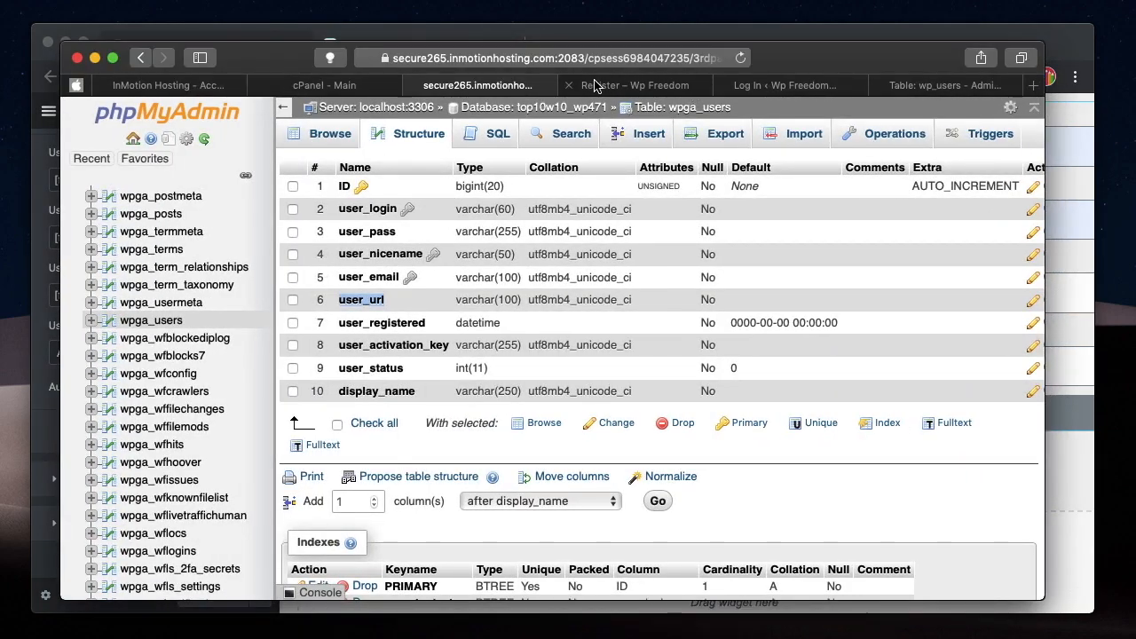
{"action": "left_click", "coordinate": [412, 86]}
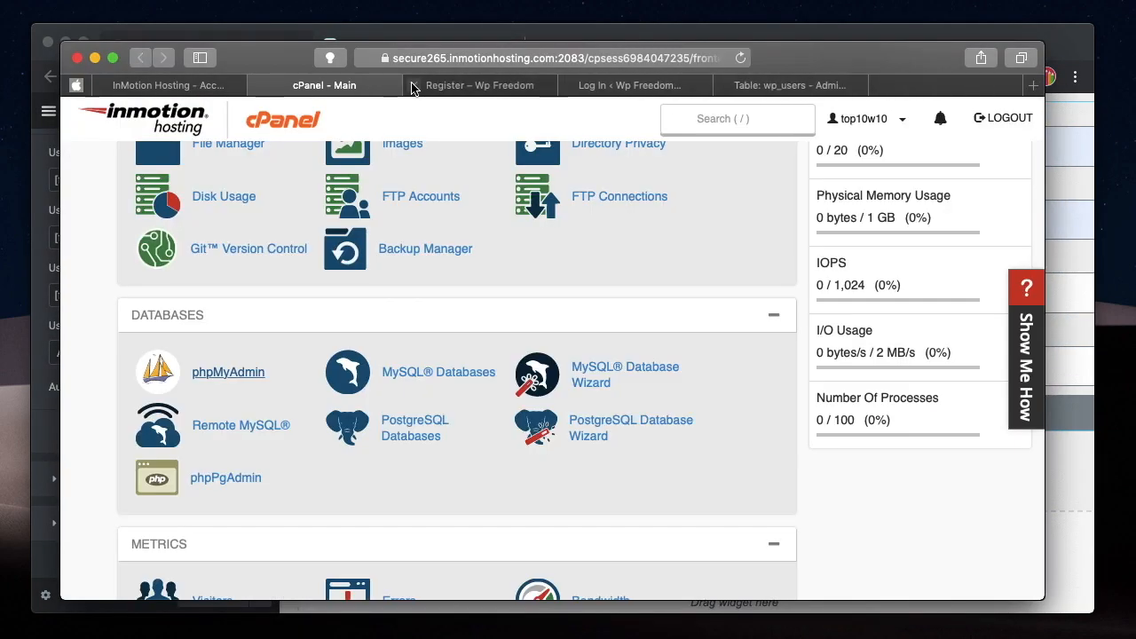
{"action": "left_click", "coordinate": [486, 85]}
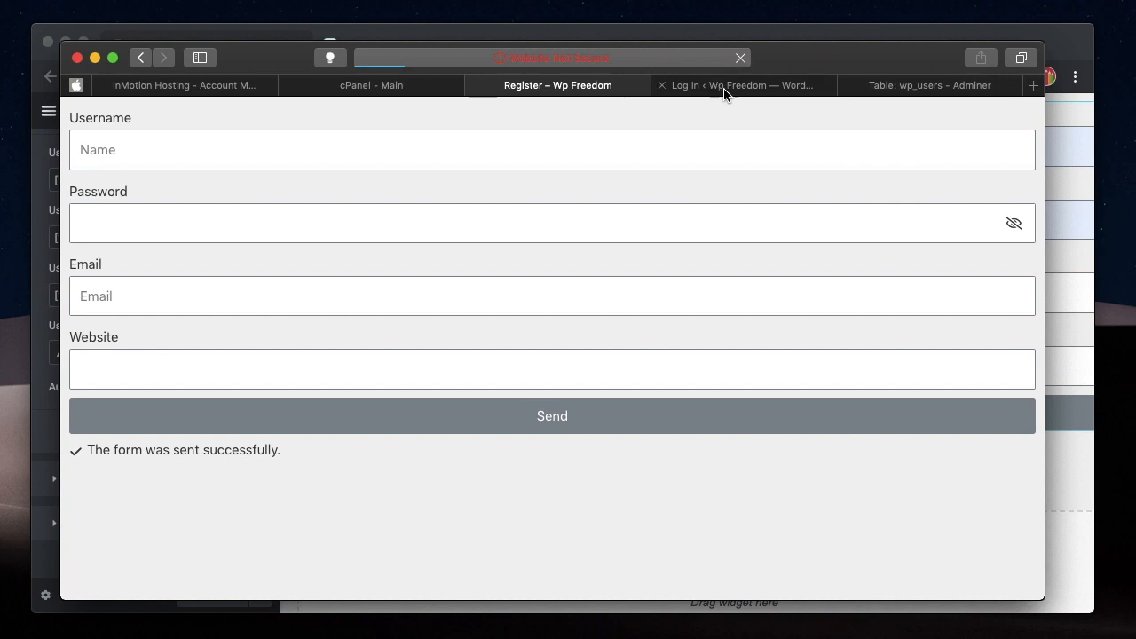
{"action": "left_click", "coordinate": [239, 152]}
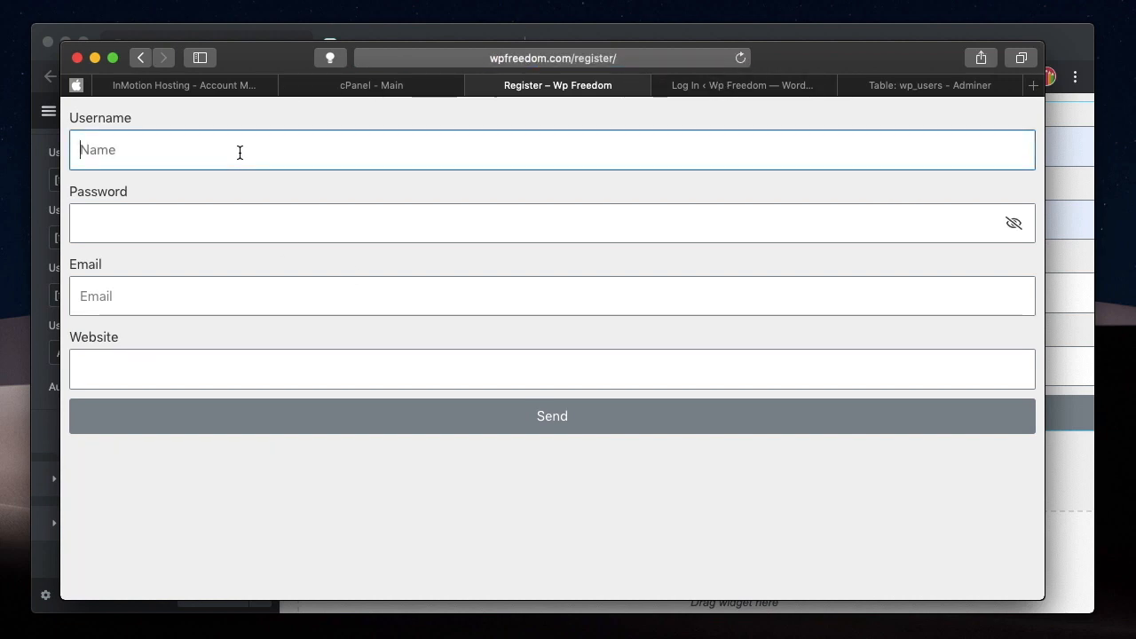
{"action": "left_click", "coordinate": [289, 86]}
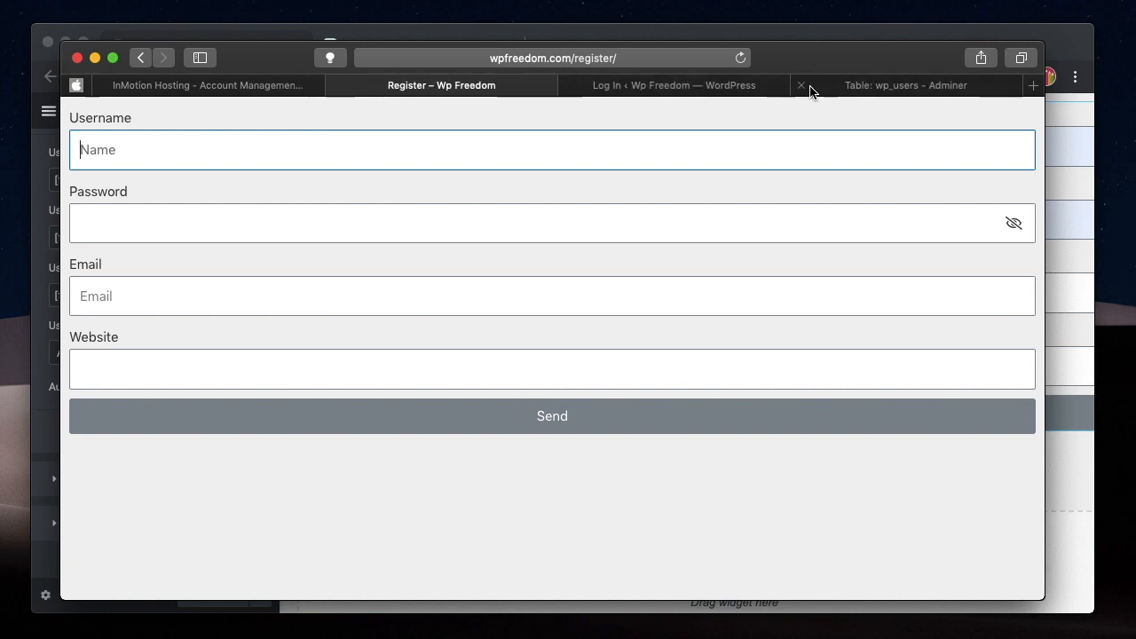
{"action": "left_click", "coordinate": [797, 85]}
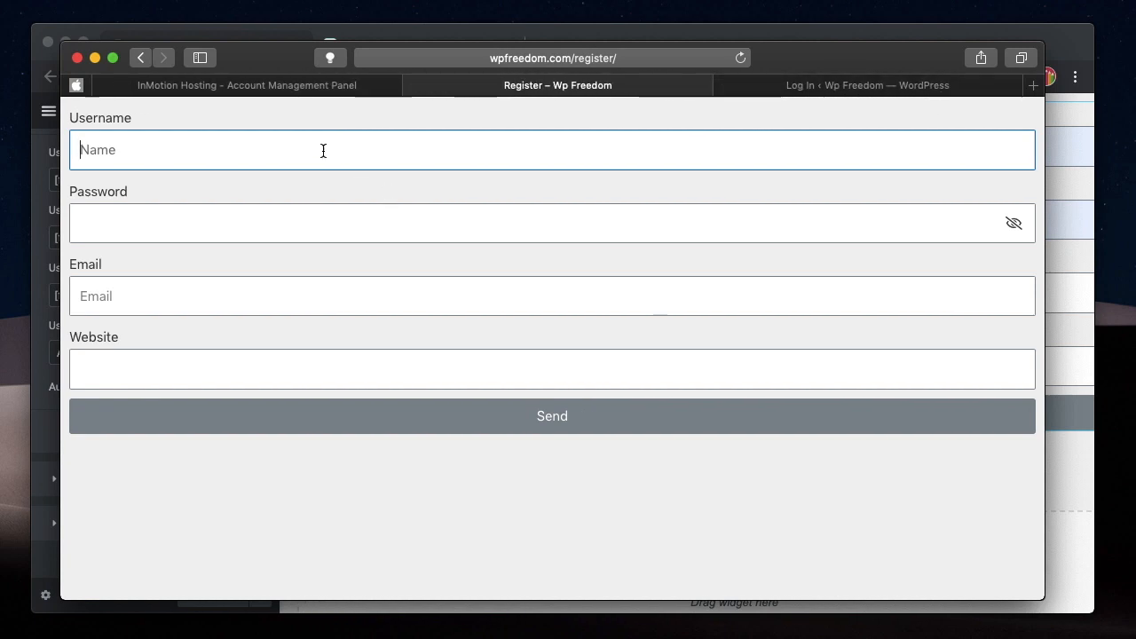
{"action": "type", "text": "john"}
{"action": "key", "text": "Tab"}
{"action": "type", "text": "••••"}
{"action": "key", "text": "Tab"}
{"action": "type", "text": "john@john.com"}
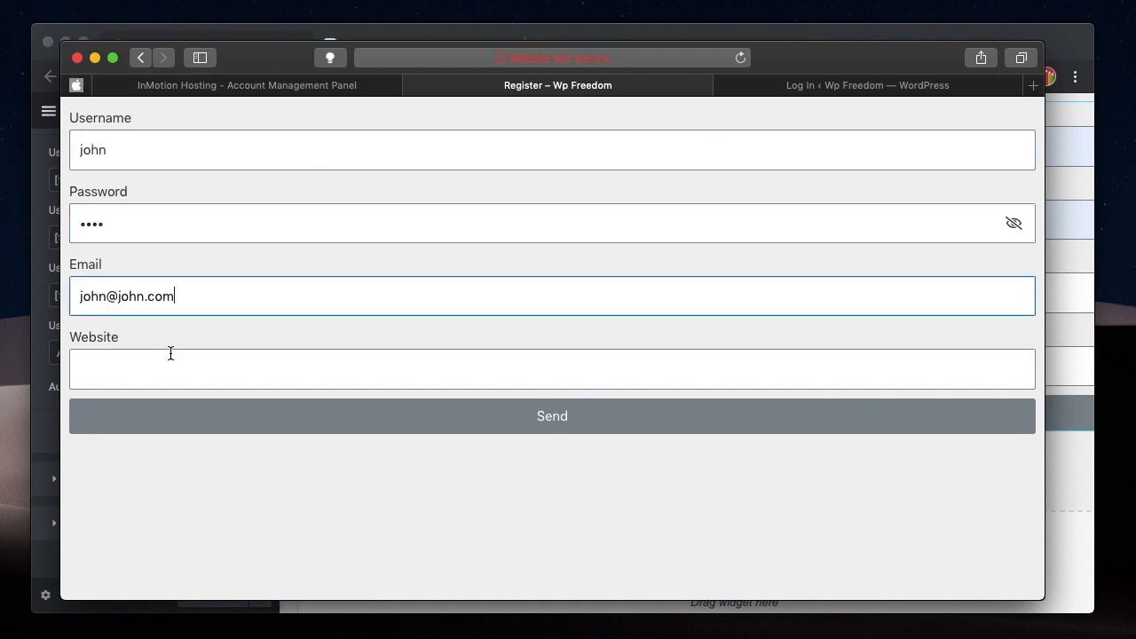
{"action": "left_click", "coordinate": [170, 358]}
{"action": "type", "text": "https://apple.com"}
{"action": "left_click", "coordinate": [201, 417]}
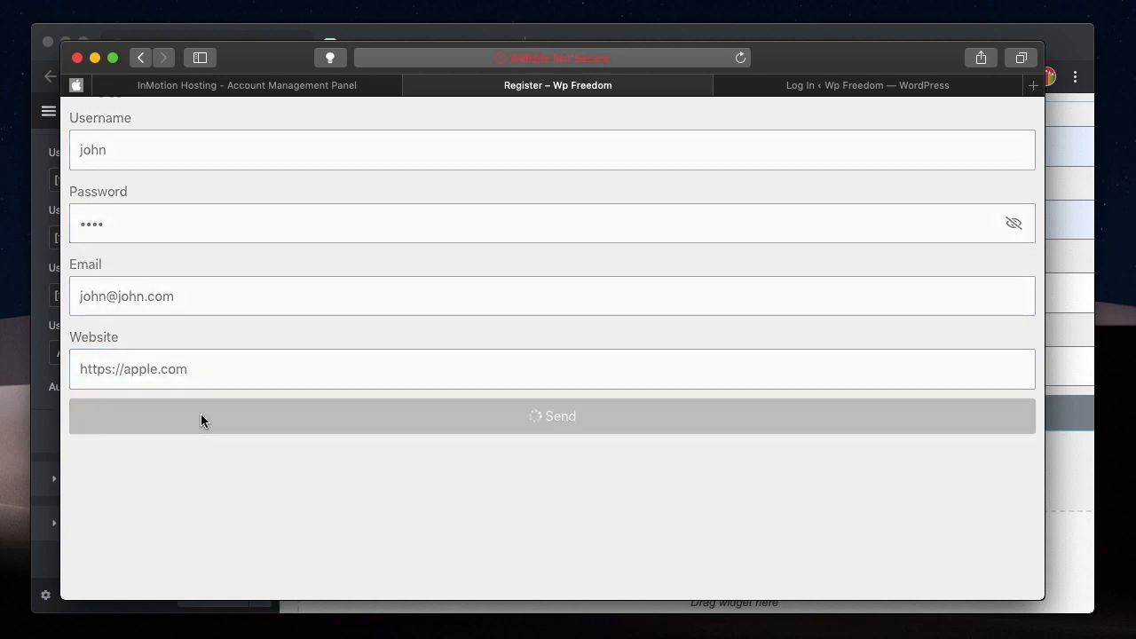
{"action": "double_click", "coordinate": [173, 452]}
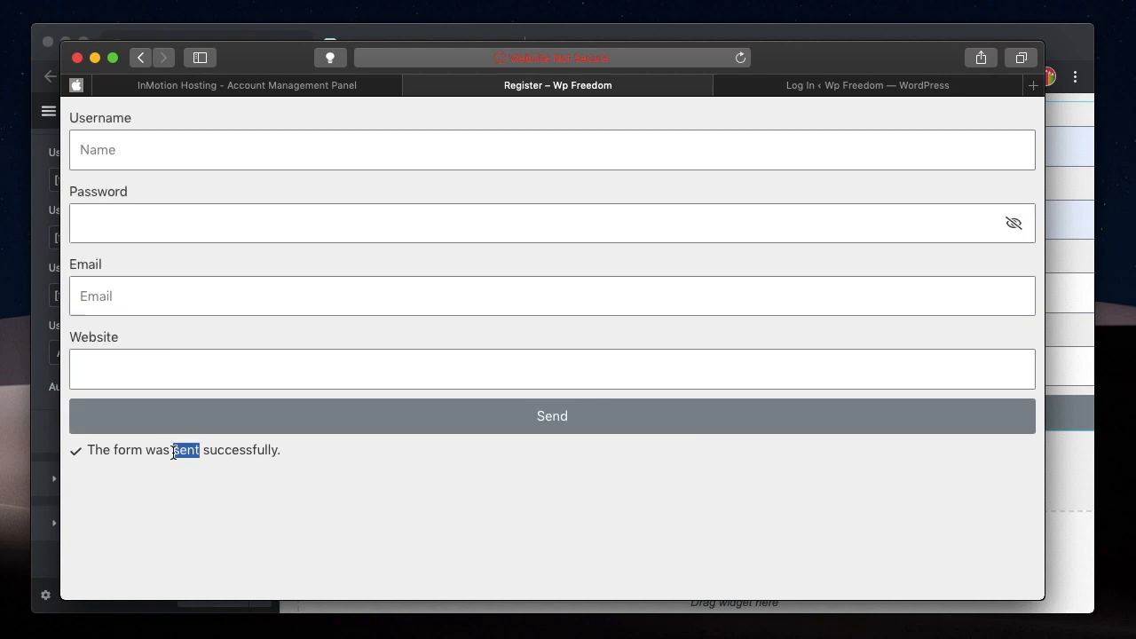
{"action": "left_click", "coordinate": [173, 452]}
{"action": "double_click", "coordinate": [173, 453]}
{"action": "left_click", "coordinate": [95, 58]}
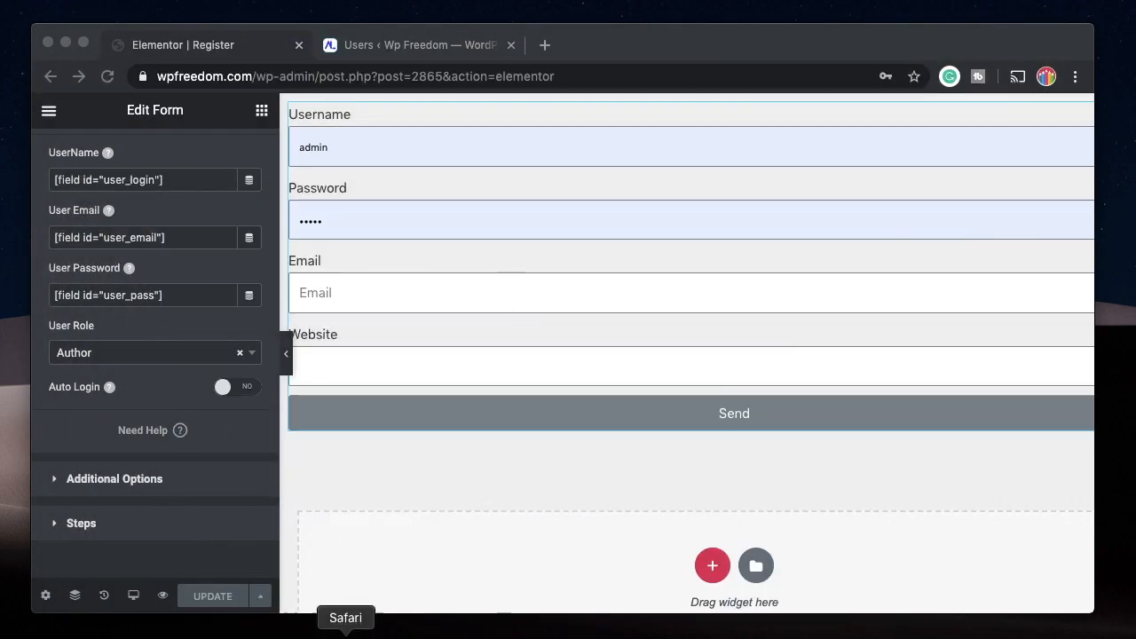
{"action": "left_click", "coordinate": [345, 632]}
Log in on the WordPress login page with the newly registered user's username and password.
{"action": "left_click", "coordinate": [857, 86]}
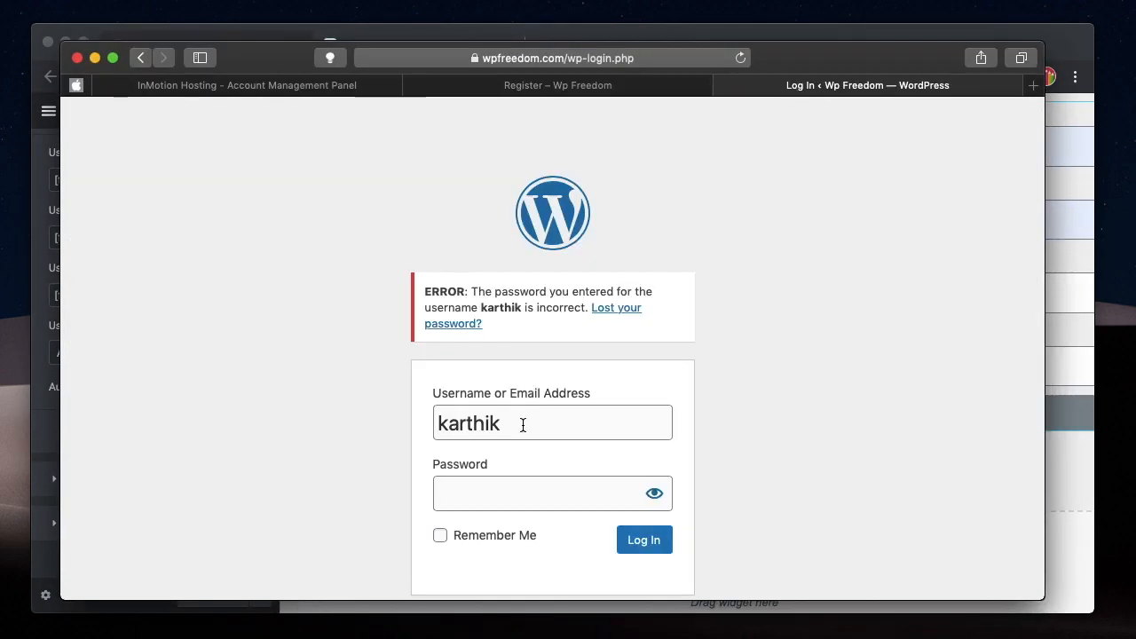
{"action": "double_click", "coordinate": [523, 425]}
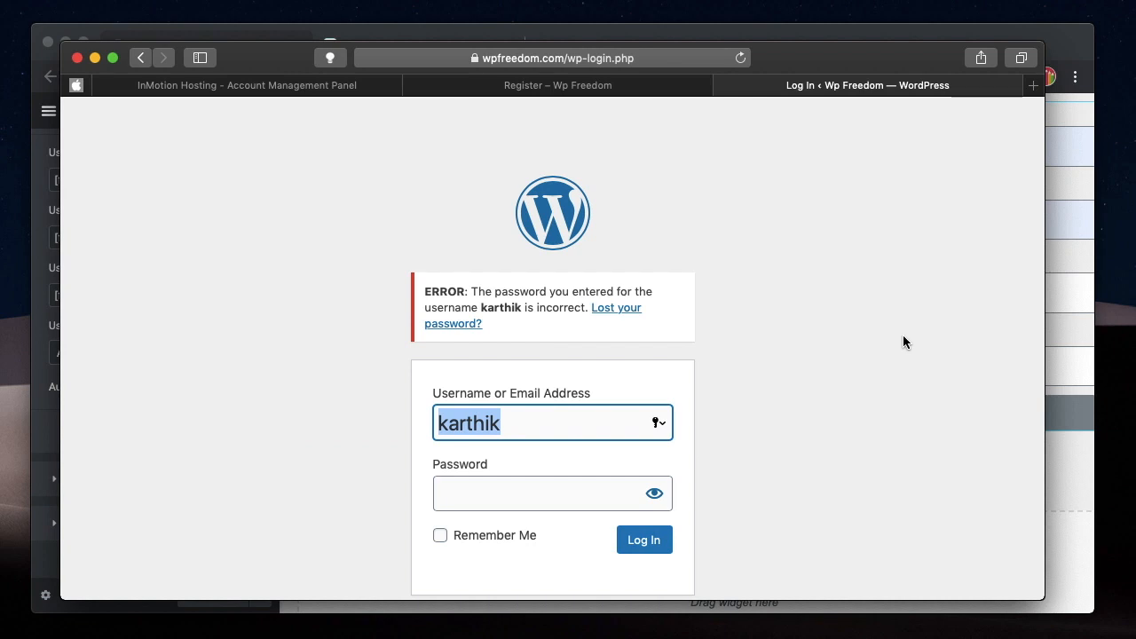
{"action": "key", "text": "Tab"}
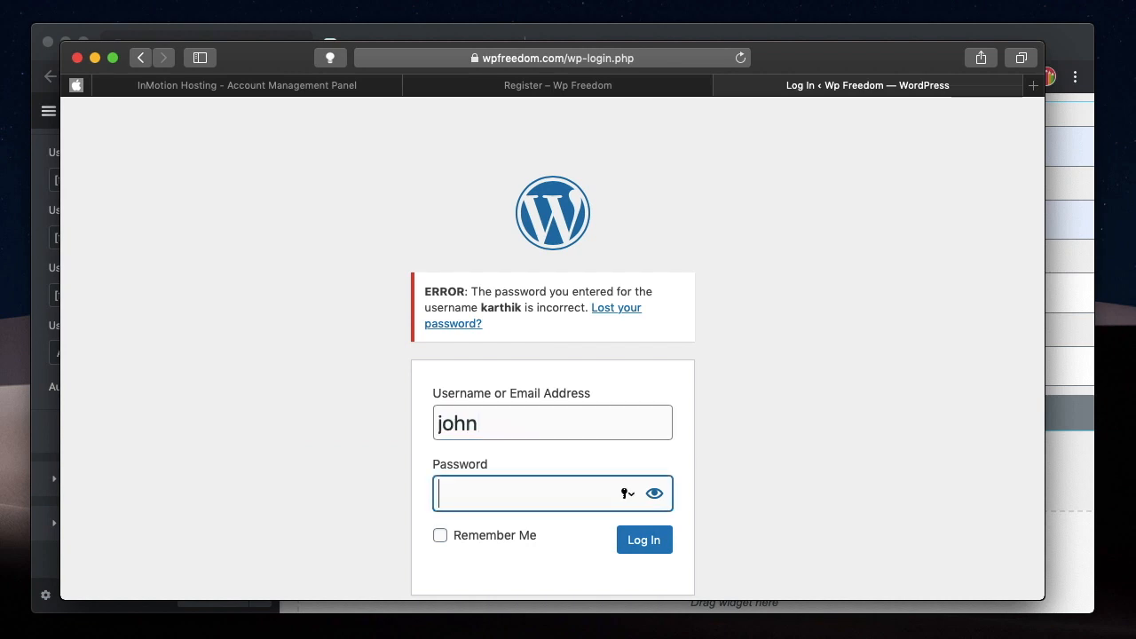
{"action": "key", "text": "Return"}
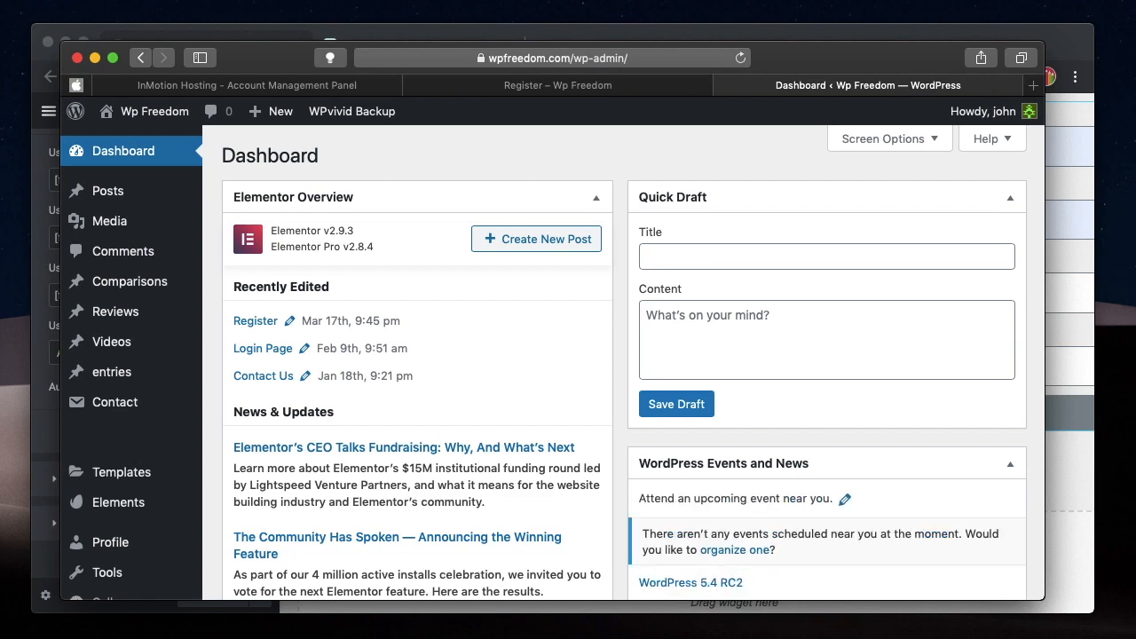
Open the logged-in user's profile and examine the username, email and website saved from the form.
{"action": "scroll", "coordinate": [292, 475], "scroll_direction": "down", "scroll_amount": 5}
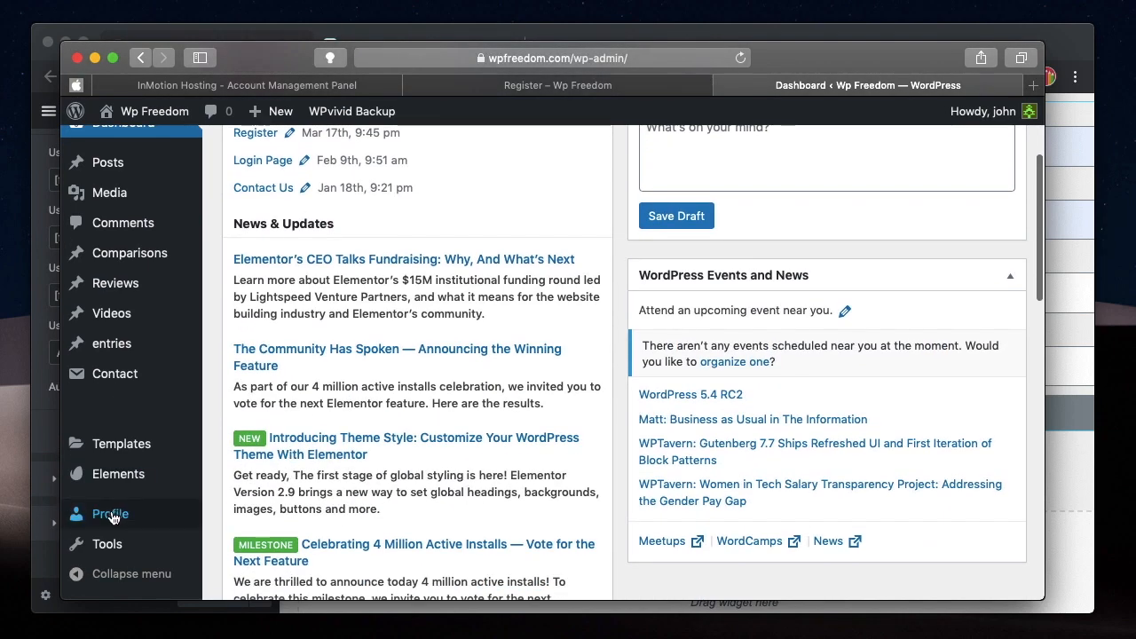
{"action": "left_click", "coordinate": [110, 516]}
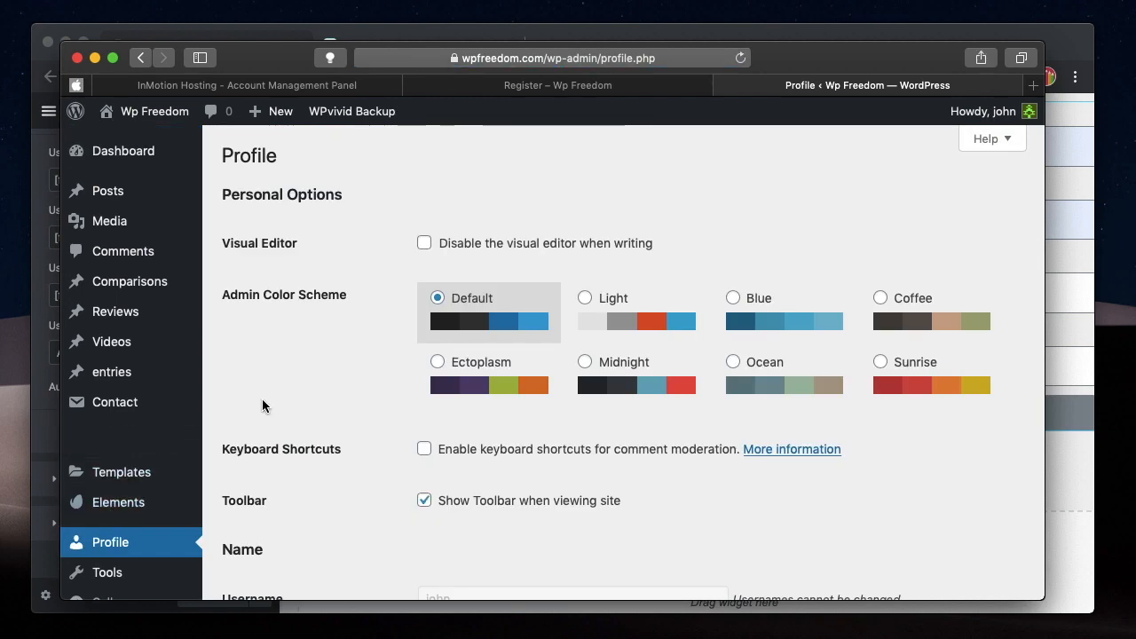
{"action": "scroll", "coordinate": [293, 414], "scroll_direction": "down", "scroll_amount": 10}
{"action": "scroll", "coordinate": [296, 421], "scroll_direction": "up", "scroll_amount": 1}
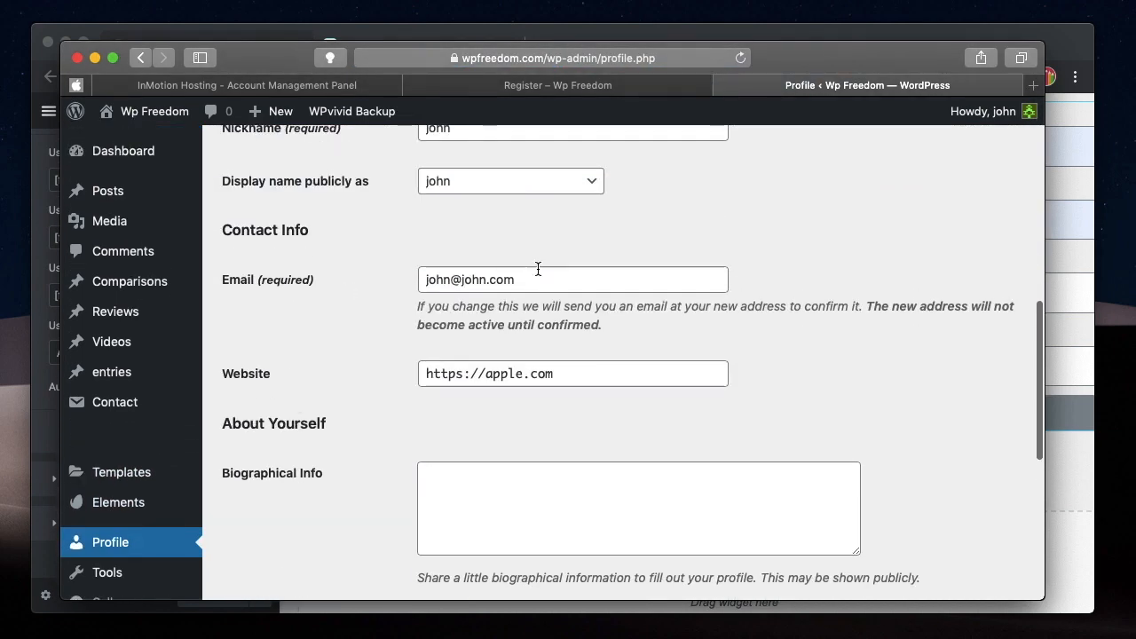
{"action": "left_click", "coordinate": [560, 376]}
{"action": "key", "text": "super+a"}
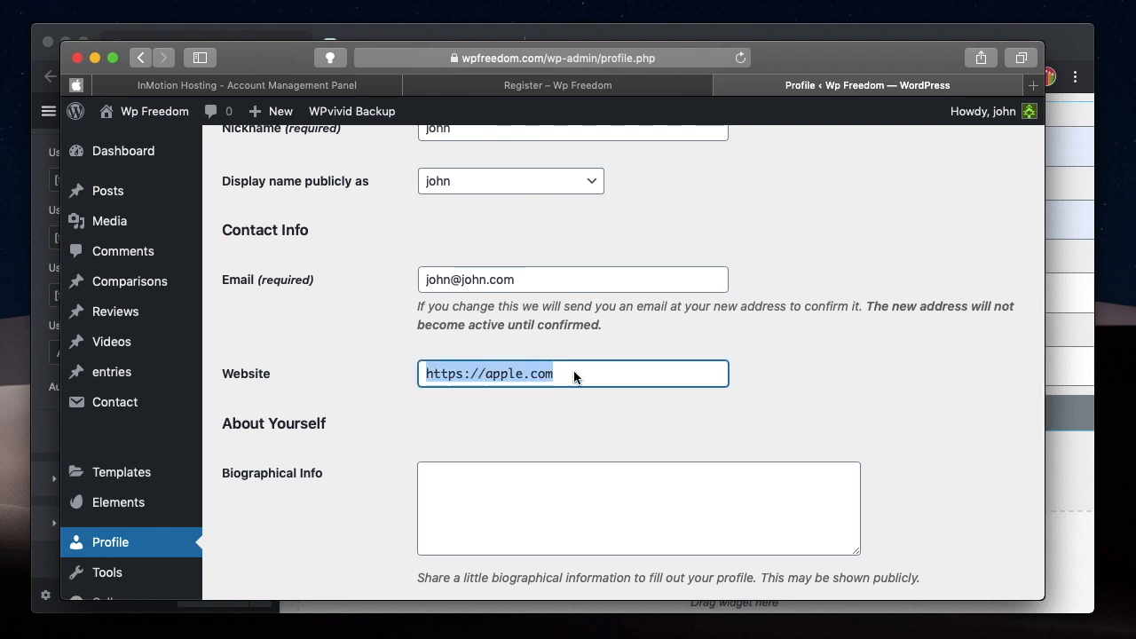
{"action": "left_click", "coordinate": [789, 240]}
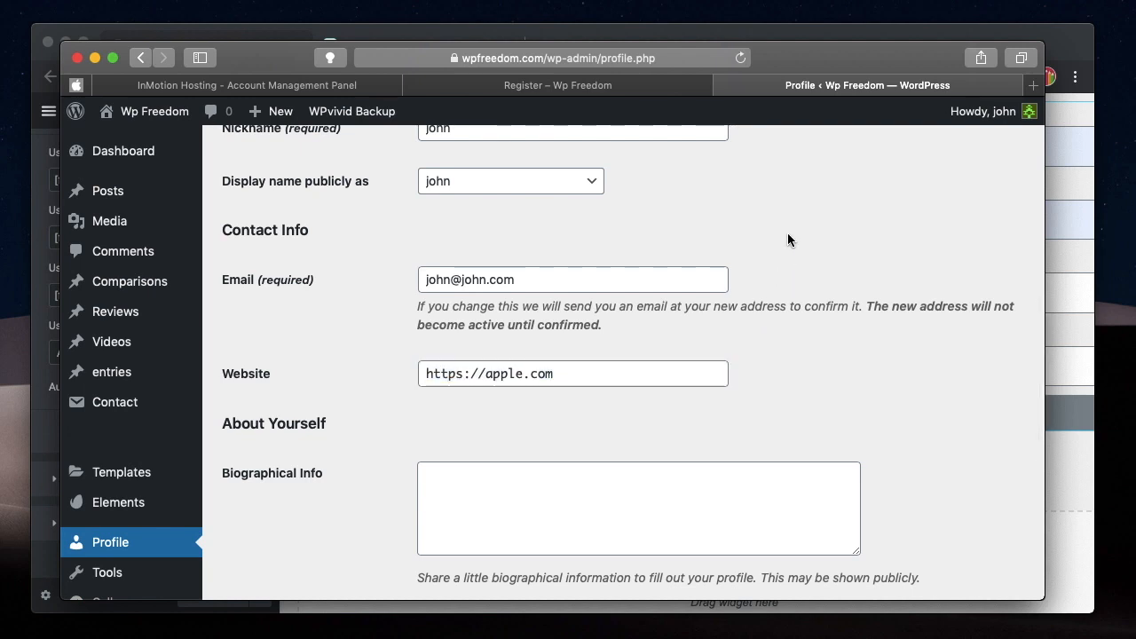
{"action": "scroll", "coordinate": [325, 309], "scroll_direction": "up", "scroll_amount": 4}
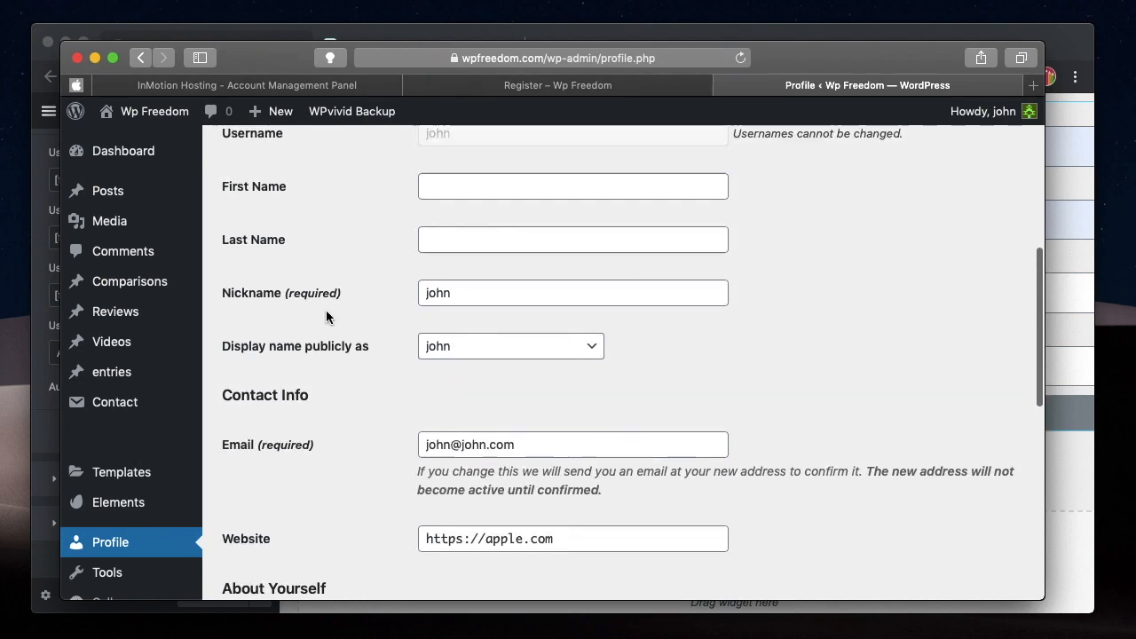
{"action": "scroll", "coordinate": [326, 317], "scroll_direction": "up", "scroll_amount": 5}
{"action": "scroll", "coordinate": [325, 317], "scroll_direction": "down", "scroll_amount": 2}
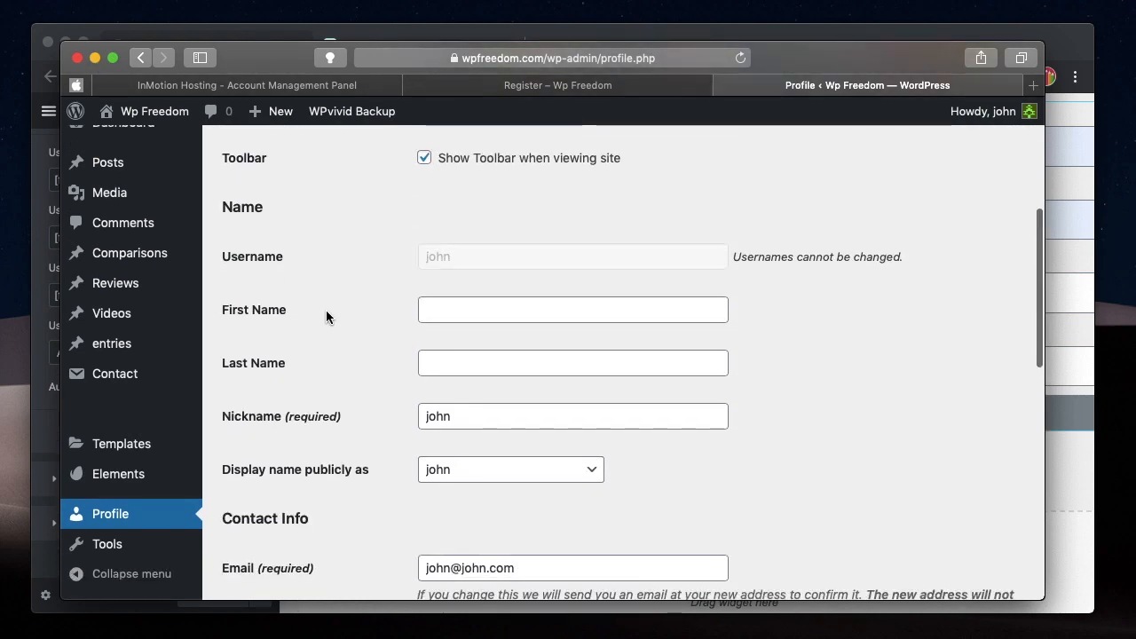
{"action": "scroll", "coordinate": [342, 298], "scroll_direction": "down", "scroll_amount": 6}
{"action": "scroll", "coordinate": [355, 279], "scroll_direction": "up", "scroll_amount": 5}
{"action": "scroll", "coordinate": [358, 343], "scroll_direction": "up", "scroll_amount": 8}
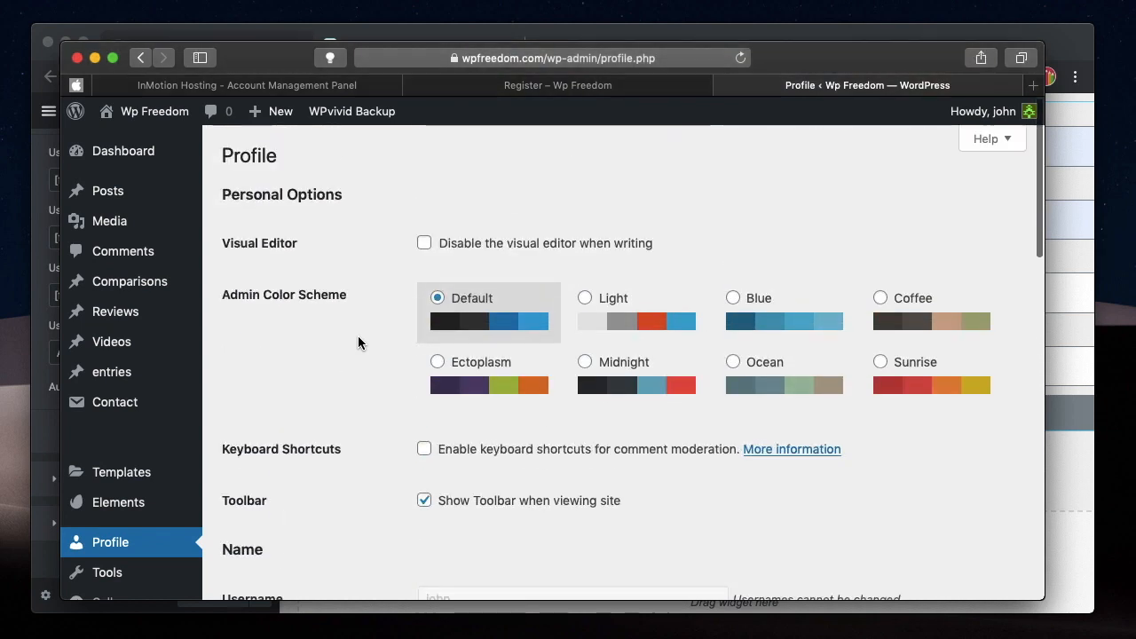
Return to the Register page in the Elementor editor in Chrome.
{"action": "left_click", "coordinate": [592, 89]}
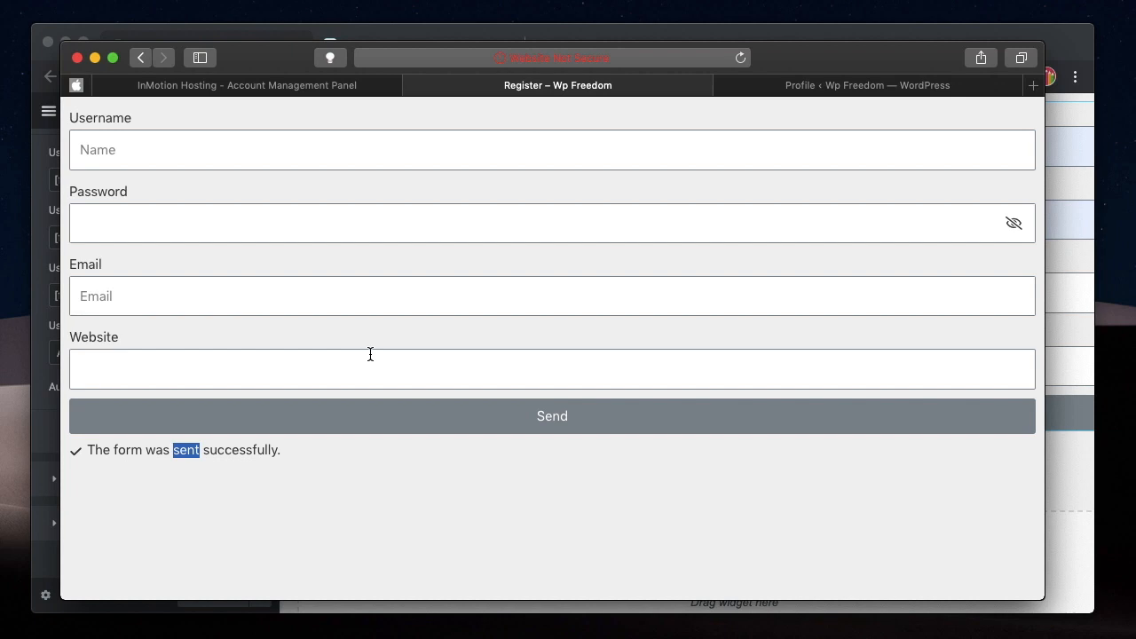
{"action": "left_click", "coordinate": [95, 58]}
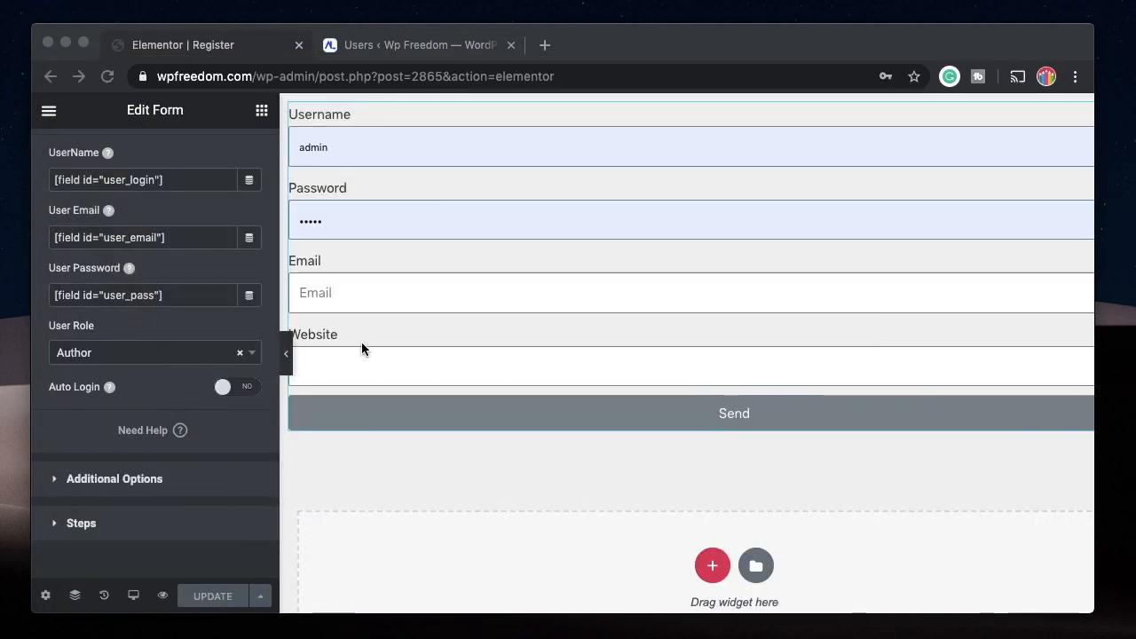
{"action": "left_click", "coordinate": [262, 110]}
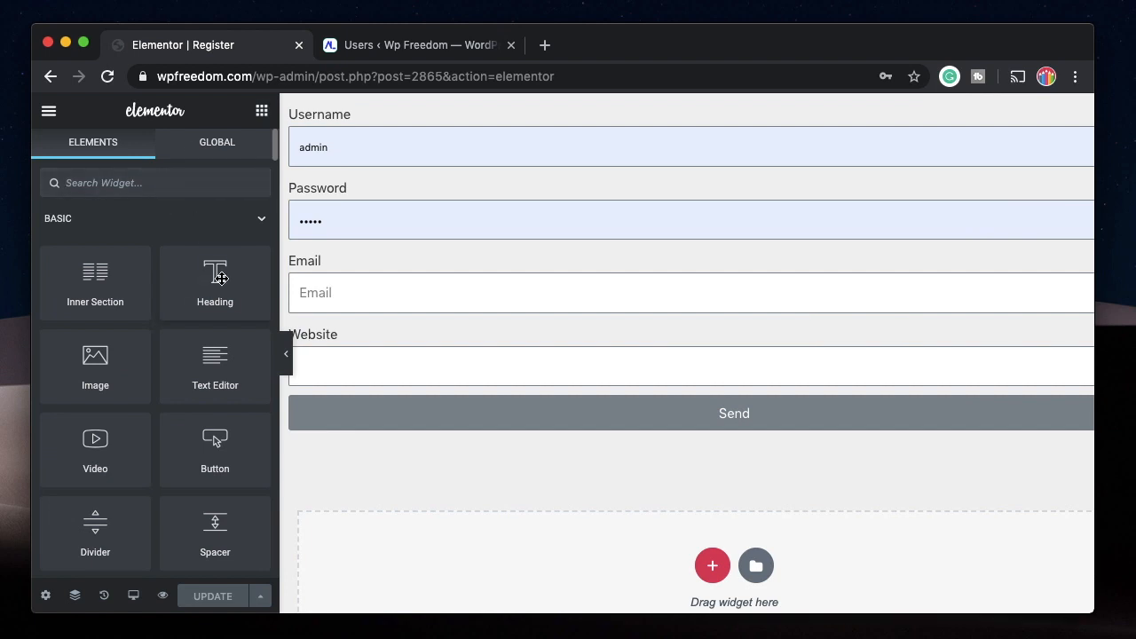
{"action": "left_click_drag", "start_coordinate": [221, 278], "coordinate": [382, 104]}
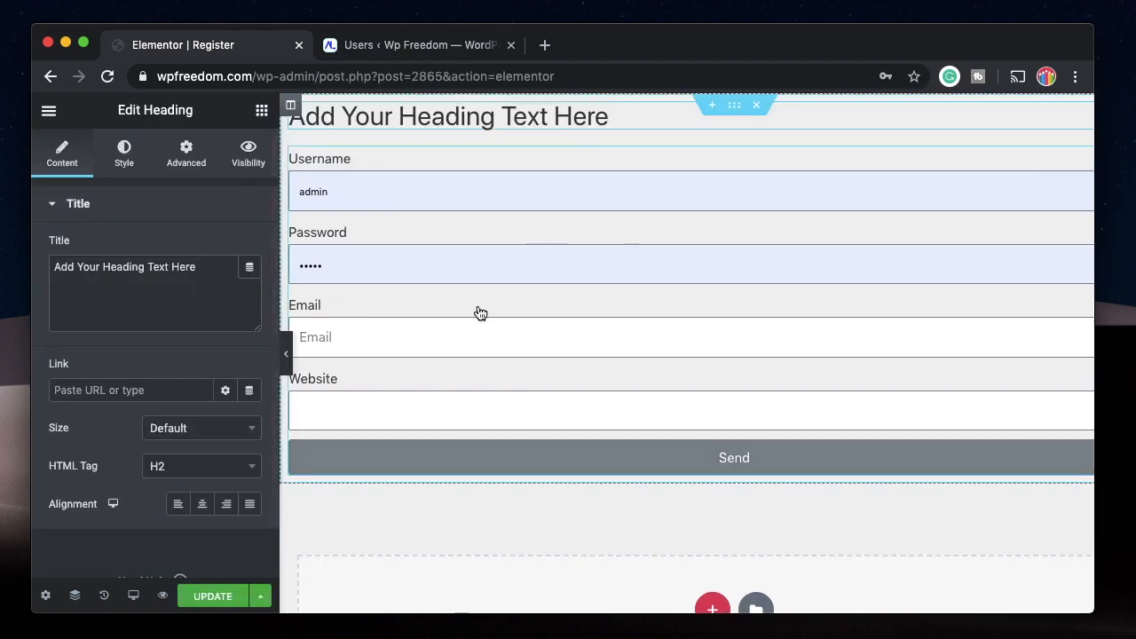
{"action": "triple_click", "coordinate": [204, 263]}
{"action": "key", "text": "BackSpace"}
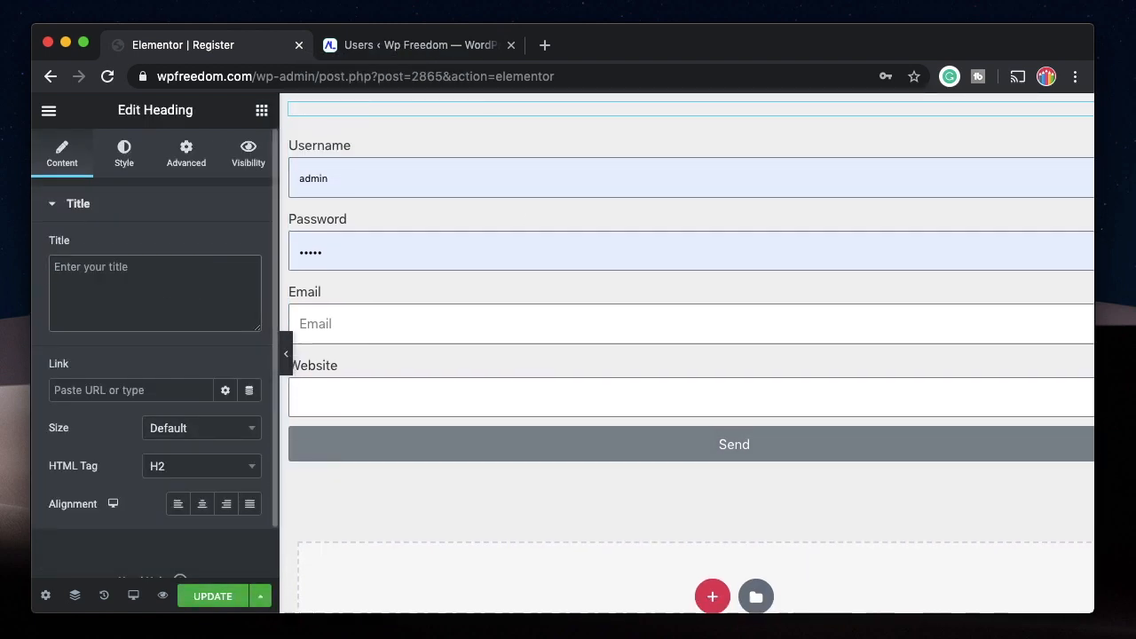
{"action": "right_click", "coordinate": [568, 118]}
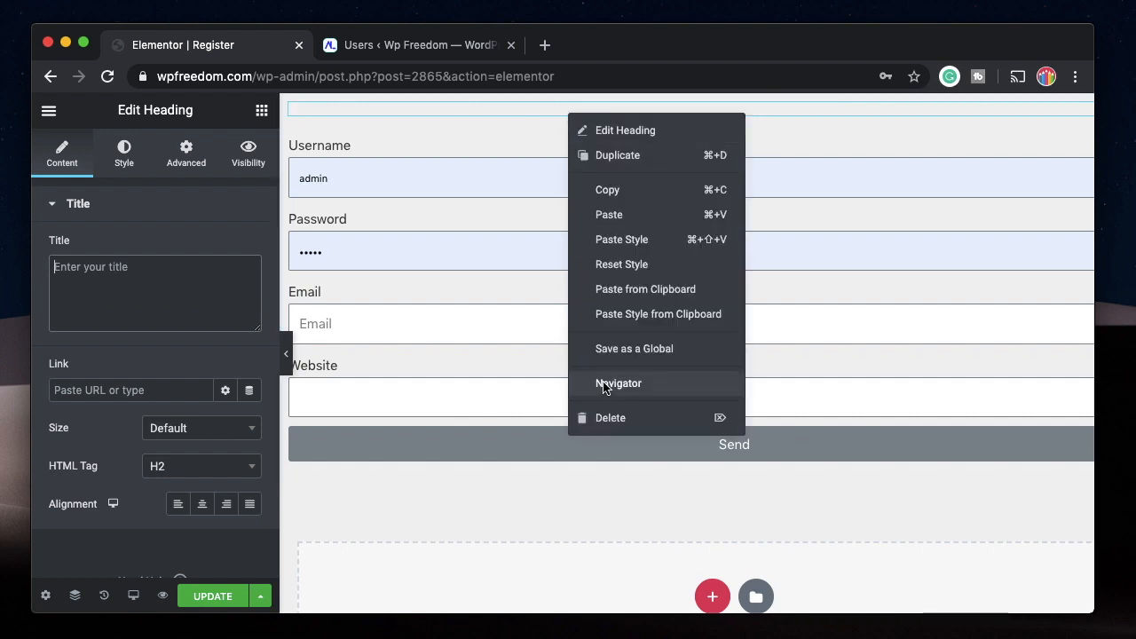
{"action": "left_click", "coordinate": [586, 417]}
Add a second column to the form's section and move the form into the new column.
{"action": "right_click", "coordinate": [291, 105]}
{"action": "left_click", "coordinate": [364, 178]}
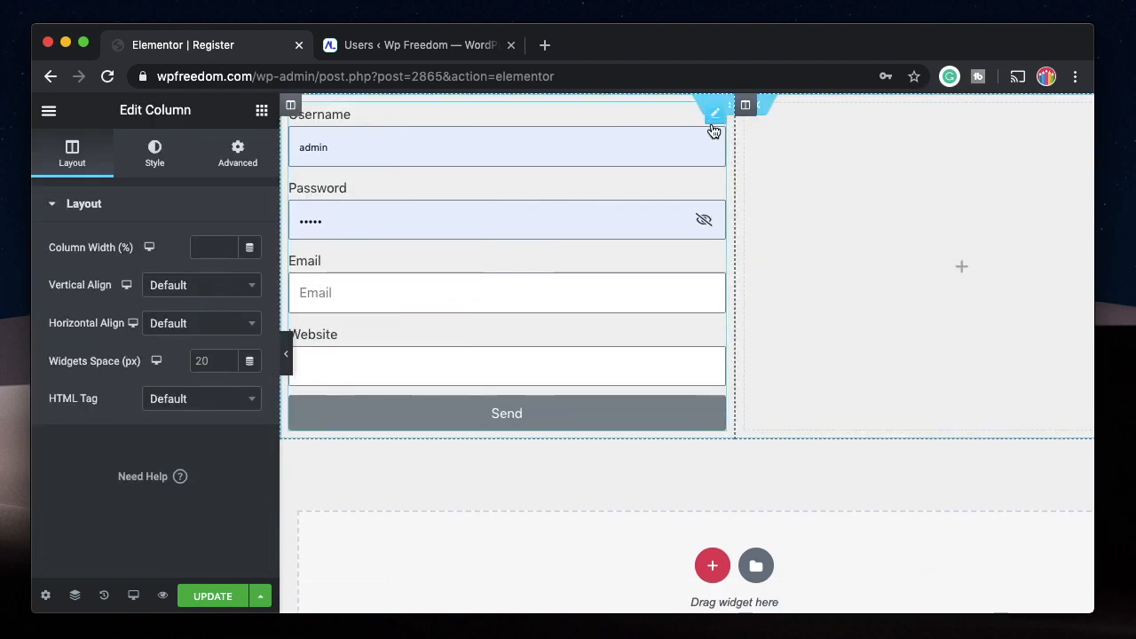
{"action": "left_click_drag", "start_coordinate": [715, 114], "coordinate": [911, 127]}
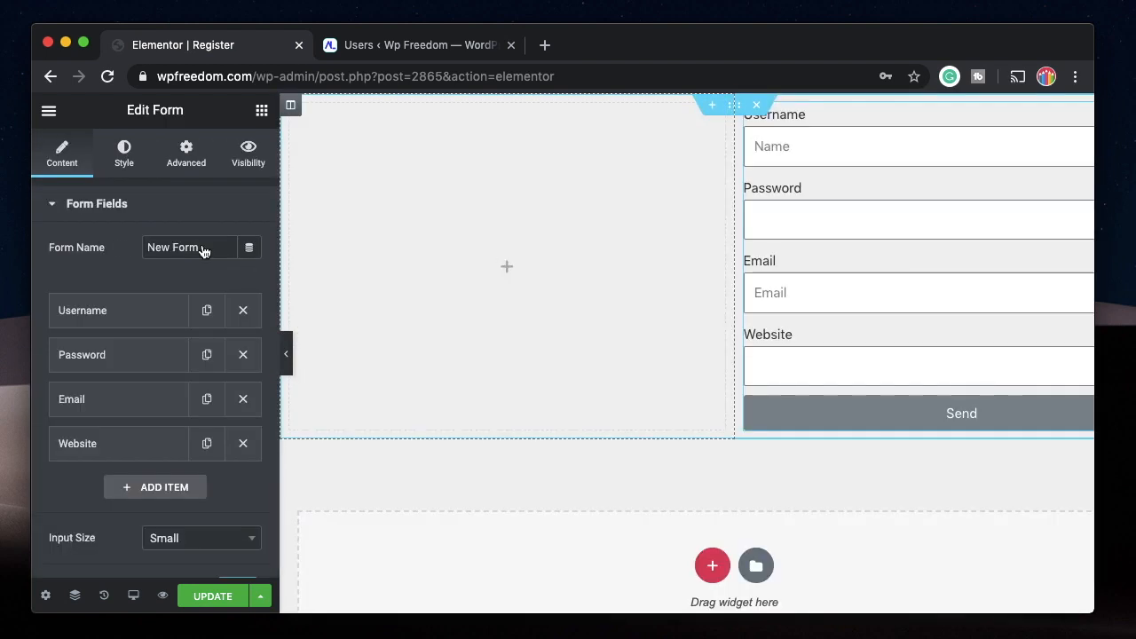
Add an Image widget with the DS logo to the empty left column and centre it.
{"action": "left_click", "coordinate": [262, 110]}
{"action": "left_click_drag", "start_coordinate": [94, 367], "coordinate": [497, 294]}
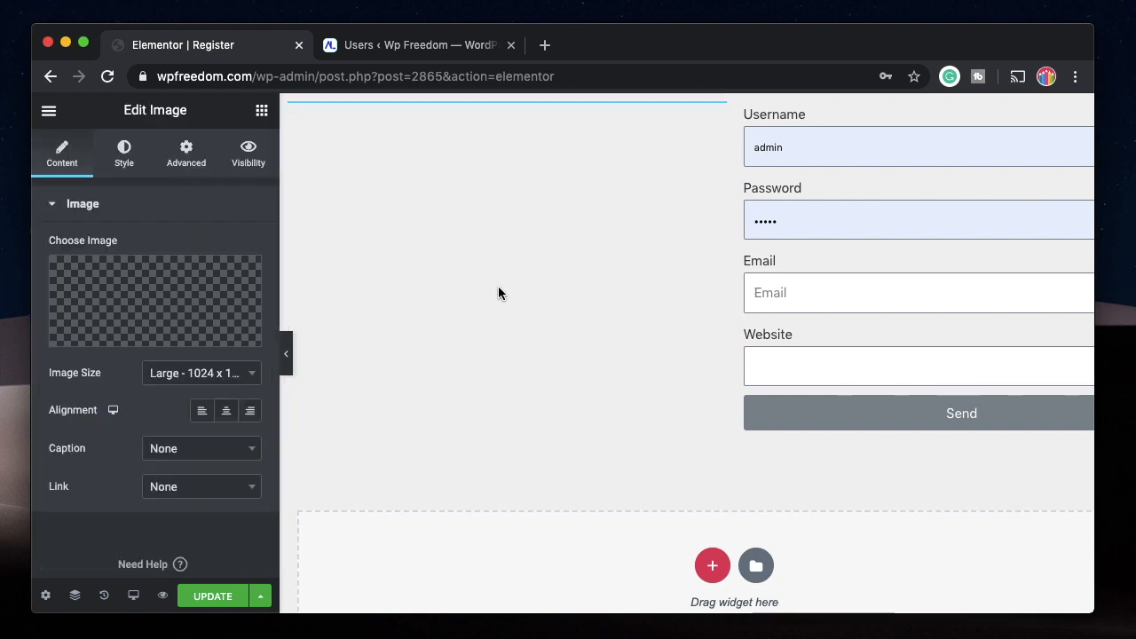
{"action": "left_click", "coordinate": [288, 360]}
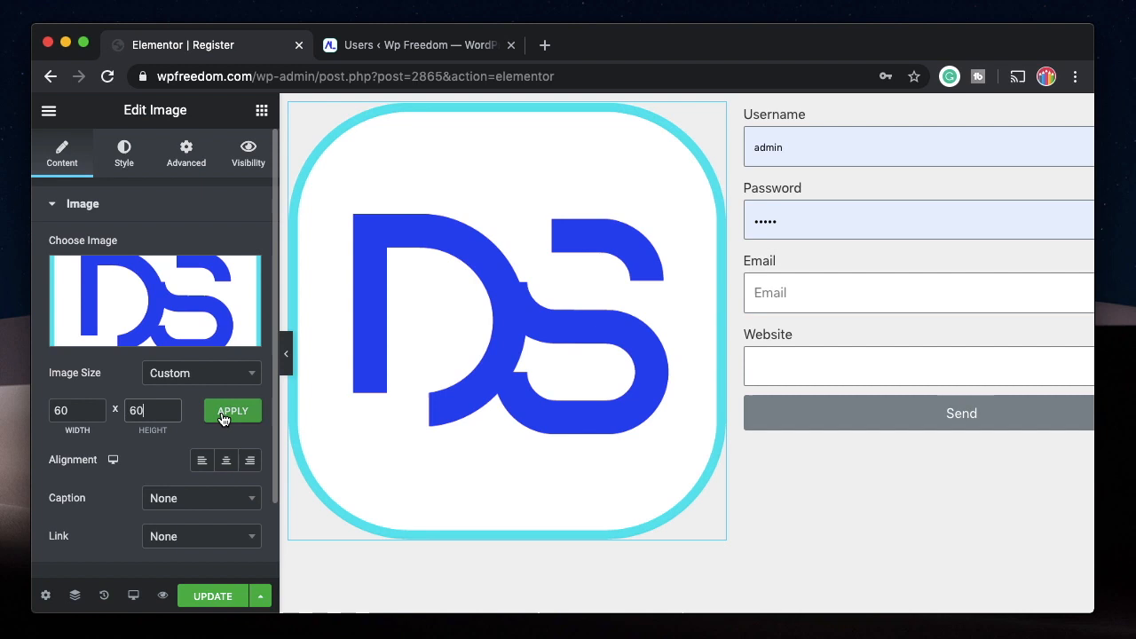
{"action": "left_click", "coordinate": [223, 419]}
Add the centred heading "Register Your Account" below the logo and set the column's vertical alignment to Middle.
{"action": "left_click", "coordinate": [504, 250]}
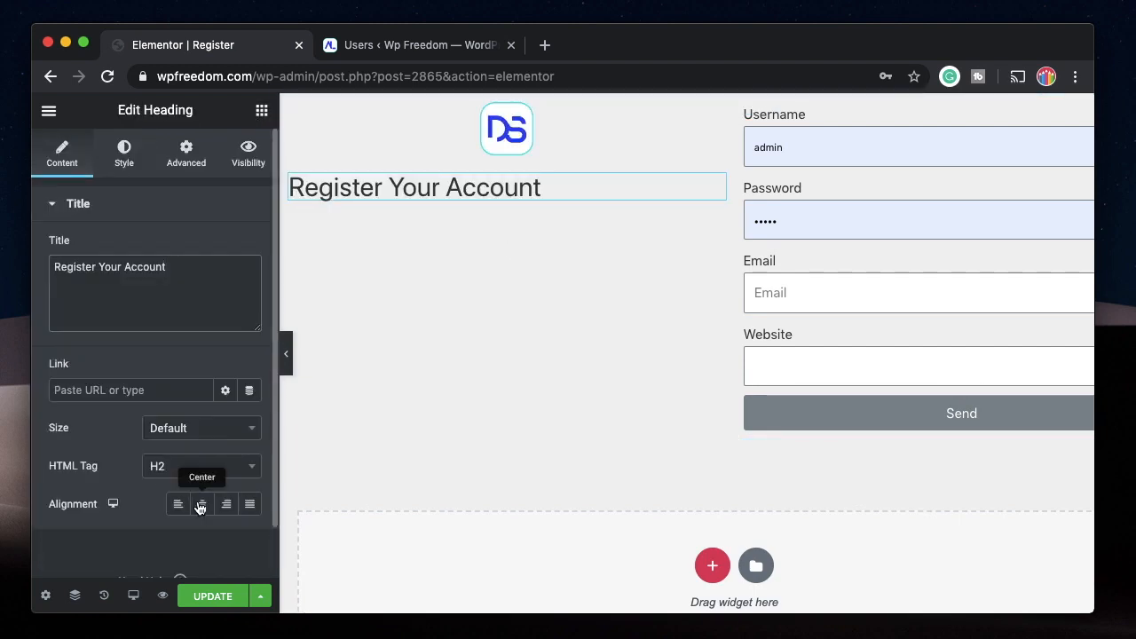
{"action": "left_click", "coordinate": [202, 504]}
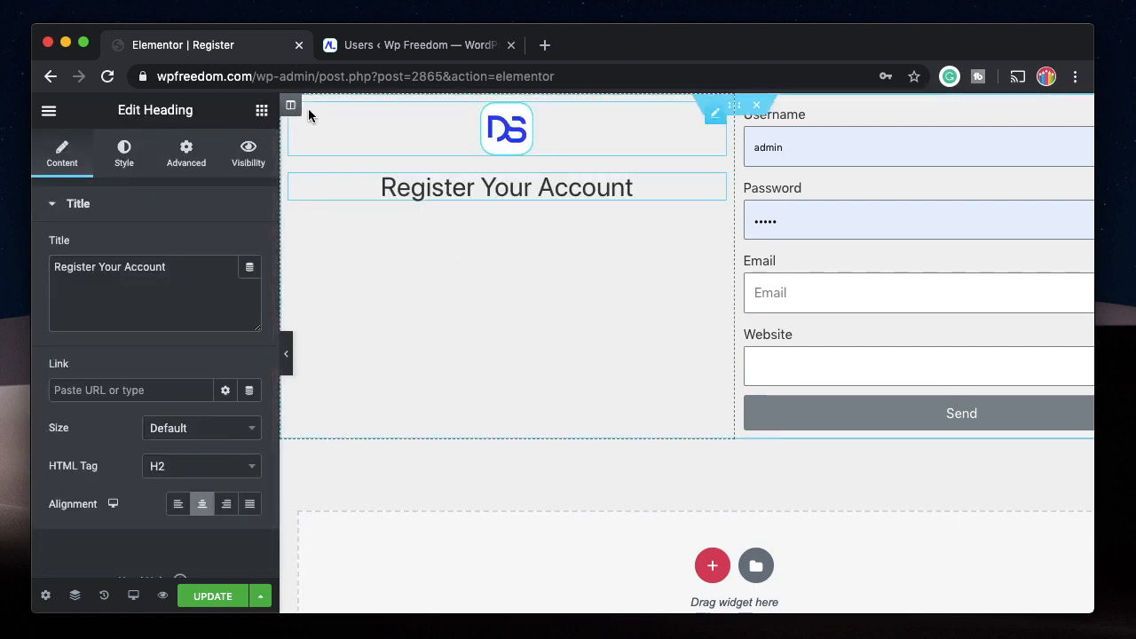
{"action": "left_click", "coordinate": [291, 106]}
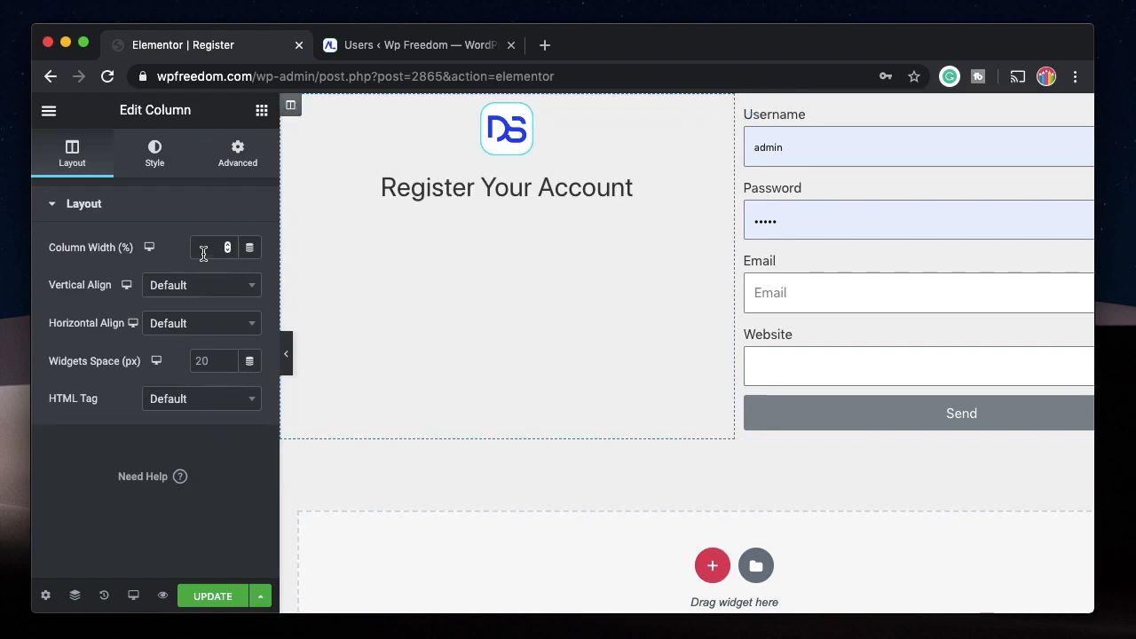
{"action": "left_click", "coordinate": [213, 286]}
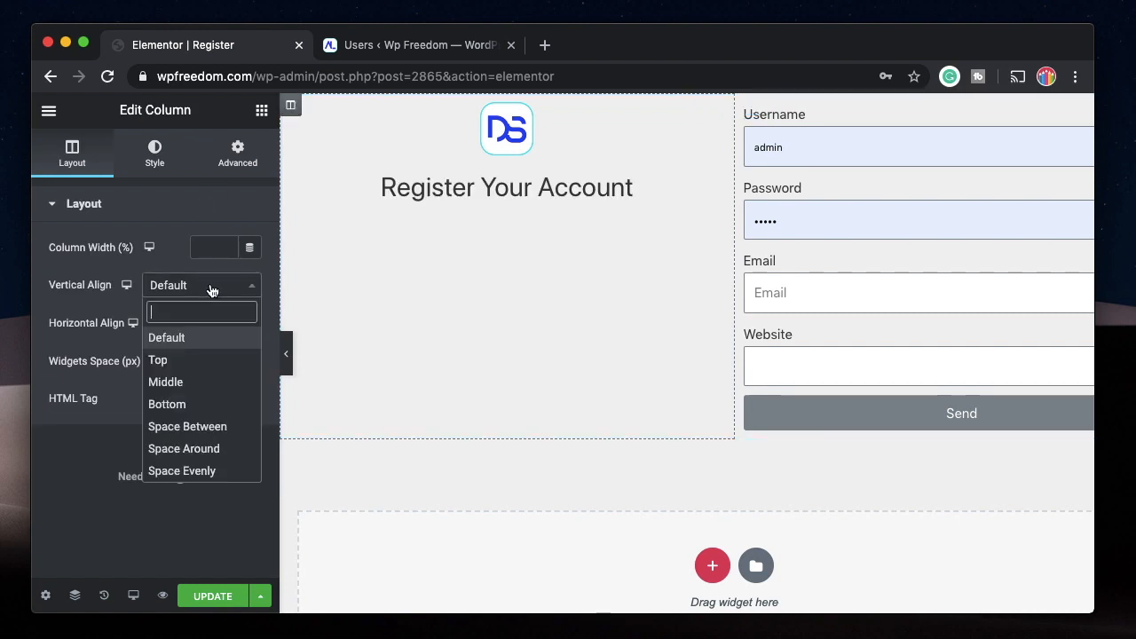
{"action": "left_click", "coordinate": [168, 382]}
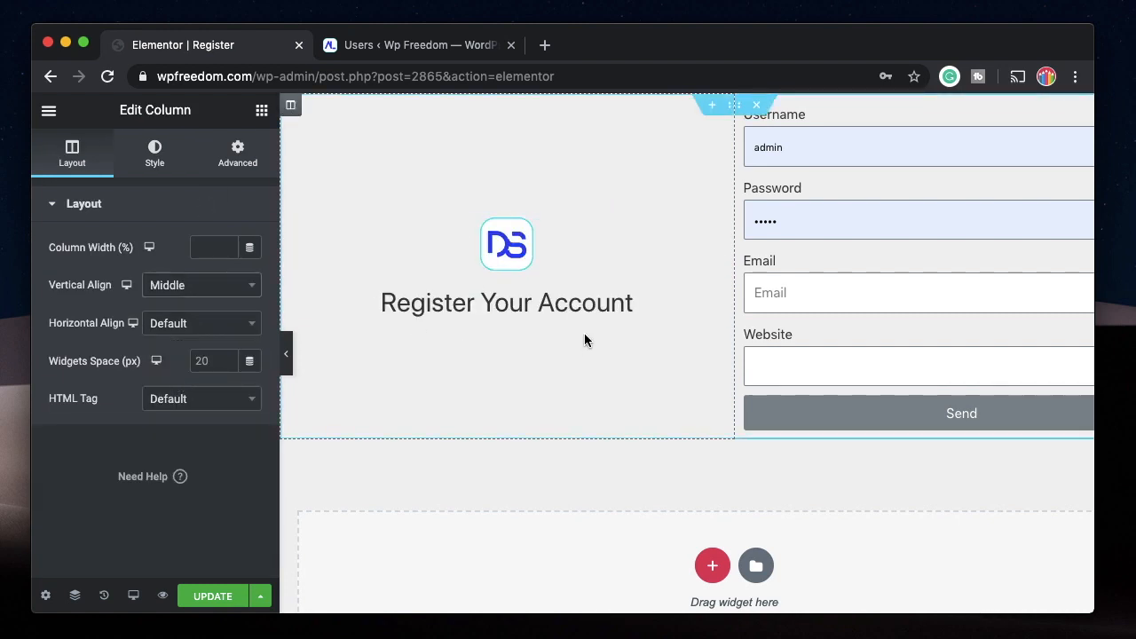
Give the two-column section a linear gradient background from light cyan to blue.
{"action": "left_click", "coordinate": [734, 105]}
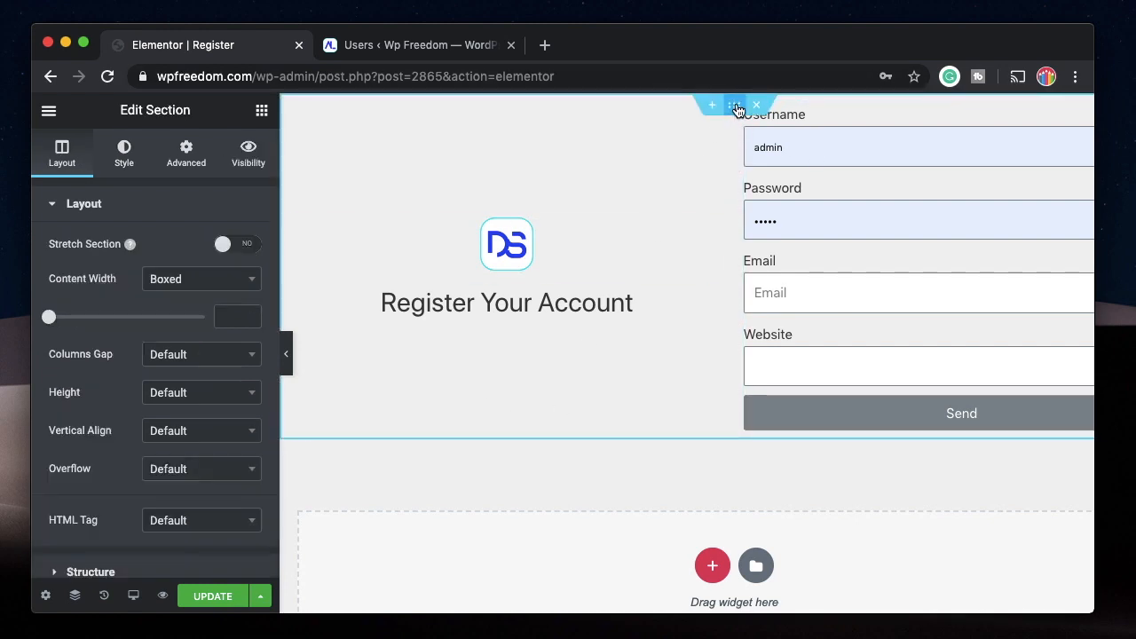
{"action": "left_click", "coordinate": [124, 153]}
{"action": "left_click", "coordinate": [202, 286]}
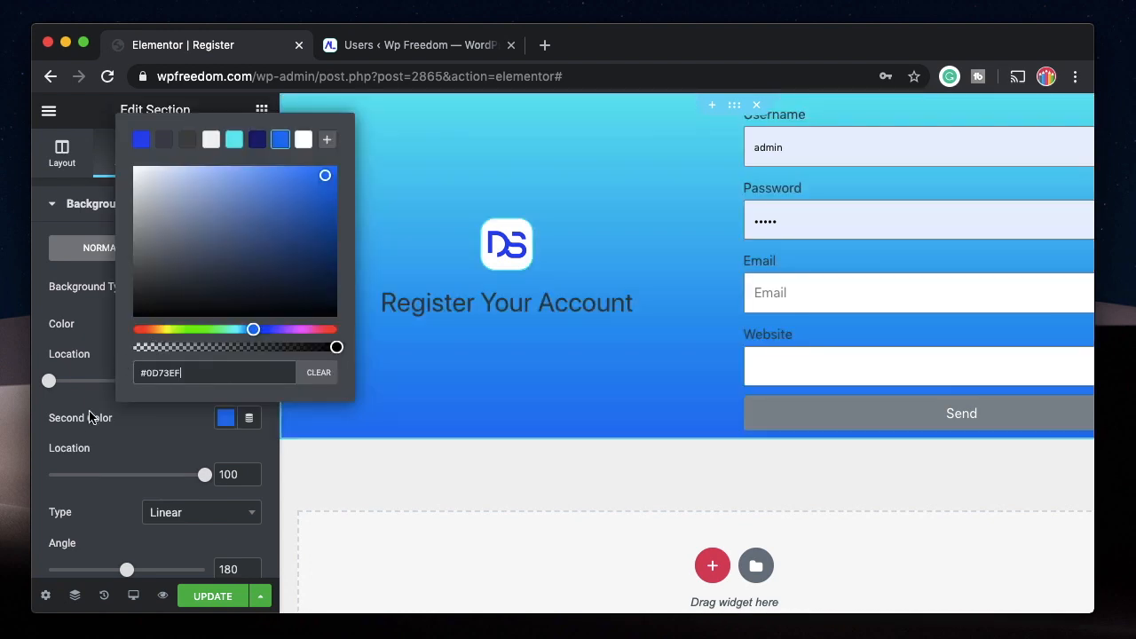
{"action": "left_click", "coordinate": [701, 363]}
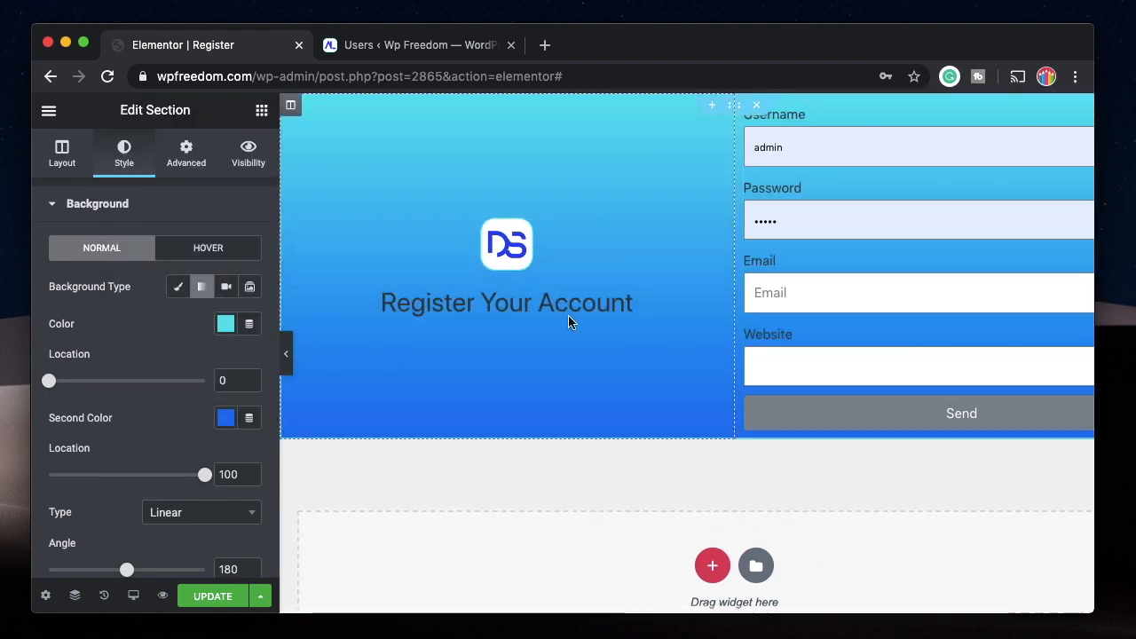
Update the page, switch to Safari and reload the live Register page to check the gradient design.
{"action": "left_click", "coordinate": [213, 596]}
{"action": "left_click", "coordinate": [343, 632]}
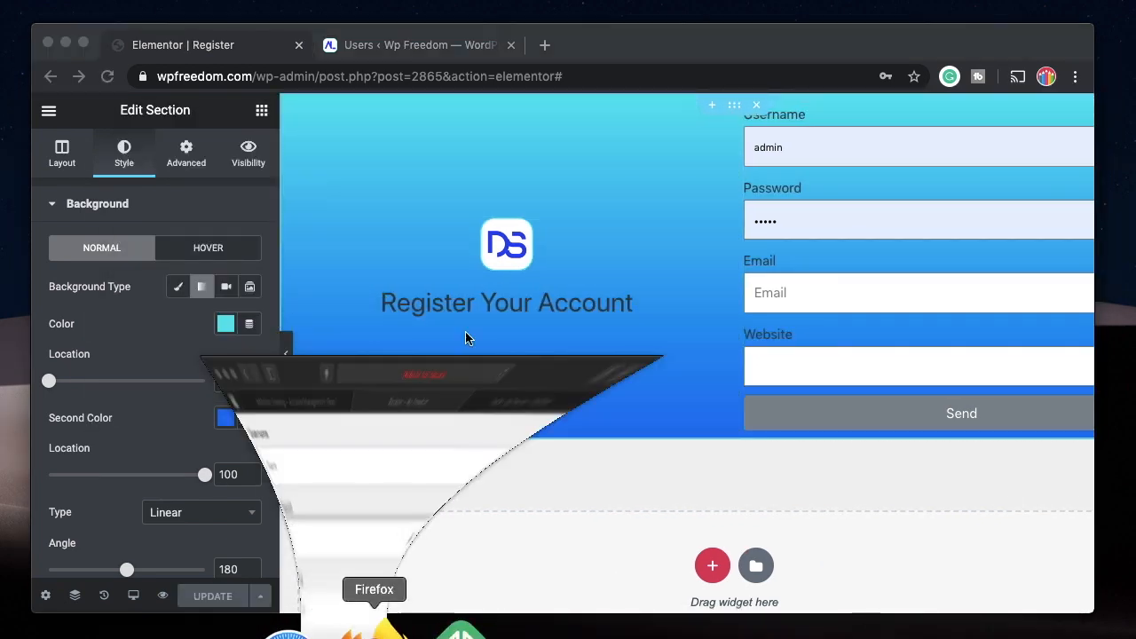
{"action": "left_click", "coordinate": [742, 58]}
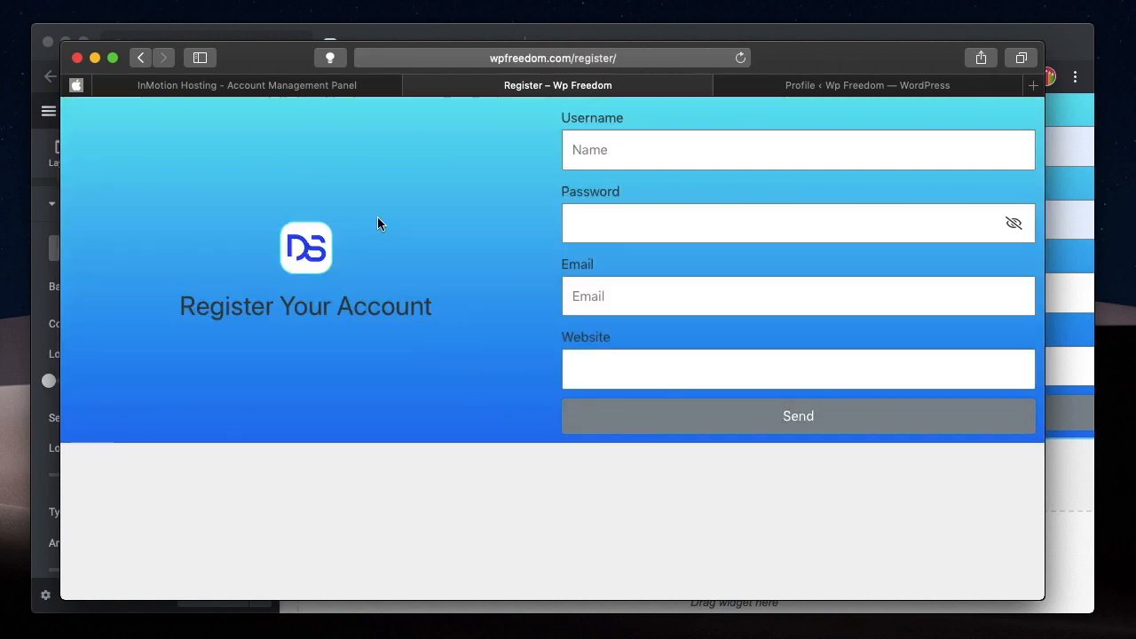
Return to the Elementor editor in Chrome and set the section's height to Fit To Screen.
{"action": "left_click", "coordinate": [80, 29]}
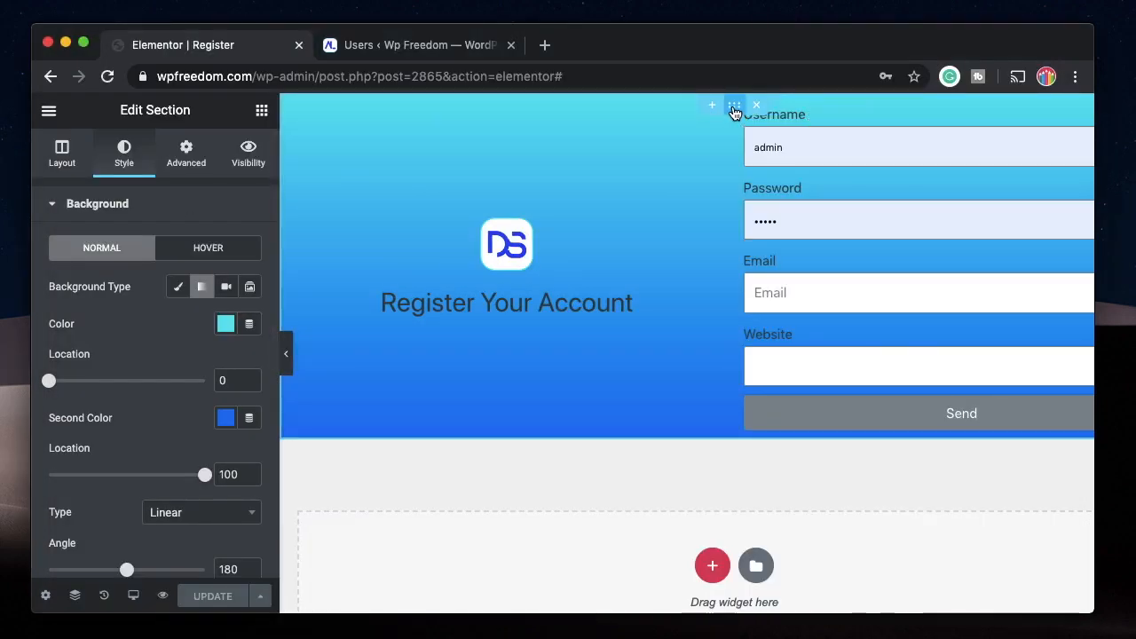
{"action": "left_click", "coordinate": [64, 162]}
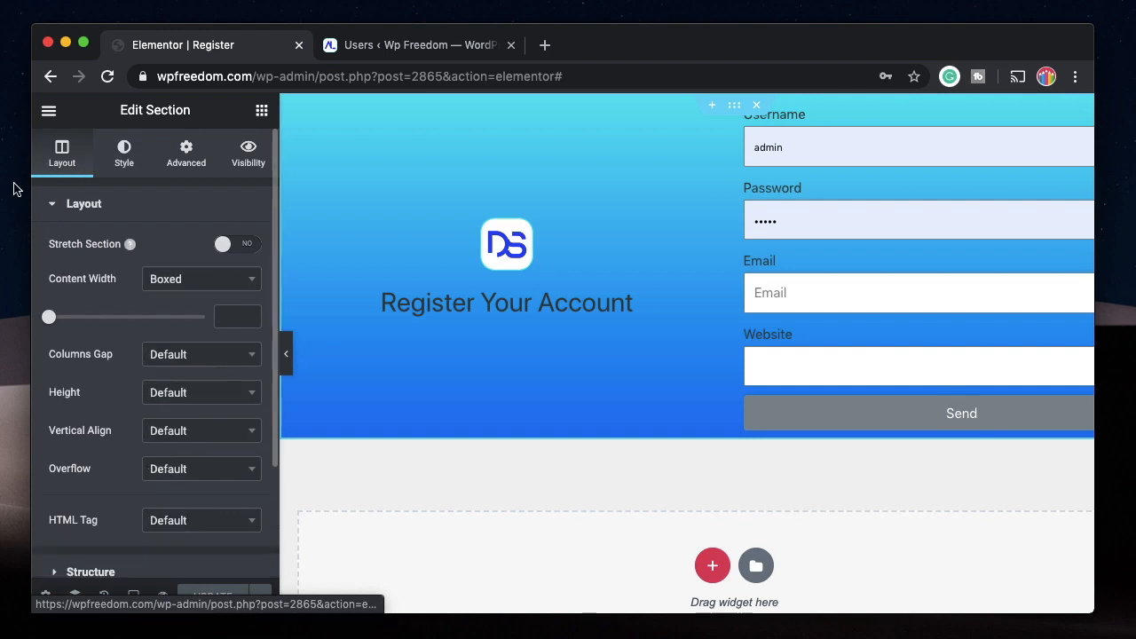
{"action": "scroll", "coordinate": [89, 377], "scroll_direction": "down", "scroll_amount": 1}
{"action": "left_click", "coordinate": [184, 347]}
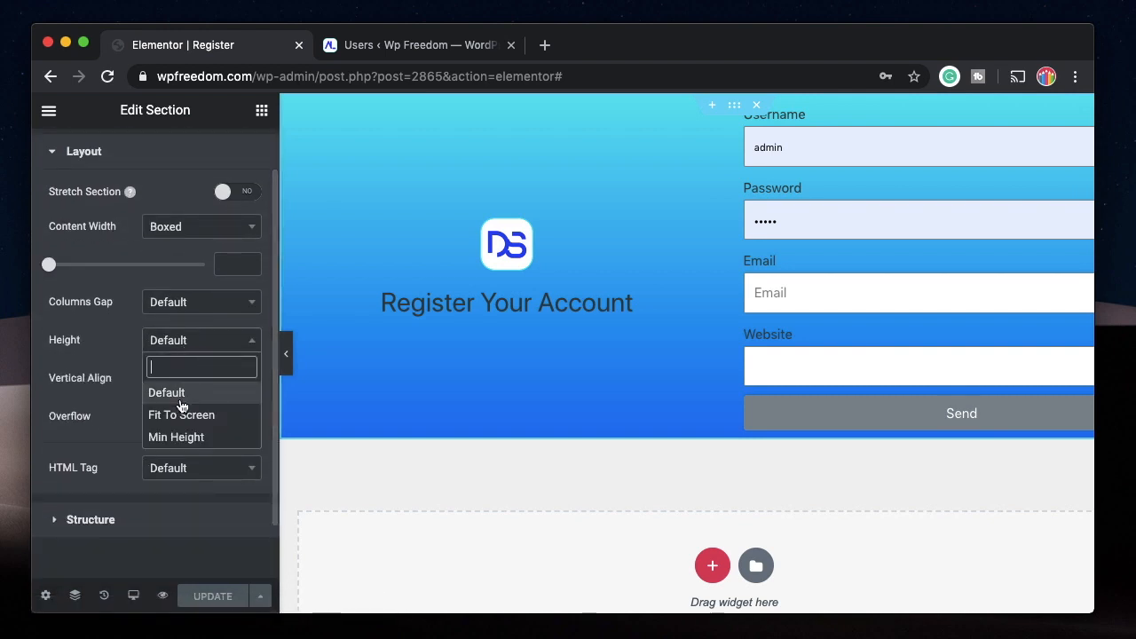
{"action": "left_click", "coordinate": [186, 416]}
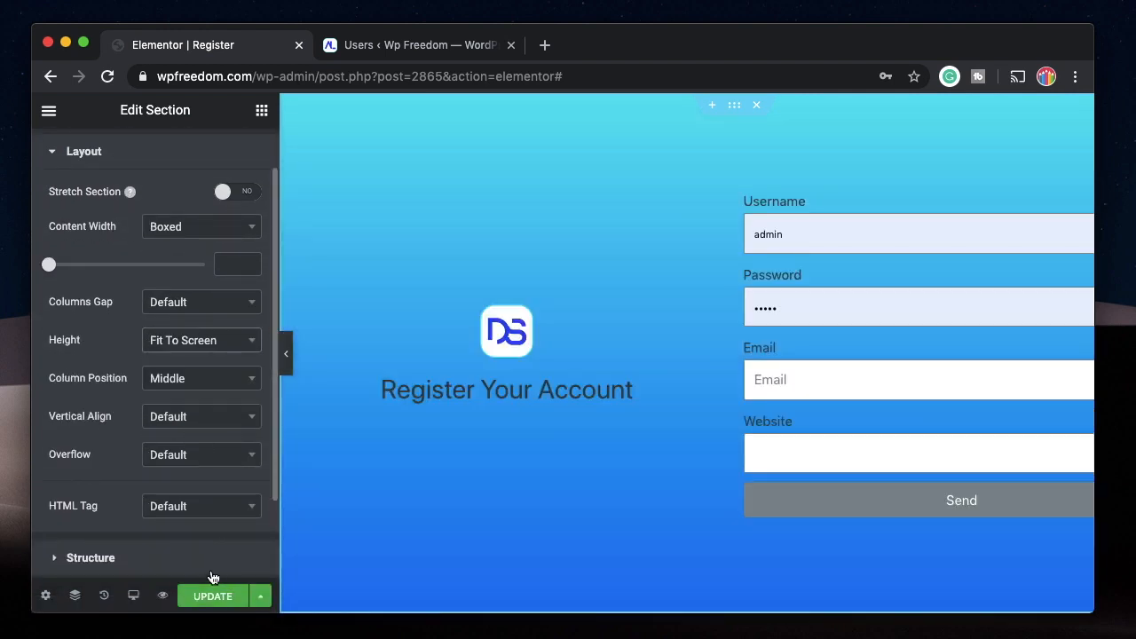
Save the section height change and reload the Register page in Safari to review the full-height layout.
{"action": "left_click", "coordinate": [218, 593]}
{"action": "left_click", "coordinate": [362, 632]}
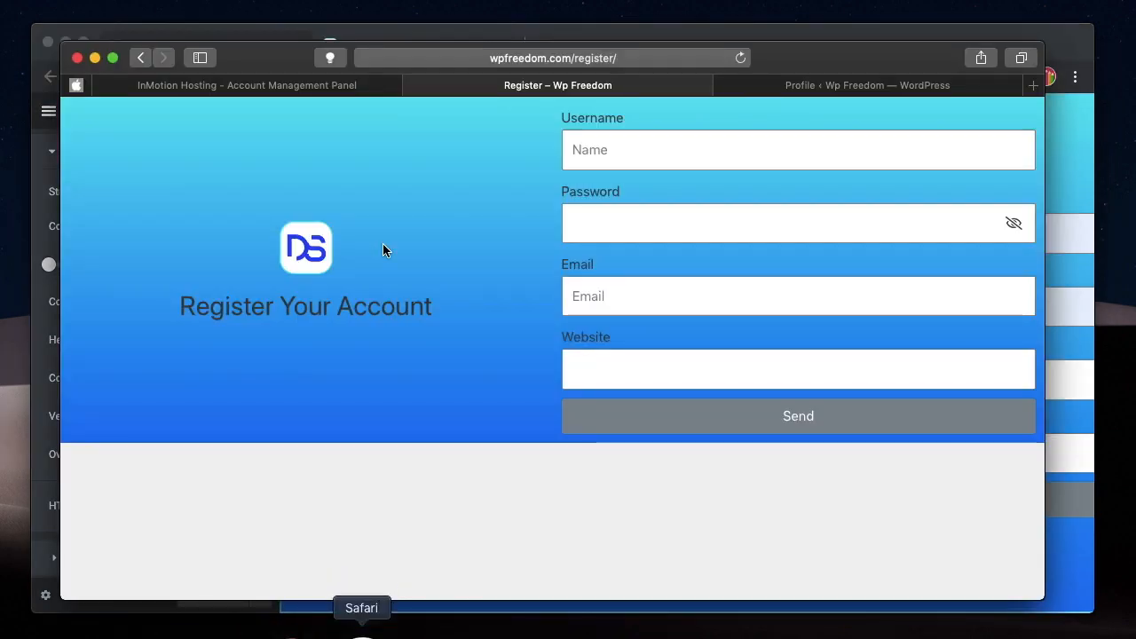
{"action": "left_click", "coordinate": [745, 62]}
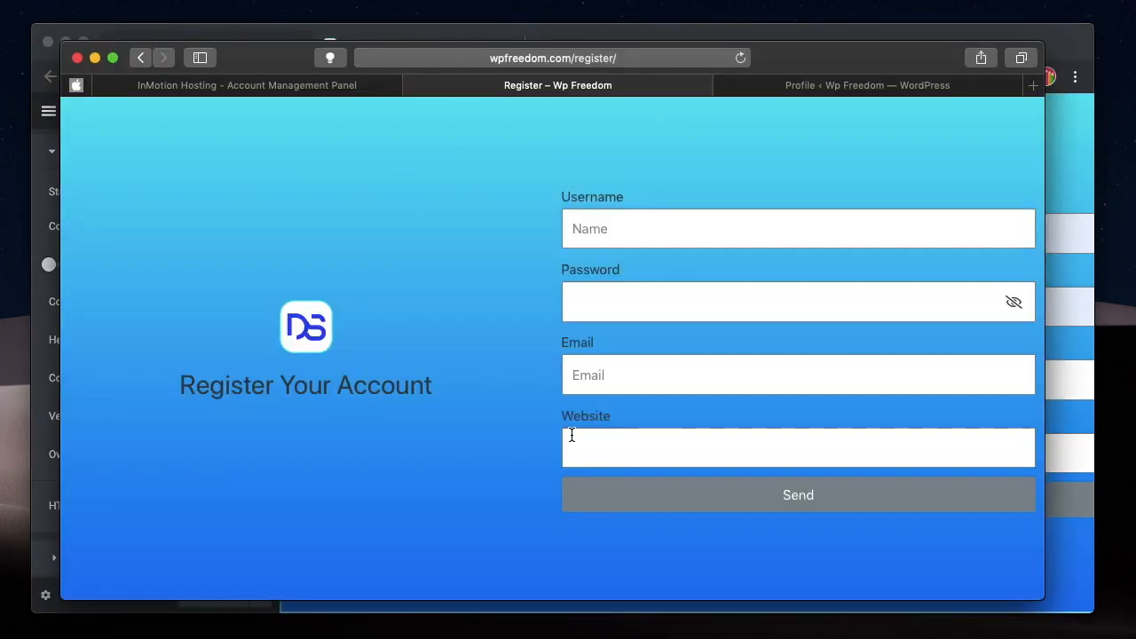
{"action": "left_click_drag", "start_coordinate": [875, 64], "coordinate": [874, 44]}
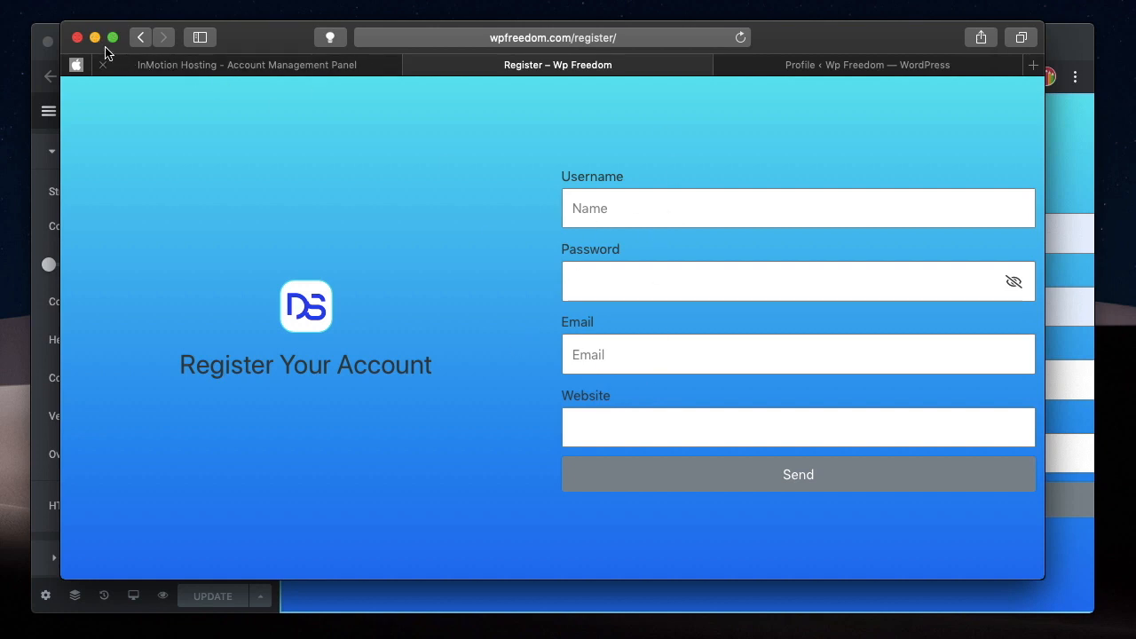
{"action": "left_click", "coordinate": [78, 36]}
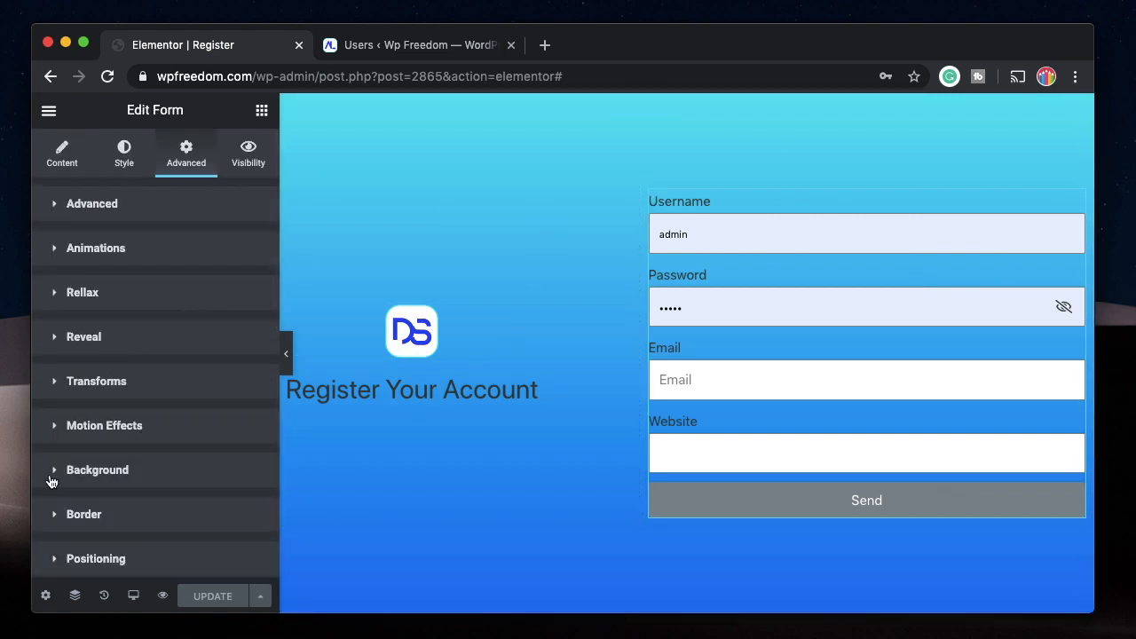
Add a custom CSS rule for "selector form" to the form widget with a width of 70%.
{"action": "scroll", "coordinate": [120, 506], "scroll_direction": "down", "scroll_amount": 6}
{"action": "left_click", "coordinate": [142, 293]}
{"action": "type", "text": "a"}
{"action": "key", "text": "BackSpace"}
{"action": "type", "text": "selector"}
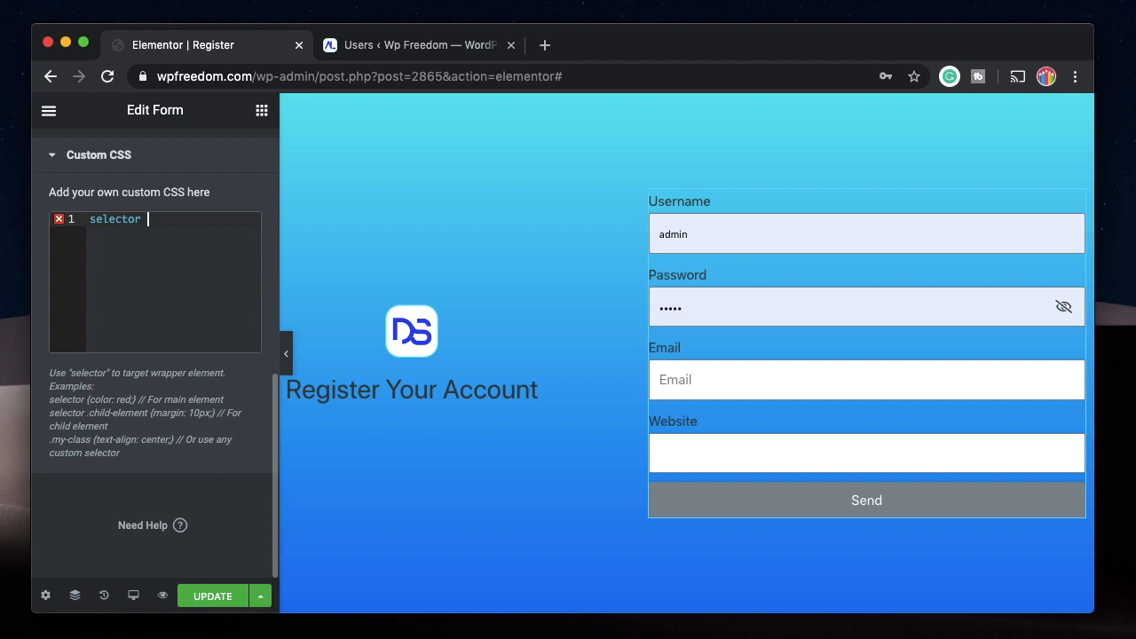
{"action": "type", "text": "form{"}
{"action": "key", "text": "Return"}
{"action": "type", "text": "wi"}
{"action": "key", "text": "Return"}
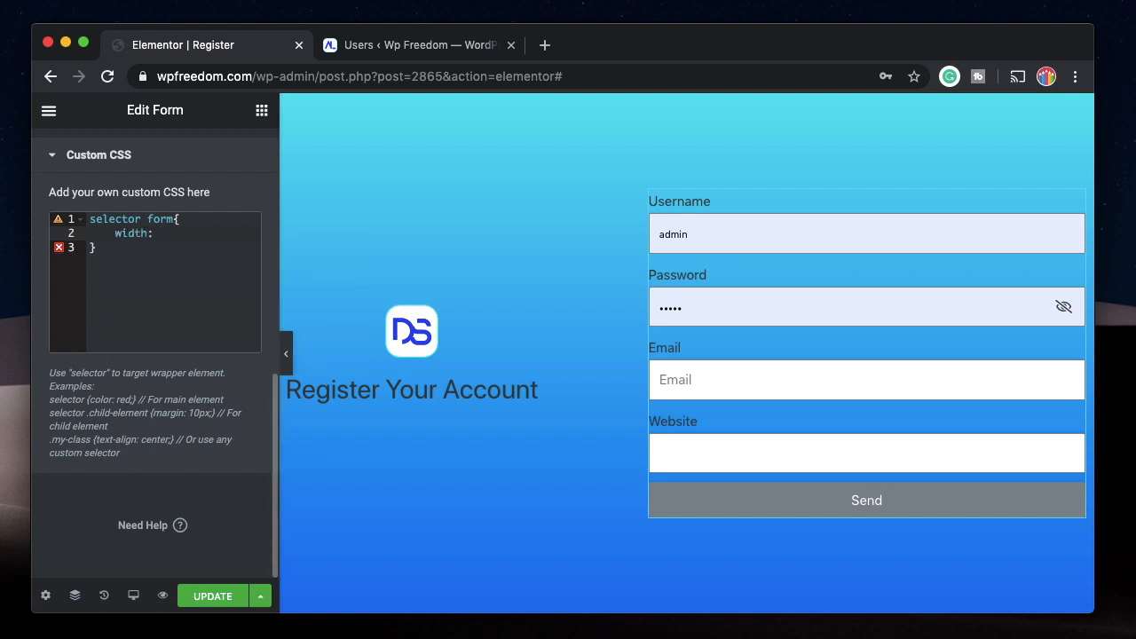
{"action": "type", "text": "70%;"}
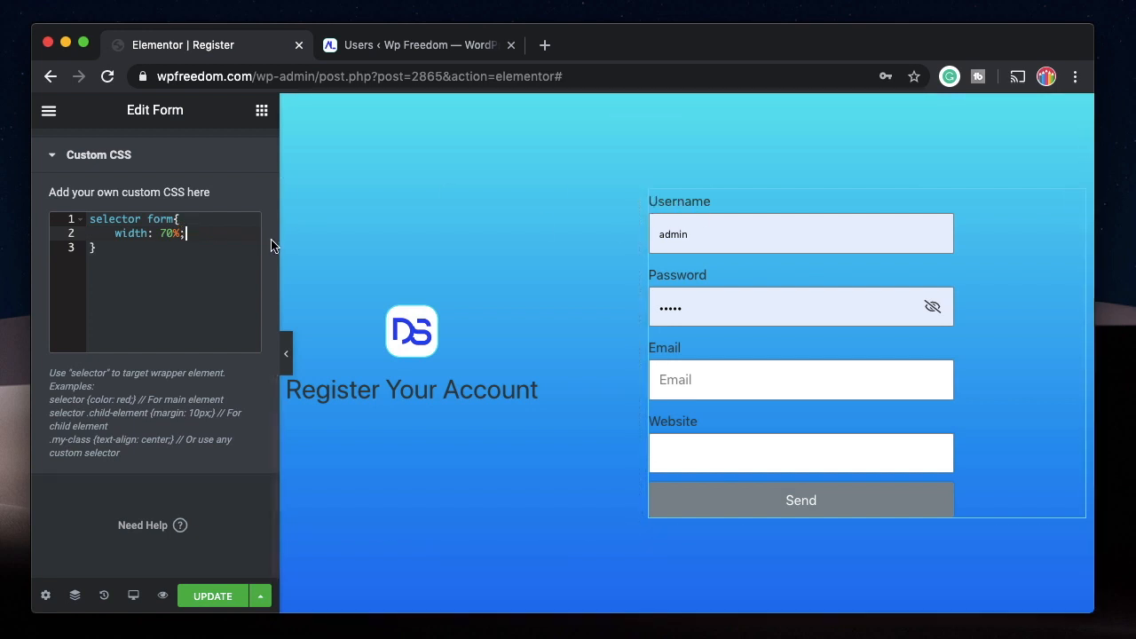
Switch the form's CSS width to viewport units and set it to 30vw.
{"action": "left_click", "coordinate": [179, 233]}
{"action": "key", "text": "Left"}
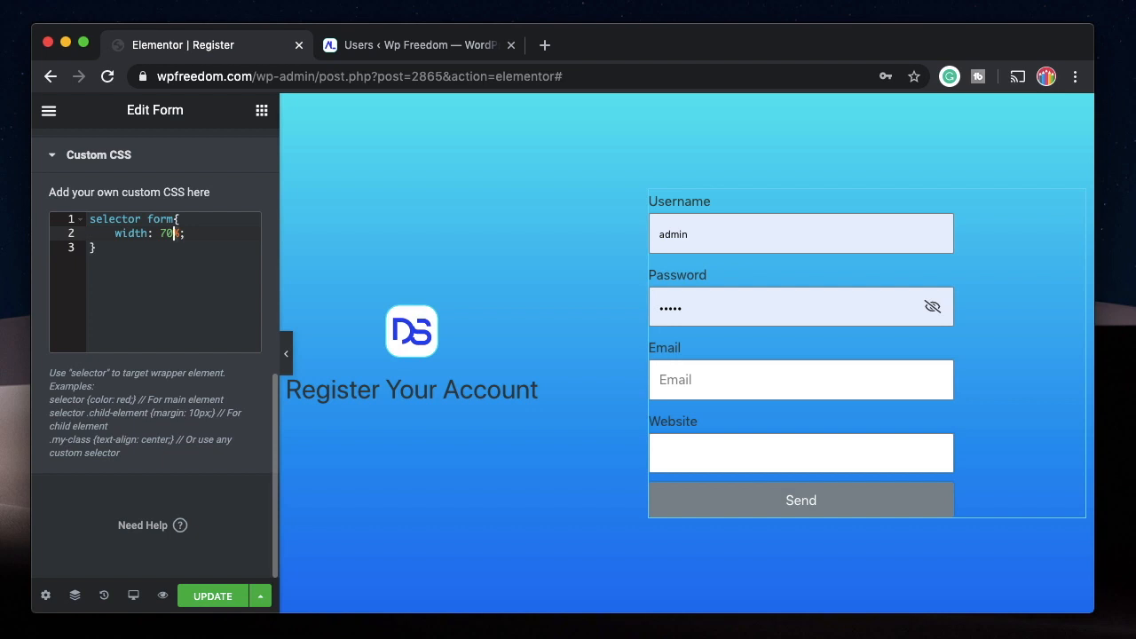
{"action": "key", "text": "Delete"}
{"action": "type", "text": "vw"}
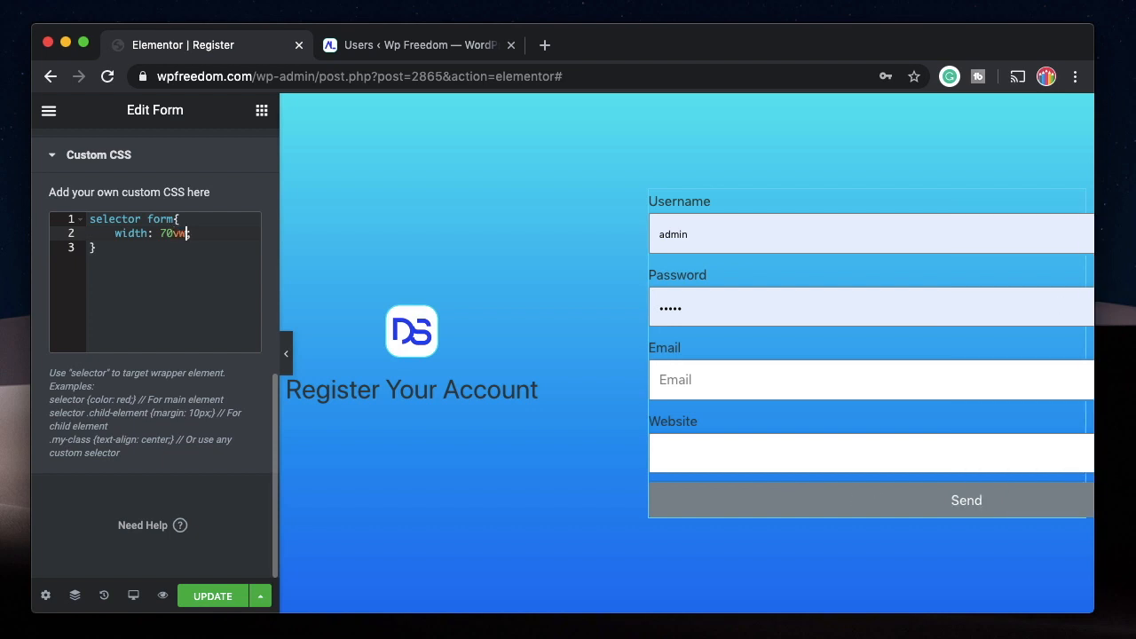
{"action": "left_click", "coordinate": [164, 232]}
{"action": "key", "text": "BackSpace"}
{"action": "type", "text": "3"}
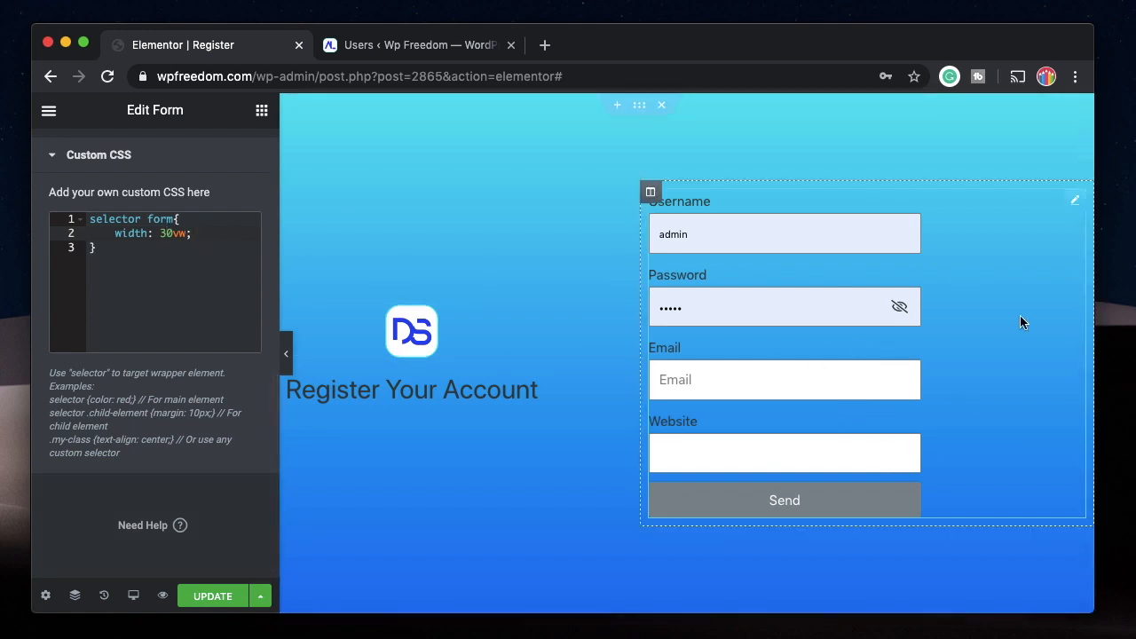
Add "margin-left: 20%;" to the form's custom CSS rule below the width.
{"action": "left_click", "coordinate": [209, 229]}
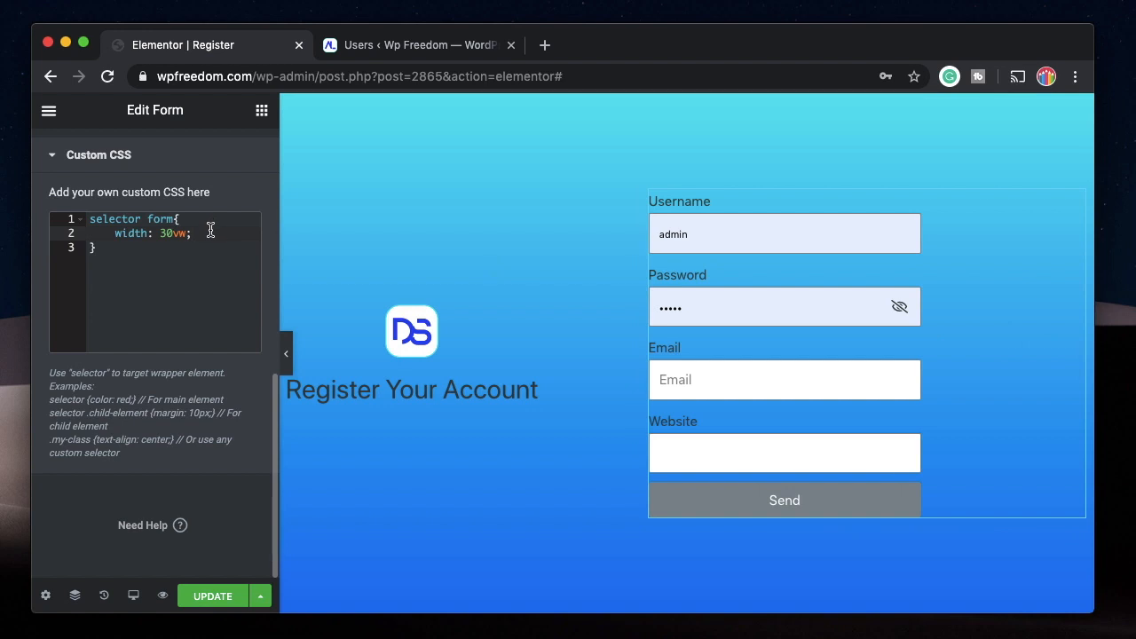
{"action": "key", "text": "Return"}
{"action": "type", "text": "marg"}
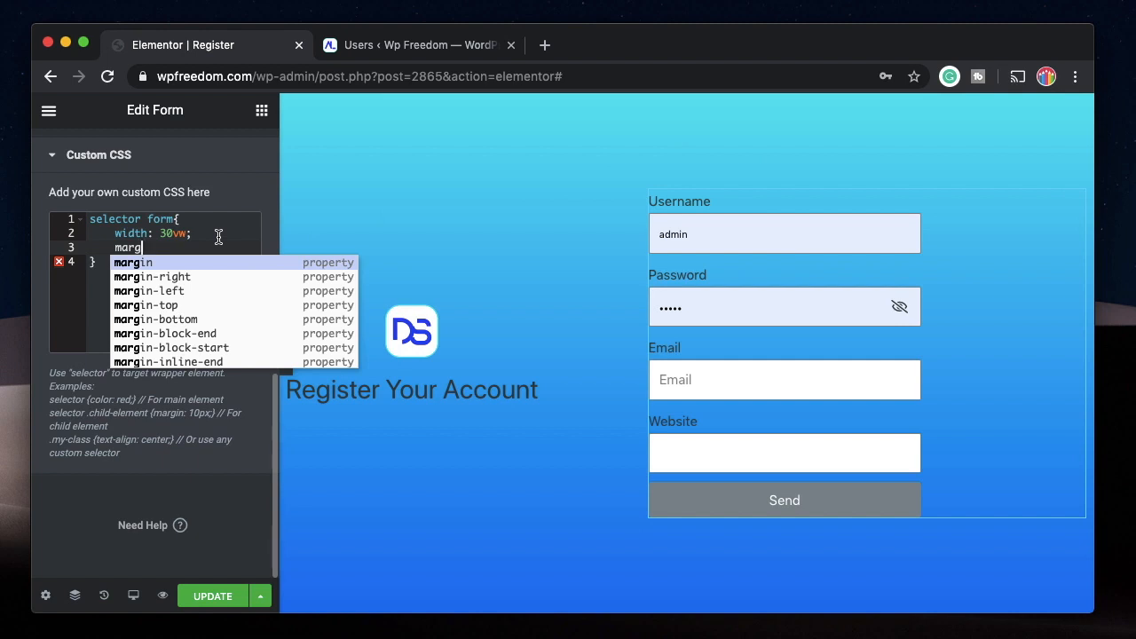
{"action": "key", "text": "Down"}
{"action": "key", "text": "Down"}
{"action": "key", "text": "Return"}
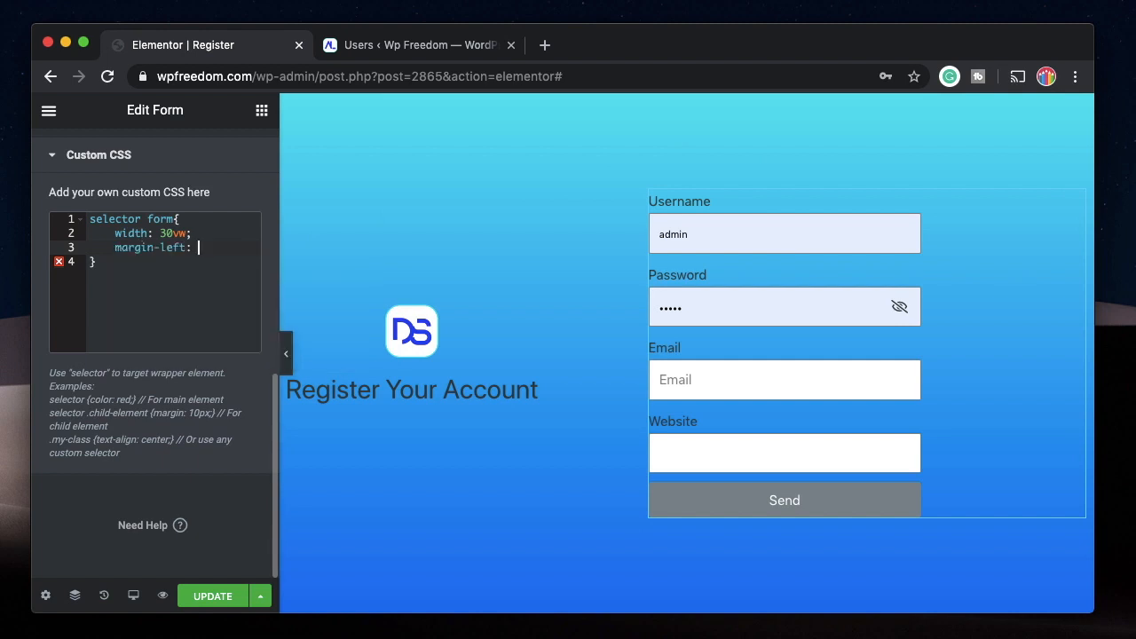
{"action": "type", "text": "20%"}
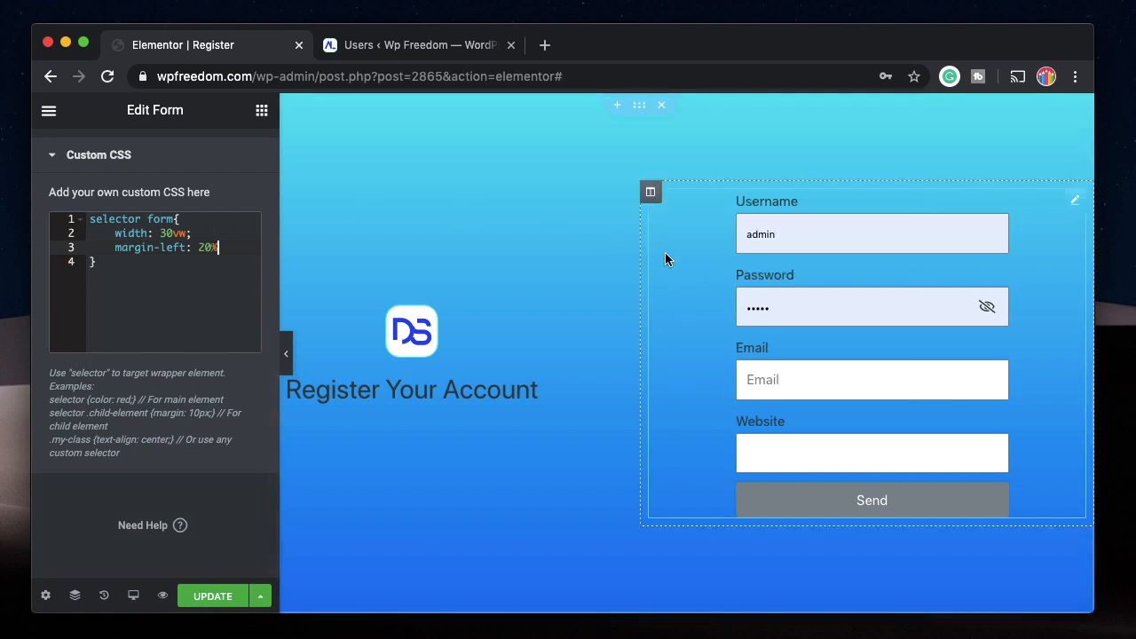
{"action": "type", "text": ";"}
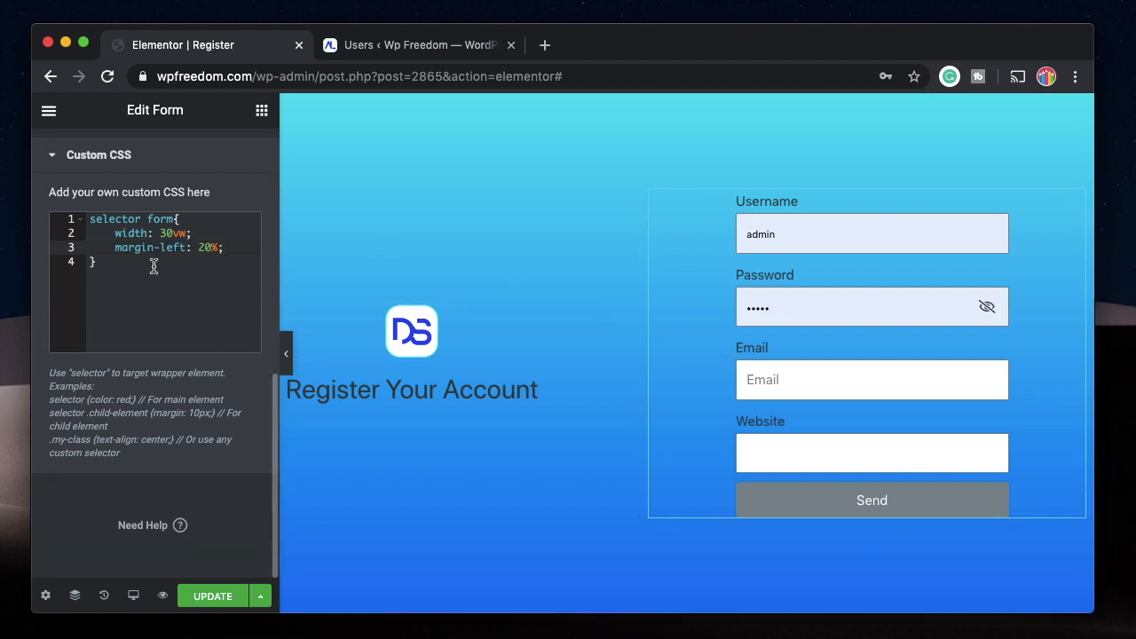
Start a second custom CSS rule below the form rule with the selector "selector form".
{"action": "left_click", "coordinate": [126, 291]}
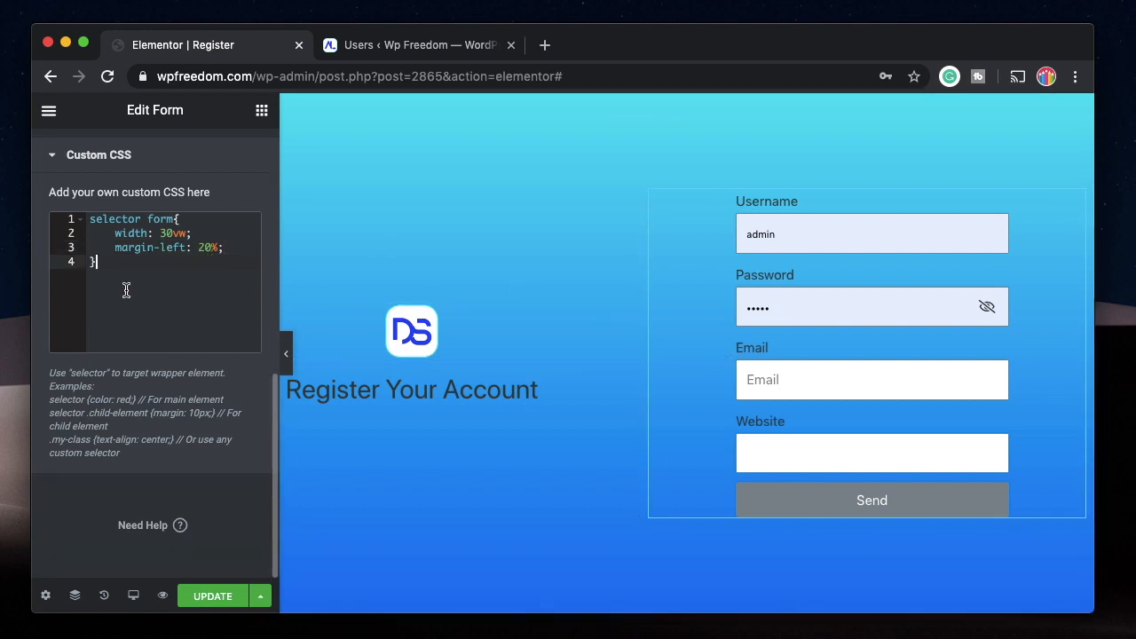
{"action": "key", "text": "Return"}
{"action": "key", "text": "Return"}
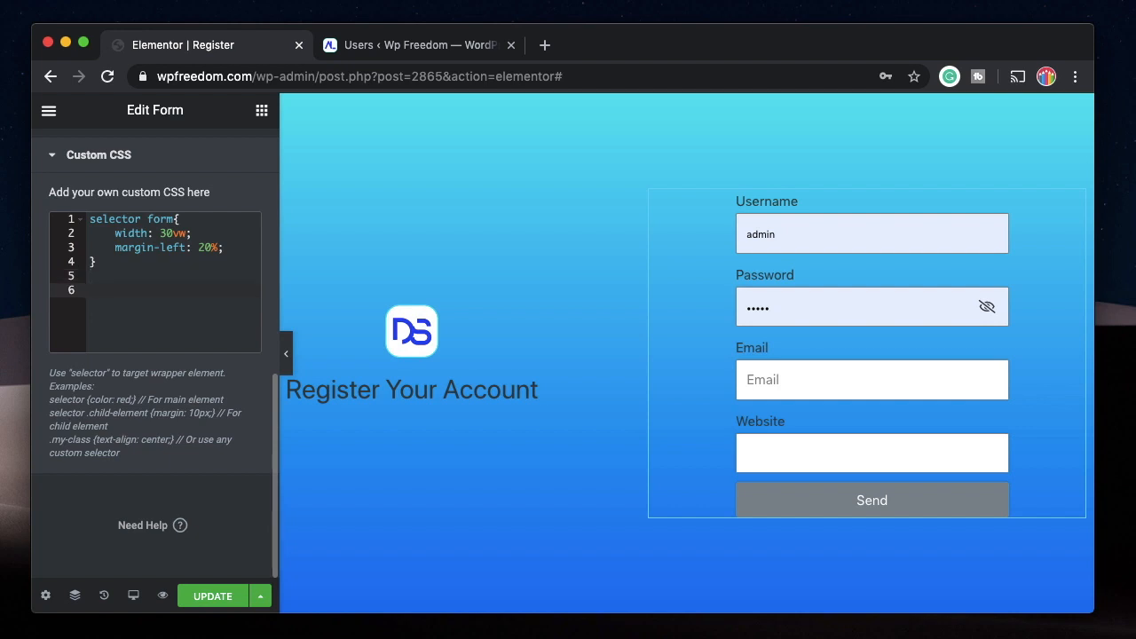
{"action": "type", "text": "selector form"}
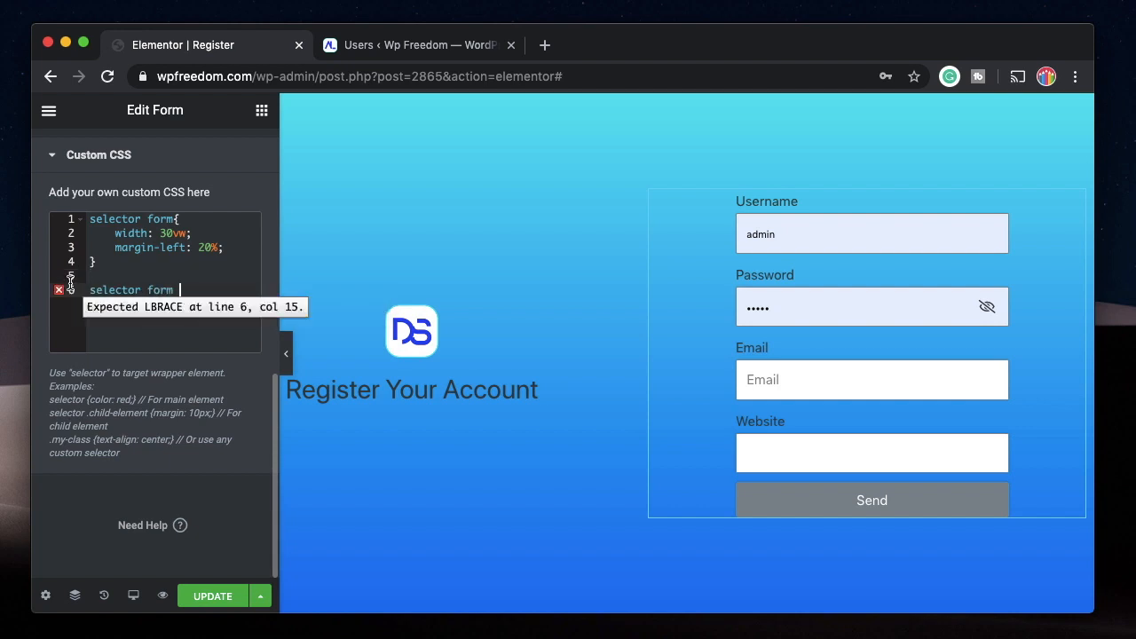
{"action": "double_click", "coordinate": [166, 293]}
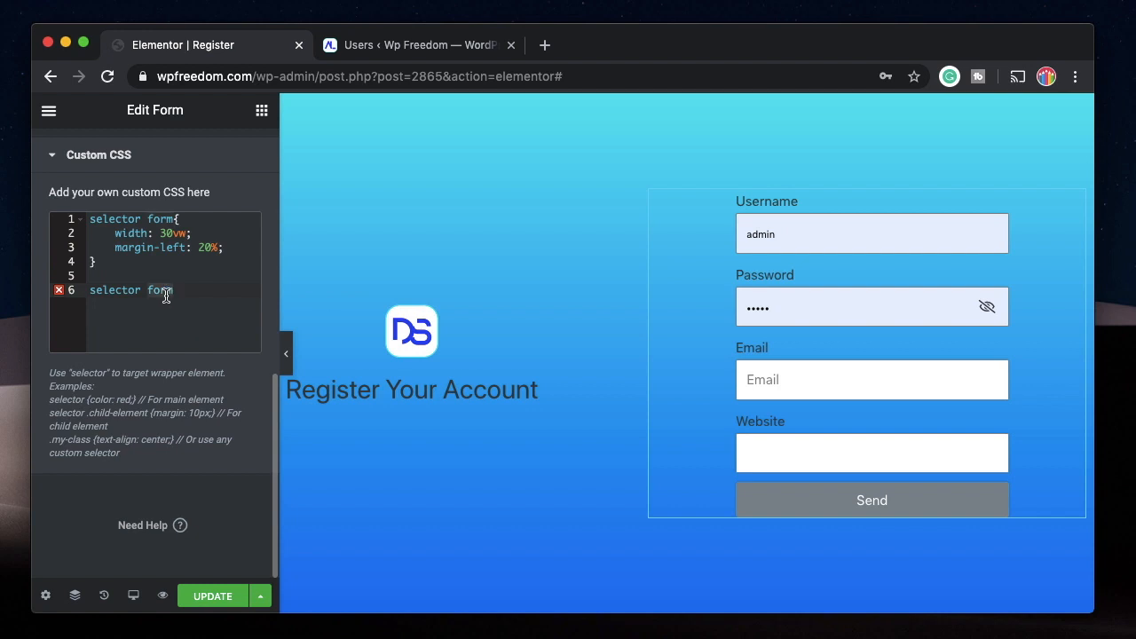
{"action": "double_click", "coordinate": [117, 222]}
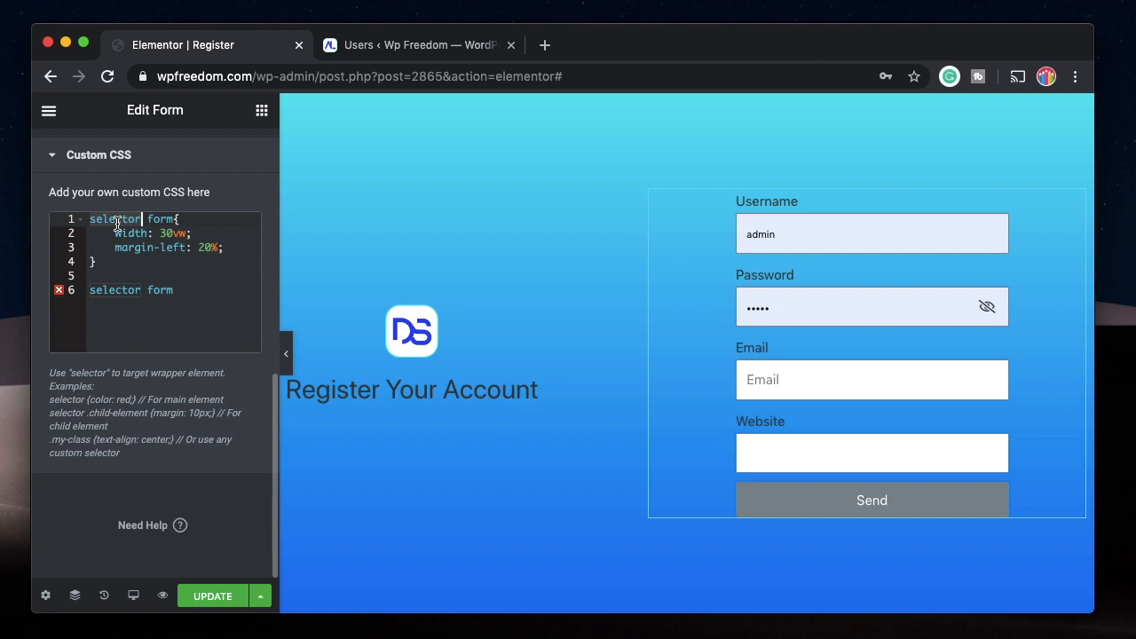
{"action": "double_click", "coordinate": [163, 220]}
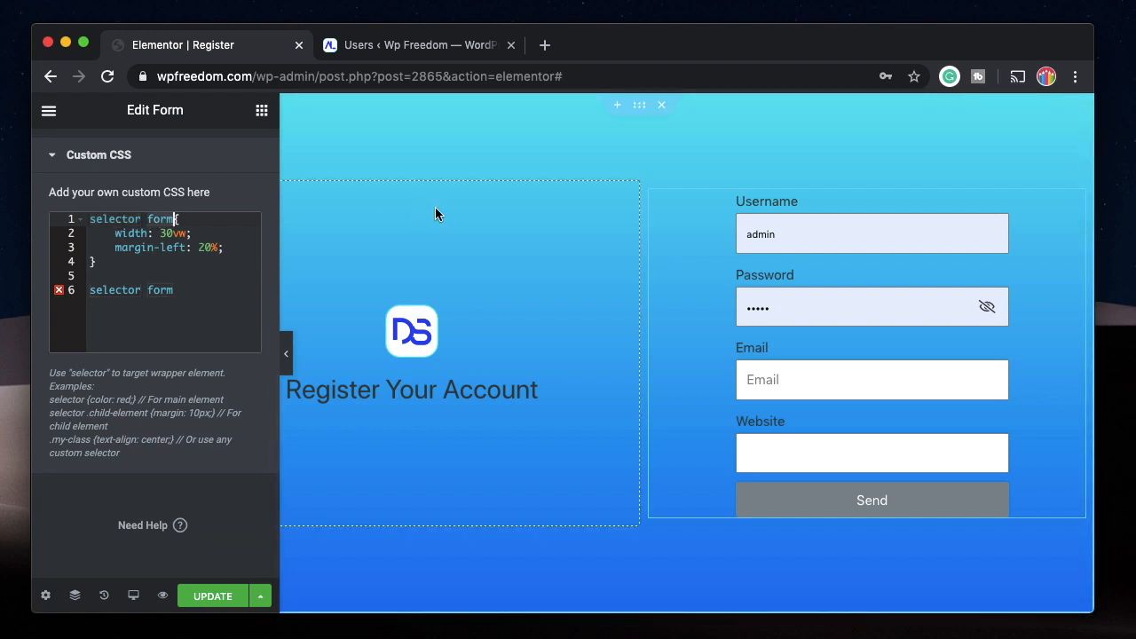
{"action": "double_click", "coordinate": [107, 220]}
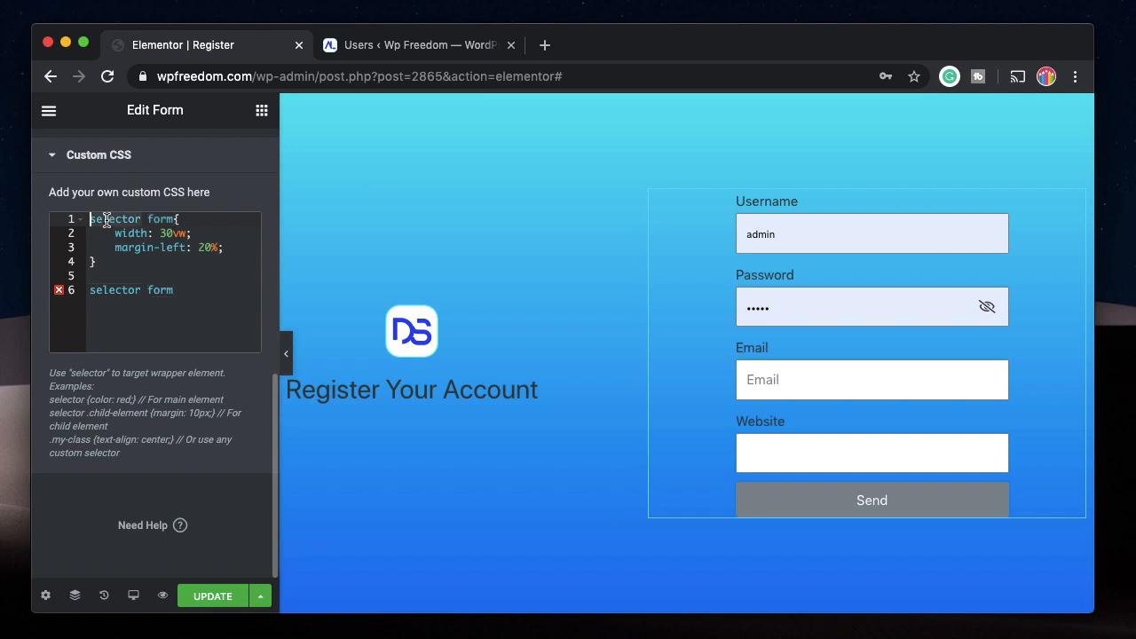
{"action": "scroll", "coordinate": [115, 220], "scroll_direction": "up", "scroll_amount": 6}
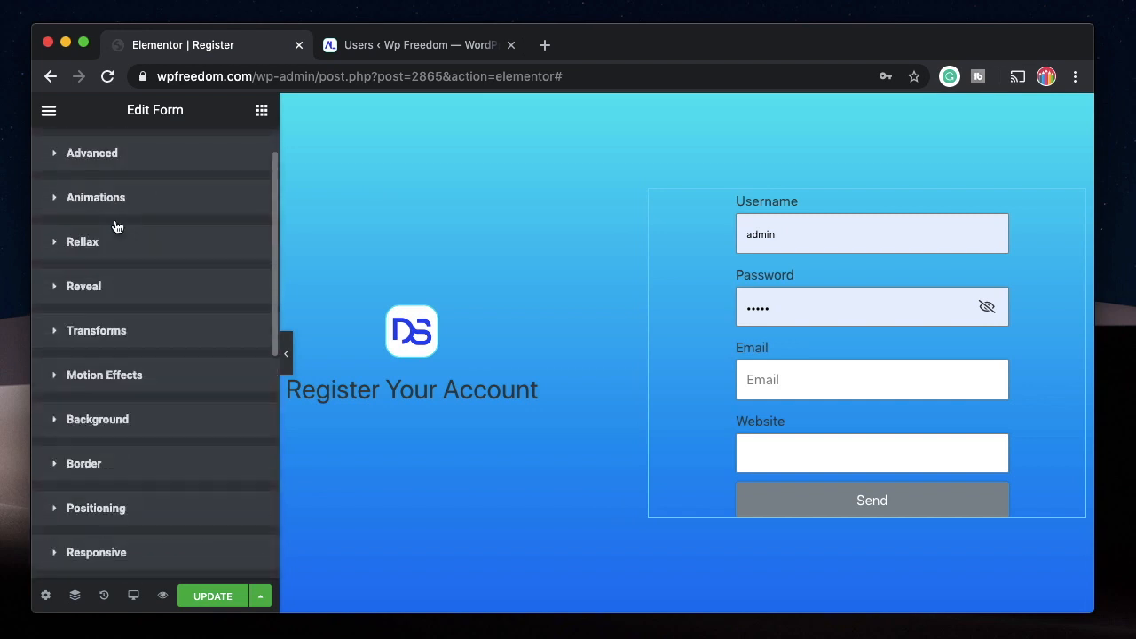
{"action": "scroll", "coordinate": [125, 409], "scroll_direction": "down", "scroll_amount": 6}
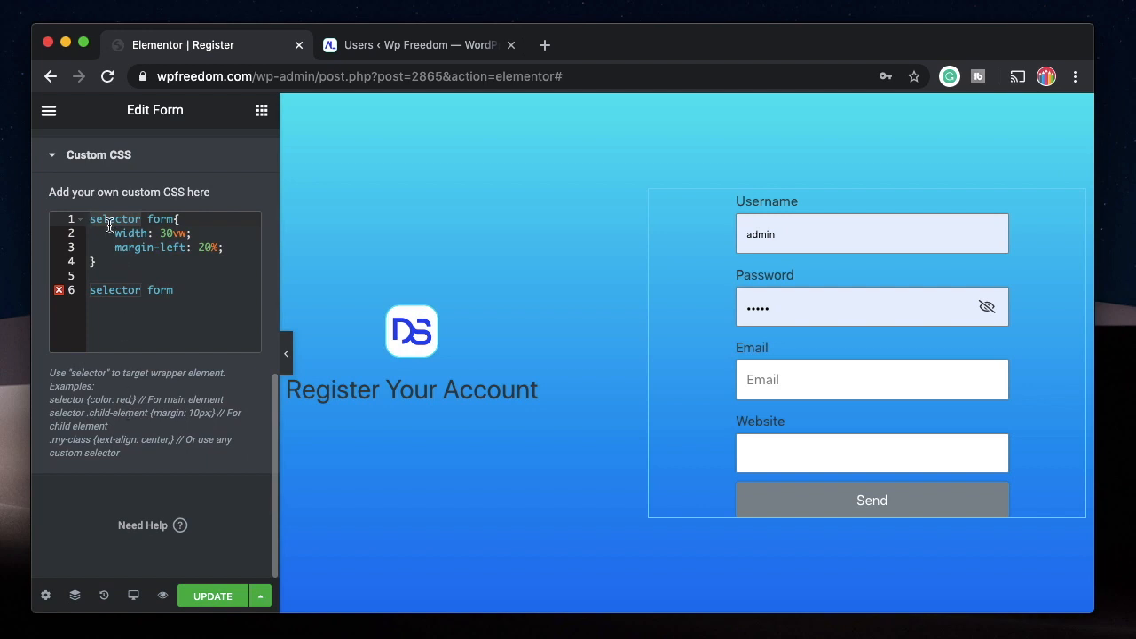
{"action": "double_click", "coordinate": [113, 292]}
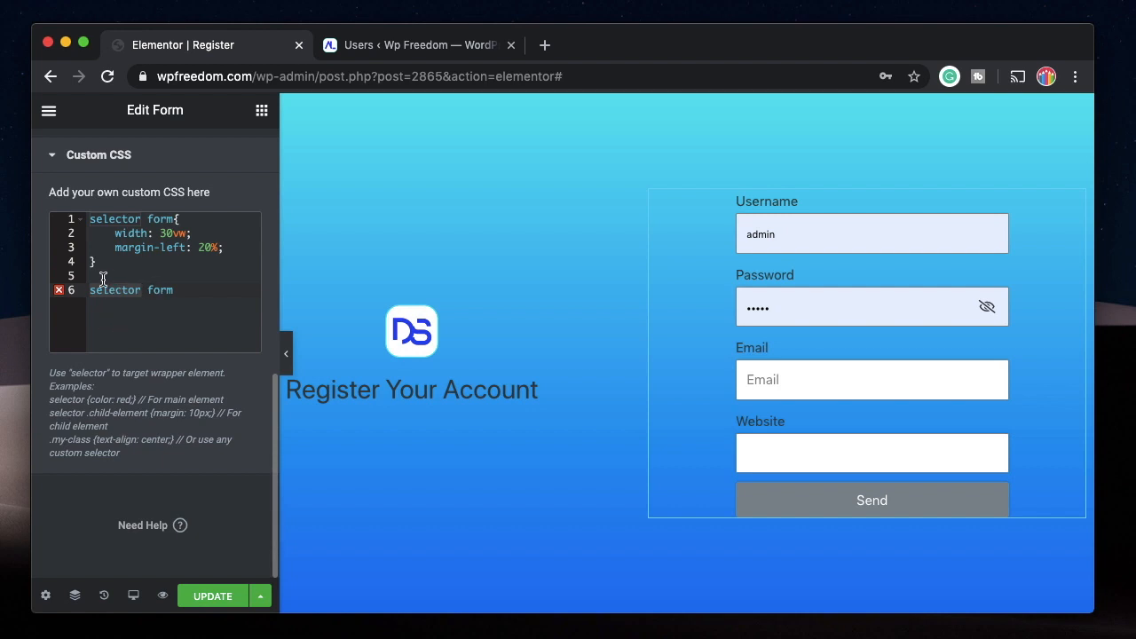
Extend the new rule's selector to "selector form input" and give it "border-radius: 100px;".
{"action": "left_click", "coordinate": [179, 289]}
{"action": "type", "text": "input"}
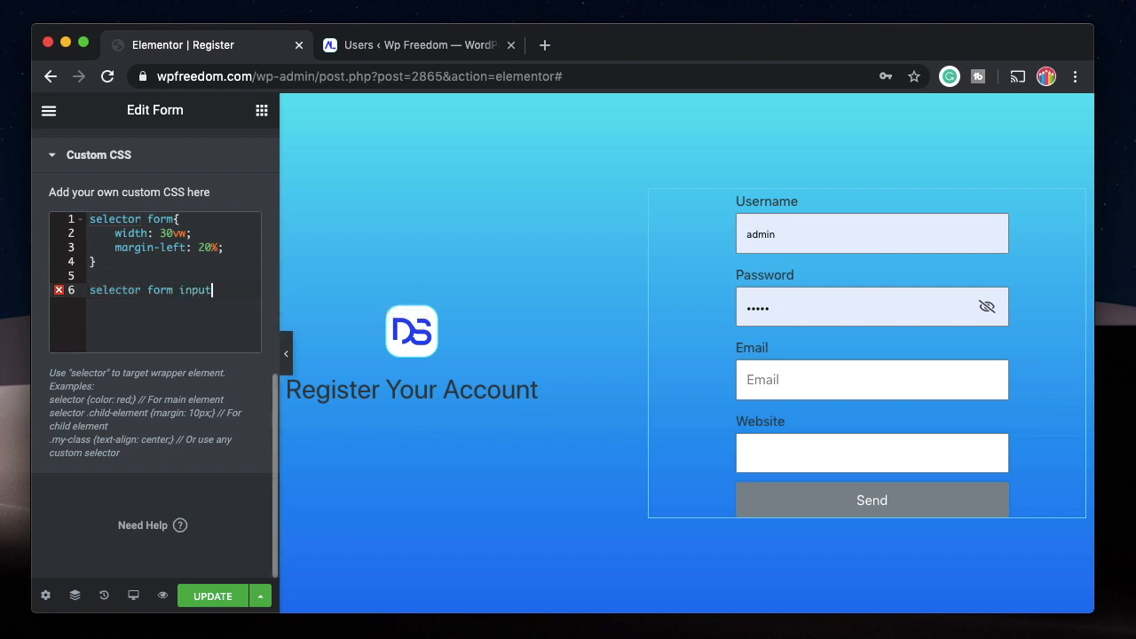
{"action": "type", "text": "{"}
{"action": "key", "text": "Return"}
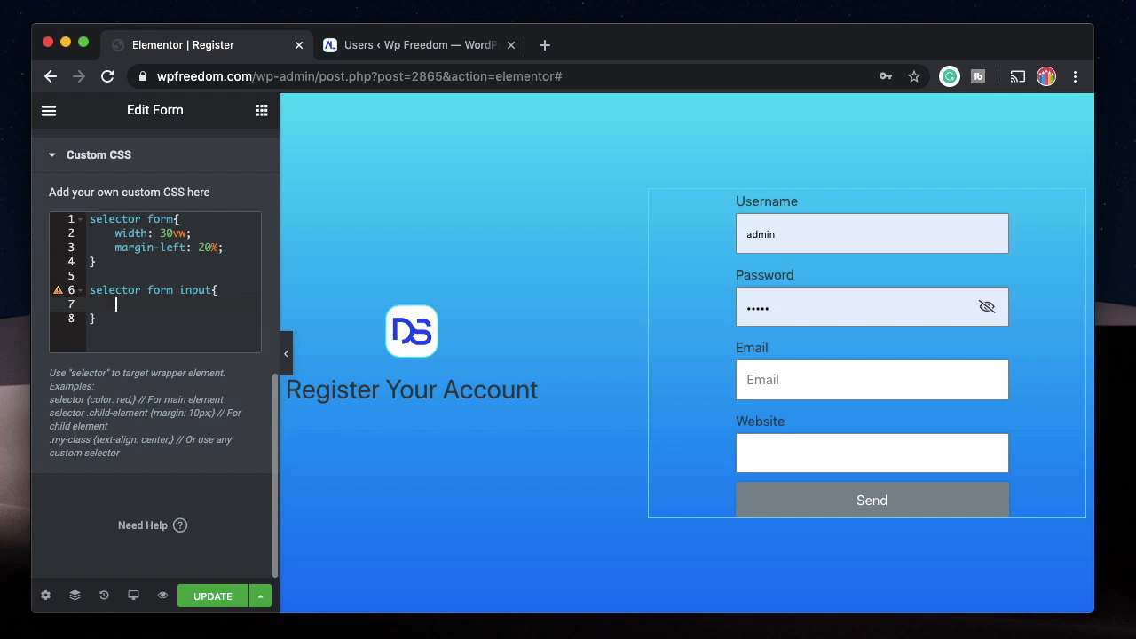
{"action": "type", "text": "border-radius: "}
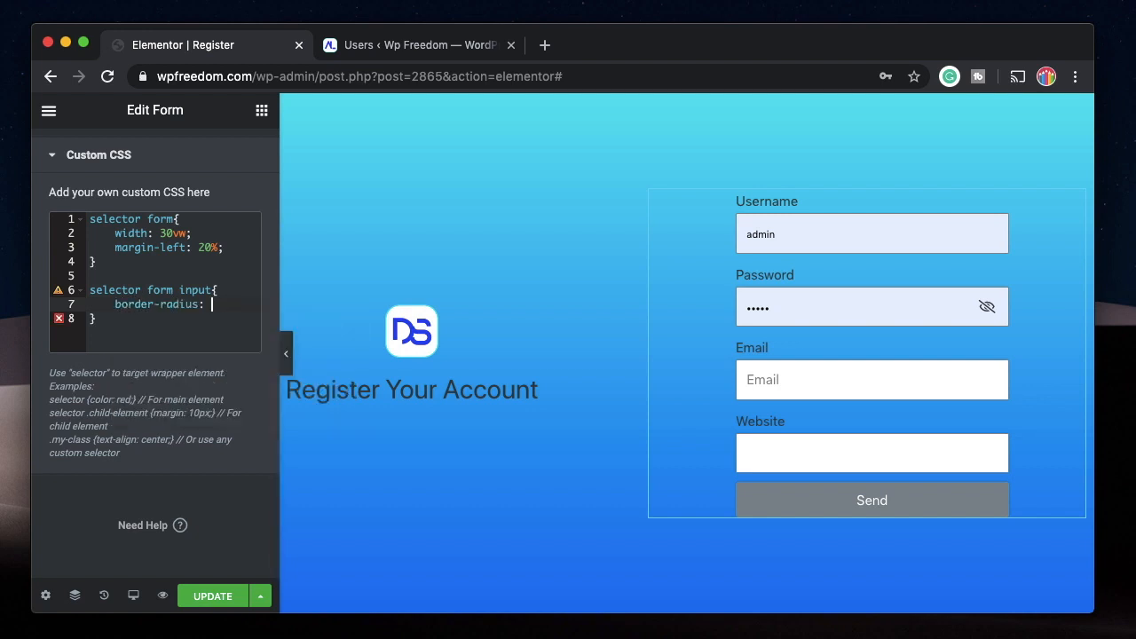
{"action": "type", "text": "100px"}
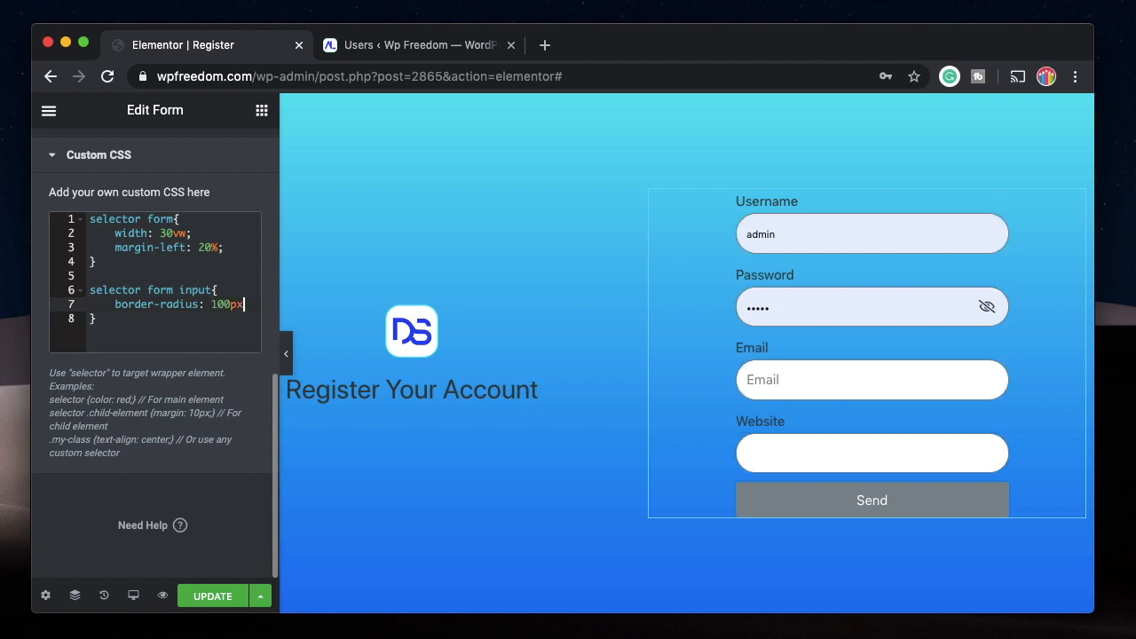
{"action": "type", "text": ";"}
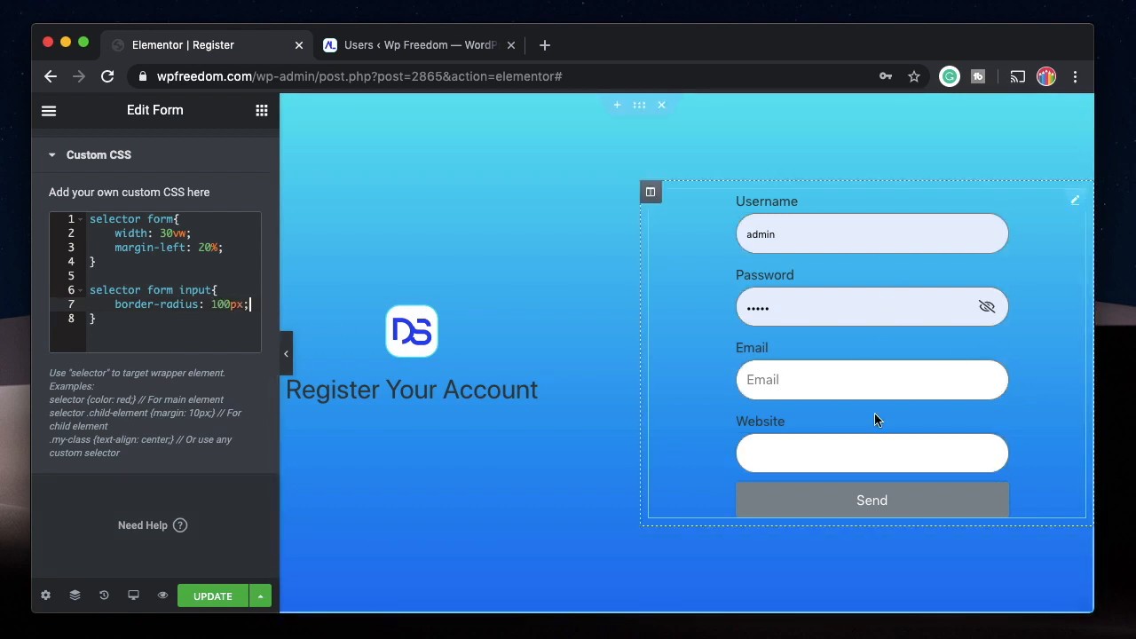
Apply the border-radius rule to the form's button too by adding ",selector form button" to its selector.
{"action": "left_click", "coordinate": [211, 291]}
{"action": "type", "text": ","}
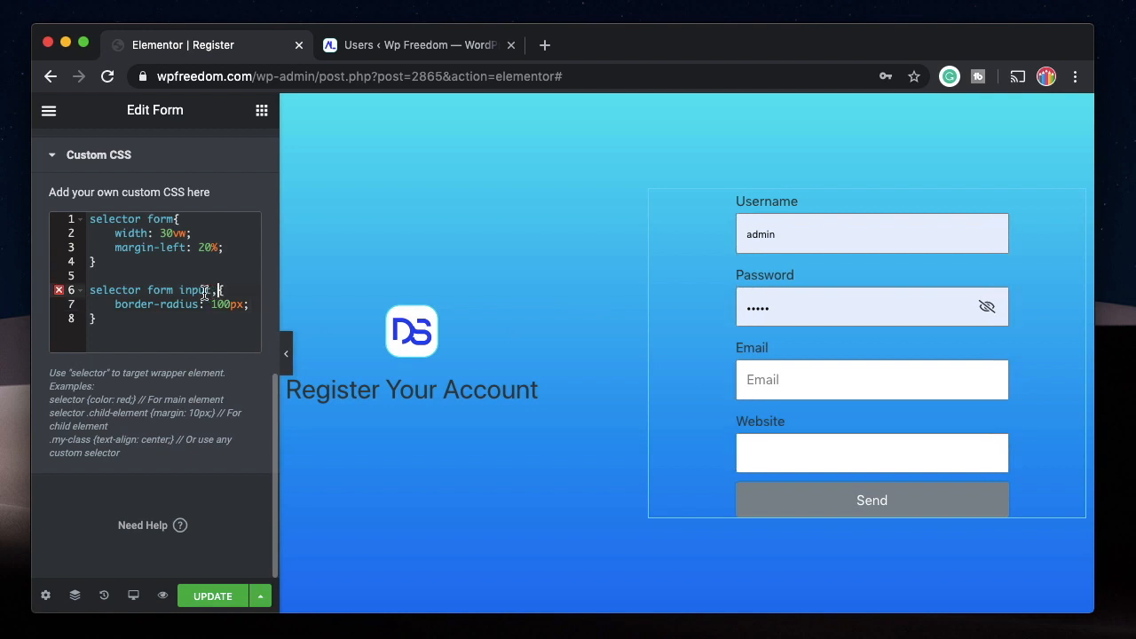
{"action": "left_click", "coordinate": [89, 289]}
{"action": "left_click", "coordinate": [214, 289], "text": "shift"}
{"action": "key", "text": "super+c"}
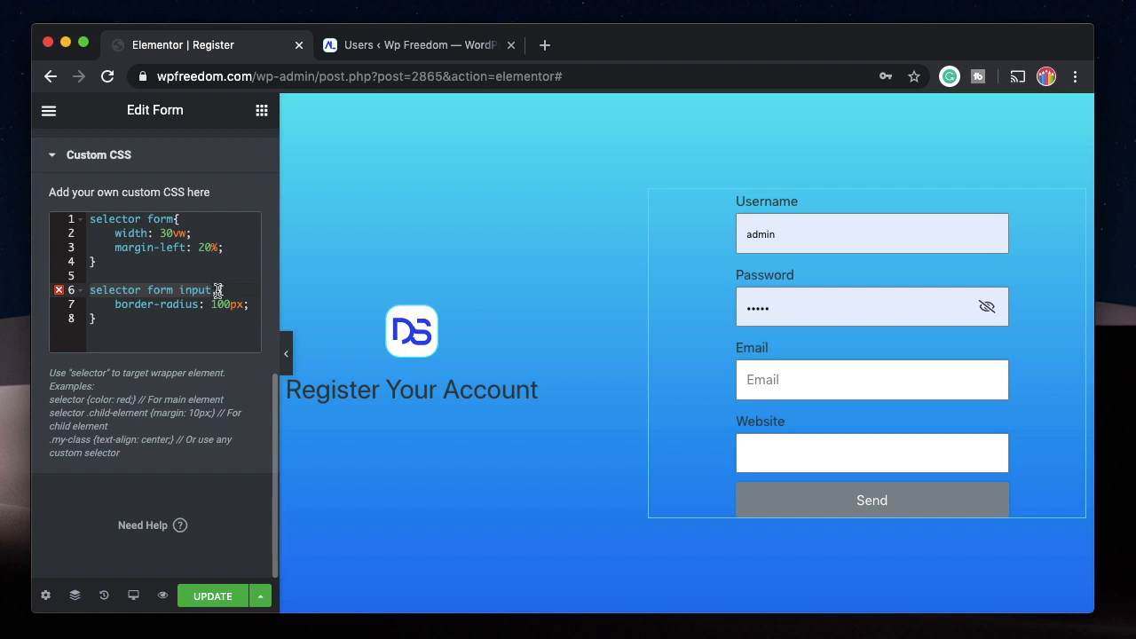
{"action": "left_click", "coordinate": [217, 291]}
{"action": "key", "text": "super+v"}
{"action": "key", "text": "BackSpace"}
{"action": "key", "text": "BackSpace"}
{"action": "key", "text": "BackSpace"}
{"action": "key", "text": "BackSpace"}
{"action": "key", "text": "BackSpace"}
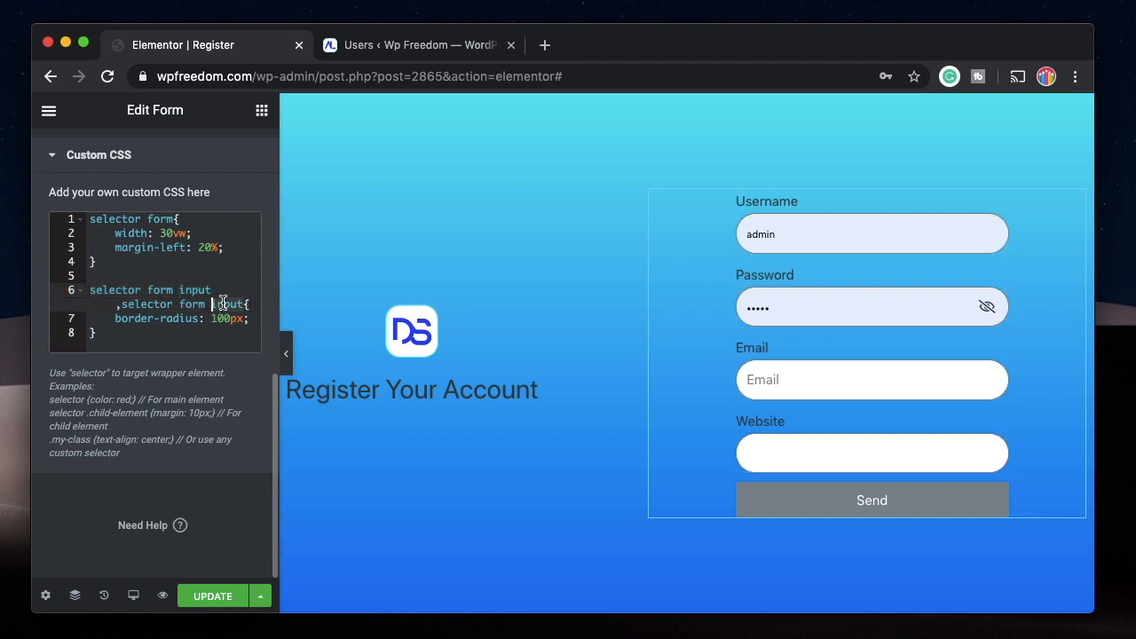
{"action": "type", "text": "button"}
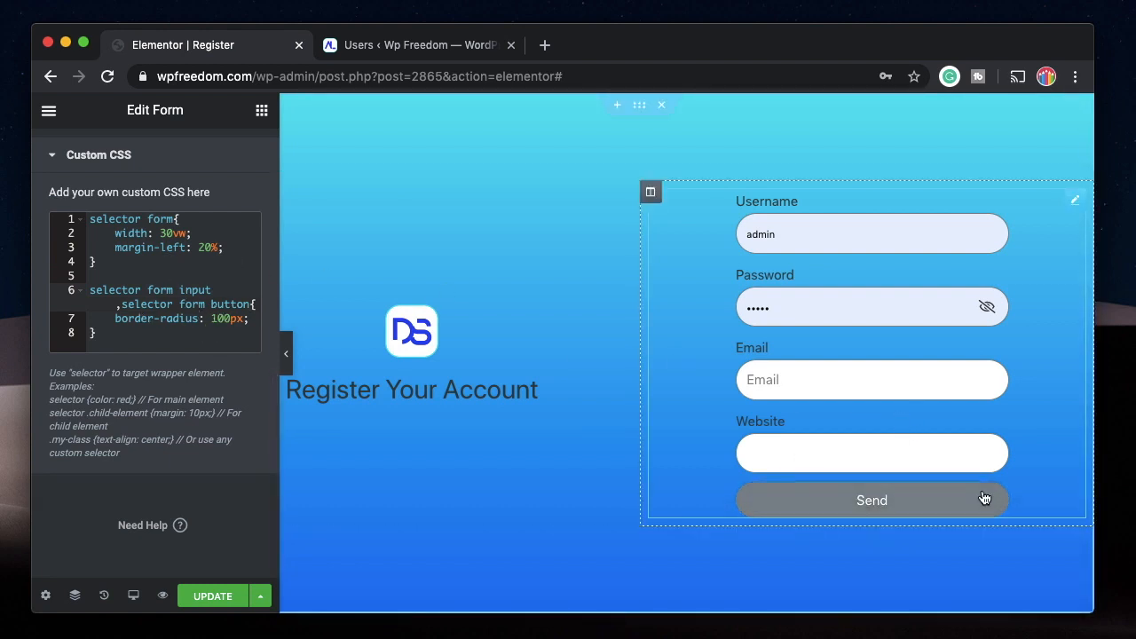
Create a separate "selector form button" rule below the border-radius rule in the custom CSS.
{"action": "left_click", "coordinate": [121, 304]}
{"action": "double_click", "coordinate": [195, 306]}
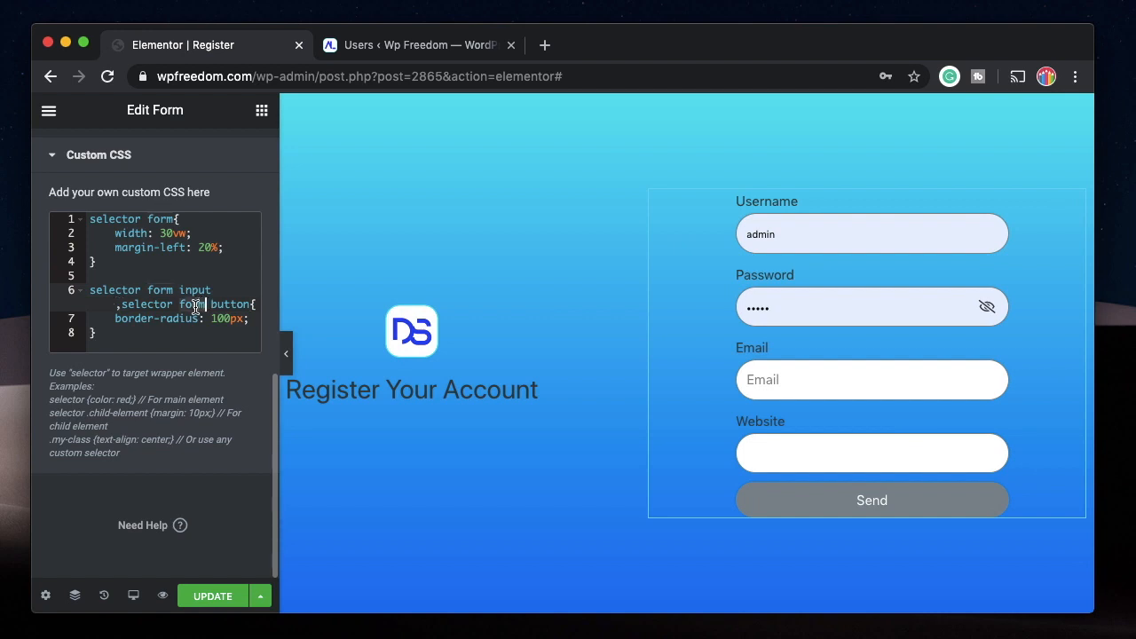
{"action": "left_click", "coordinate": [231, 305]}
{"action": "key", "text": "Down"}
{"action": "key", "text": "Down"}
{"action": "key", "text": "Return"}
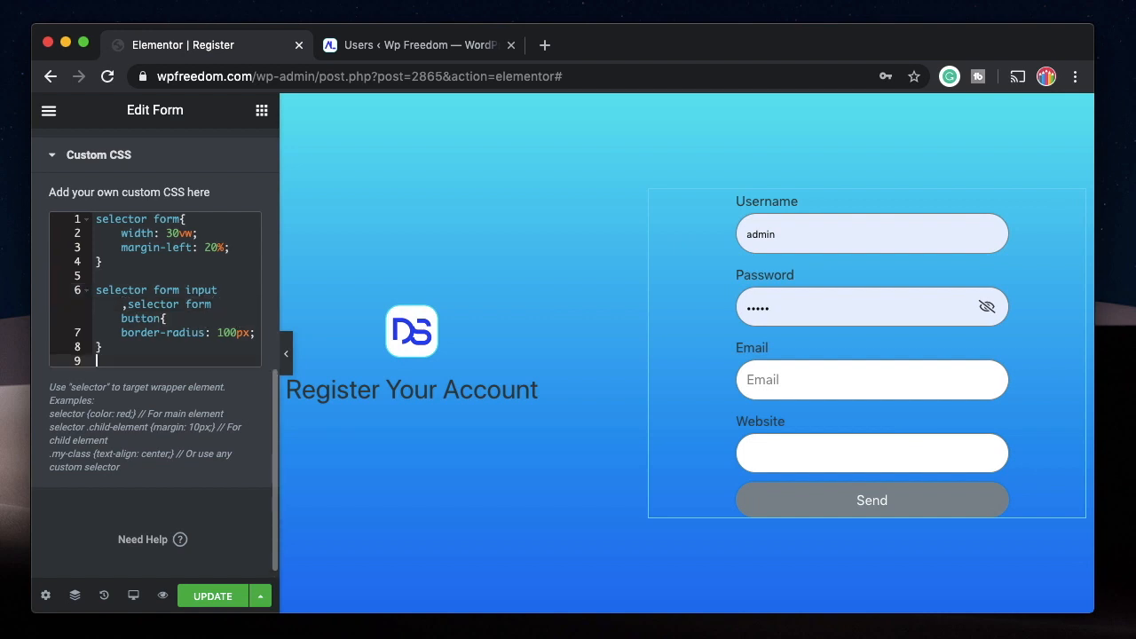
{"action": "type", "text": "selector"}
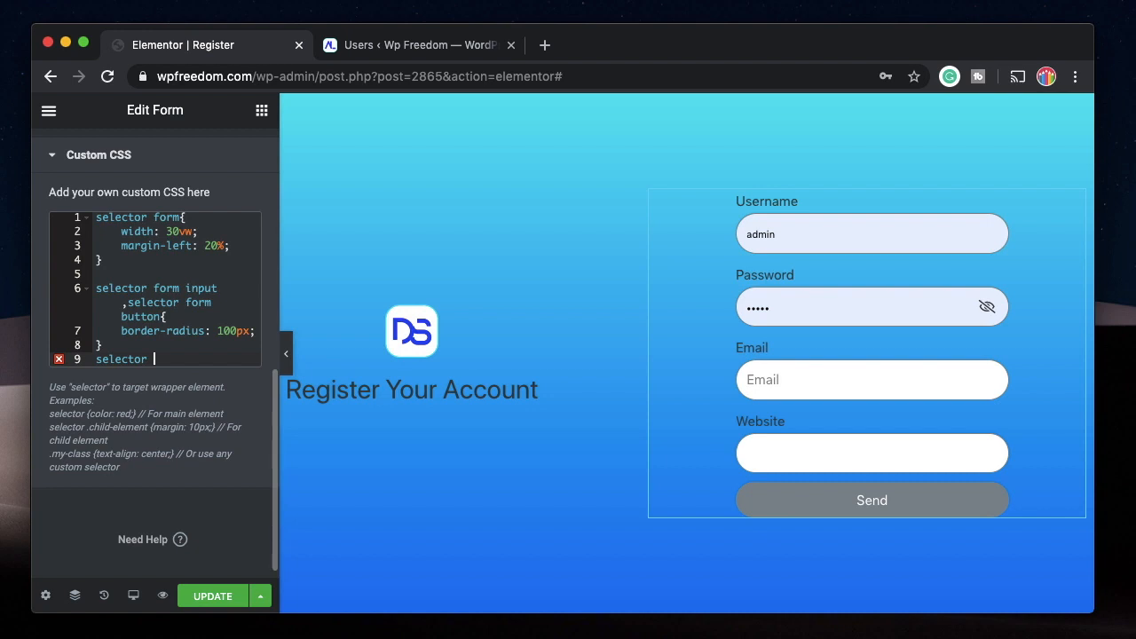
{"action": "type", "text": " form button{"}
{"action": "key", "text": "Return"}
Give the form button rule the background "linear-gradient(90deg,red,blue)".
{"action": "type", "text": "back"}
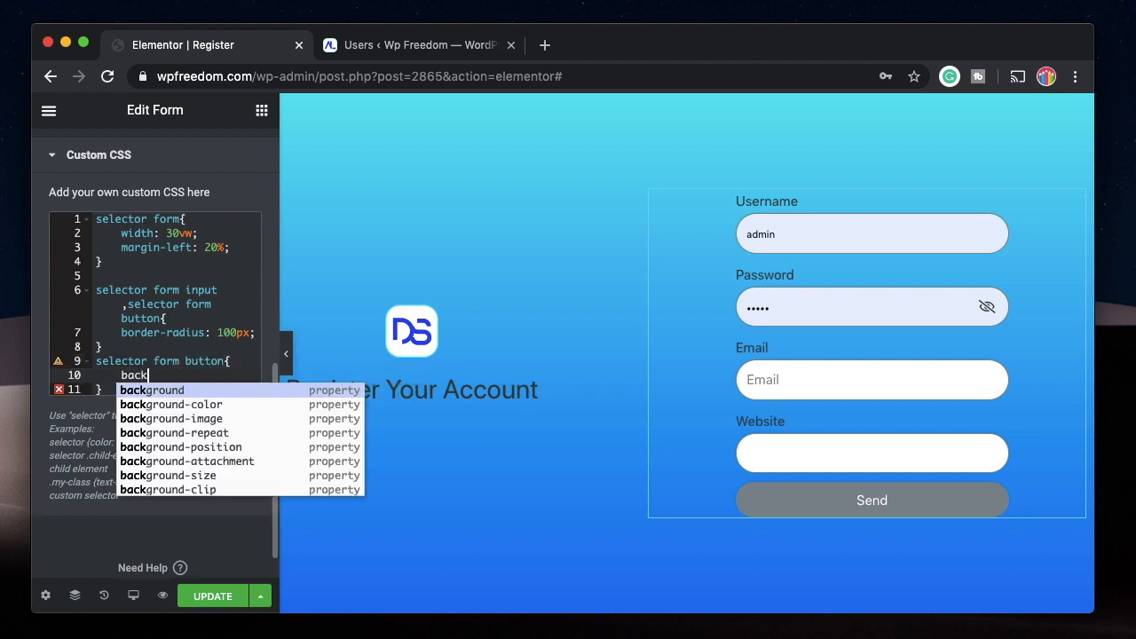
{"action": "key", "text": "Return"}
{"action": "type", "text": "linear-gradient(90"}
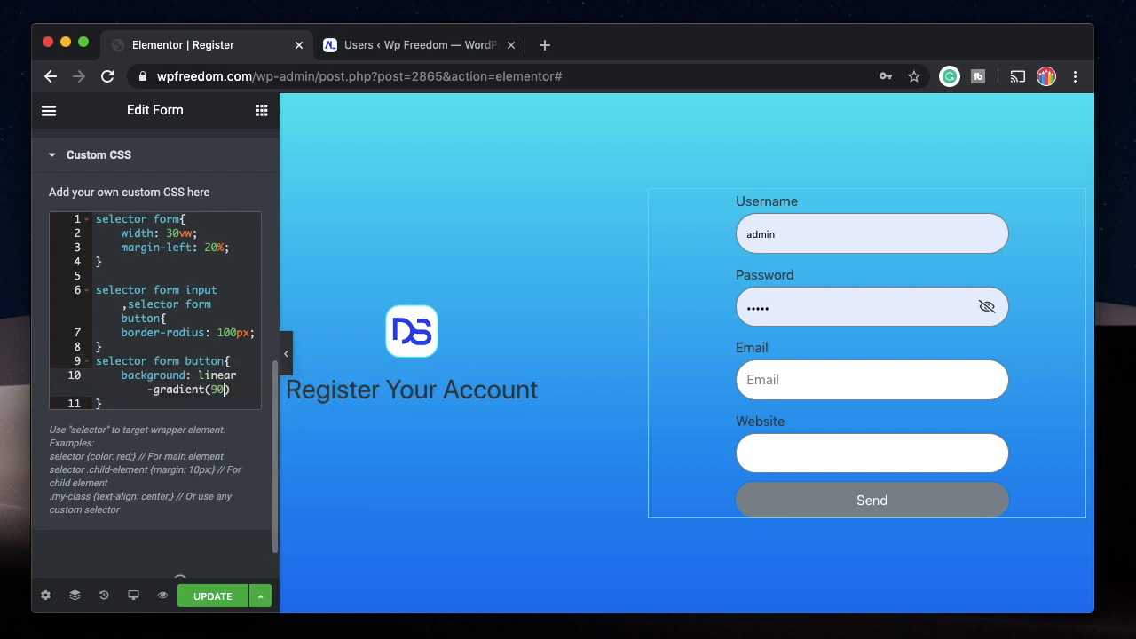
{"action": "type", "text": "deg,red,blue"}
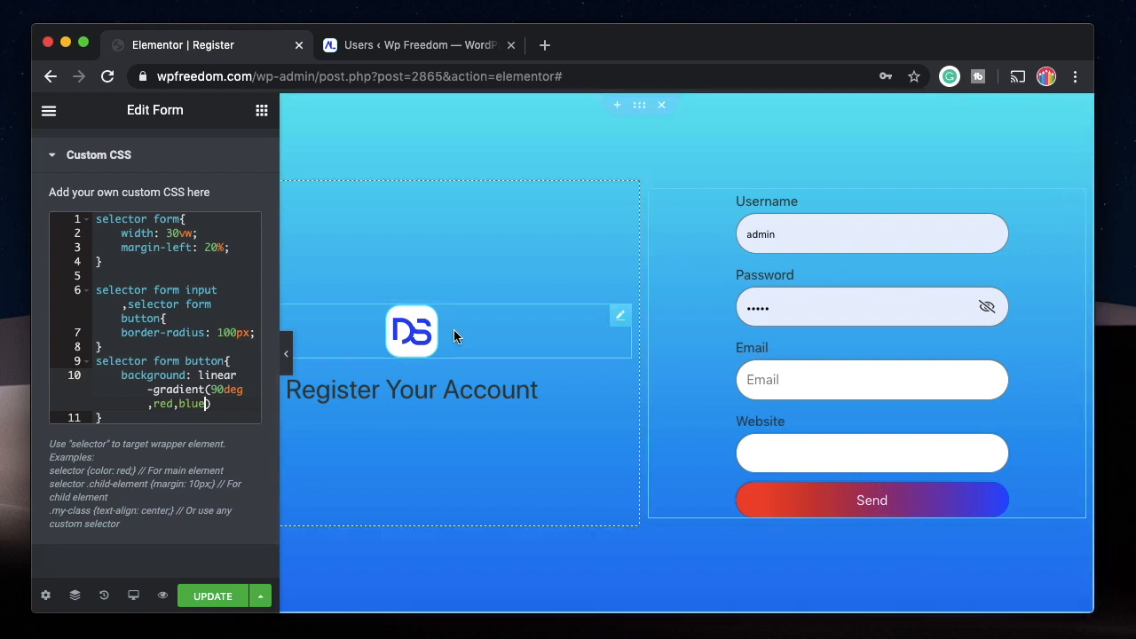
Change the button gradient's first colour to black and end the declaration with a semicolon.
{"action": "double_click", "coordinate": [165, 403]}
{"action": "type", "text": "black,blue)"}
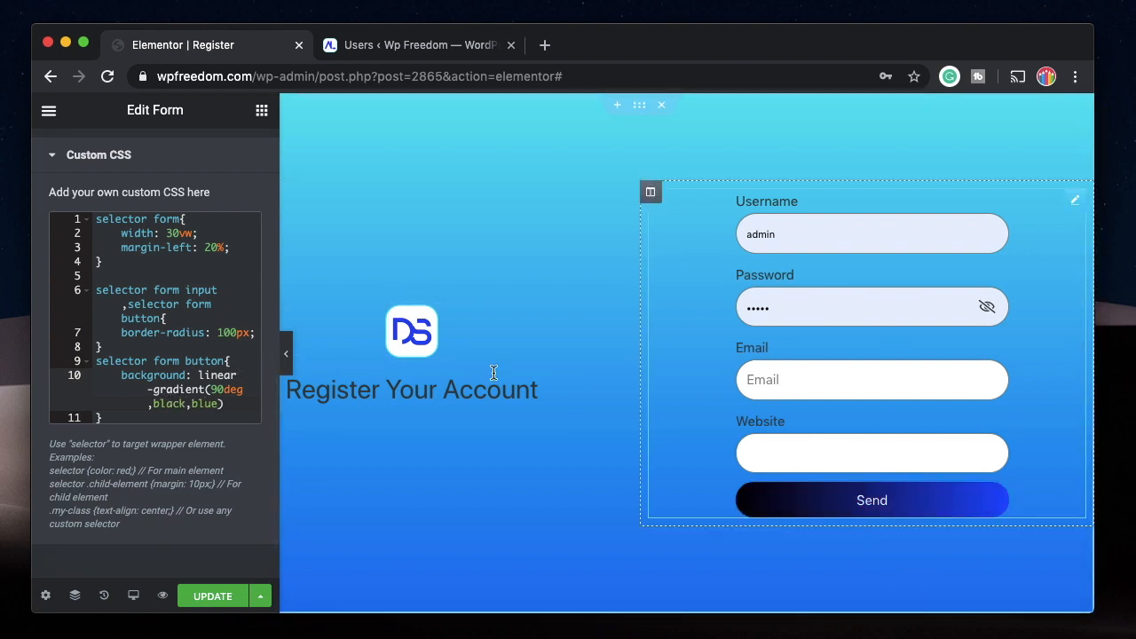
{"action": "type", "text": ";"}
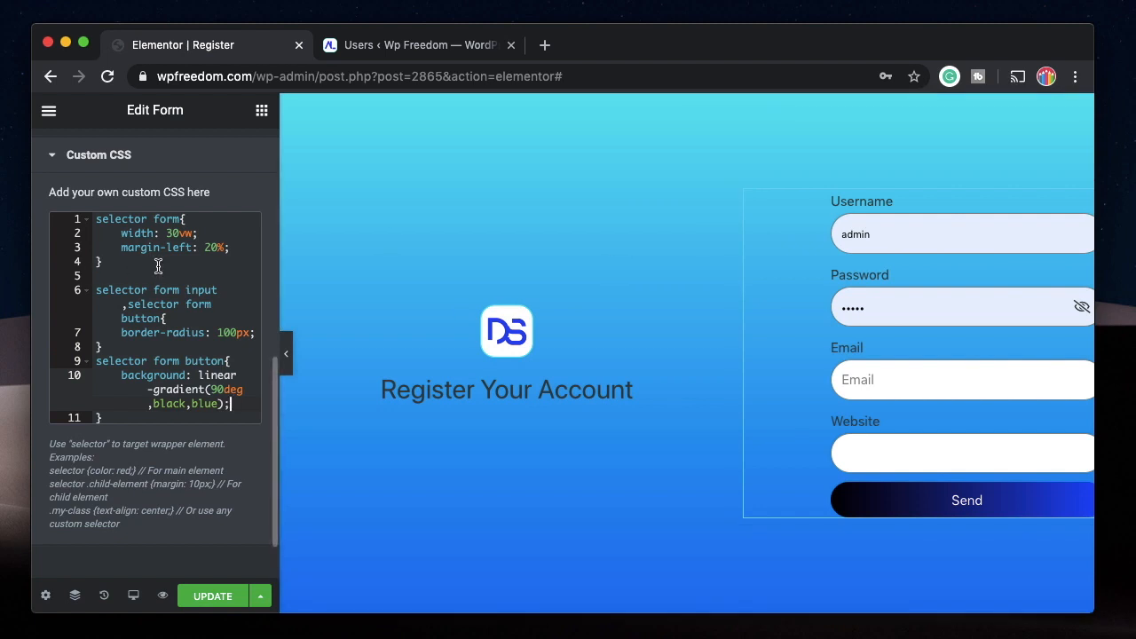
Save the form styling and reload the Register page in Safari to review it.
{"action": "scroll", "coordinate": [158, 265], "scroll_direction": "up", "scroll_amount": 6}
{"action": "key", "text": "super+s"}
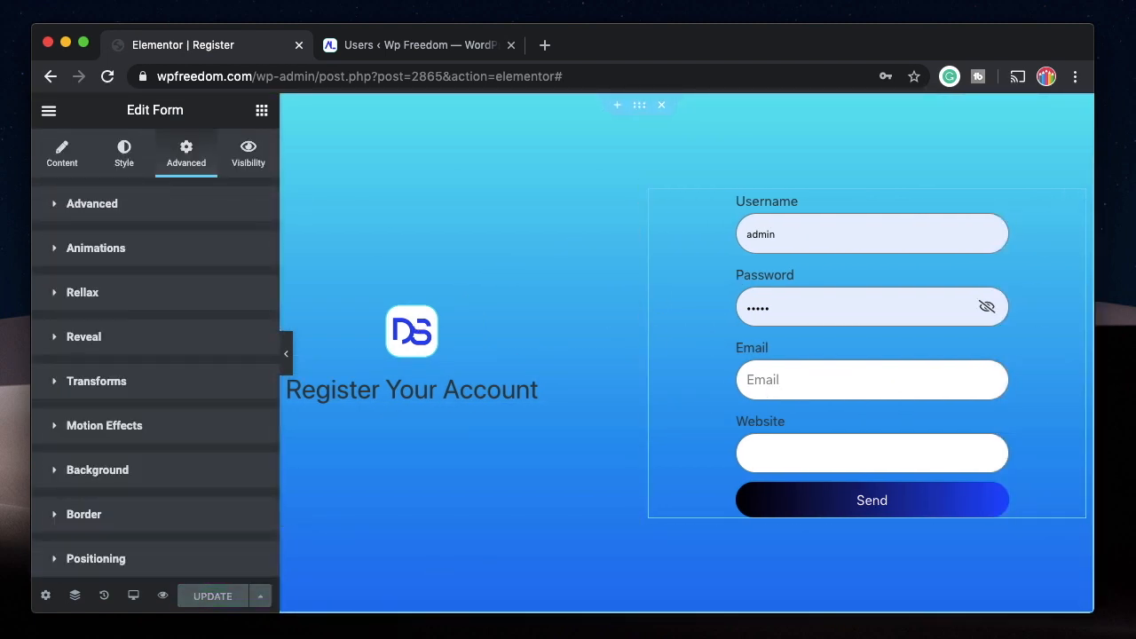
{"action": "left_click", "coordinate": [354, 629]}
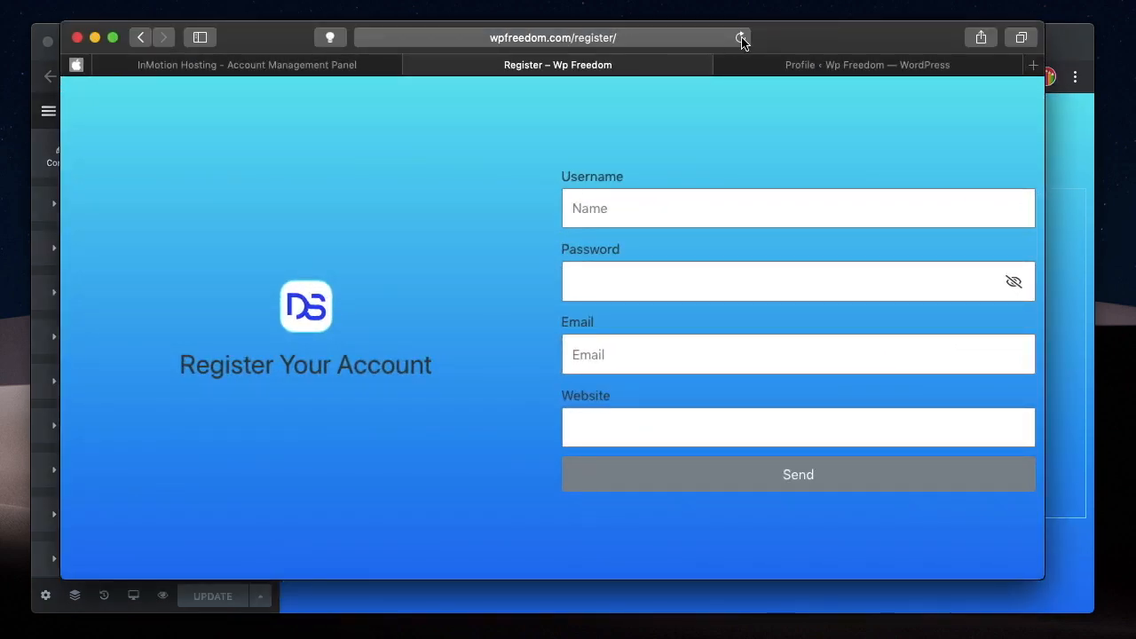
{"action": "left_click", "coordinate": [740, 37]}
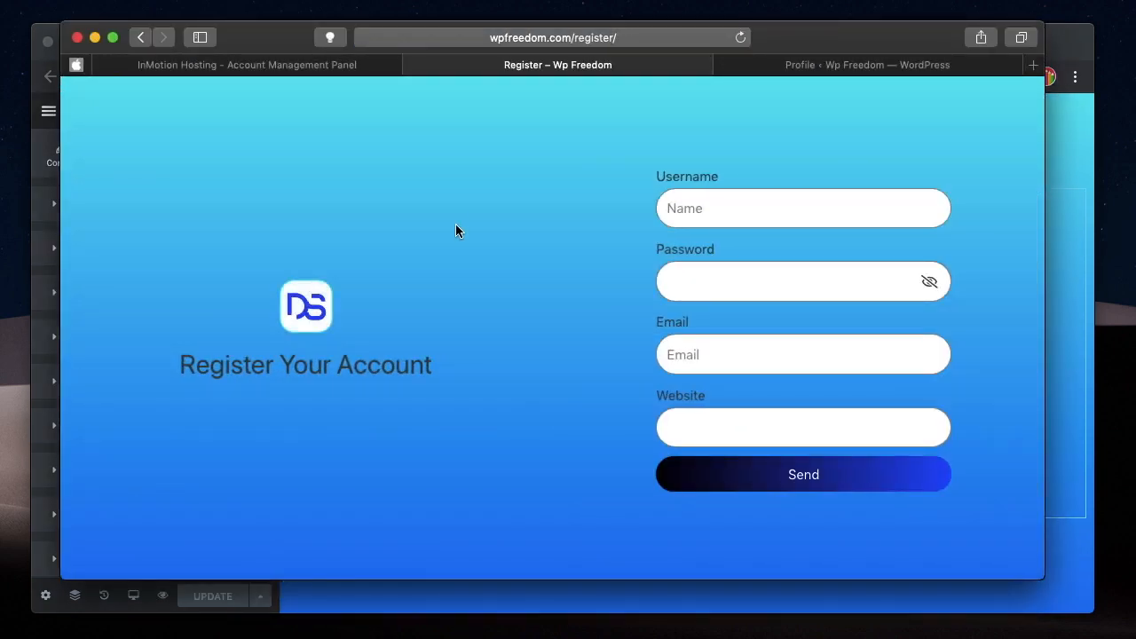
Try out the Username, Email and Website fields on the reloaded Register page.
{"action": "left_click", "coordinate": [688, 203]}
{"action": "left_click", "coordinate": [714, 356]}
{"action": "left_click", "coordinate": [728, 422]}
{"action": "left_click", "coordinate": [748, 364]}
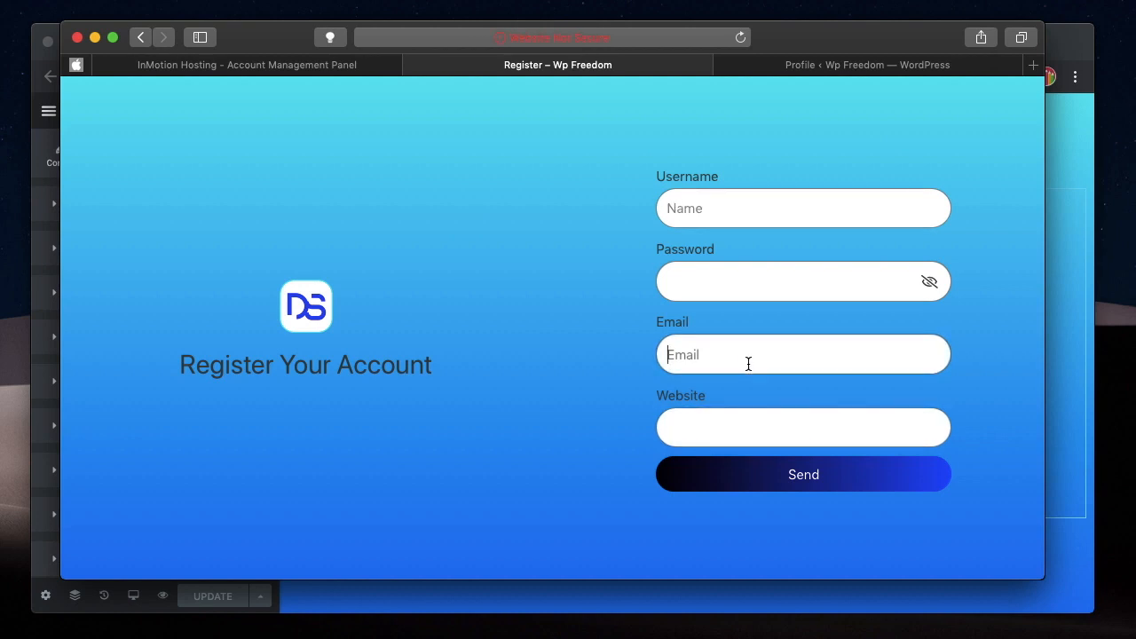
Enter a sample password in the Password field, toggle its visibility several times, and clear the field.
{"action": "left_click", "coordinate": [759, 290]}
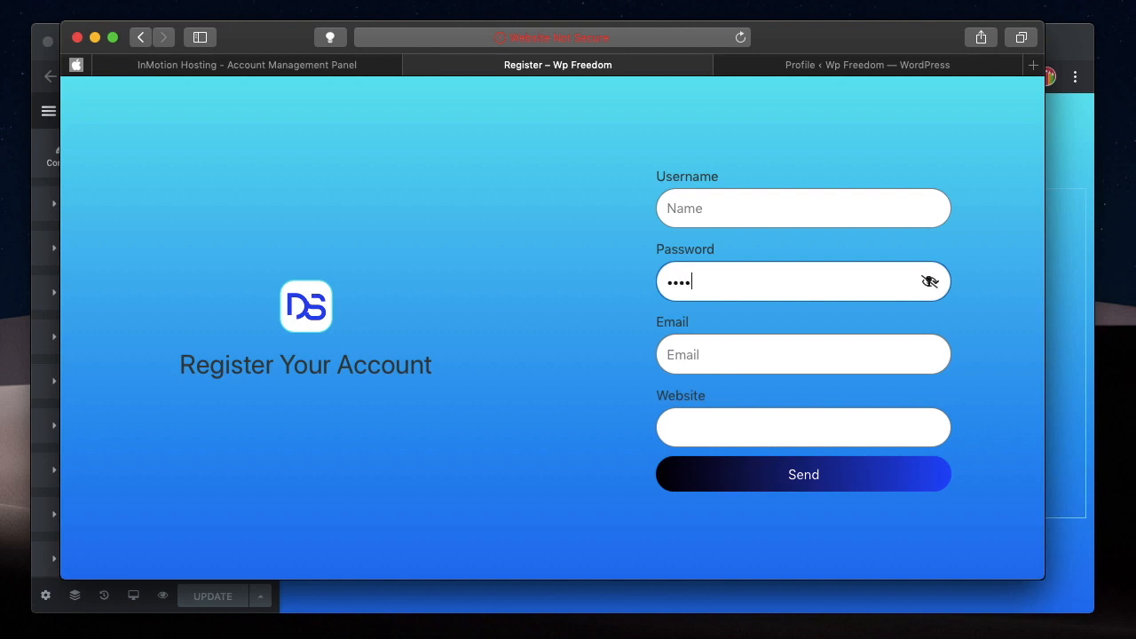
{"action": "type", "text": "password"}
{"action": "left_click", "coordinate": [924, 278]}
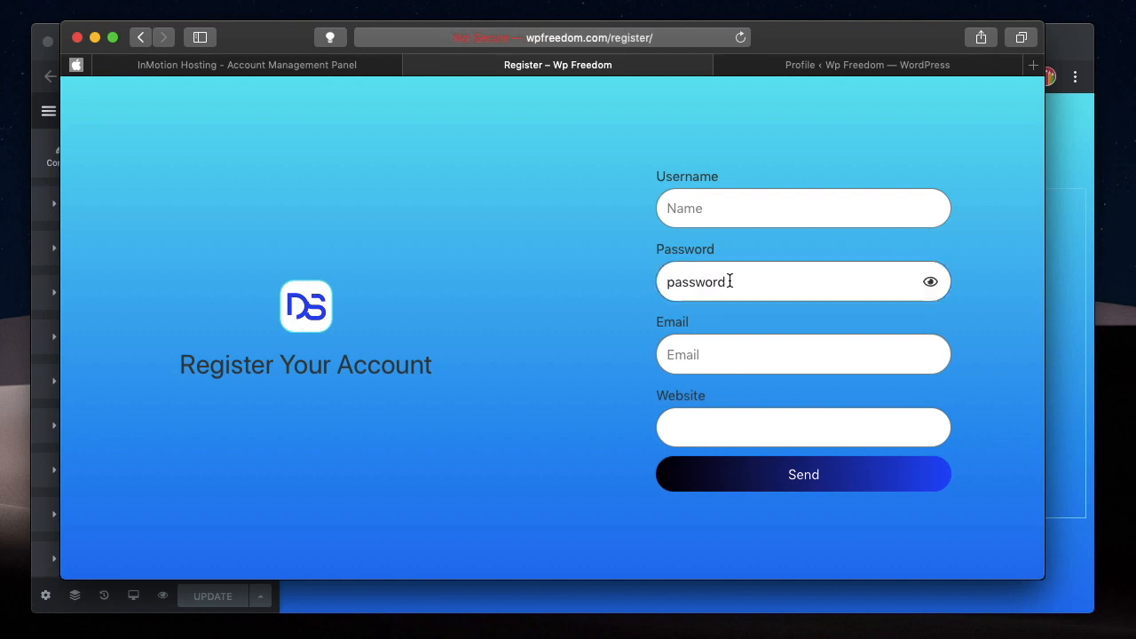
{"action": "left_click", "coordinate": [930, 282]}
{"action": "left_click", "coordinate": [930, 283]}
{"action": "left_click", "coordinate": [930, 284]}
{"action": "double_click", "coordinate": [714, 277]}
{"action": "key", "text": "BackSpace"}
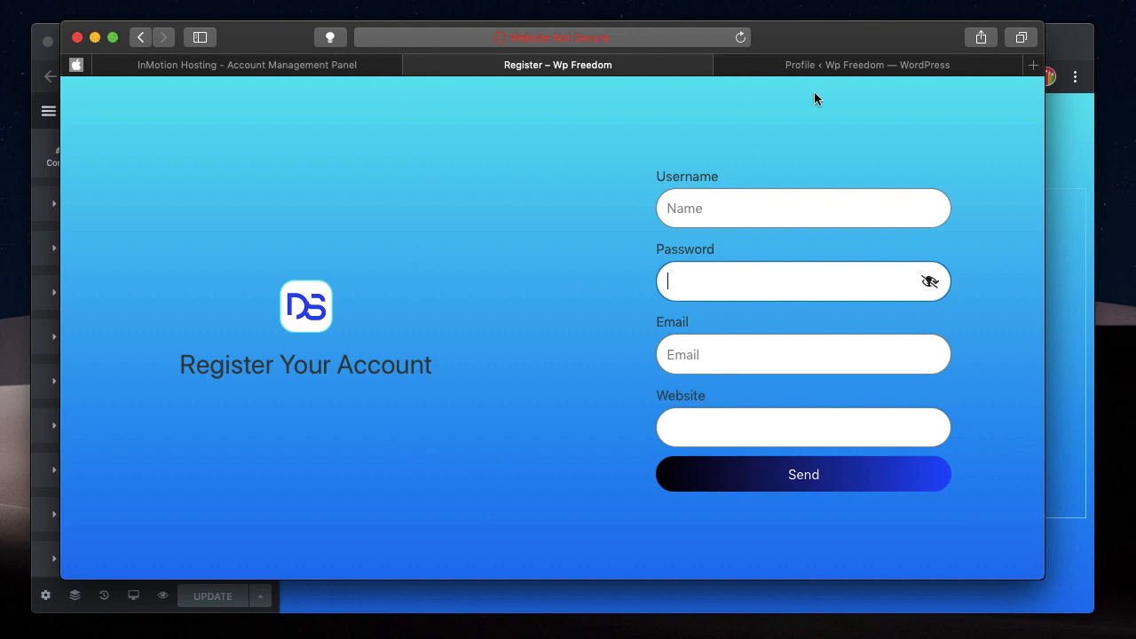
Close the WordPress Profile page in Safari and minimise the browser window to get back to the Elementor editor.
{"action": "left_click", "coordinate": [734, 66]}
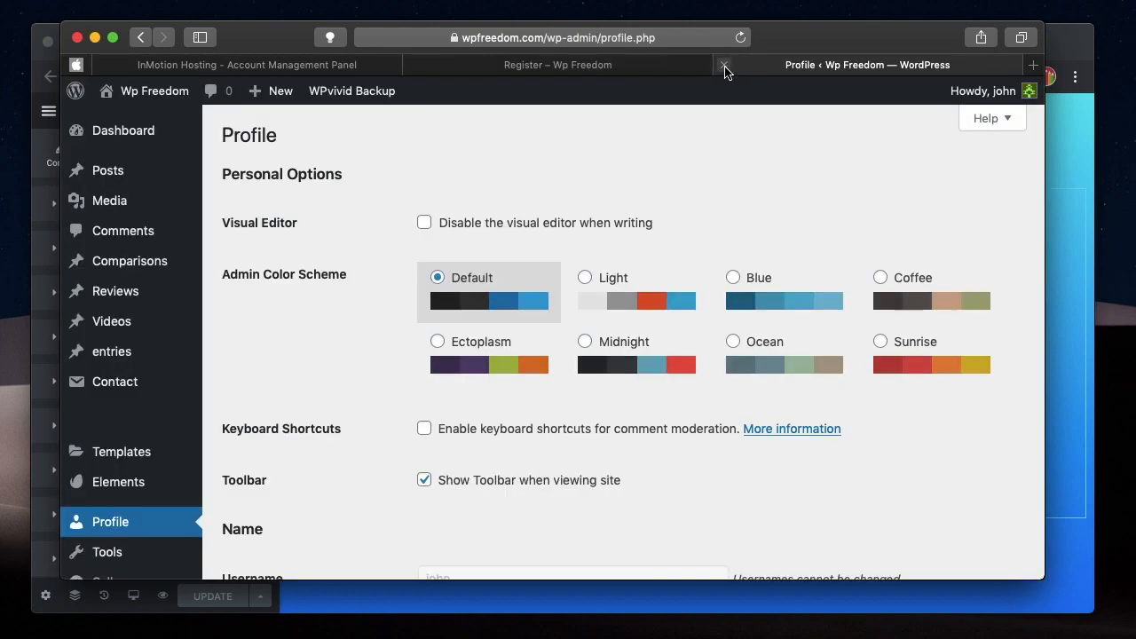
{"action": "left_click", "coordinate": [725, 66]}
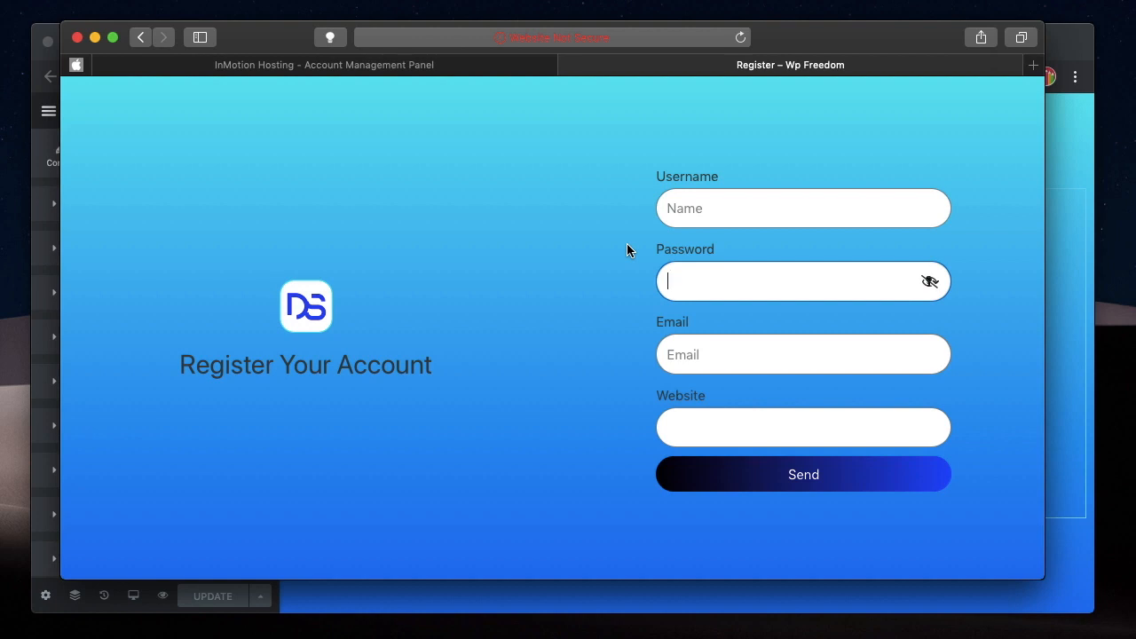
{"action": "left_click", "coordinate": [96, 37]}
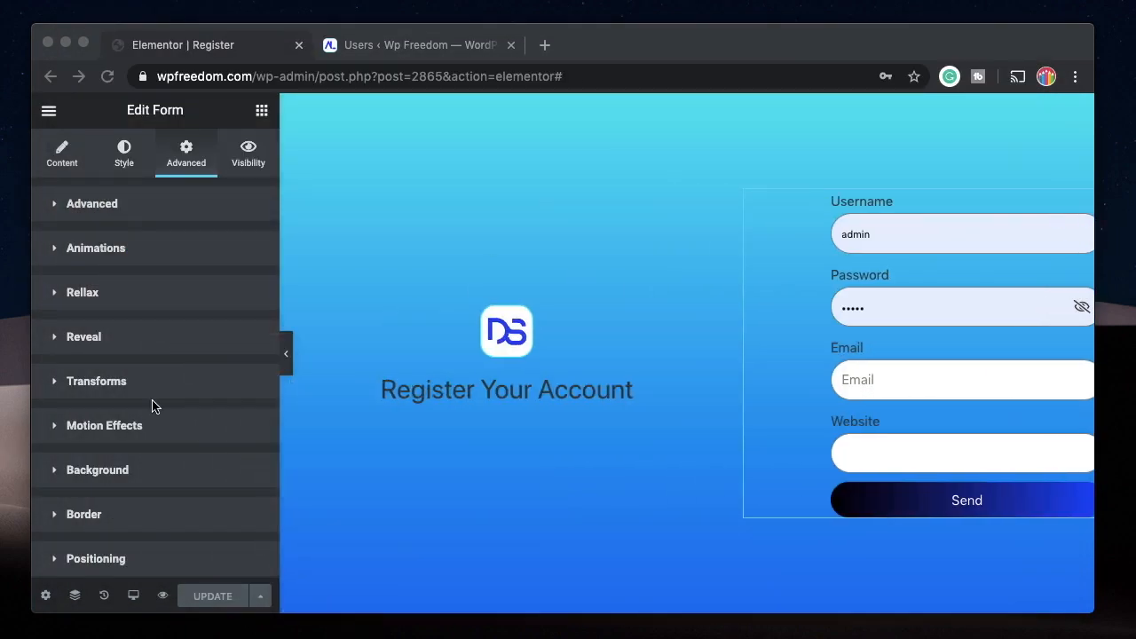
Add Message to the Register form's actions after submit, alongside Save.
{"action": "scroll", "coordinate": [152, 406], "scroll_direction": "down", "scroll_amount": 3}
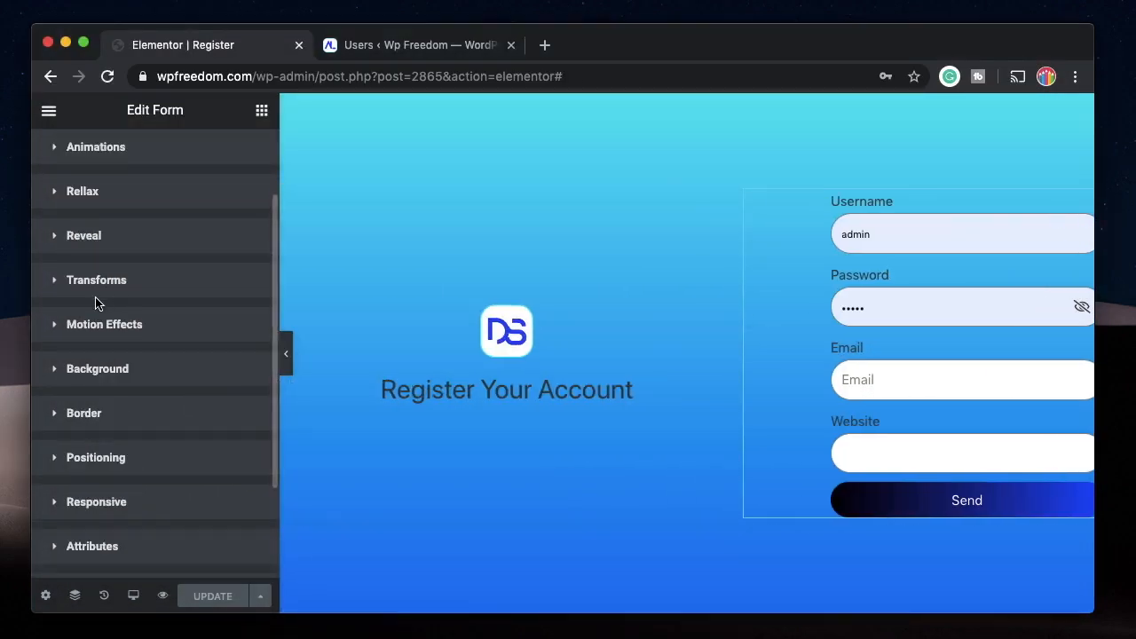
{"action": "scroll", "coordinate": [96, 304], "scroll_direction": "up", "scroll_amount": 3}
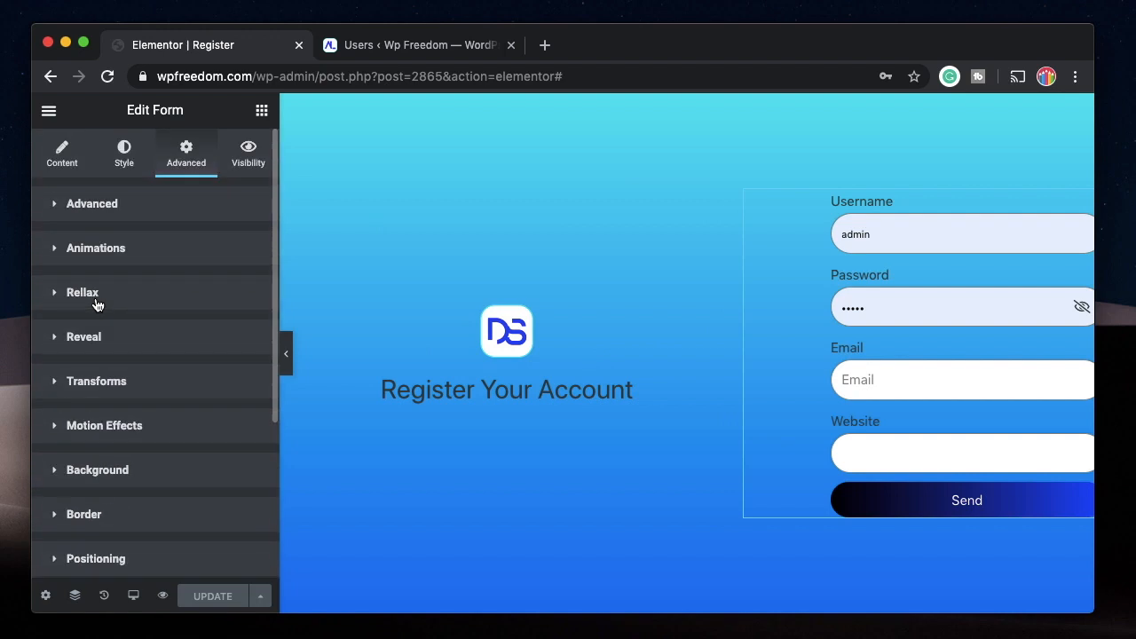
{"action": "left_click", "coordinate": [62, 159]}
{"action": "scroll", "coordinate": [97, 429], "scroll_direction": "down", "scroll_amount": 5}
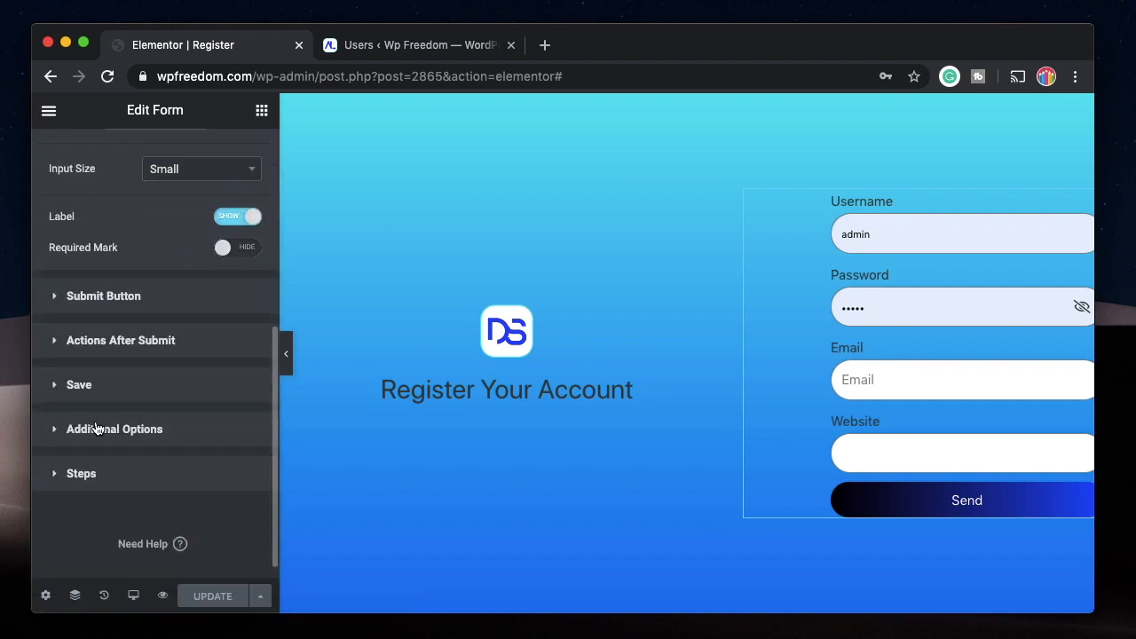
{"action": "left_click", "coordinate": [129, 340]}
{"action": "left_click", "coordinate": [136, 362]}
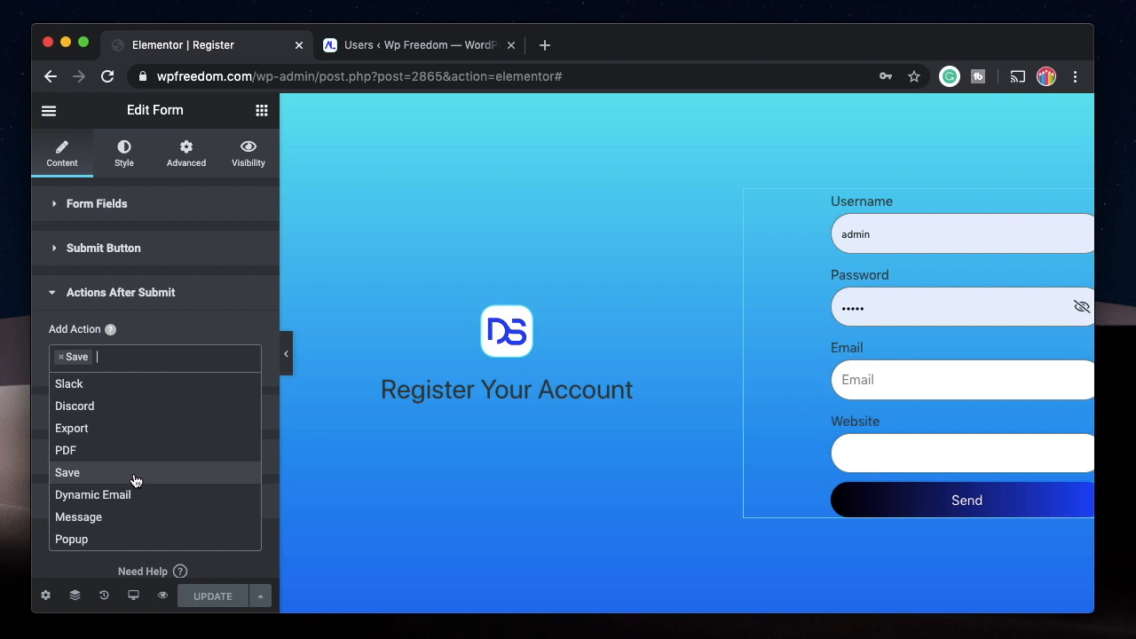
{"action": "left_click", "coordinate": [95, 520]}
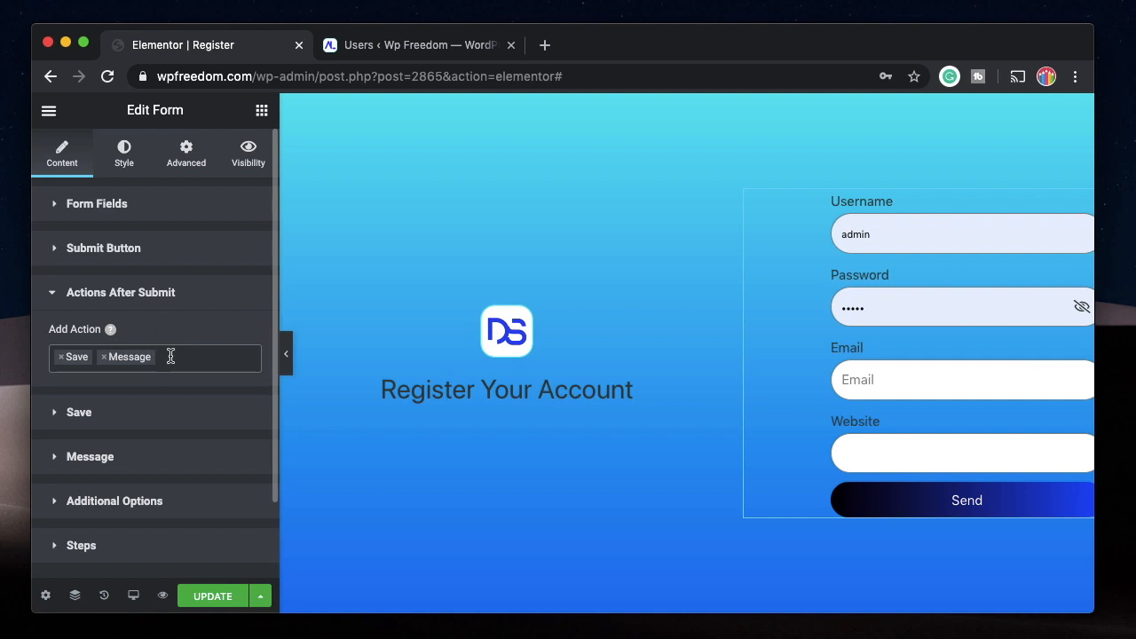
Review the form's Message settings and enable hiding the form after submit.
{"action": "left_click", "coordinate": [115, 454]}
{"action": "scroll", "coordinate": [119, 436], "scroll_direction": "down", "scroll_amount": 3}
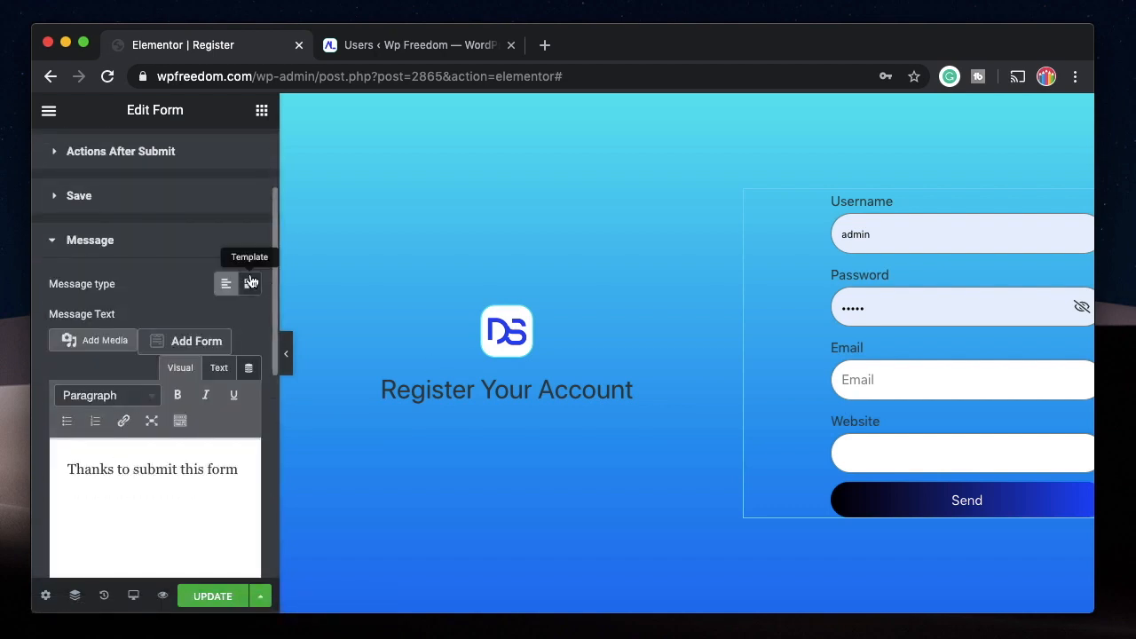
{"action": "scroll", "coordinate": [174, 329], "scroll_direction": "down", "scroll_amount": 3}
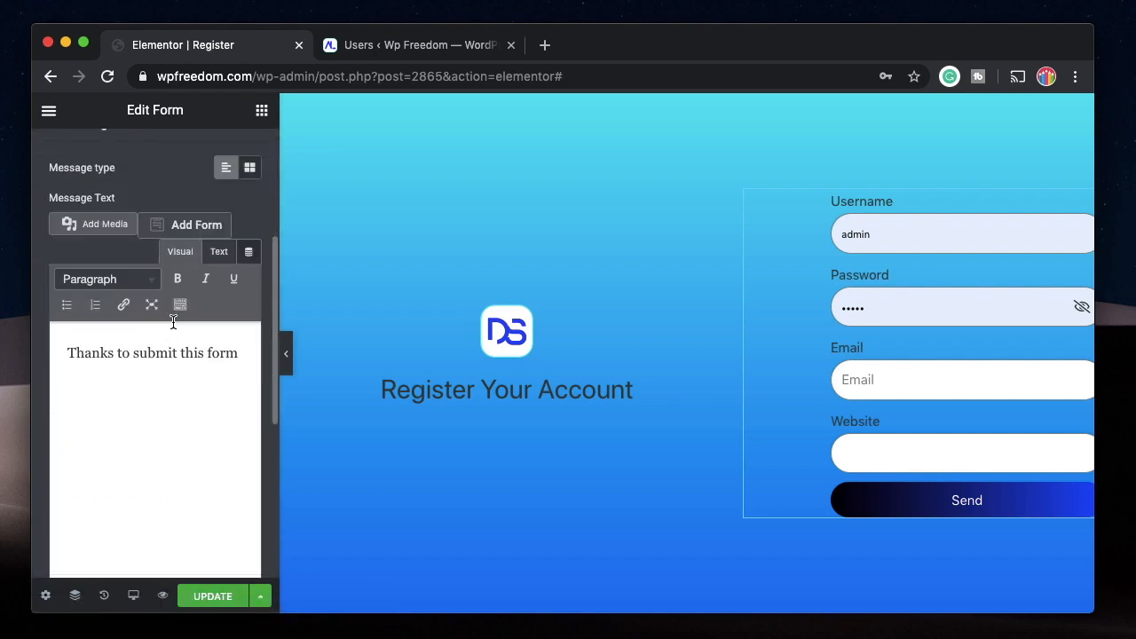
{"action": "scroll", "coordinate": [134, 236], "scroll_direction": "down", "scroll_amount": 3}
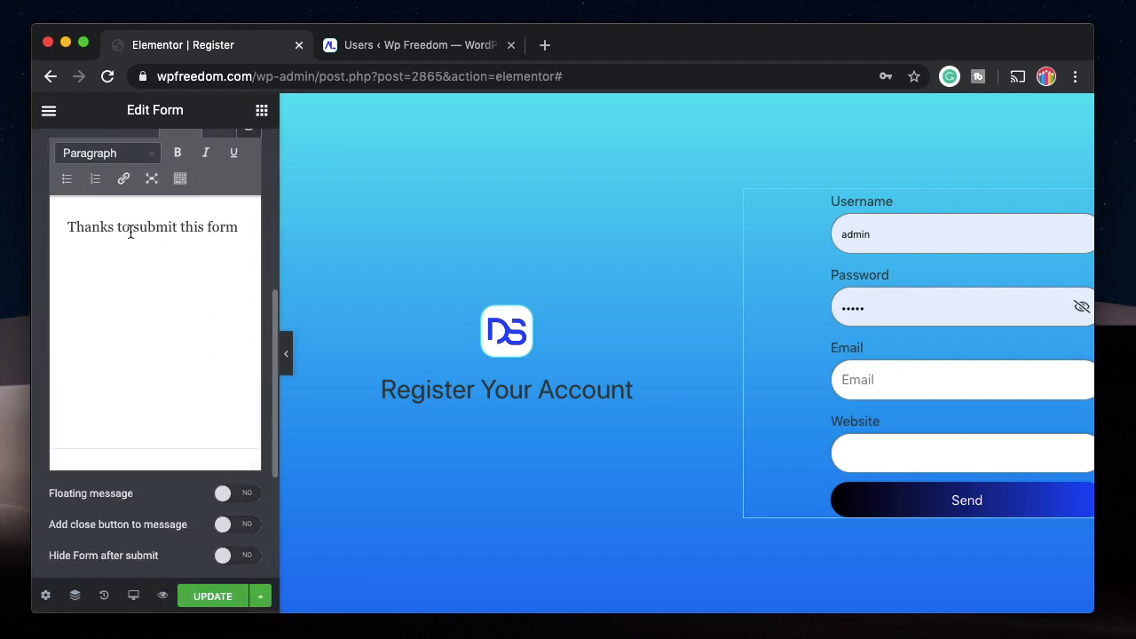
{"action": "left_click", "coordinate": [227, 556]}
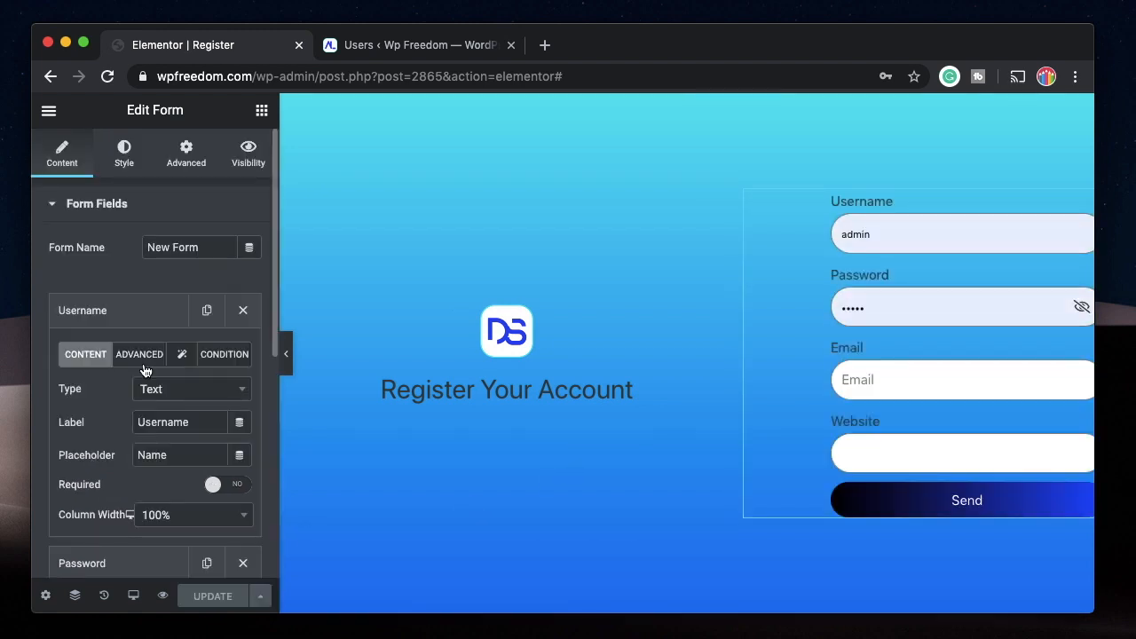
Open the Username field's advanced settings and select its shortcode for copying.
{"action": "left_click", "coordinate": [144, 365]}
{"action": "left_click", "coordinate": [196, 455]}
{"action": "key", "text": "super+c"}
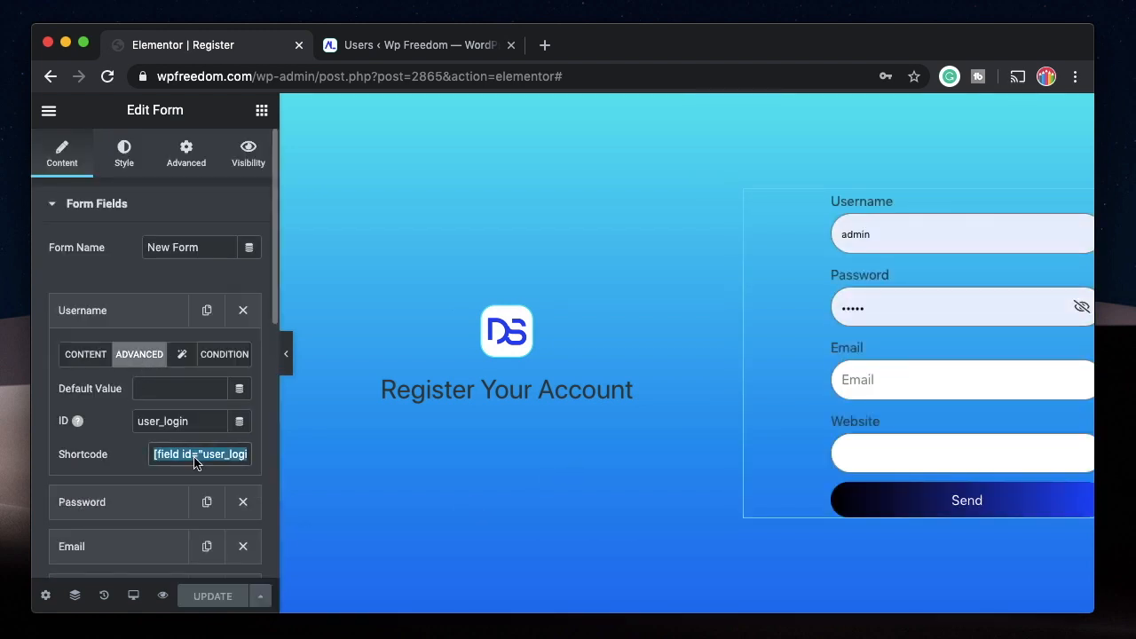
{"action": "left_click", "coordinate": [119, 307]}
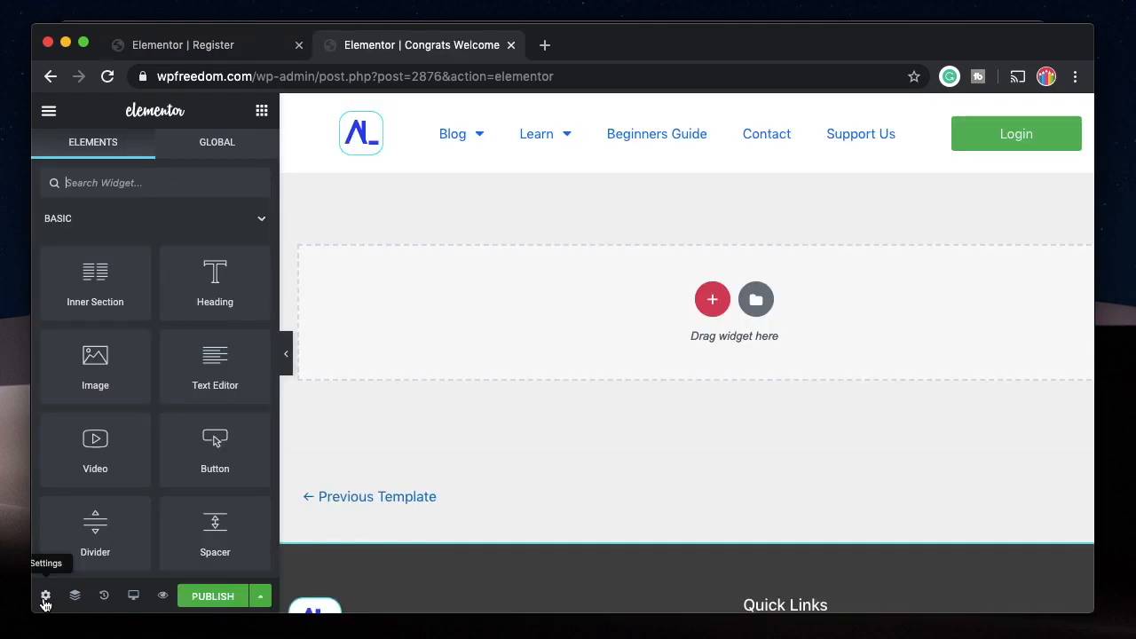
Set the Congrats Welcome page layout to a blank canvas without the theme's header and footer.
{"action": "left_click", "coordinate": [45, 601]}
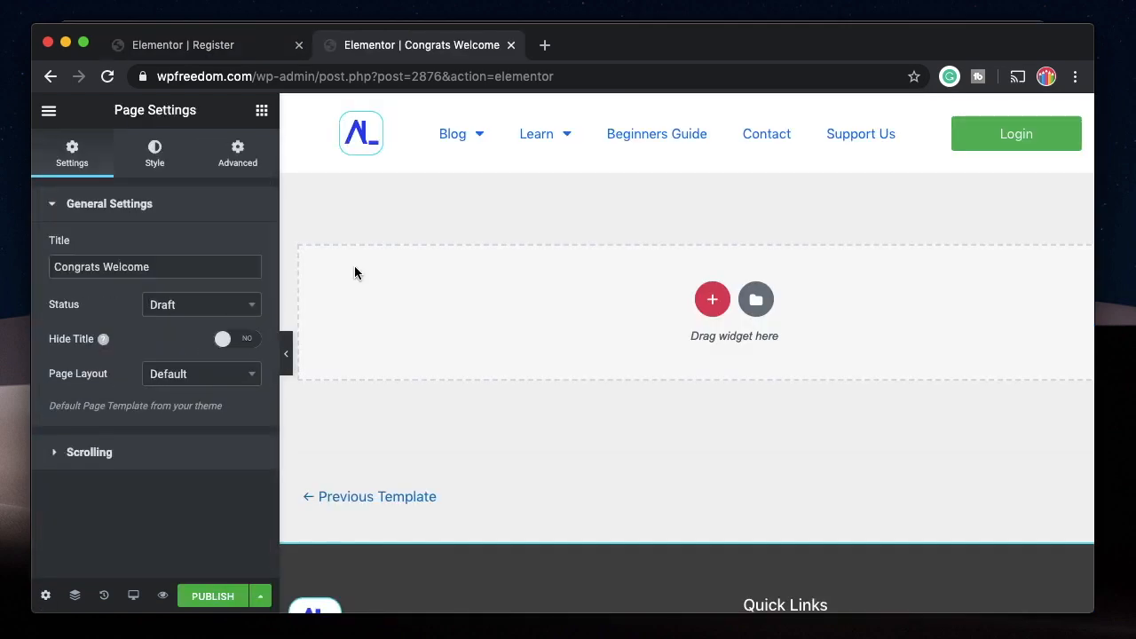
{"action": "left_click", "coordinate": [213, 380]}
{"action": "left_click", "coordinate": [193, 448]}
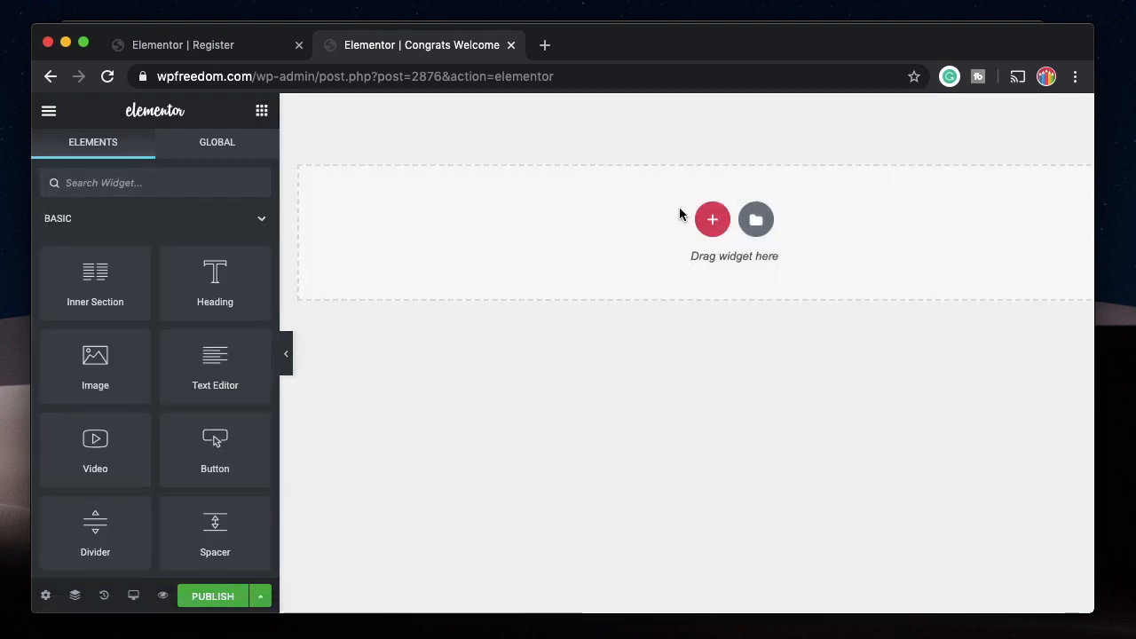
Add a single-column section containing a Heading widget titled "Congrats" to the Congrats Welcome page.
{"action": "left_click", "coordinate": [703, 220]}
{"action": "left_click", "coordinate": [494, 263]}
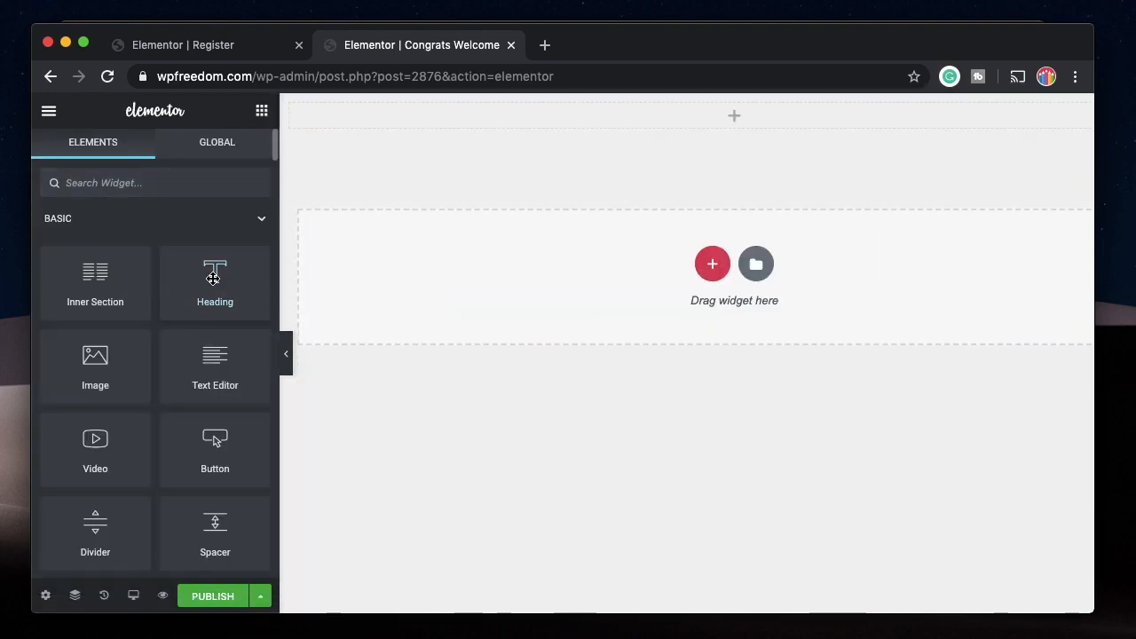
{"action": "left_click_drag", "start_coordinate": [213, 279], "coordinate": [710, 116]}
{"action": "triple_click", "coordinate": [157, 287]}
{"action": "type", "text": "Congrats"}
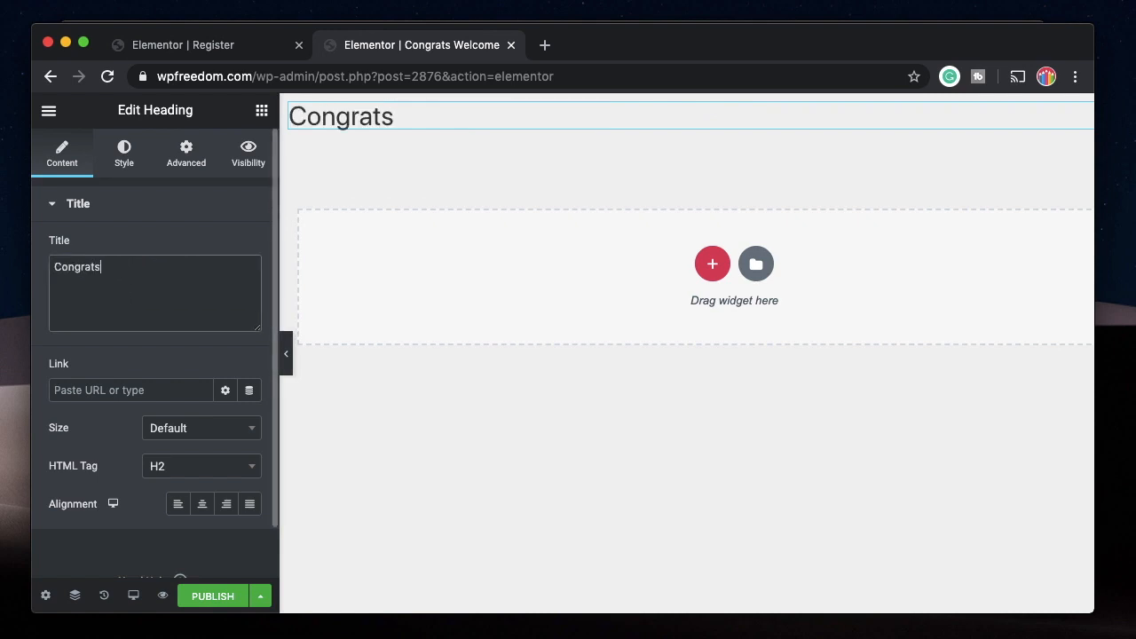
Copy the Username field's shortcode from the Register form and extend the heading to "Congrats [field id="user_login"], you're now registered".
{"action": "left_click", "coordinate": [191, 46]}
{"action": "left_click", "coordinate": [115, 313]}
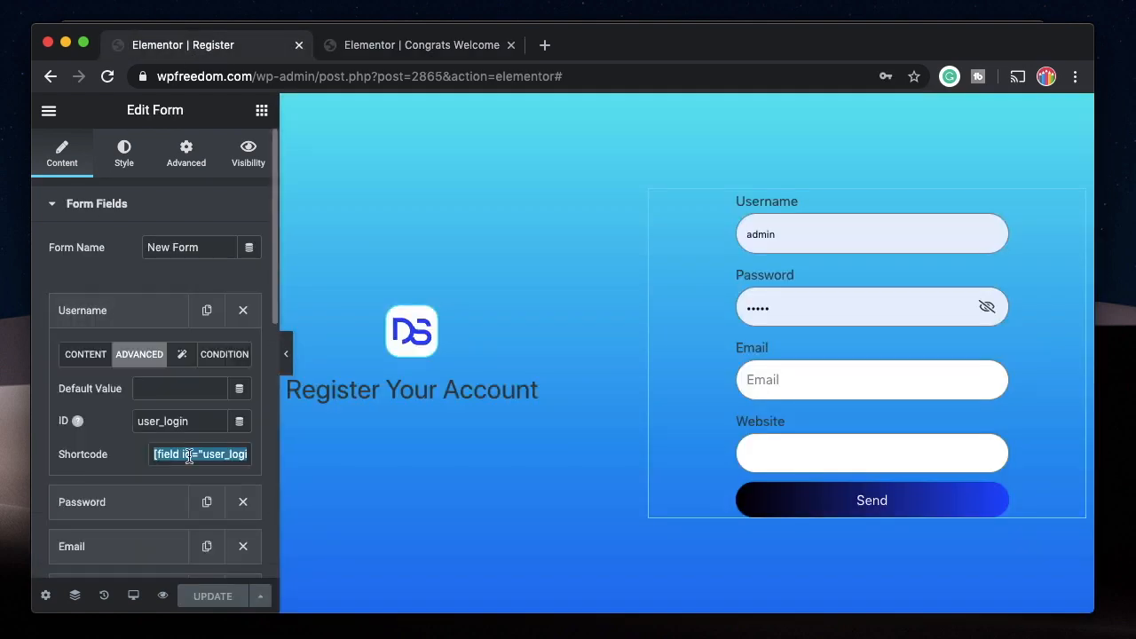
{"action": "left_click", "coordinate": [422, 45]}
{"action": "key", "text": "super+v"}
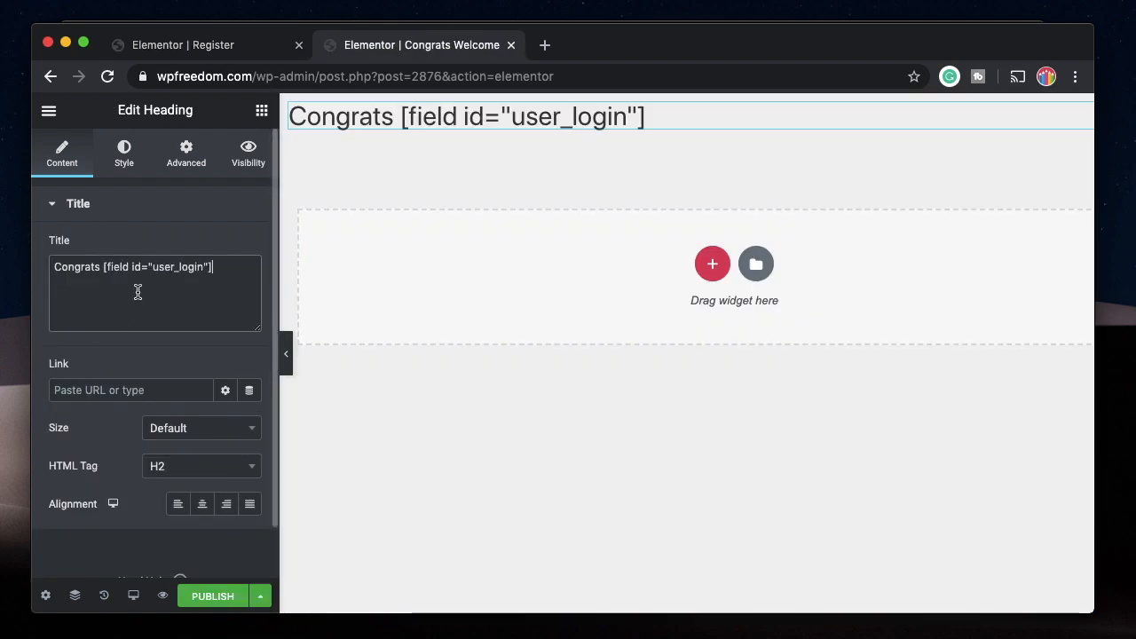
{"action": "type", "text": ", you're now registered"}
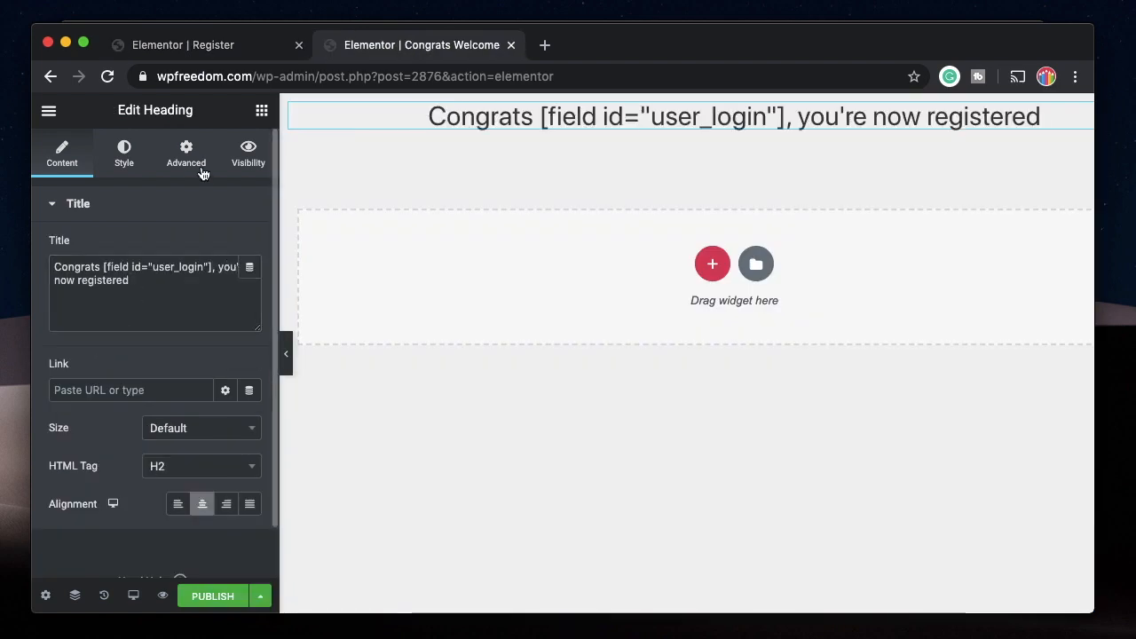
Add a centred Medium button labelled "Login Here" below the heading and give the section a cyan-to-blue gradient background.
{"action": "left_click", "coordinate": [262, 110]}
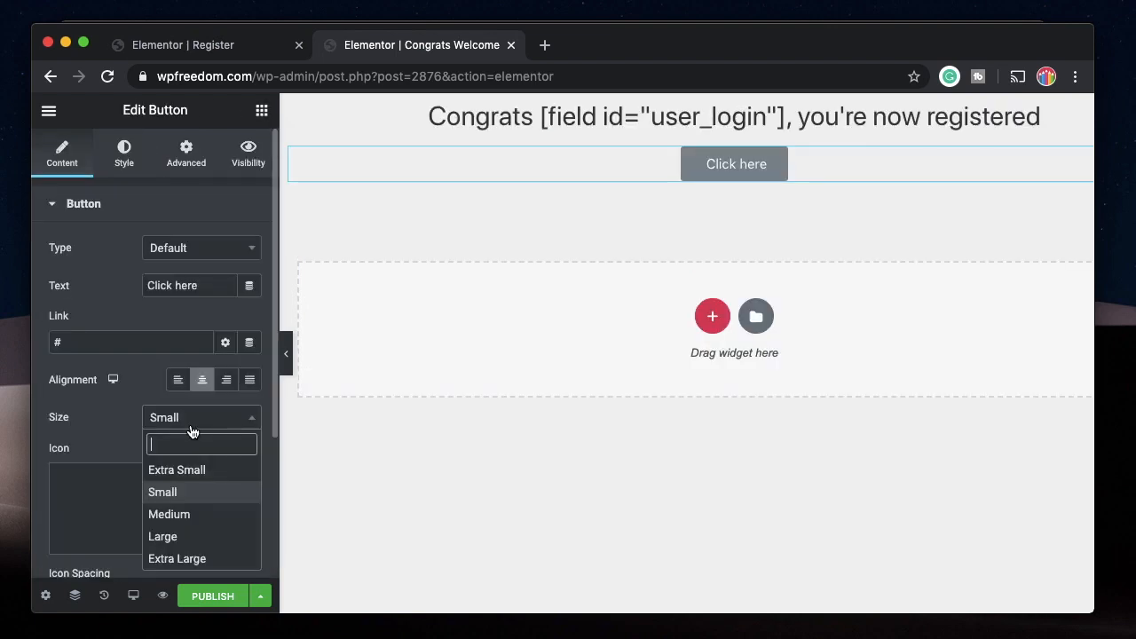
{"action": "left_click", "coordinate": [182, 517]}
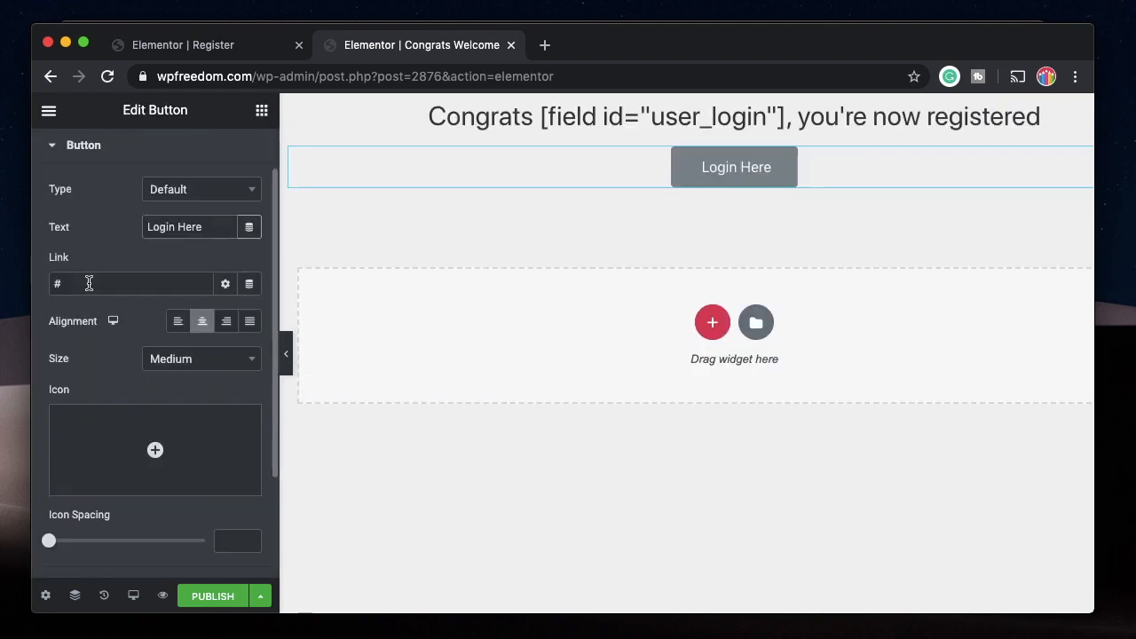
{"action": "double_click", "coordinate": [88, 283]}
{"action": "type", "text": "h"}
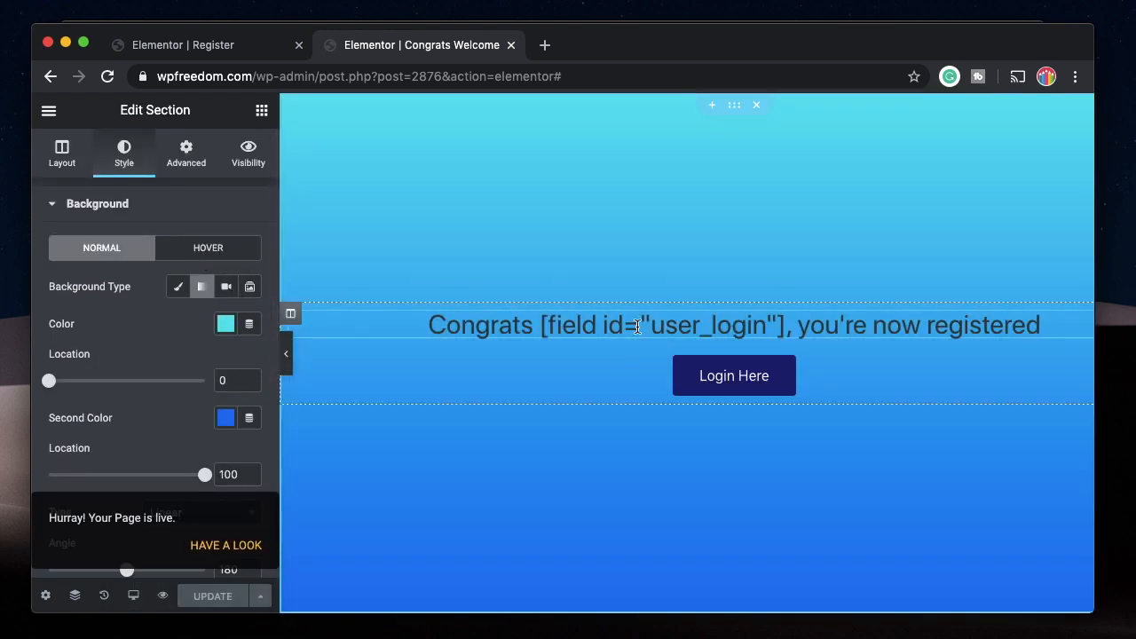
Set the Register form's message type to Template and choose the Congrats Welcome template by searching for "congr".
{"action": "left_click", "coordinate": [211, 45]}
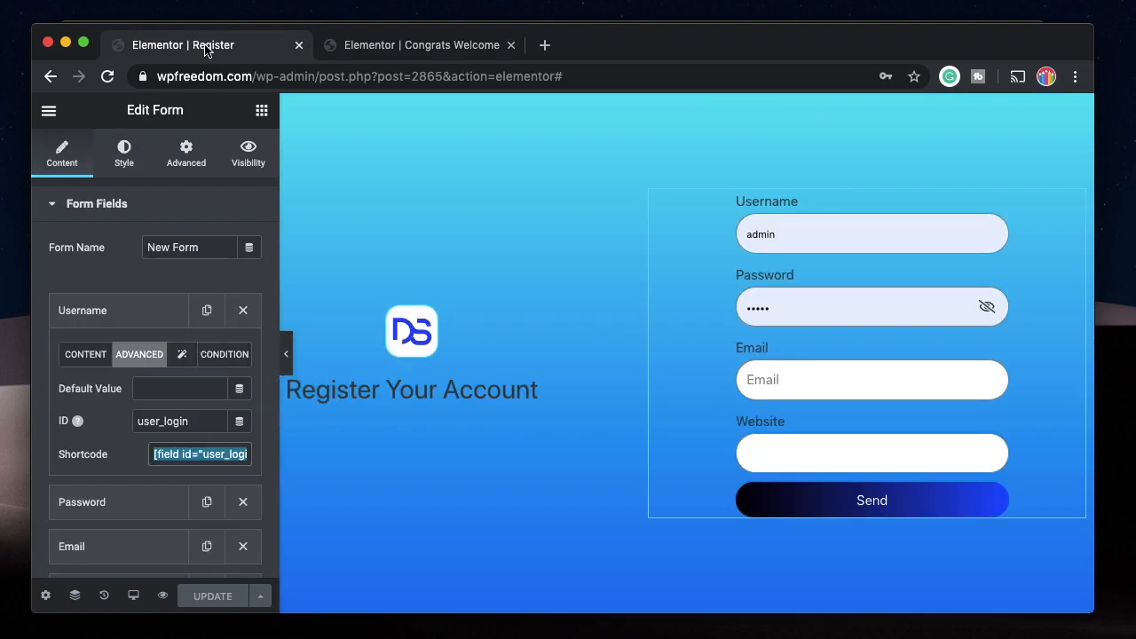
{"action": "scroll", "coordinate": [119, 300], "scroll_direction": "down", "scroll_amount": 10}
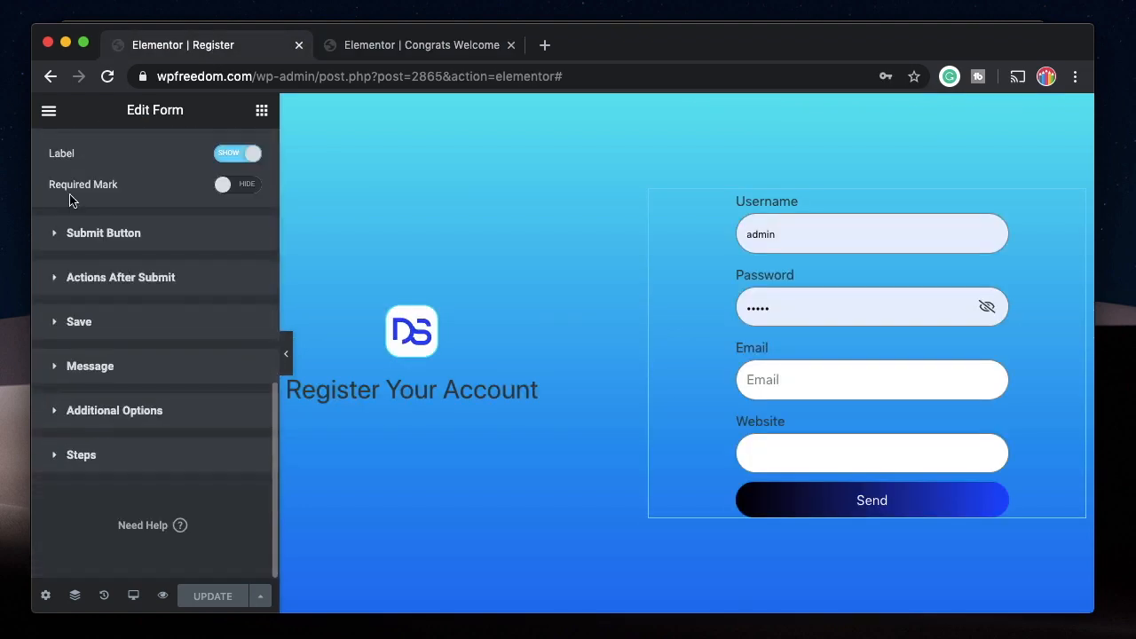
{"action": "left_click", "coordinate": [99, 326]}
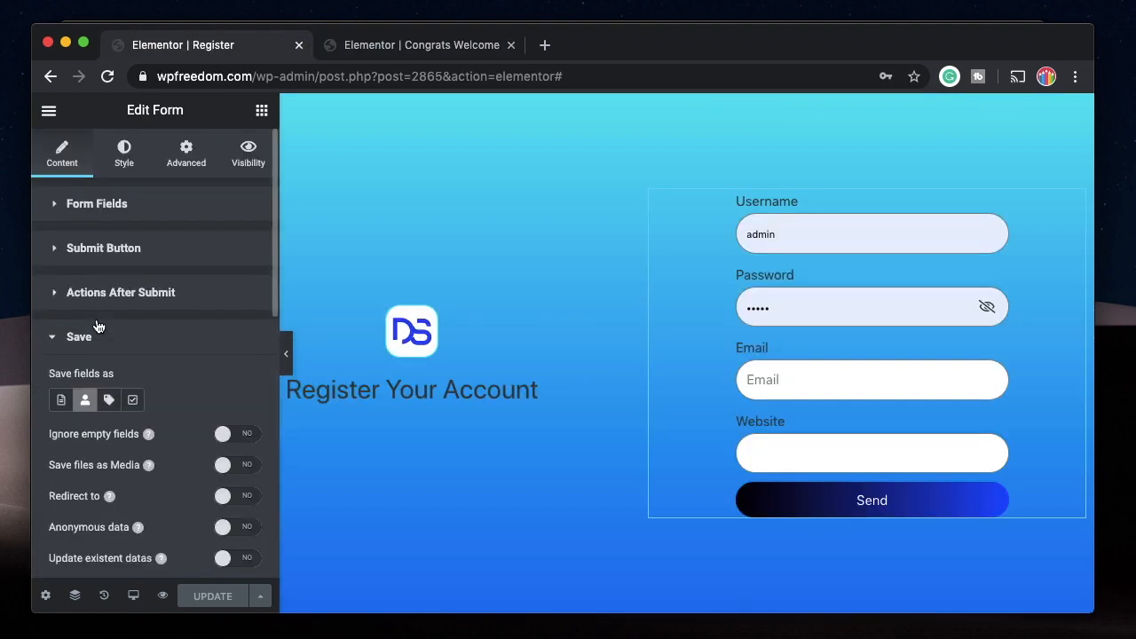
{"action": "scroll", "coordinate": [98, 326], "scroll_direction": "down", "scroll_amount": 7}
{"action": "left_click", "coordinate": [99, 364]}
{"action": "left_click", "coordinate": [249, 270]}
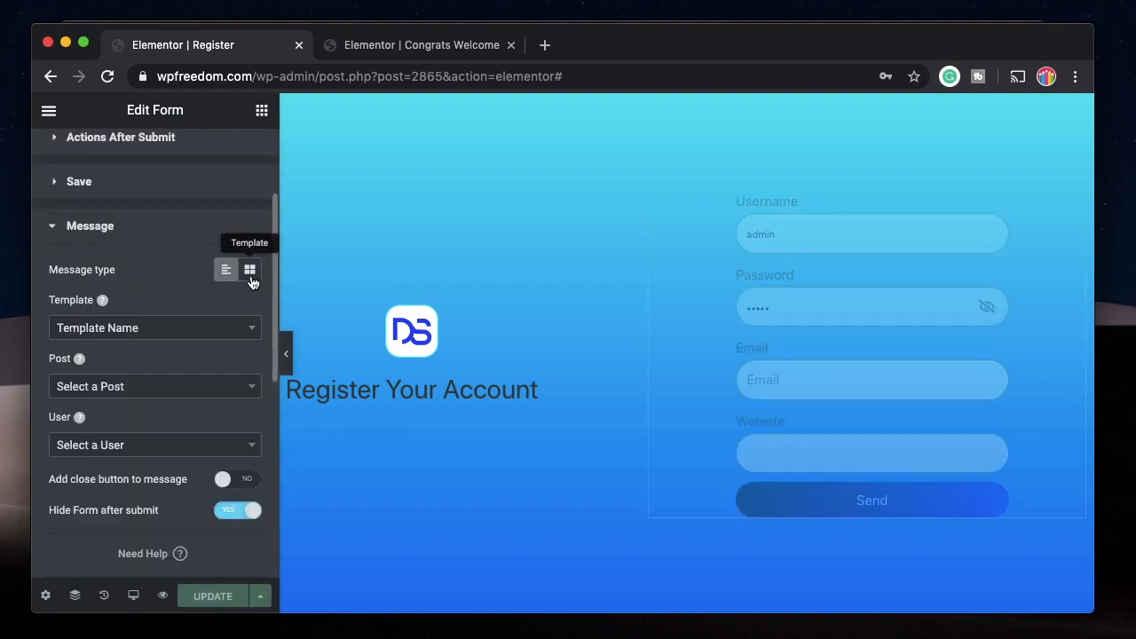
{"action": "left_click", "coordinate": [149, 327]}
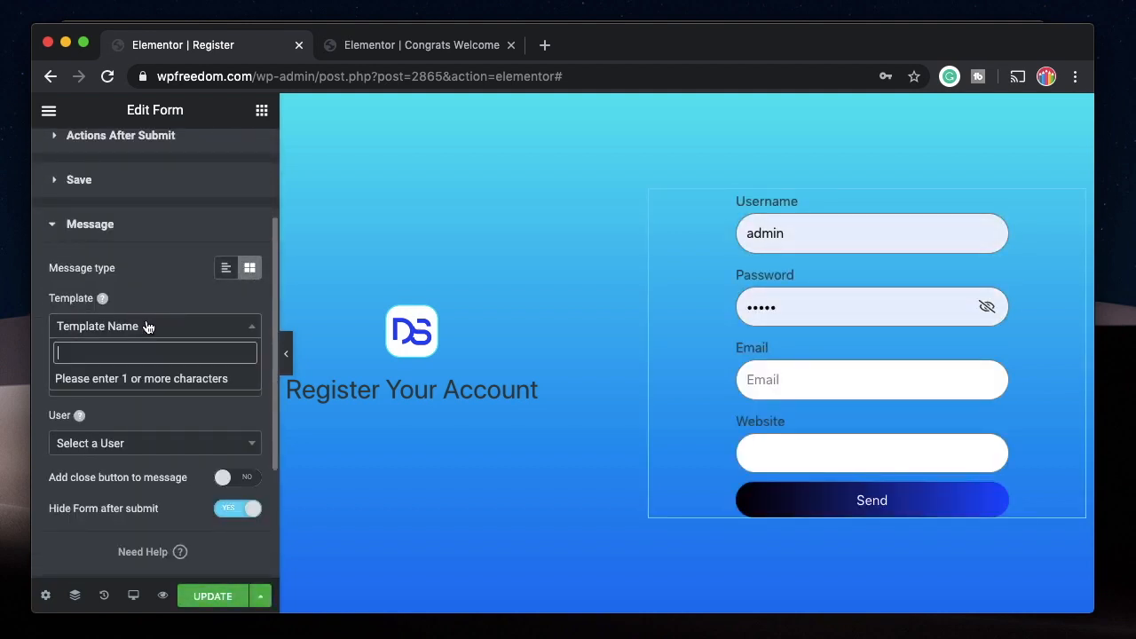
{"action": "type", "text": "congr"}
{"action": "left_click", "coordinate": [143, 383]}
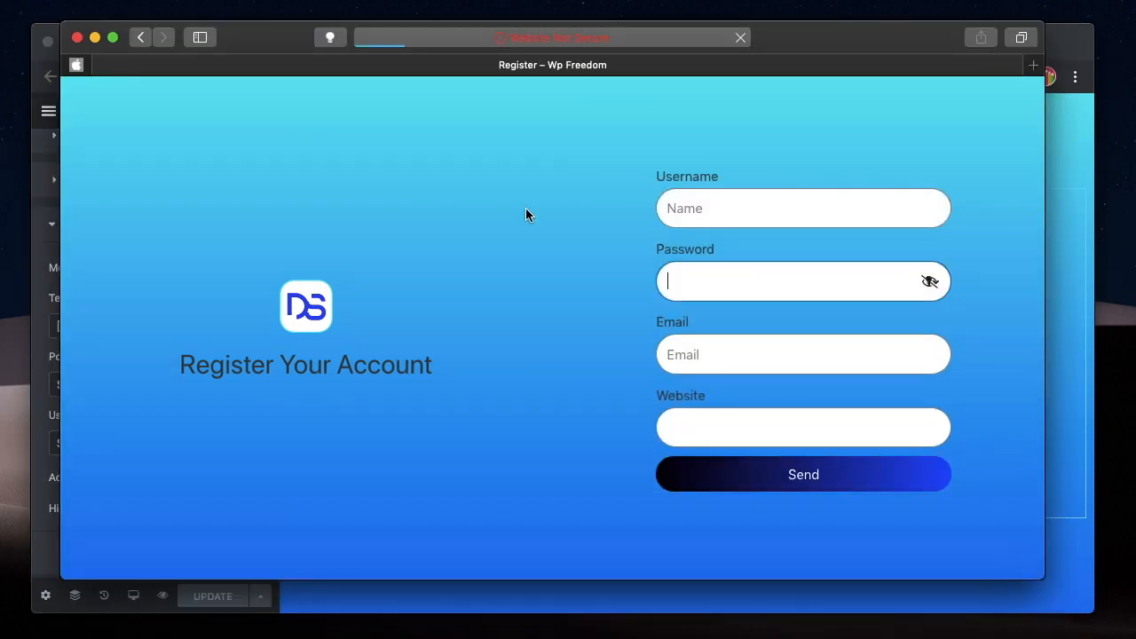
{"action": "left_click", "coordinate": [733, 208]}
{"action": "left_click", "coordinate": [776, 482]}
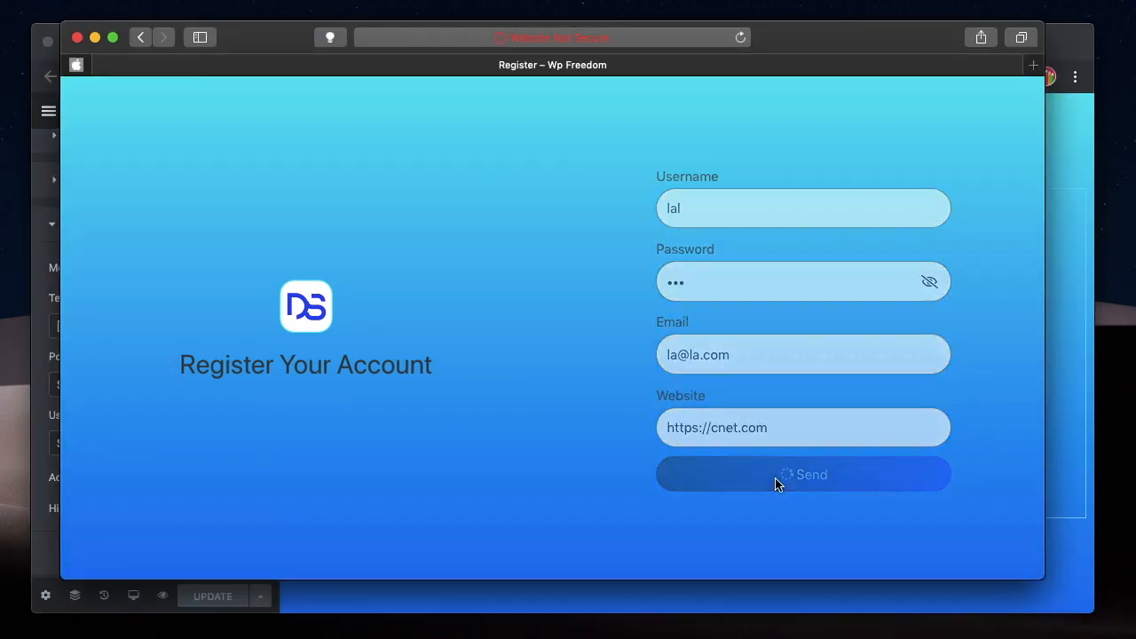